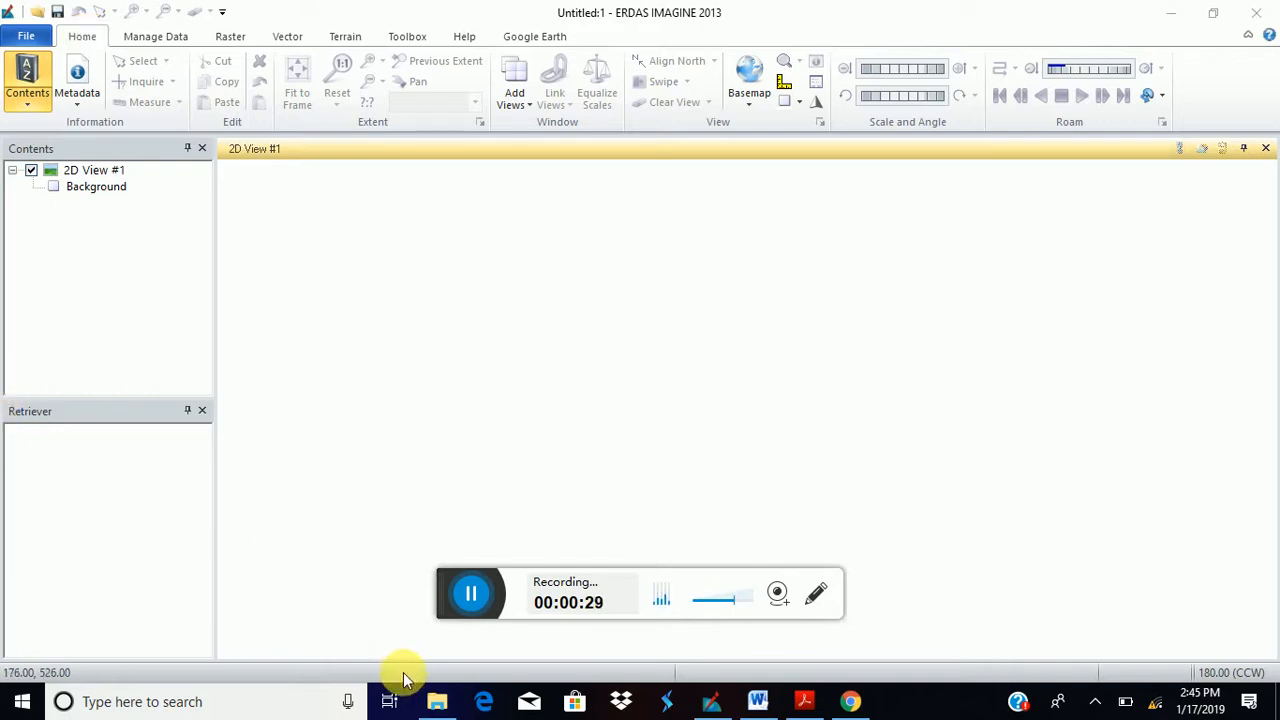
# Switch to File Explorer and examine the data folders in classE_Erdas, including LayerStack_DATA.
pyautogui.click(437, 701)
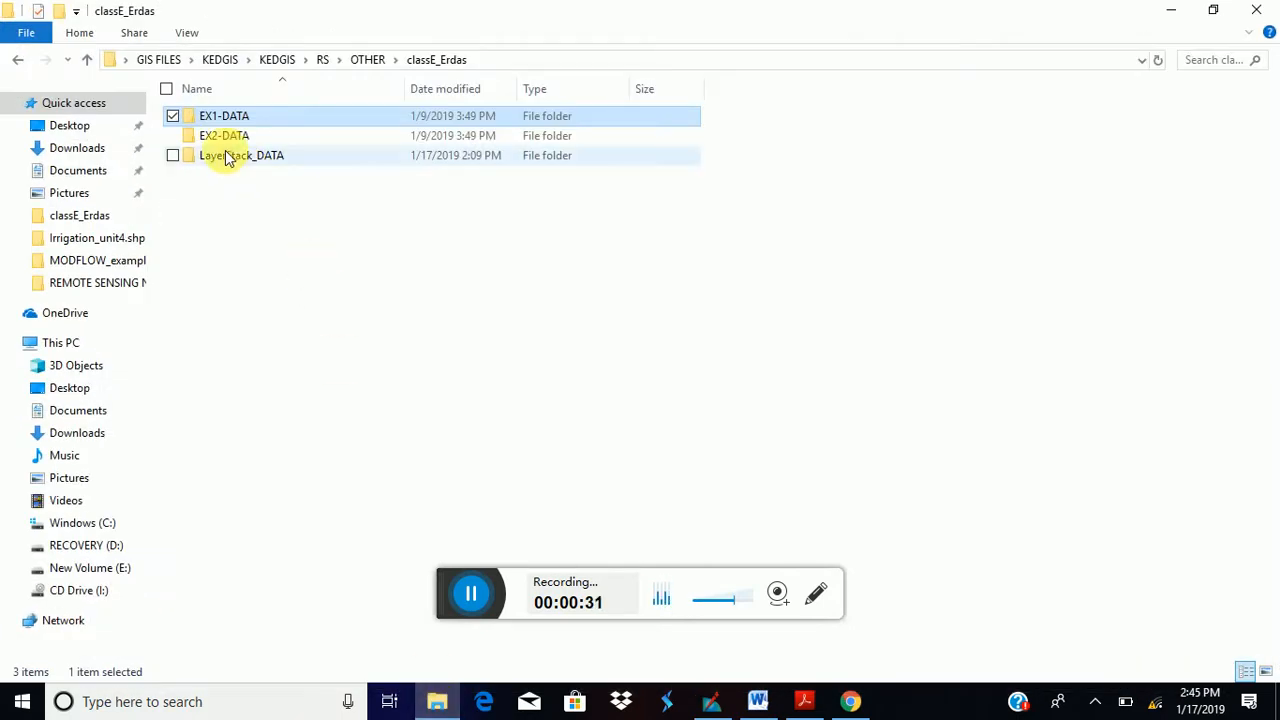
pyautogui.click(252, 166)
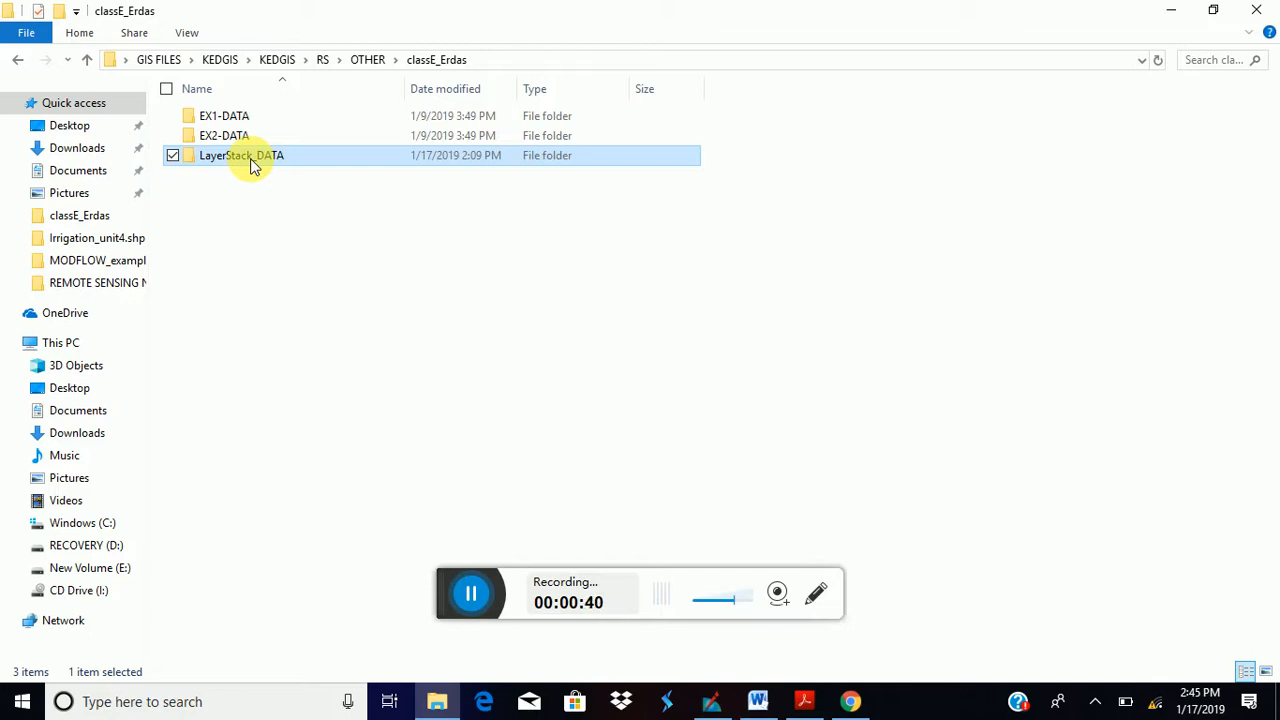
pyautogui.click(1162, 12)
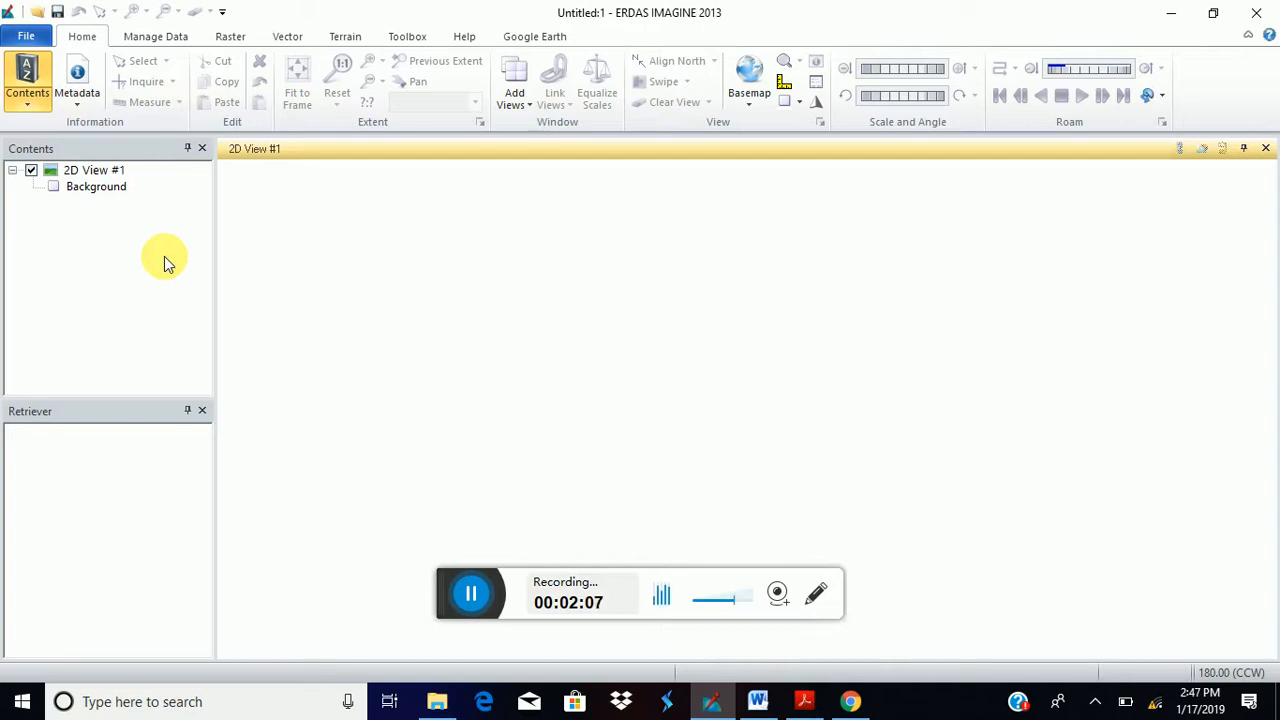
# Start opening an existing raster layer and bring up the directory entry for the file selection.
pyautogui.click(27, 40)
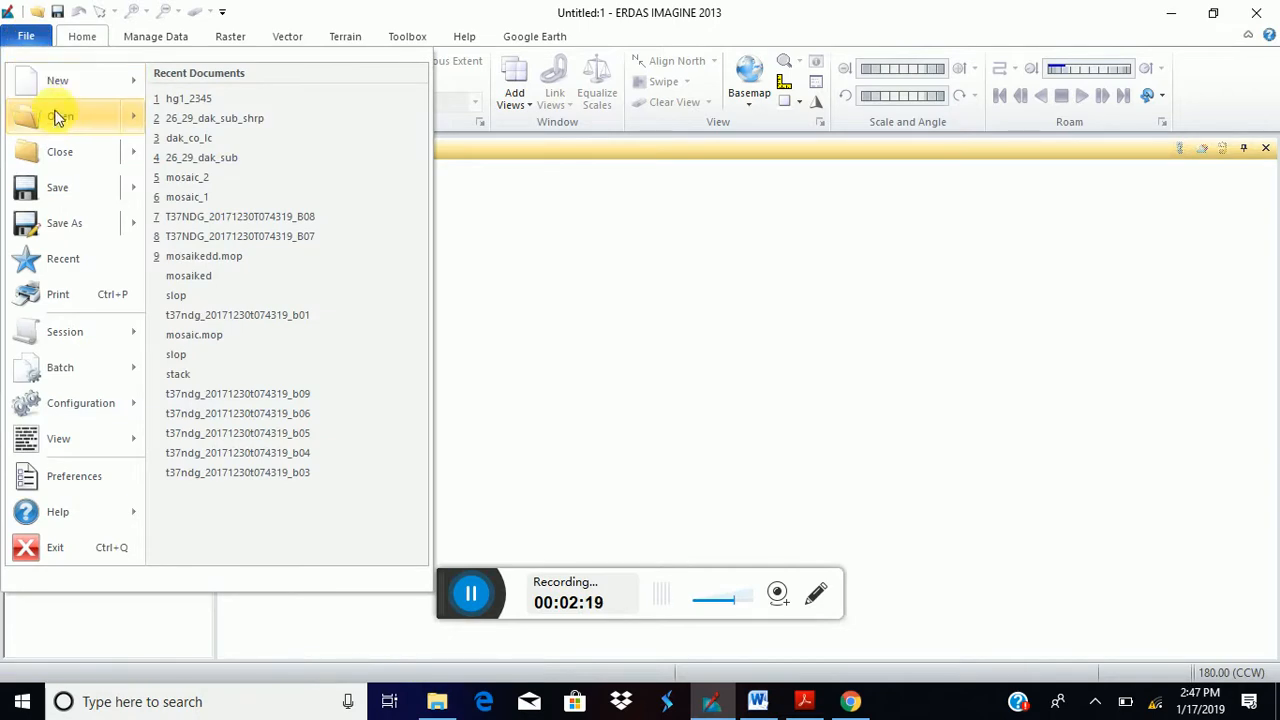
pyautogui.moveTo(59, 118)
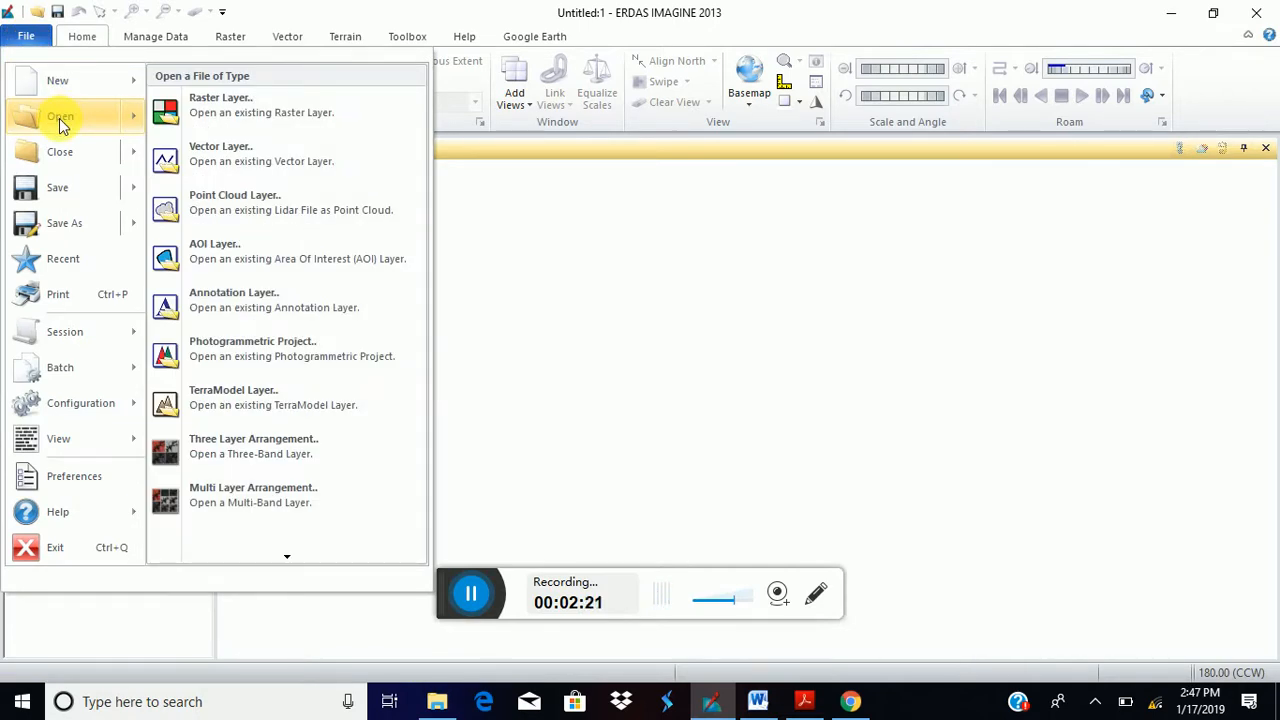
pyautogui.click(235, 101)
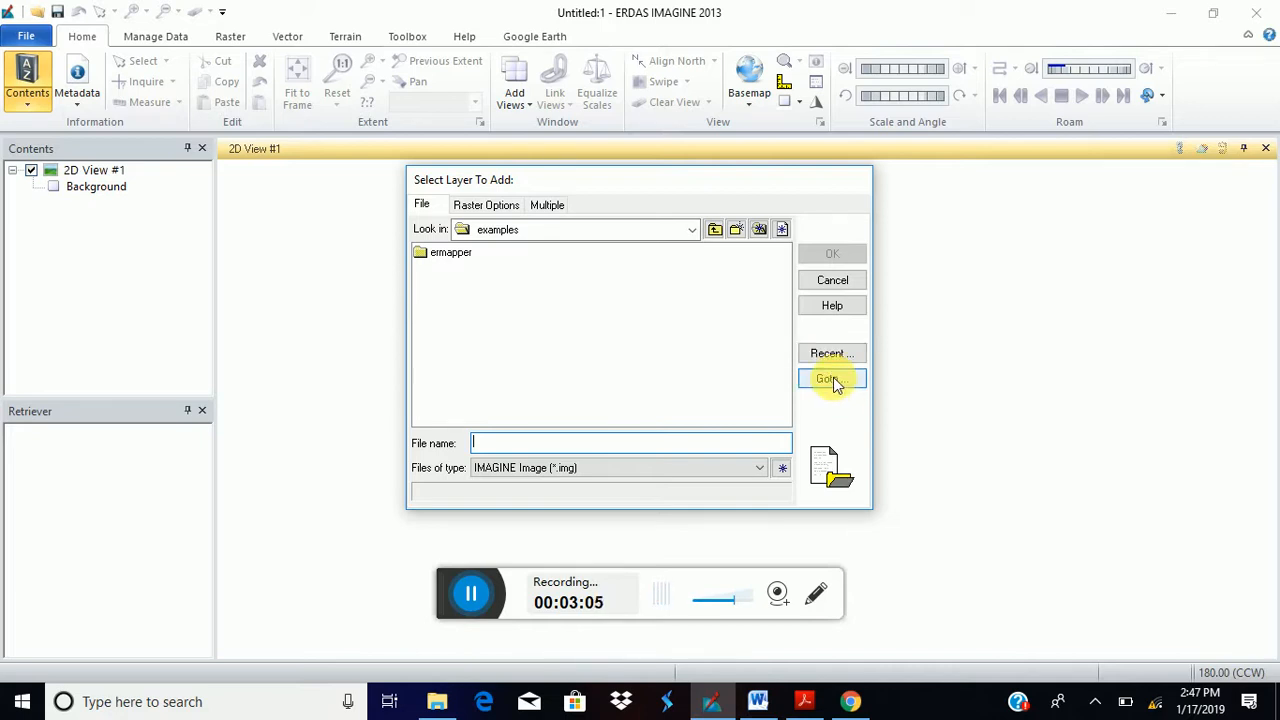
pyautogui.click(829, 379)
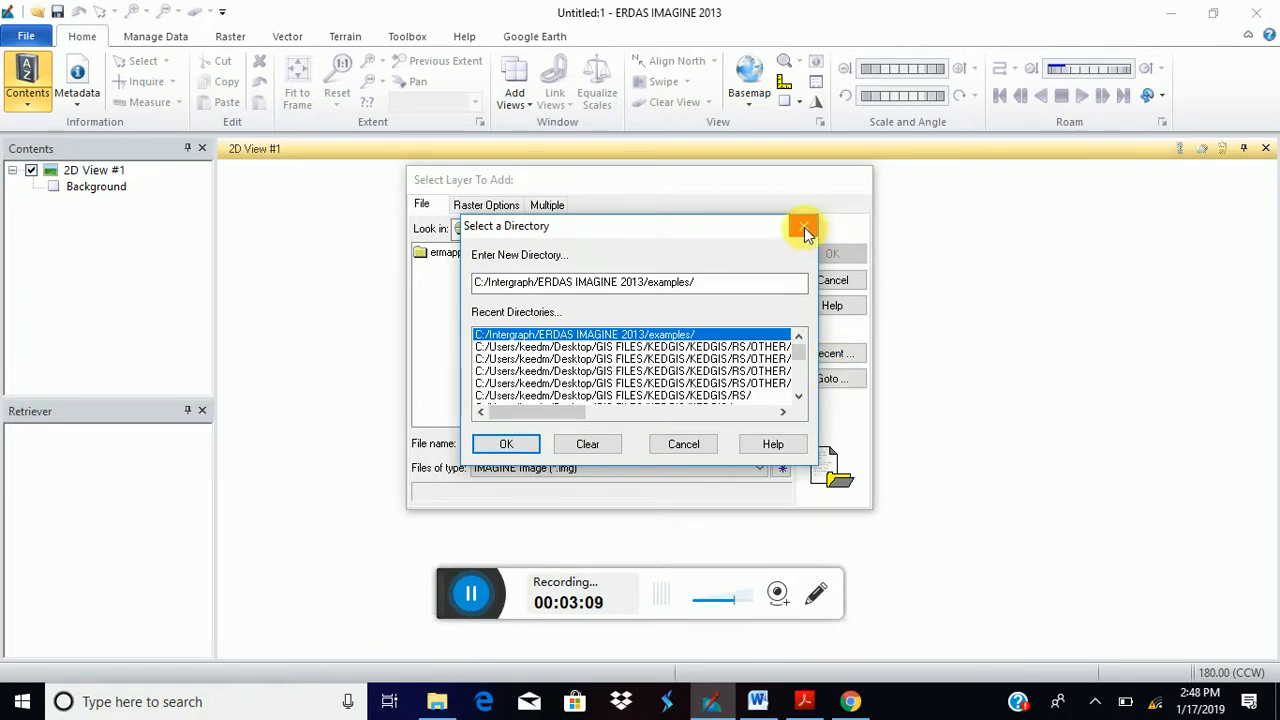
pyautogui.click(804, 226)
pyautogui.click(829, 380)
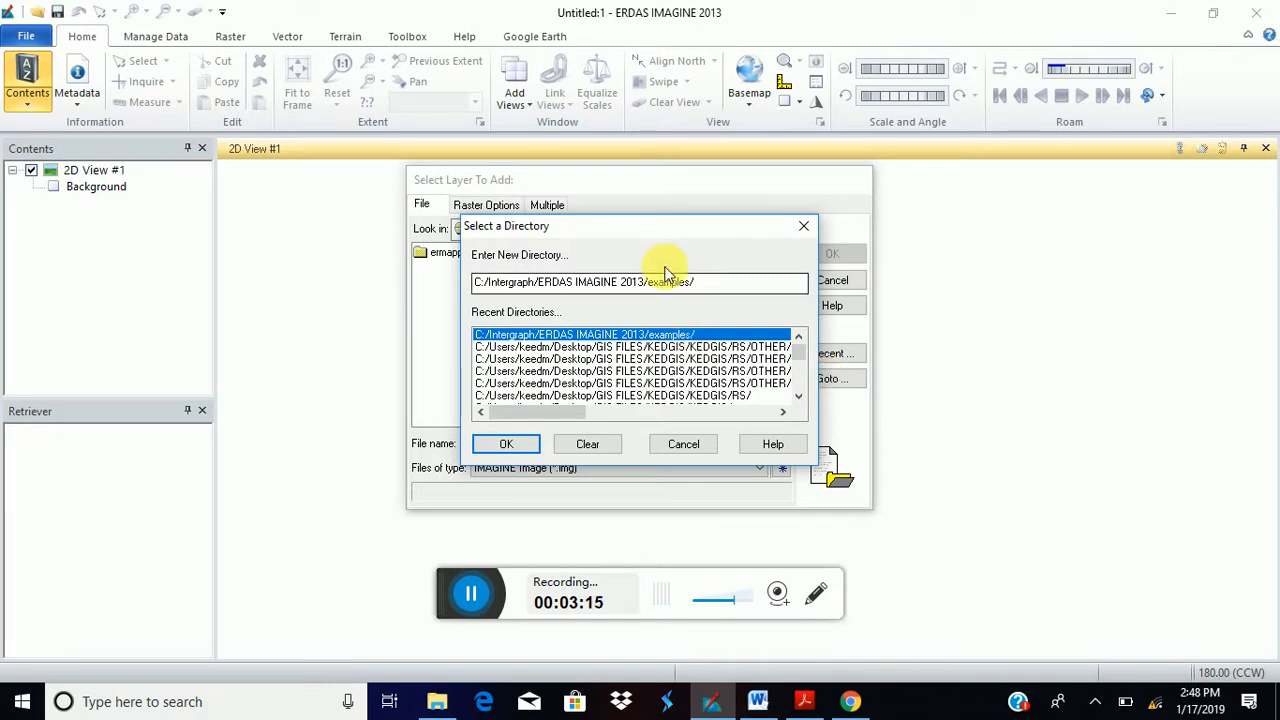
# Replace the directory path with that of the classE_Erdas folder, copied from File Explorer.
pyautogui.click(710, 290)
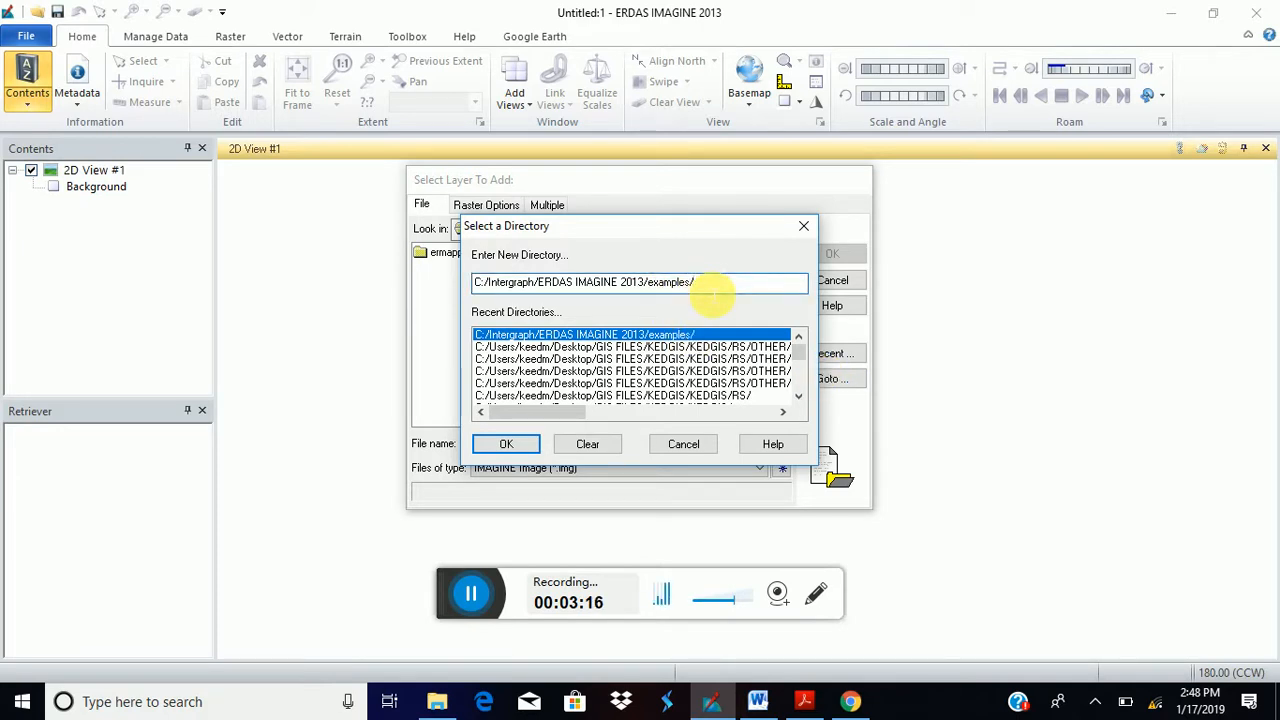
pyautogui.moveTo(700, 284); pyautogui.dragTo(477, 286)
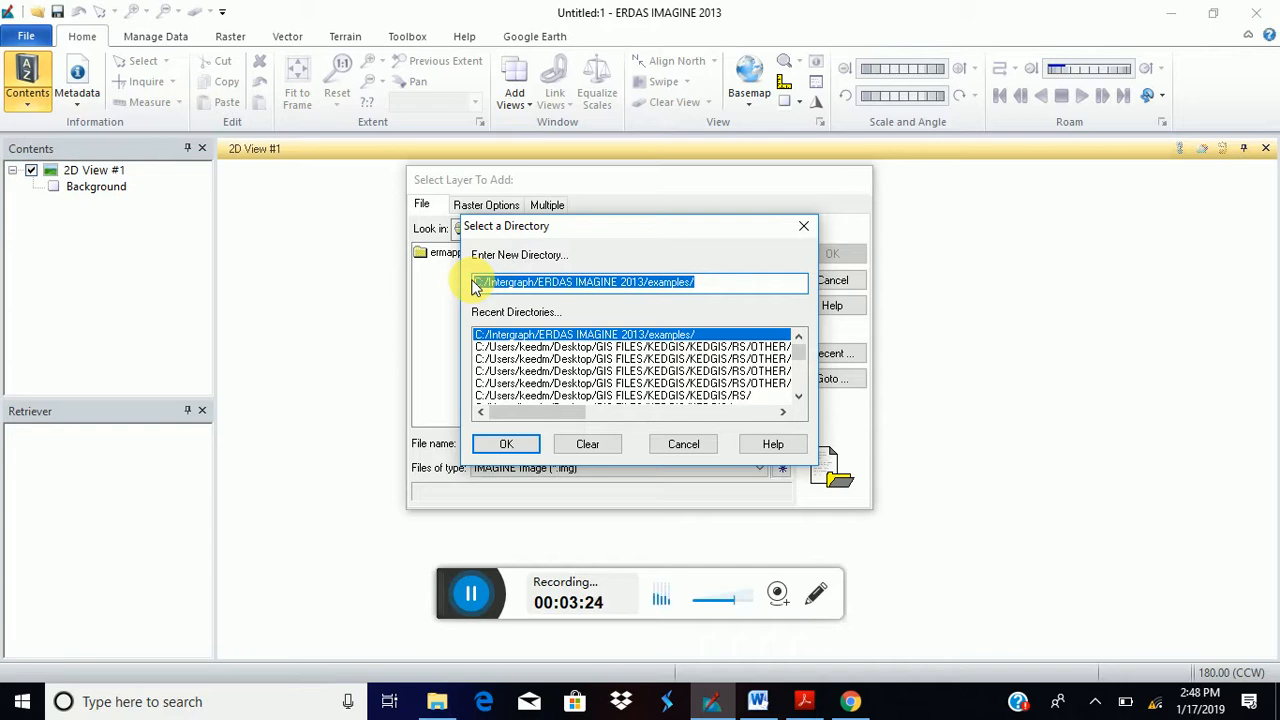
pyautogui.click(447, 705)
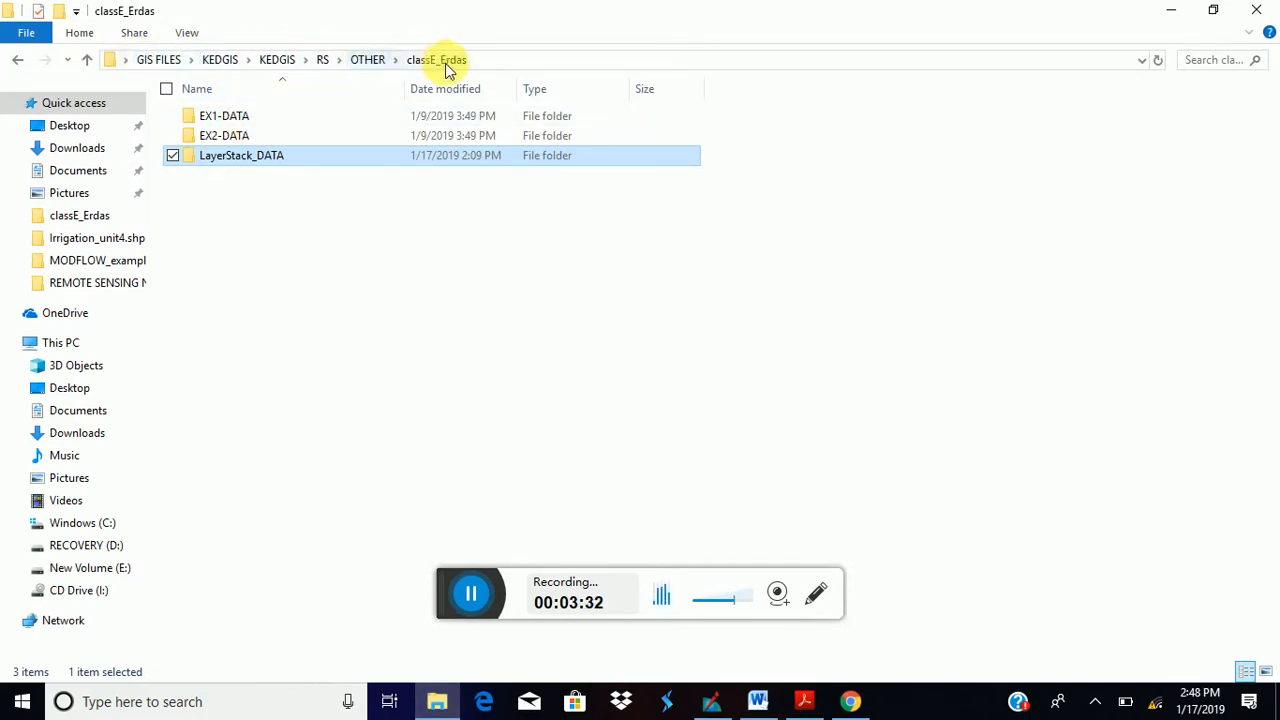
pyautogui.click(494, 58)
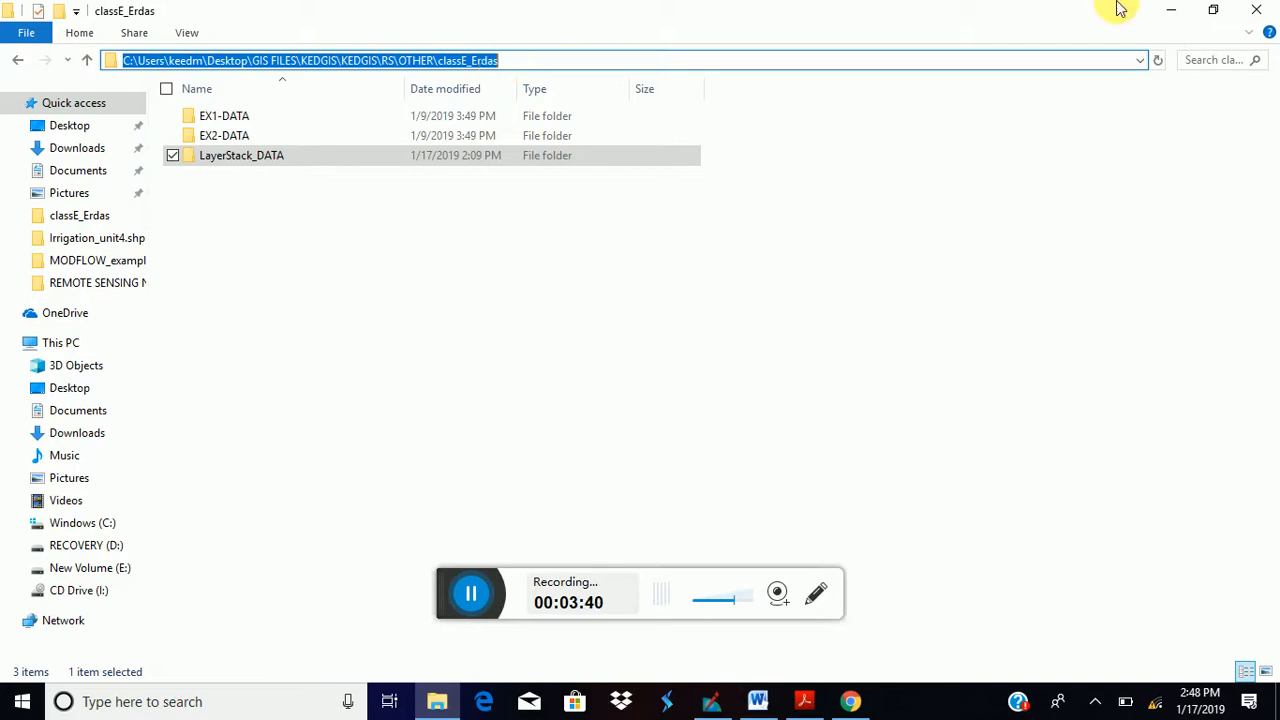
pyautogui.click(1183, 10)
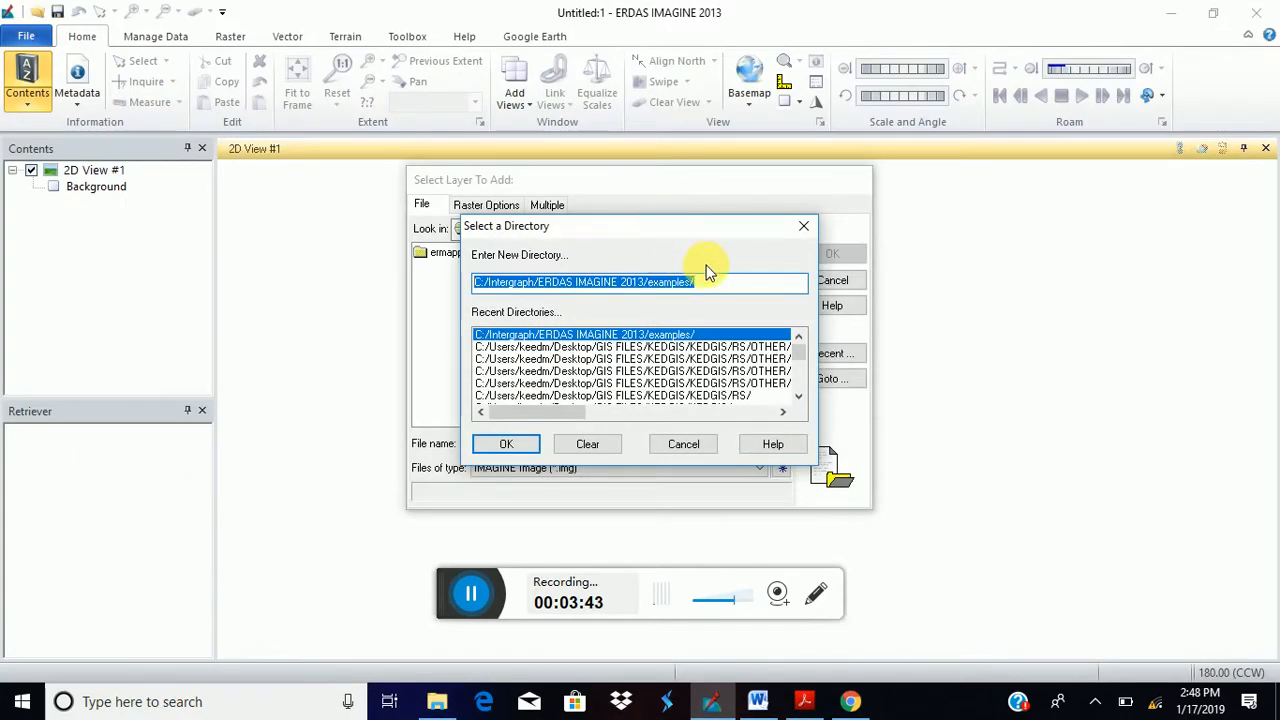
pyautogui.hotkey('ctrl', 'v')
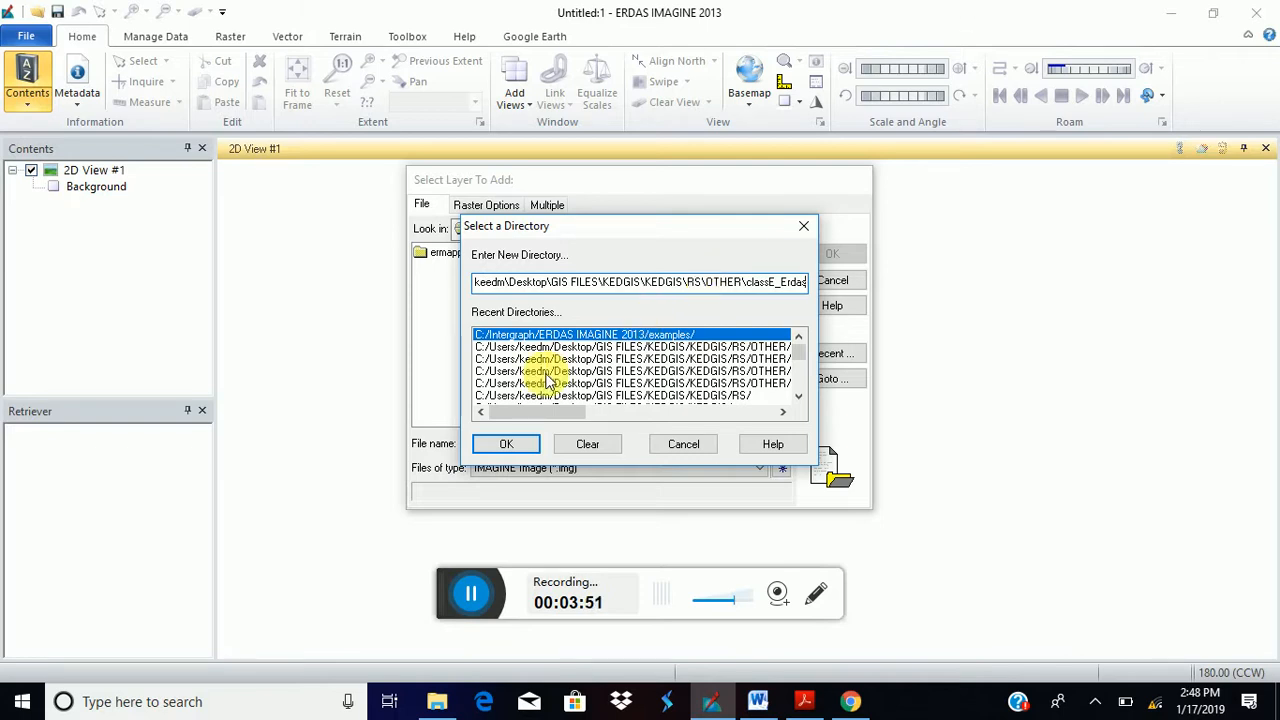
pyautogui.click(509, 446)
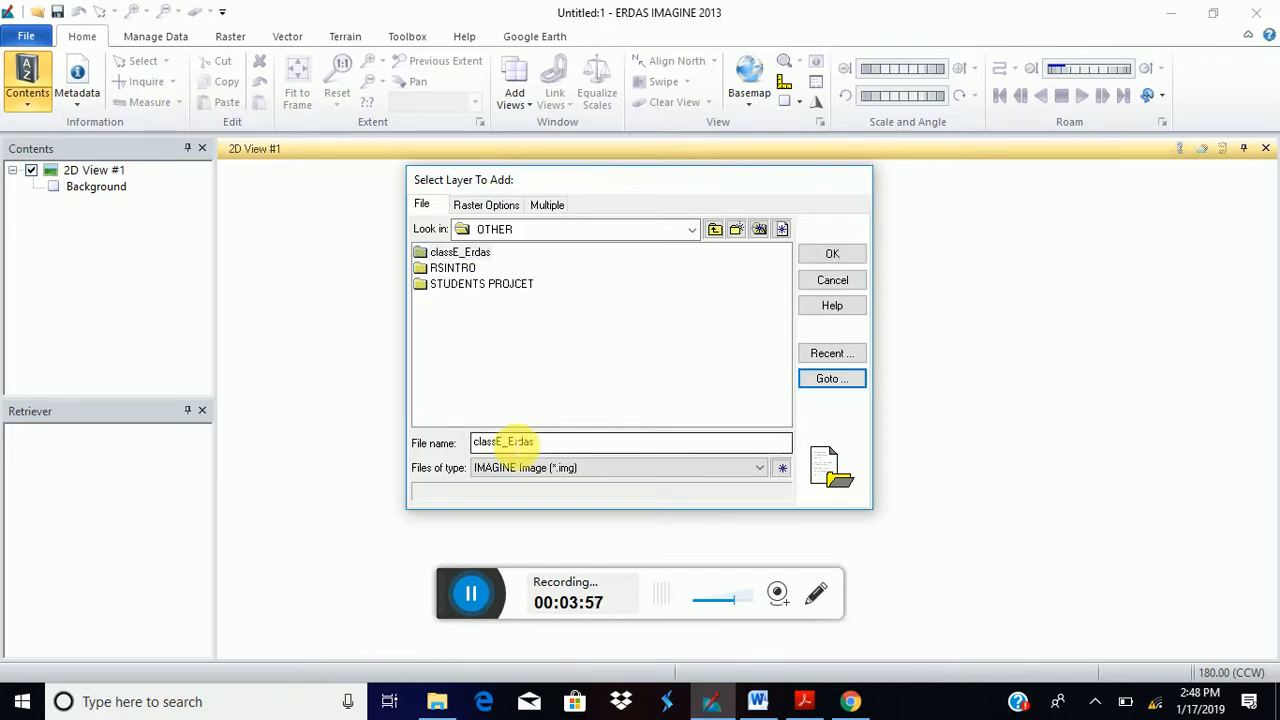
# Open the image 26_29_dak_sub.img from the EX1-DATA folder inside classE_Erdas.
pyautogui.doubleClick(460, 254)
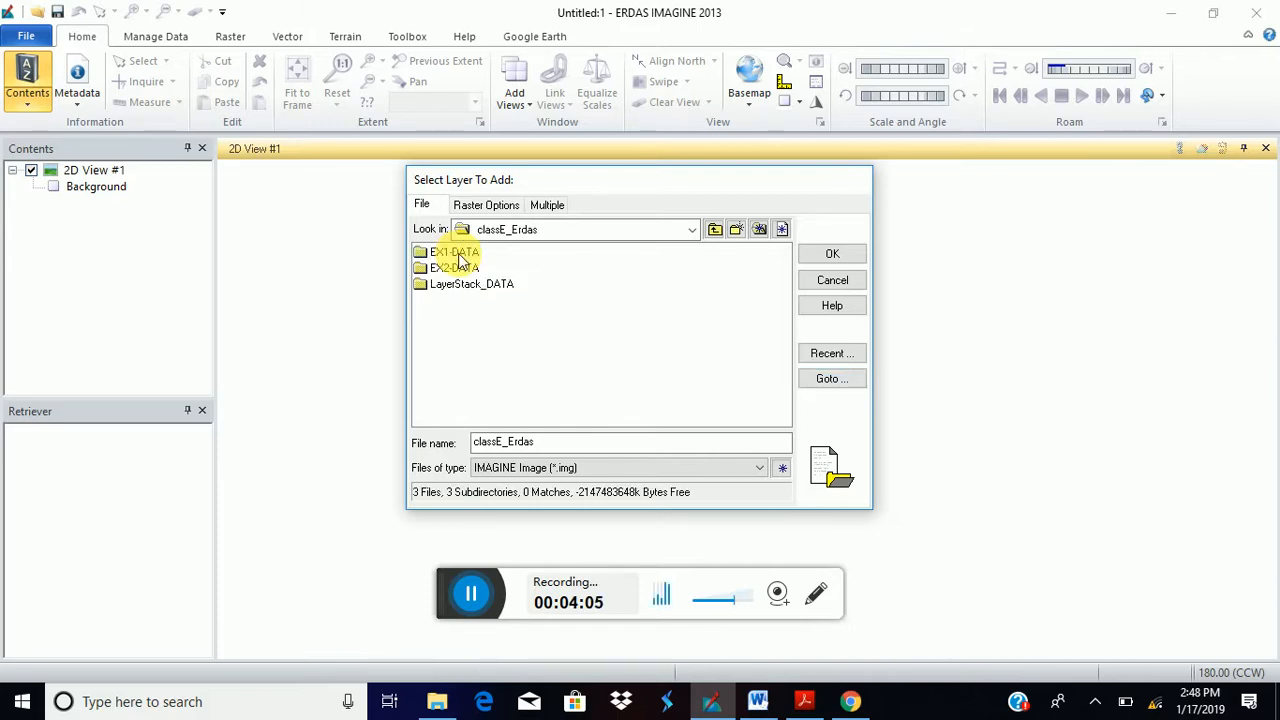
pyautogui.doubleClick(460, 254)
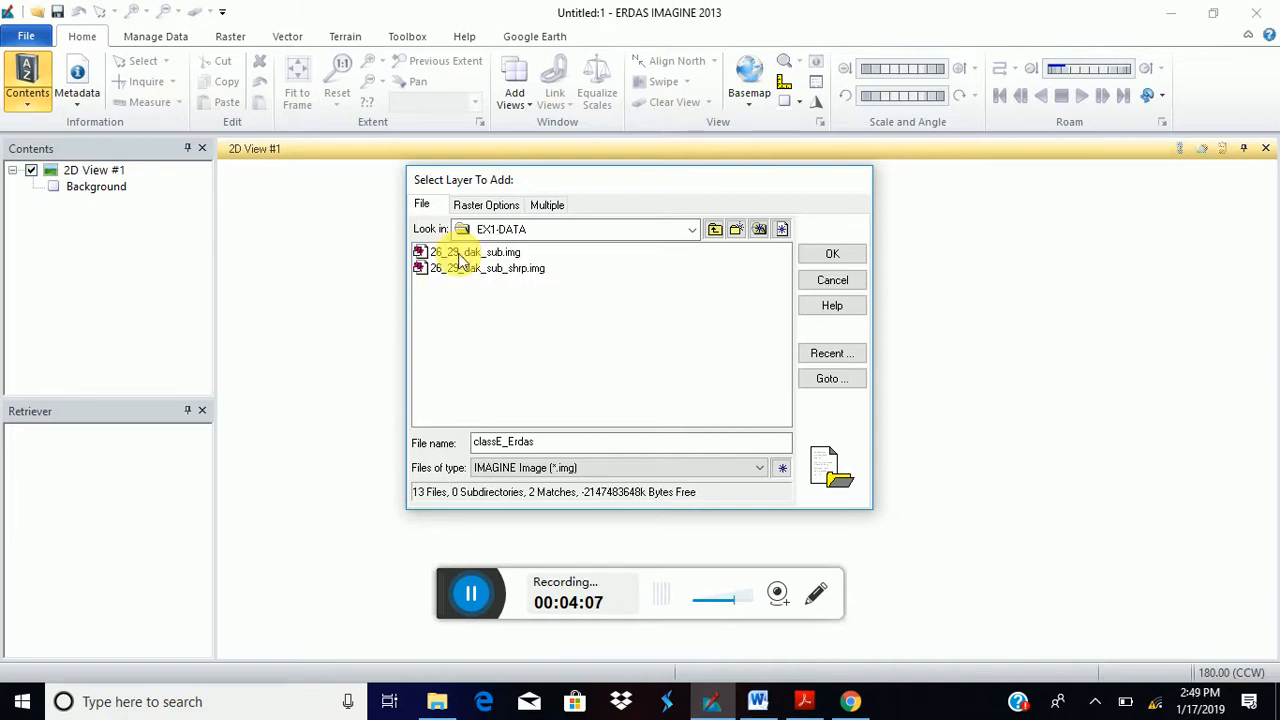
pyautogui.click(462, 253)
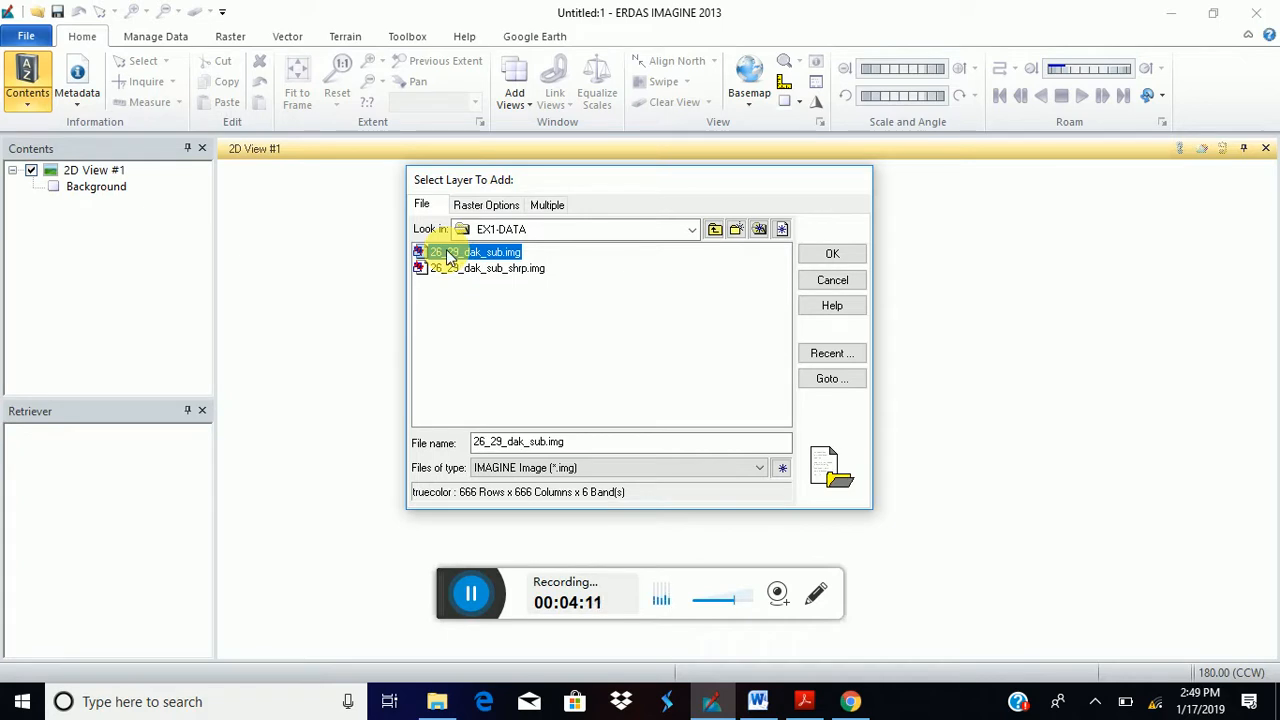
pyautogui.click(835, 255)
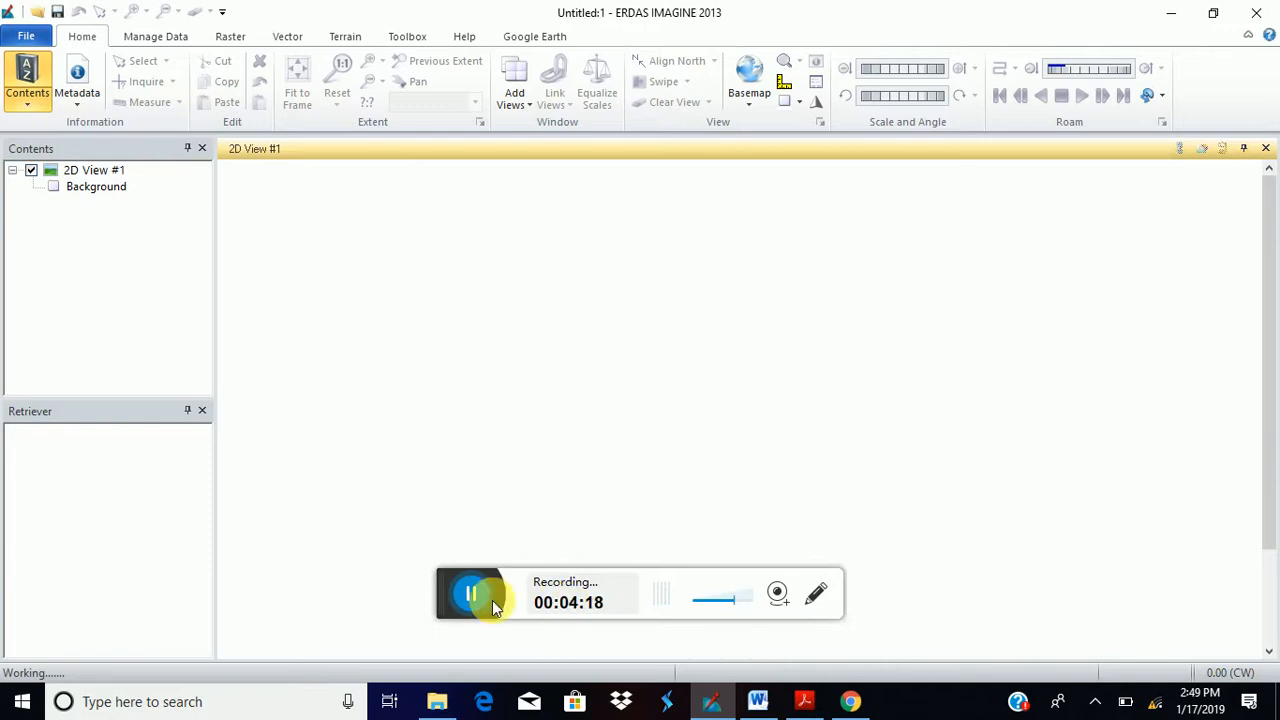
pyautogui.click(466, 597)
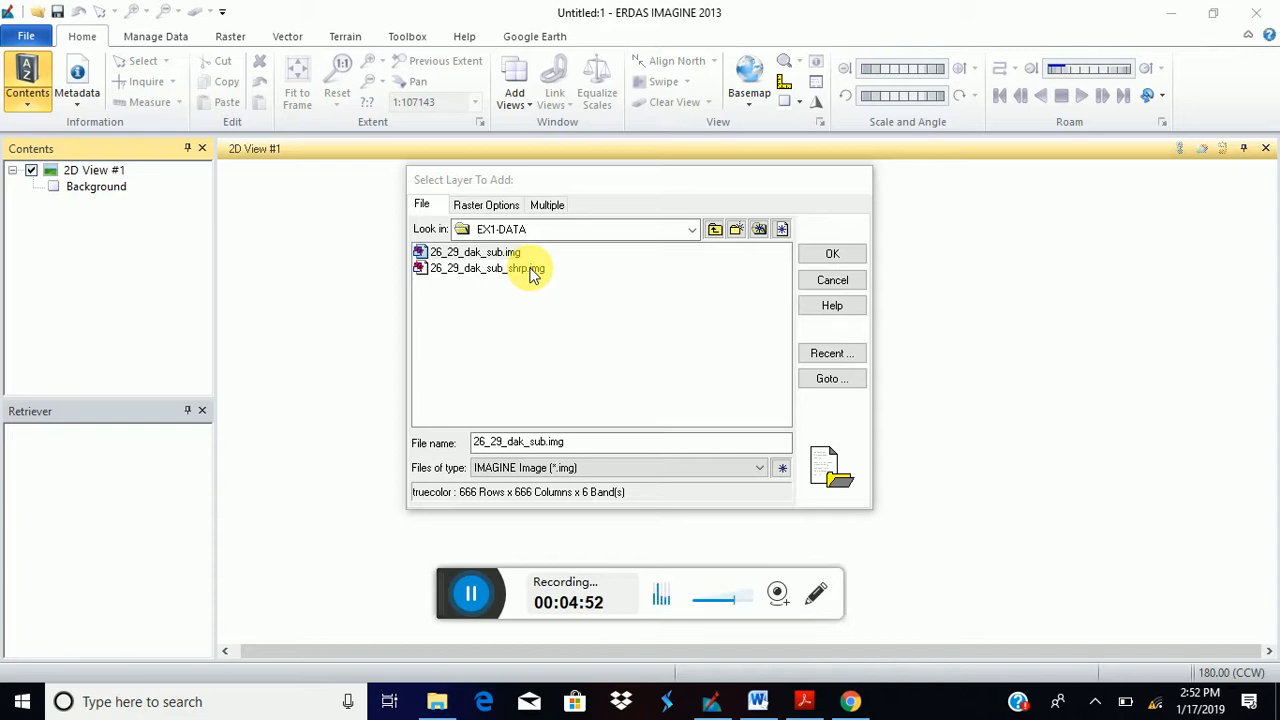
# Examine the supported raster file types and the raster display options for 26_29_dak_sub.img.
pyautogui.click(670, 469)
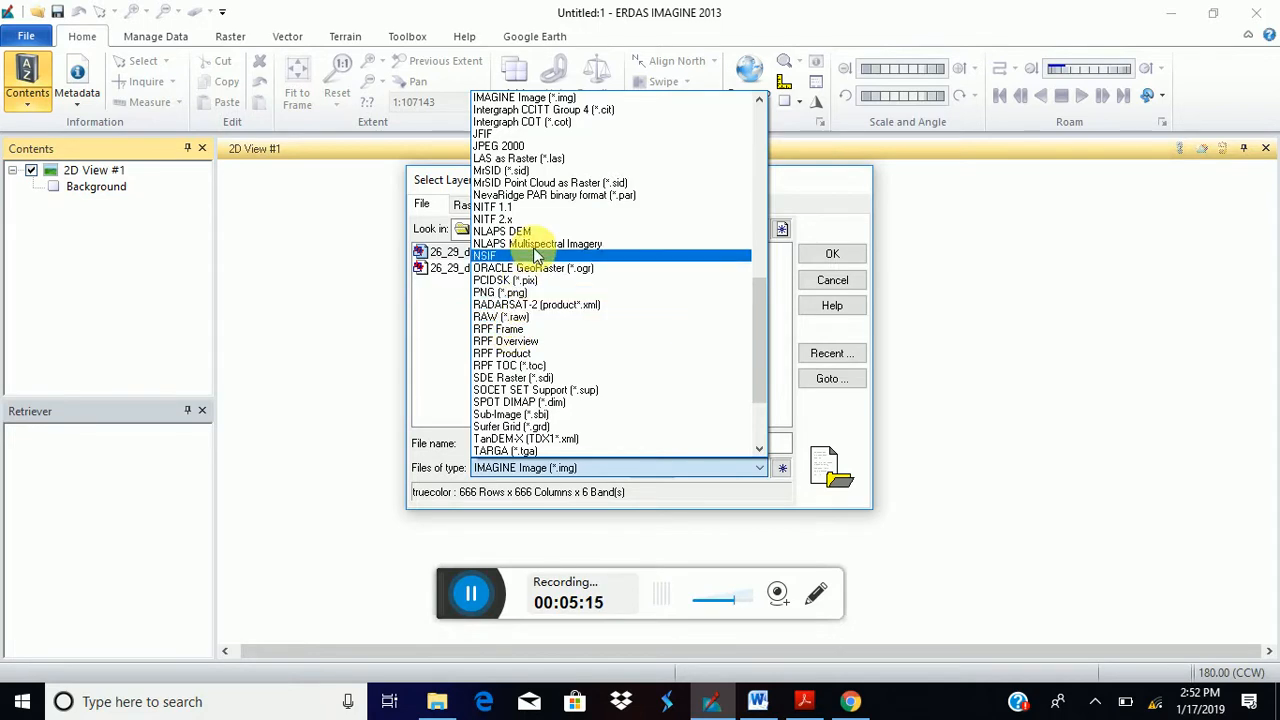
pyautogui.click(437, 447)
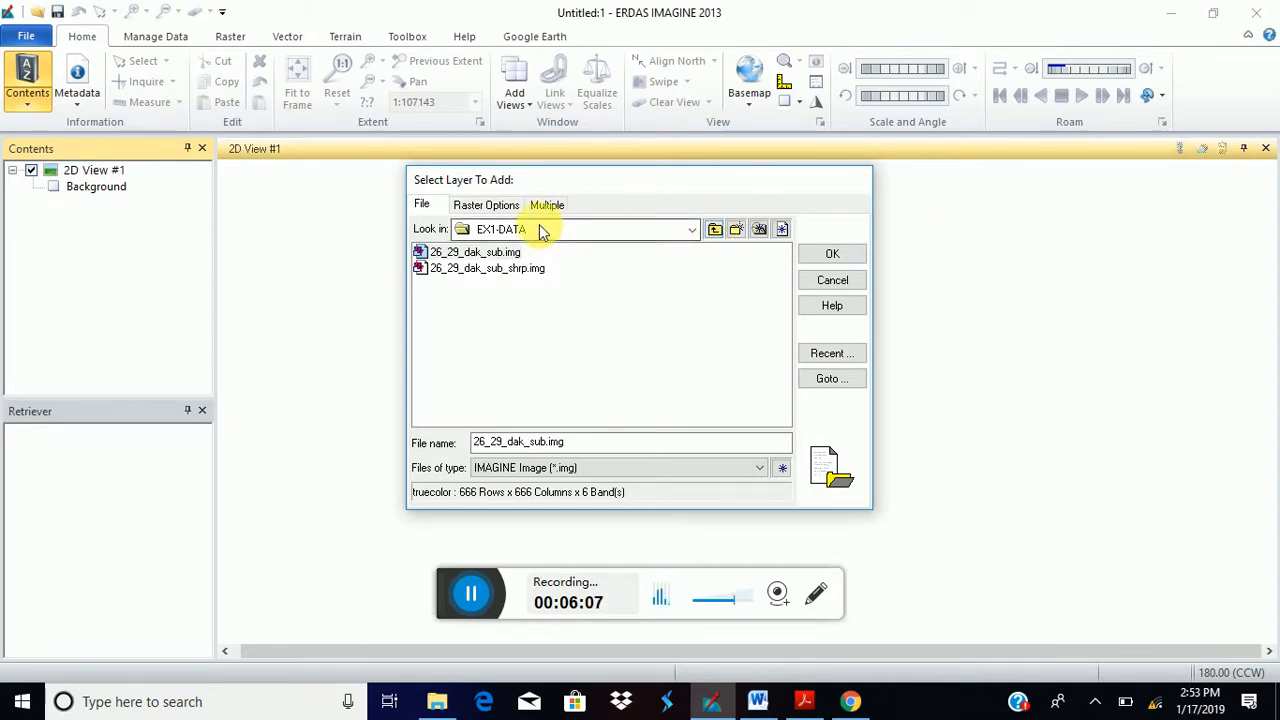
pyautogui.click(481, 210)
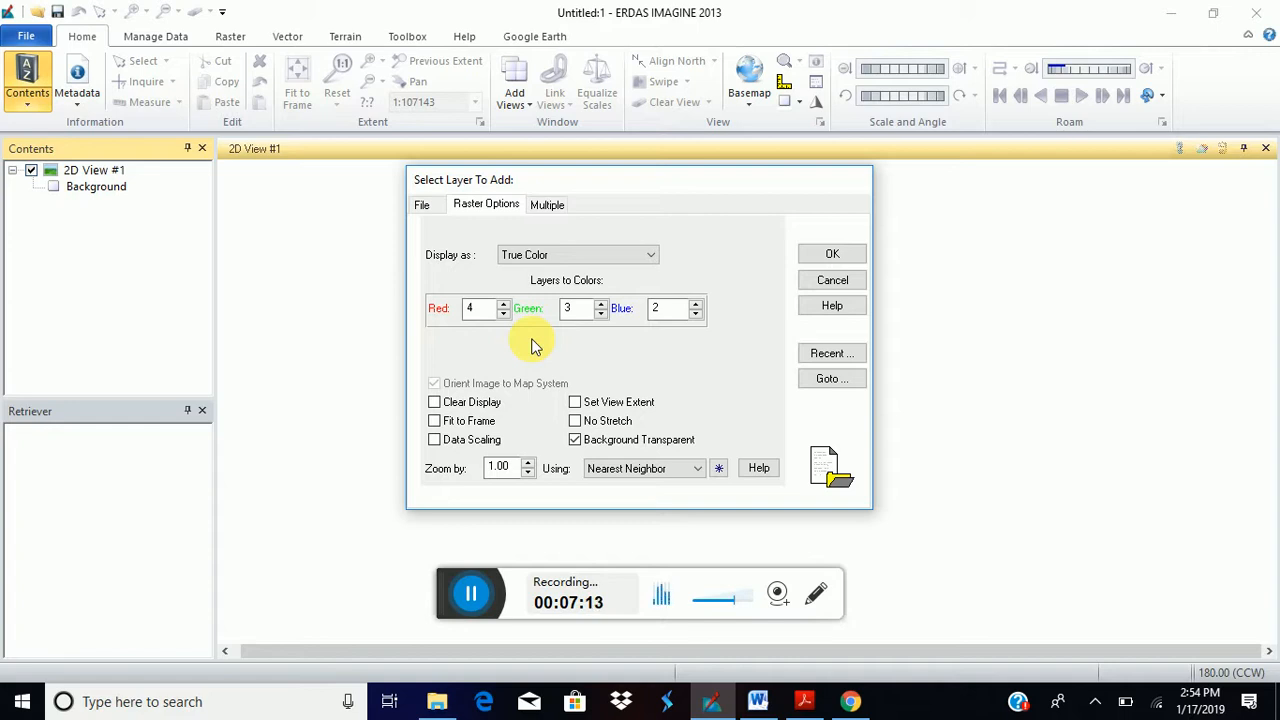
# Switch to the Word document and examine the Landsat 8 band combinations, especially Natural Color.
pyautogui.click(758, 702)
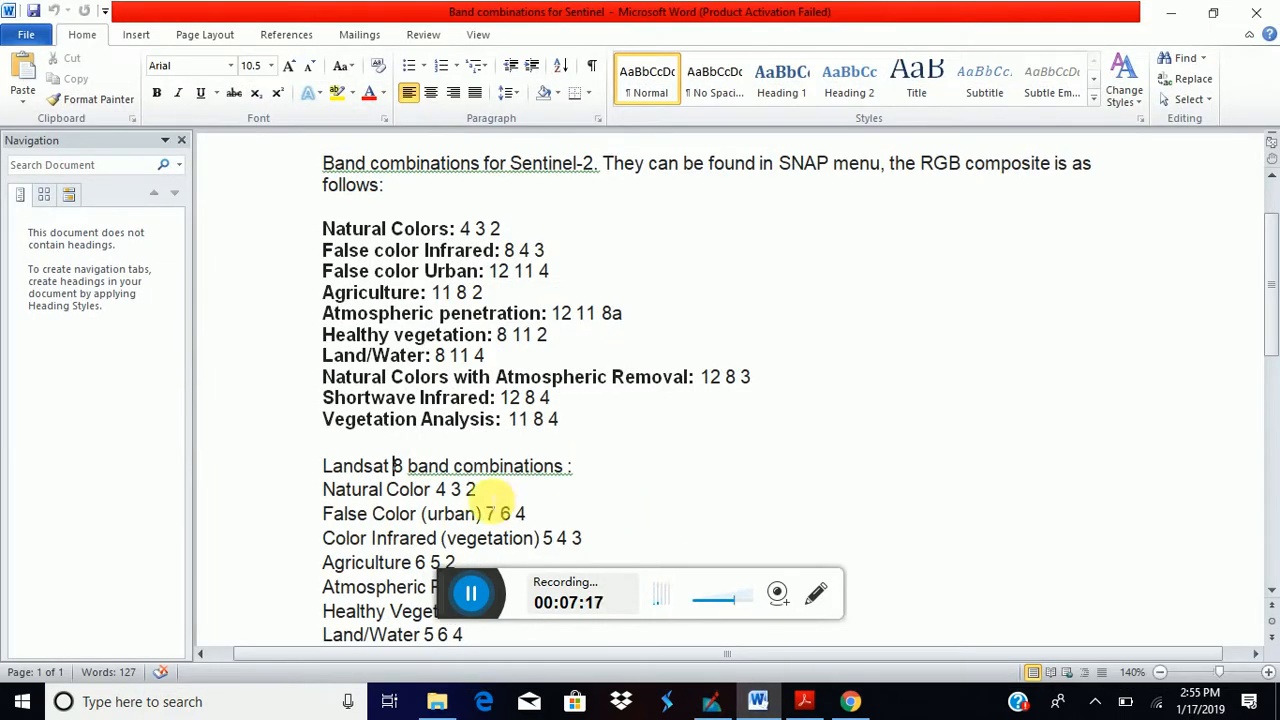
pyautogui.moveTo(478, 490); pyautogui.dragTo(357, 488)
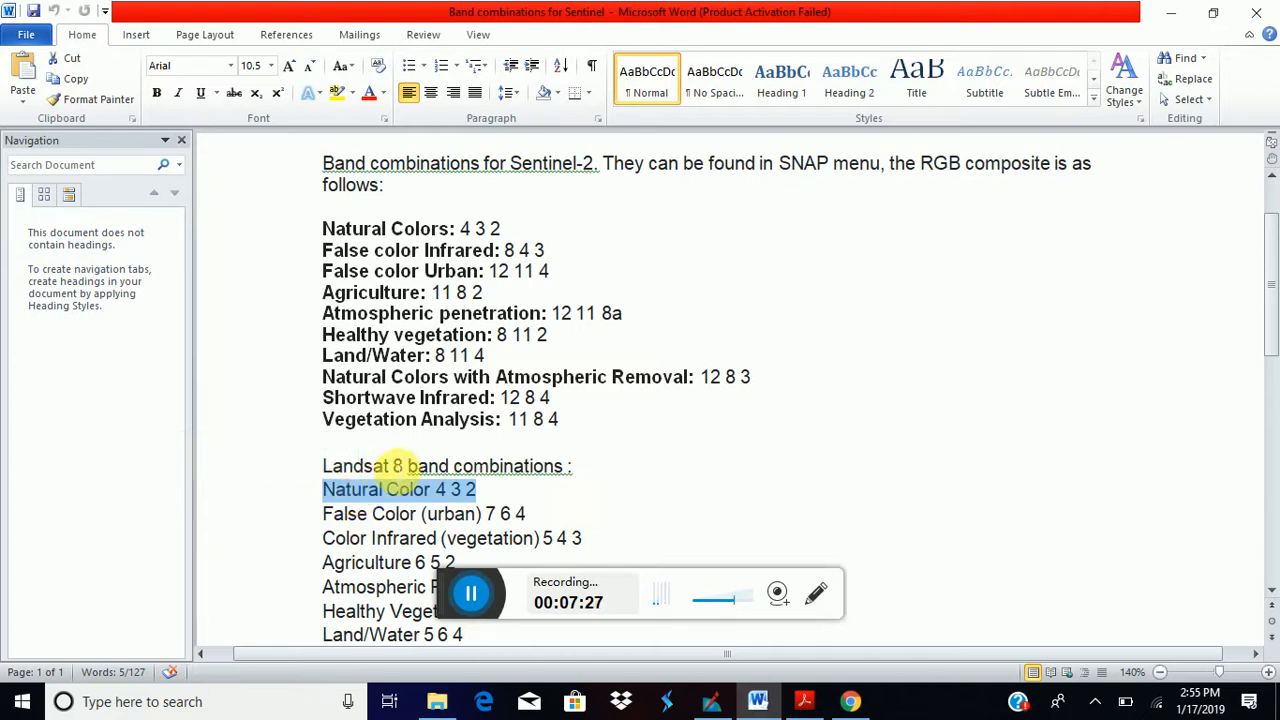
pyautogui.click(401, 466)
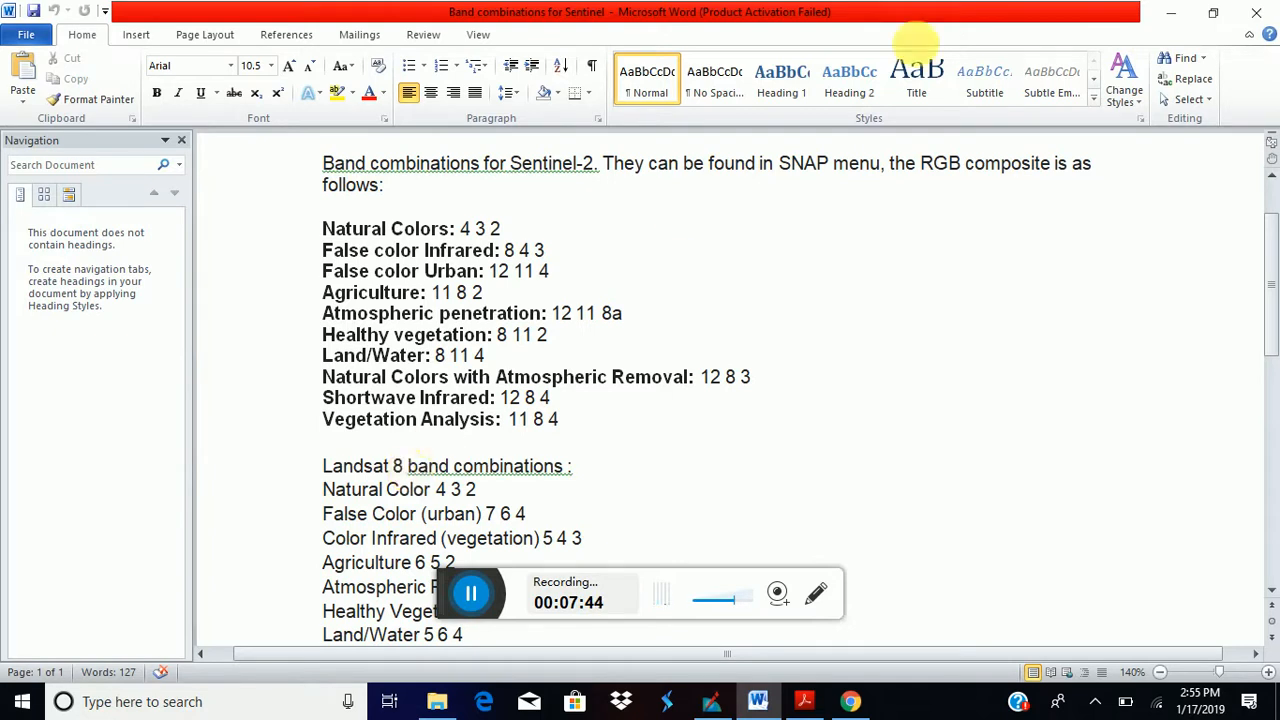
# Return to ERDAS IMAGINE and load 26_29_dak_sub.img as True Color with red 4, green 3 and blue 2.
pyautogui.click(1167, 12)
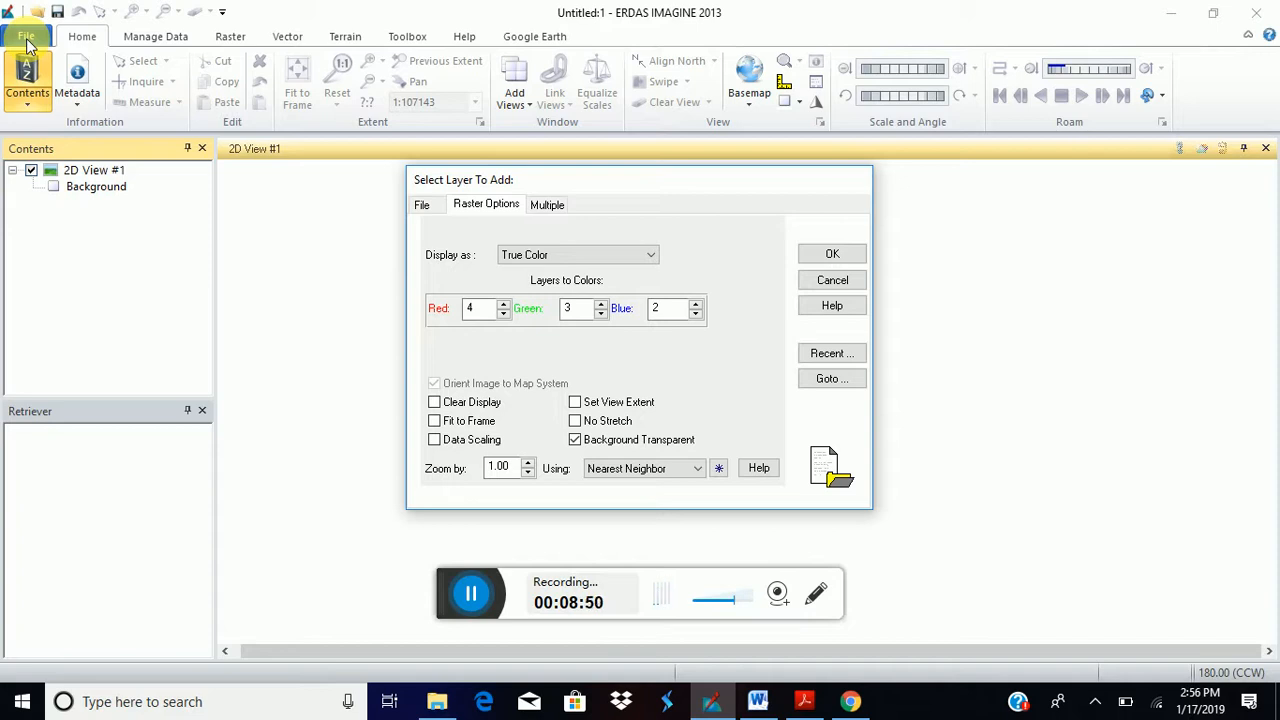
pyautogui.click(824, 253)
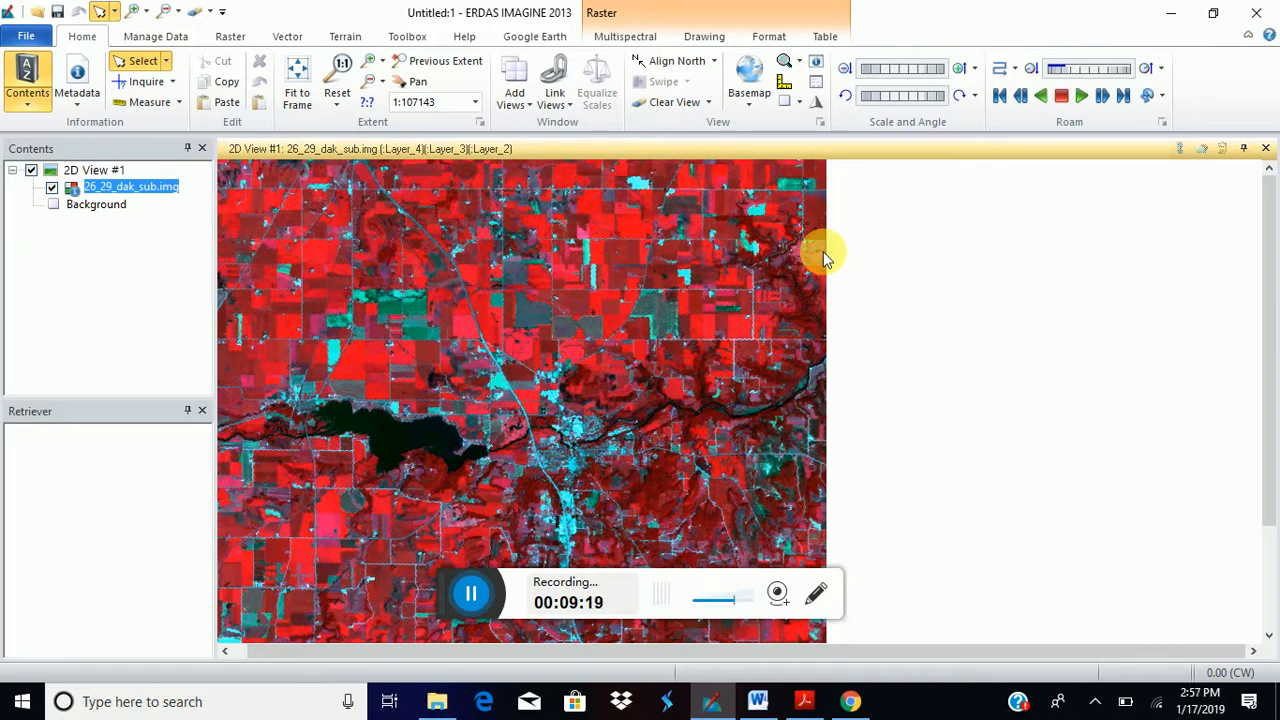
# Examine the User Interface & Session and Viewer preferences, leaving the Preference Editor without changes.
pyautogui.click(27, 37)
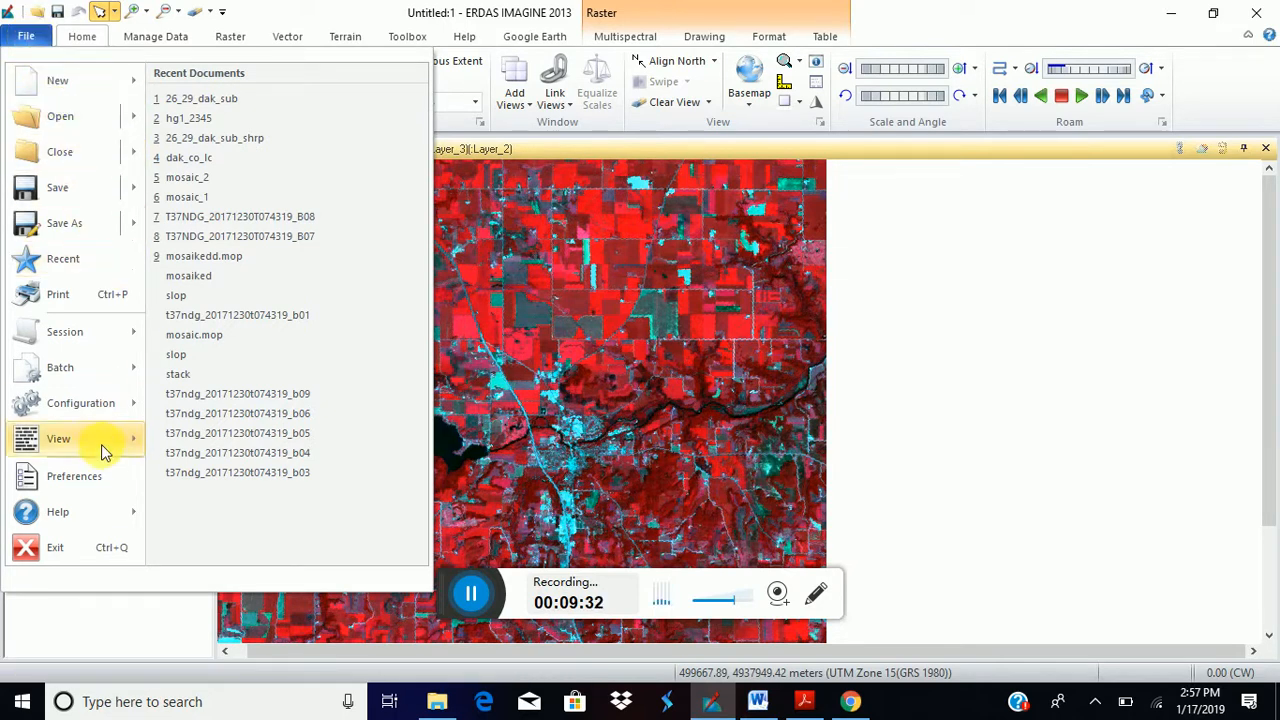
pyautogui.click(88, 492)
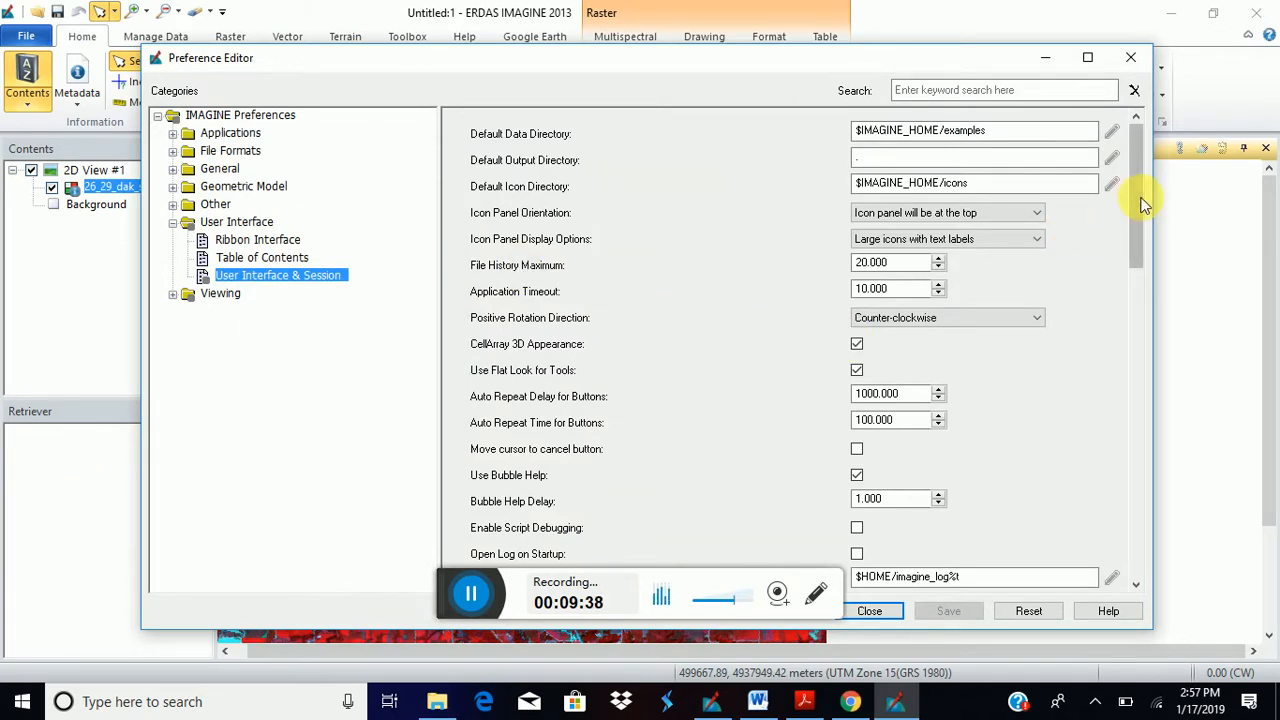
pyautogui.moveTo(1137, 199); pyautogui.dragTo(1146, 240)
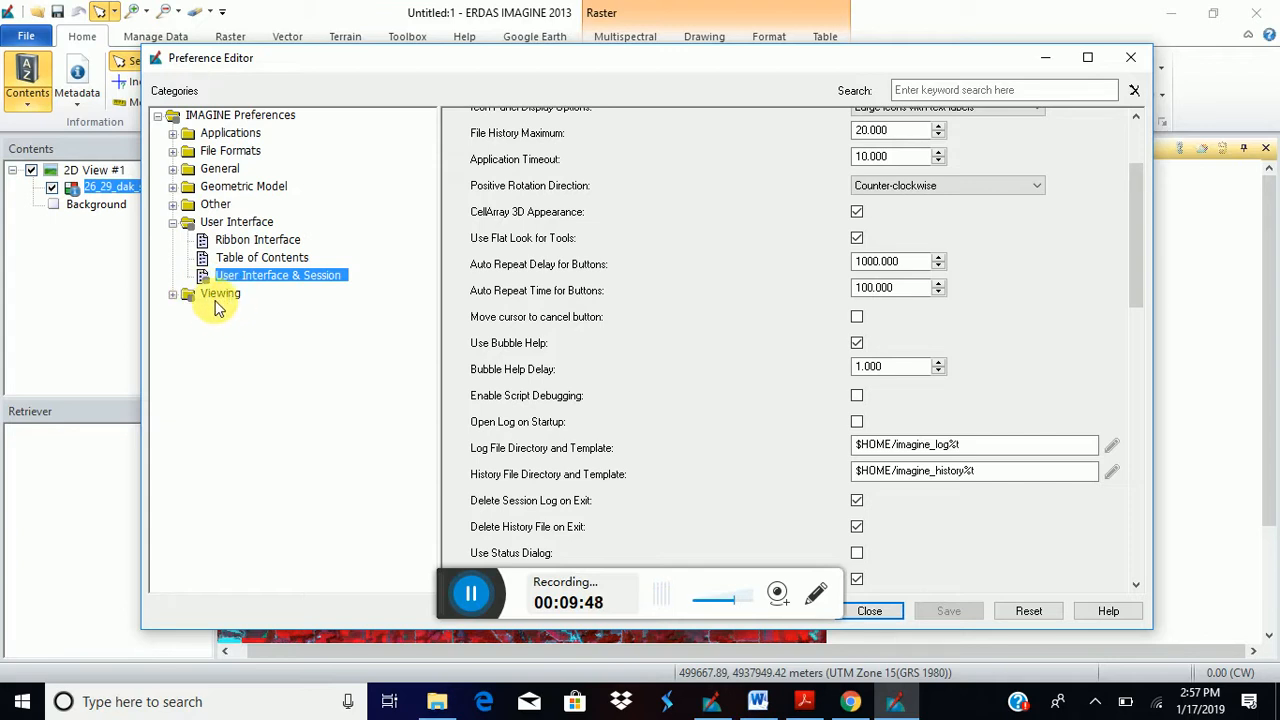
pyautogui.click(172, 297)
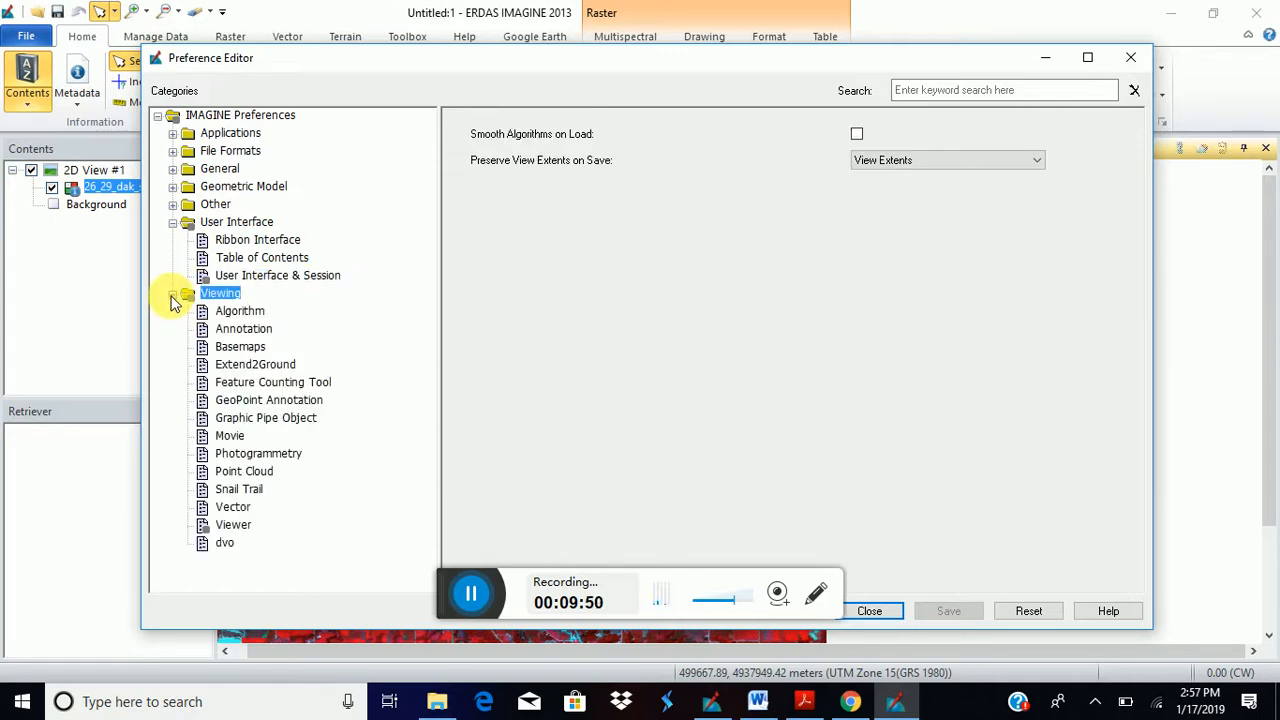
pyautogui.click(233, 527)
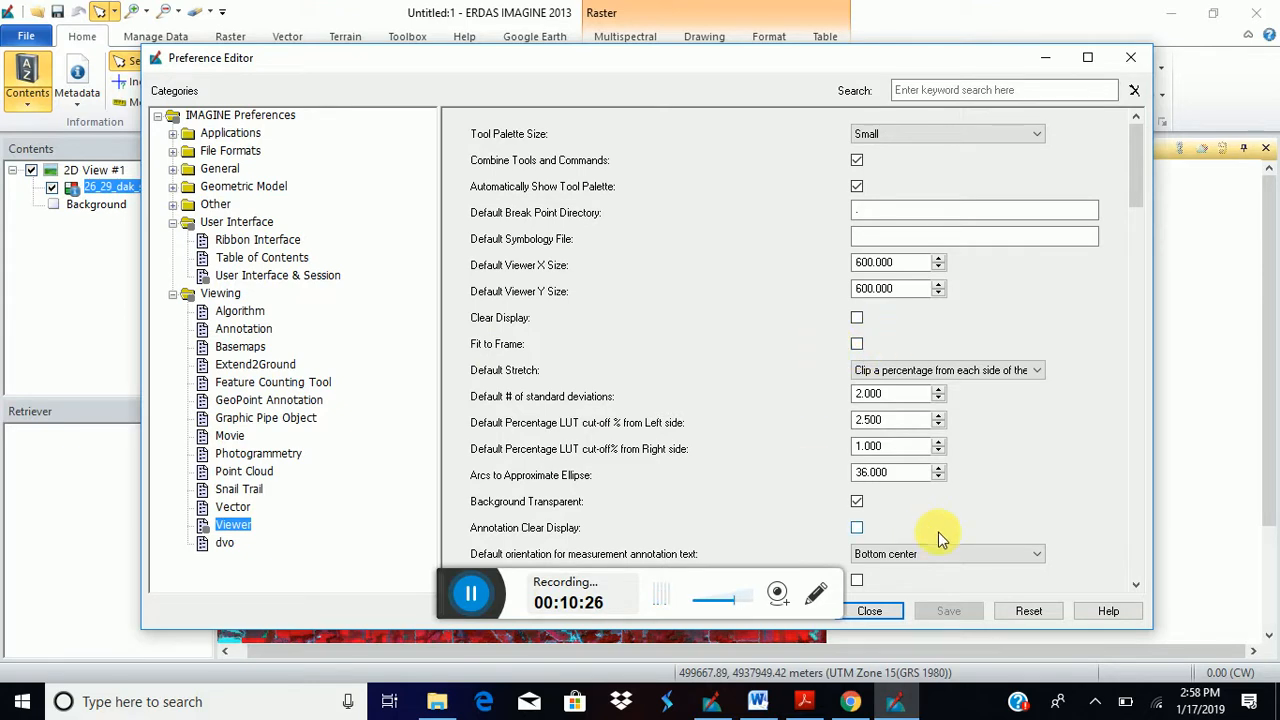
pyautogui.click(1138, 62)
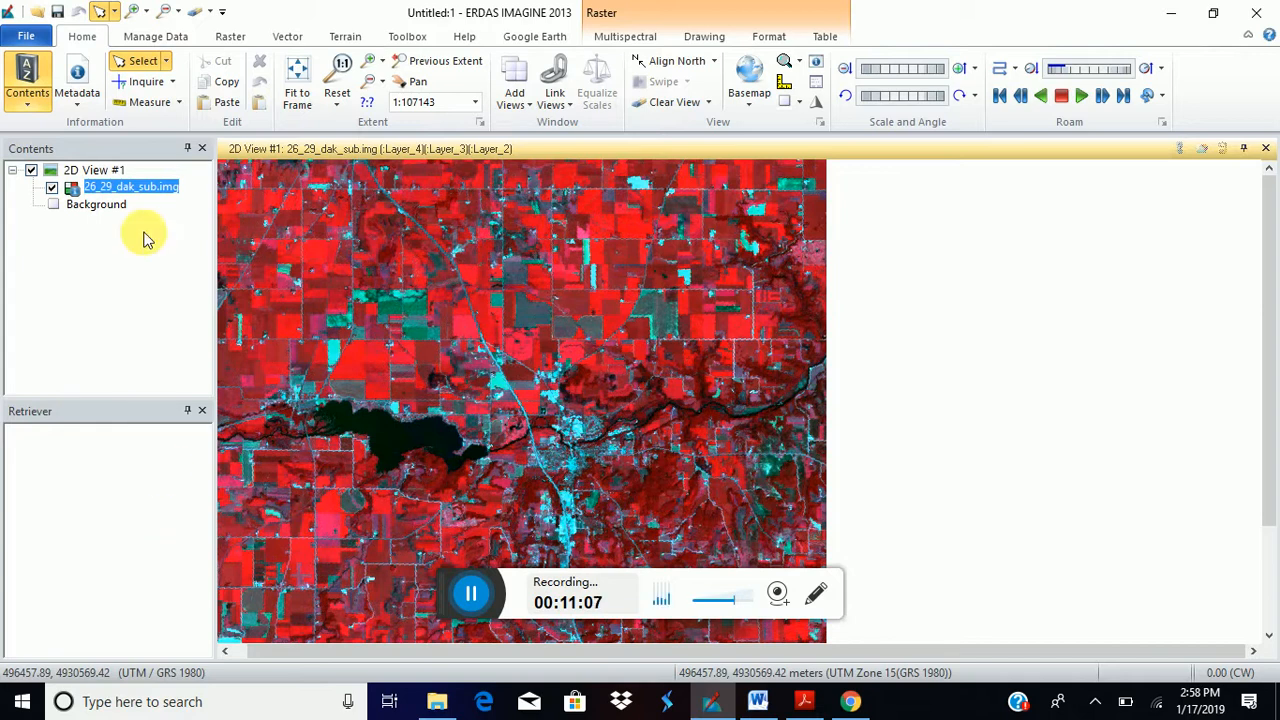
# Fit the 26_29_dak_sub.img layer to the window and examine the 2D view's layer and display commands.
pyautogui.rightClick(106, 194)
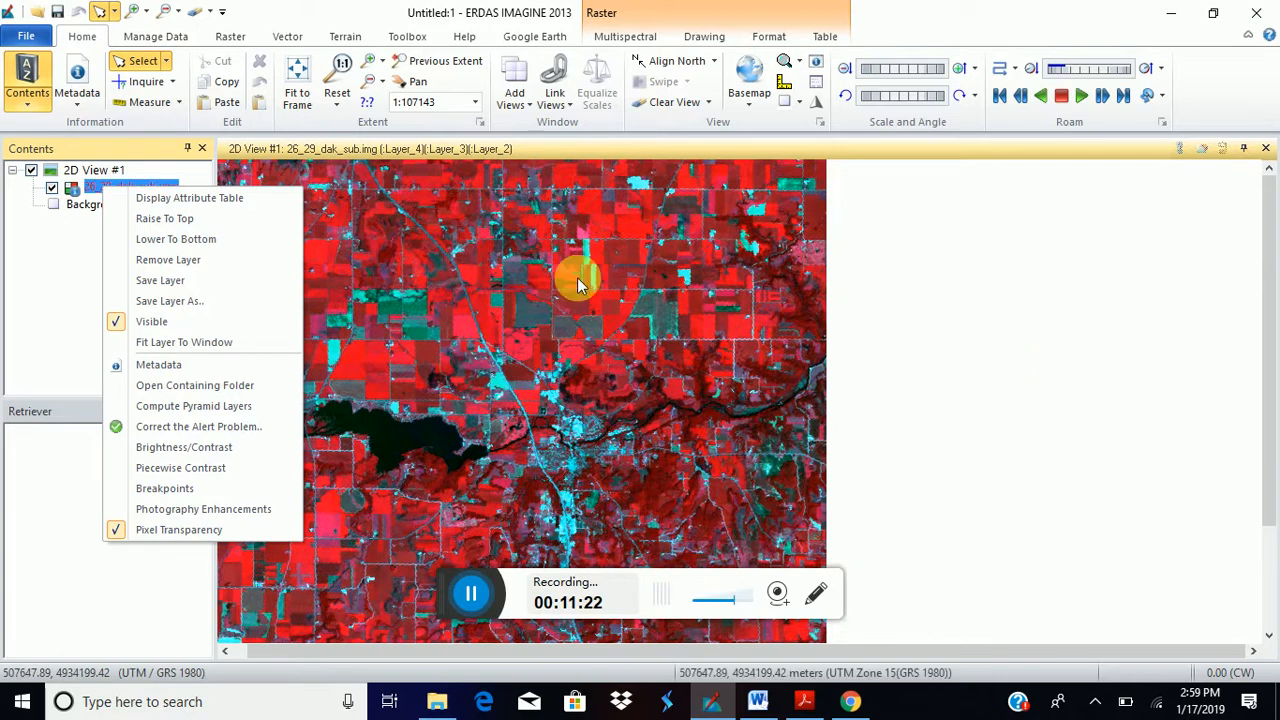
pyautogui.click(252, 347)
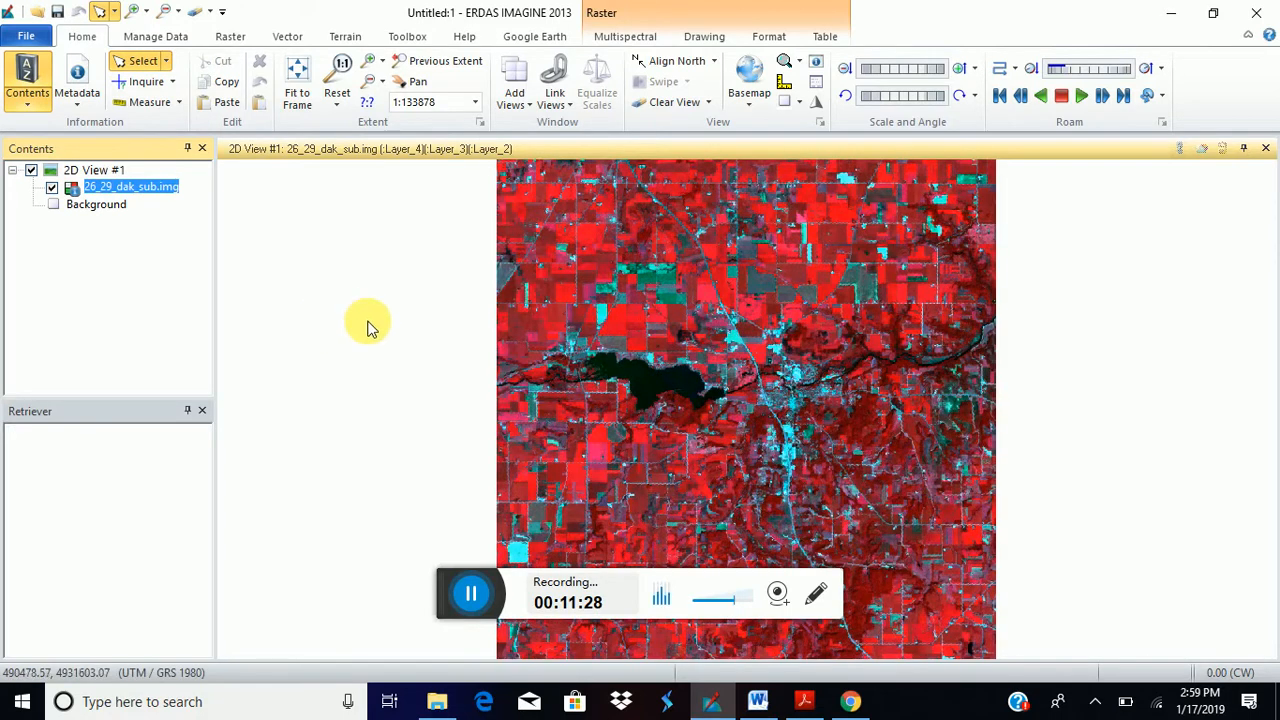
pyautogui.rightClick(333, 313)
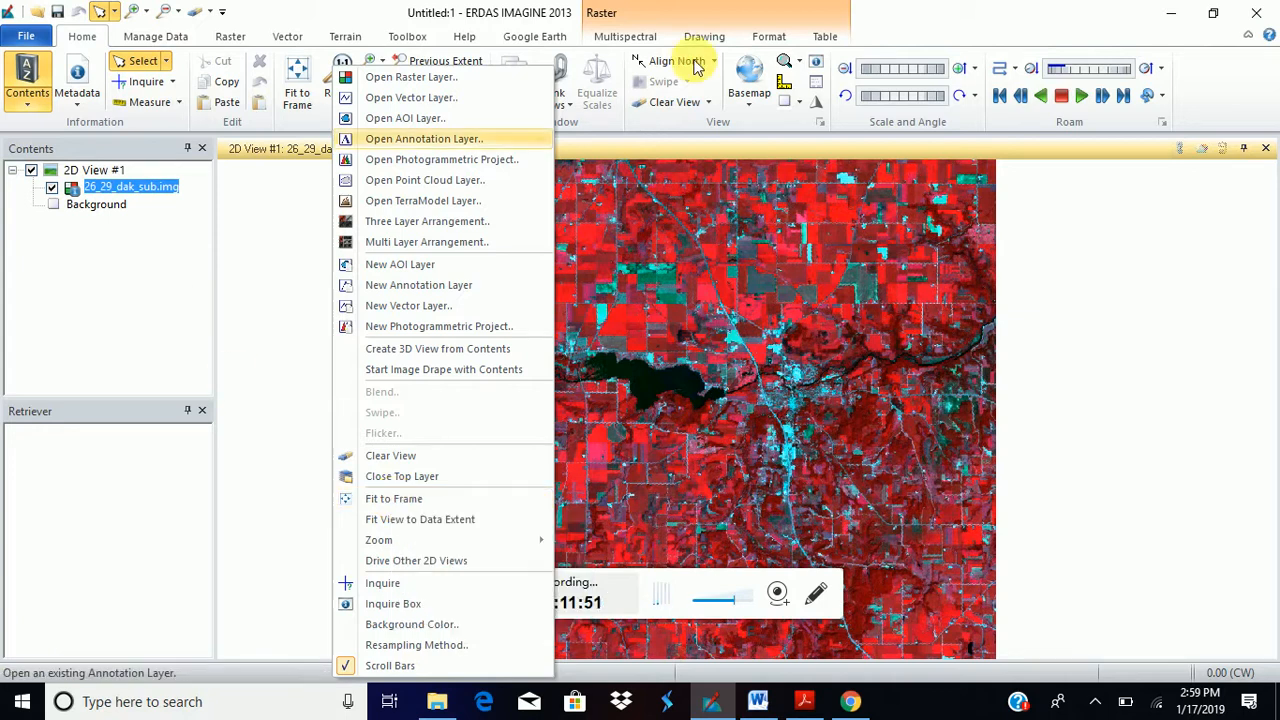
pyautogui.click(1088, 14)
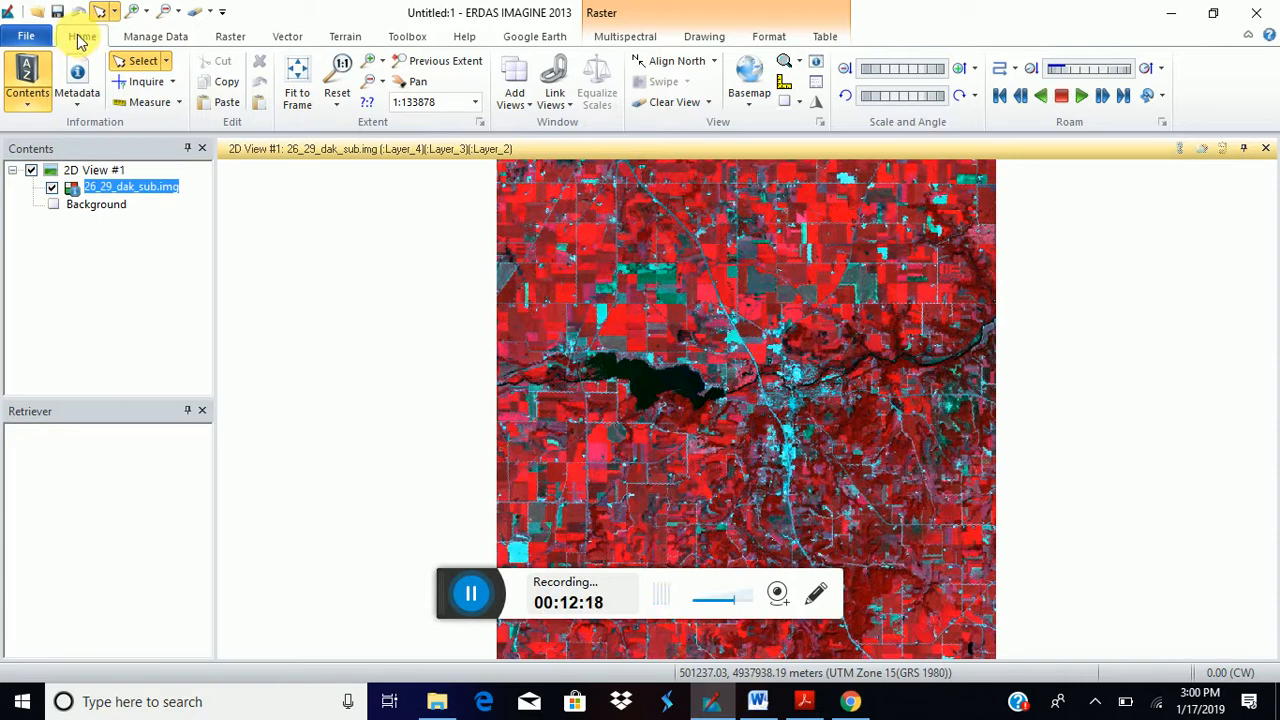
# Turn on the In-View Magnifier and place it over the dark lake in the image.
pyautogui.click(799, 66)
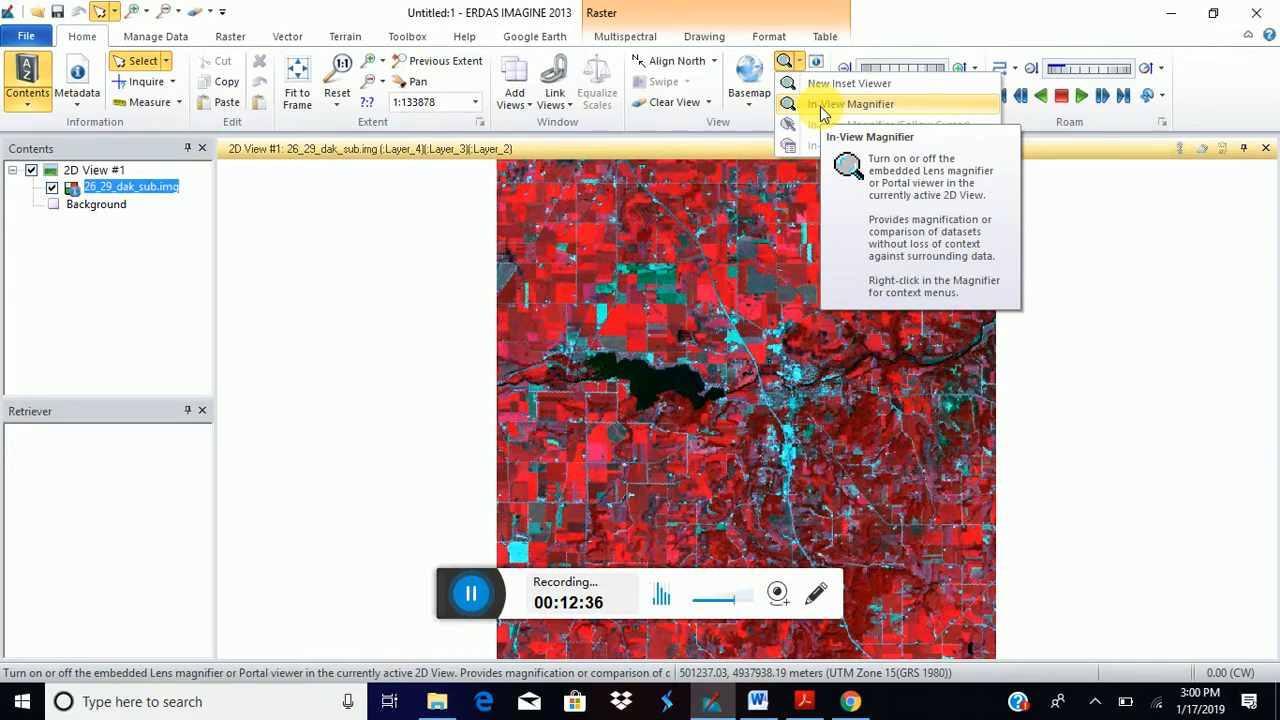
pyautogui.click(820, 106)
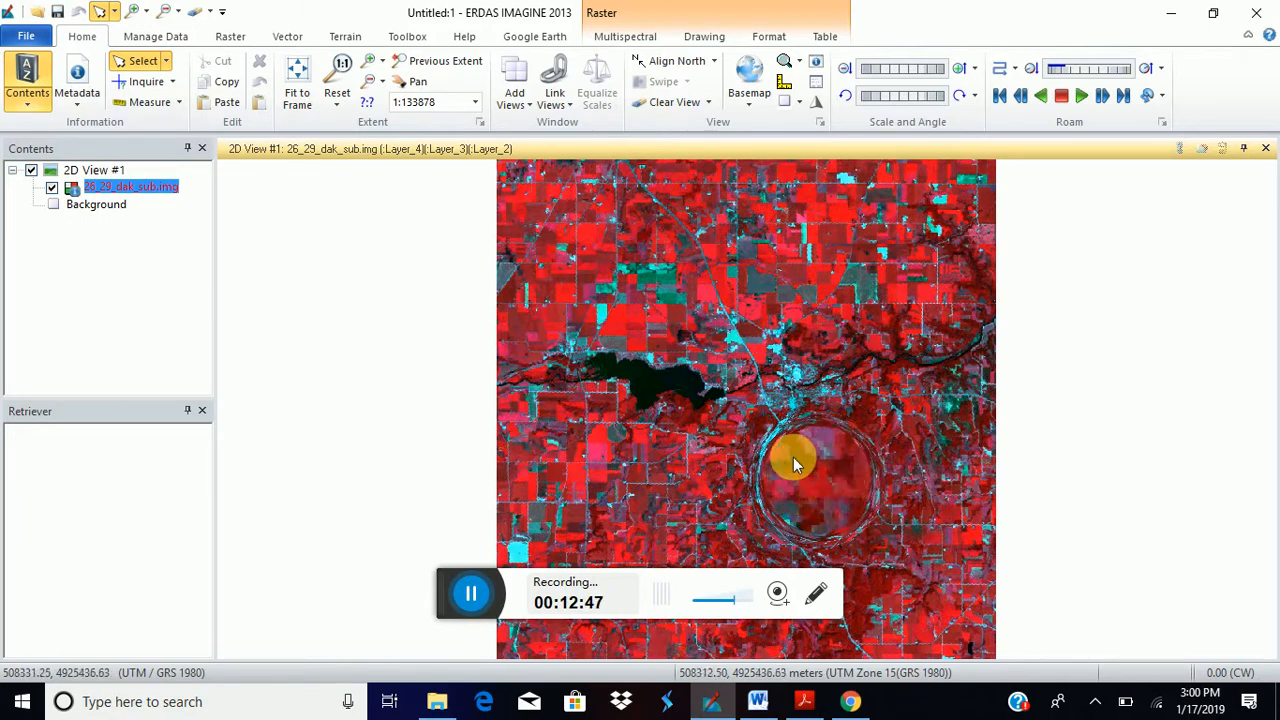
pyautogui.click(471, 594)
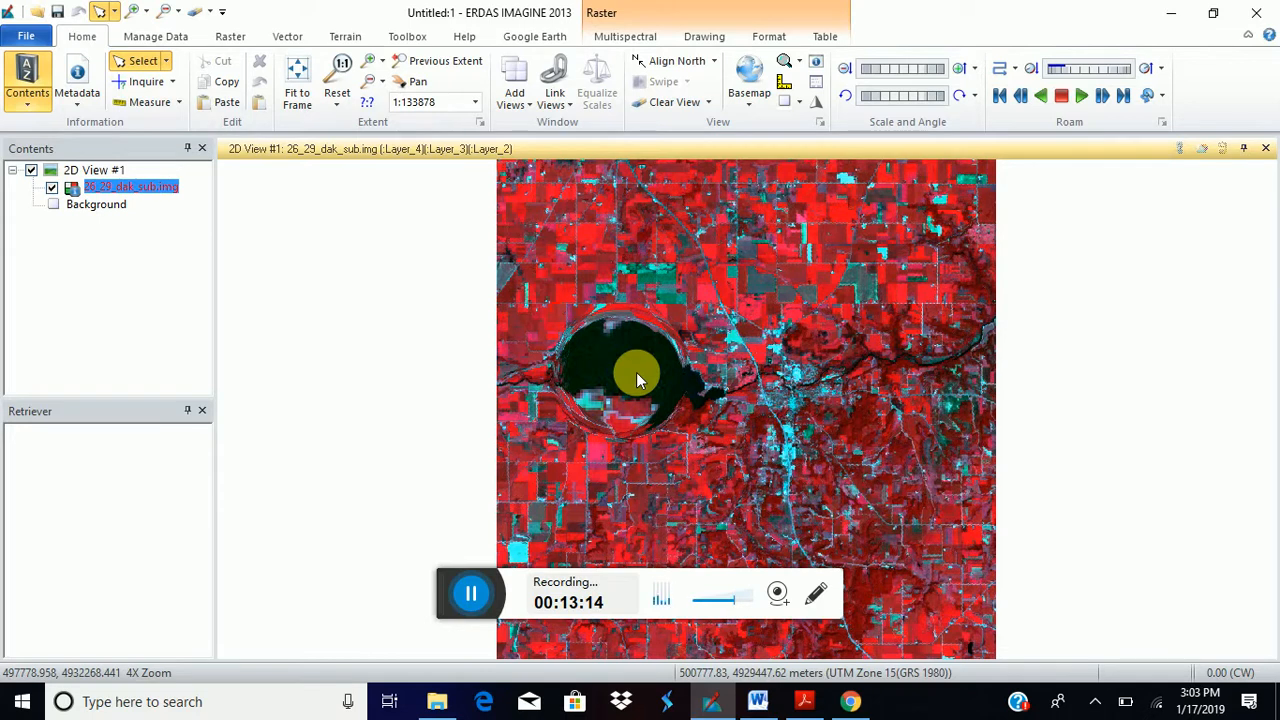
# Start the Inquire cursor on the image and enlarge its information window to examine the pixel values of the bands.
pyautogui.click(137, 87)
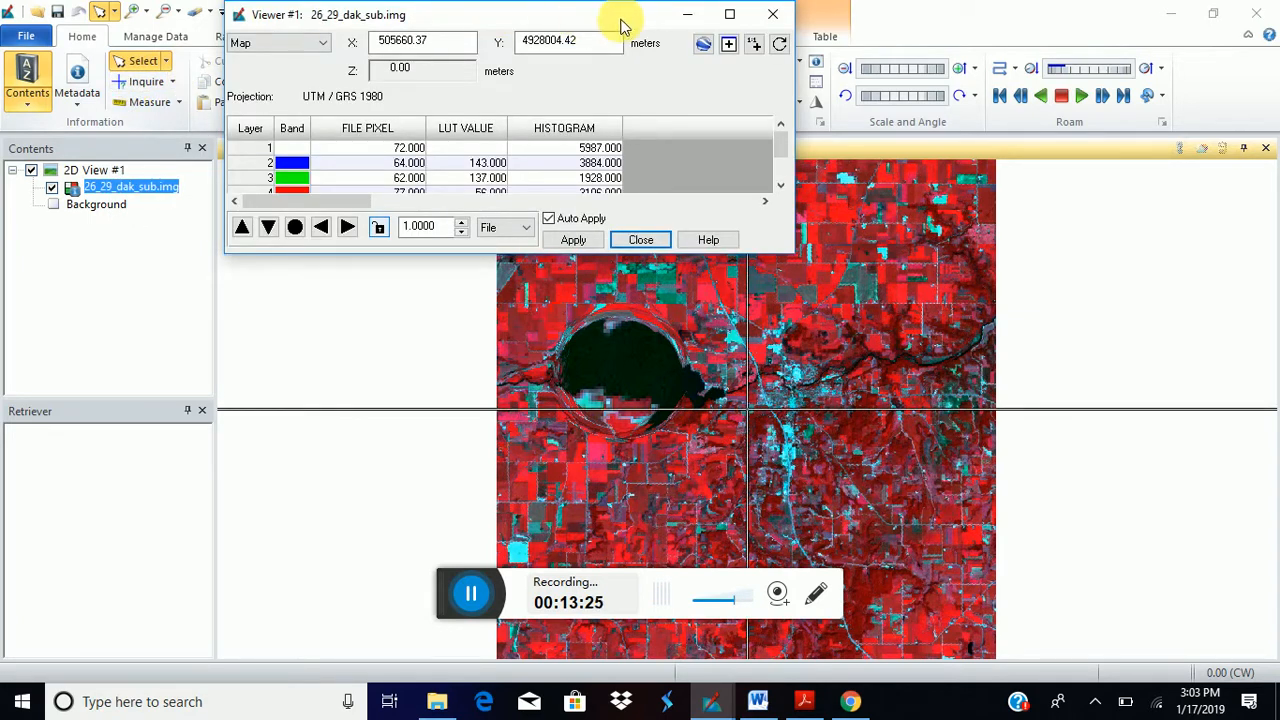
pyautogui.moveTo(620, 22); pyautogui.dragTo(422, 76)
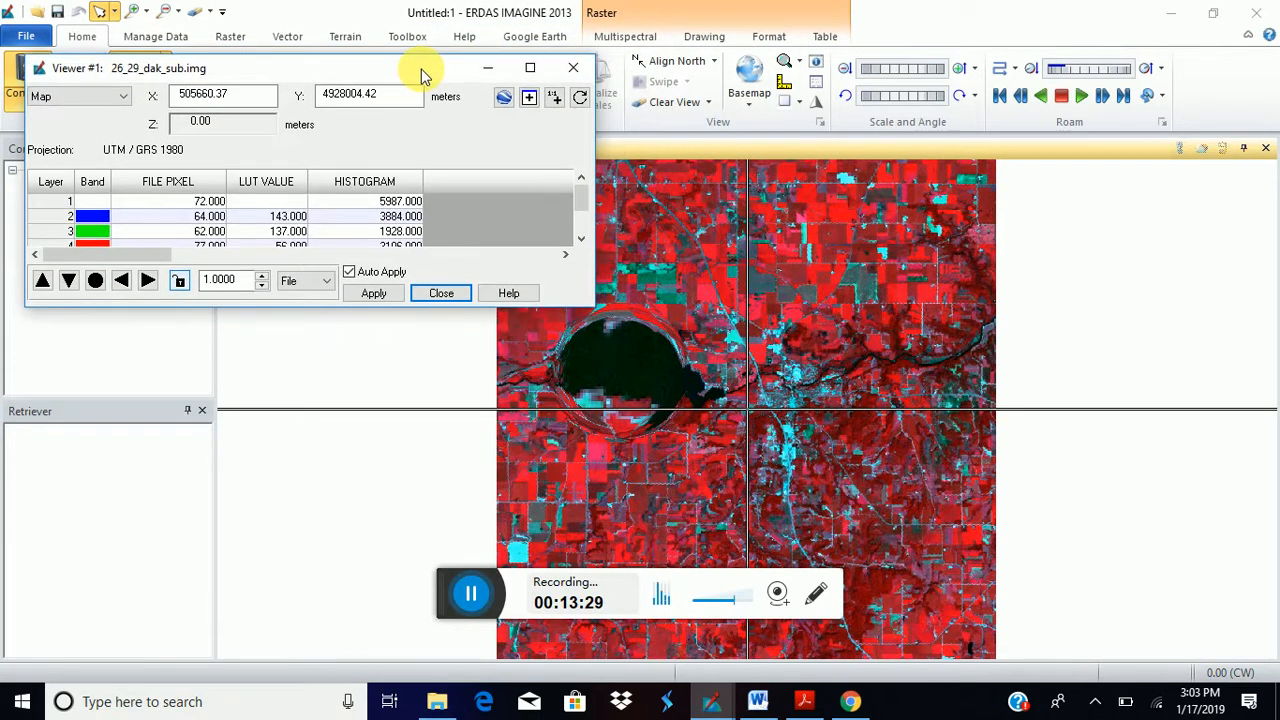
pyautogui.click(316, 130)
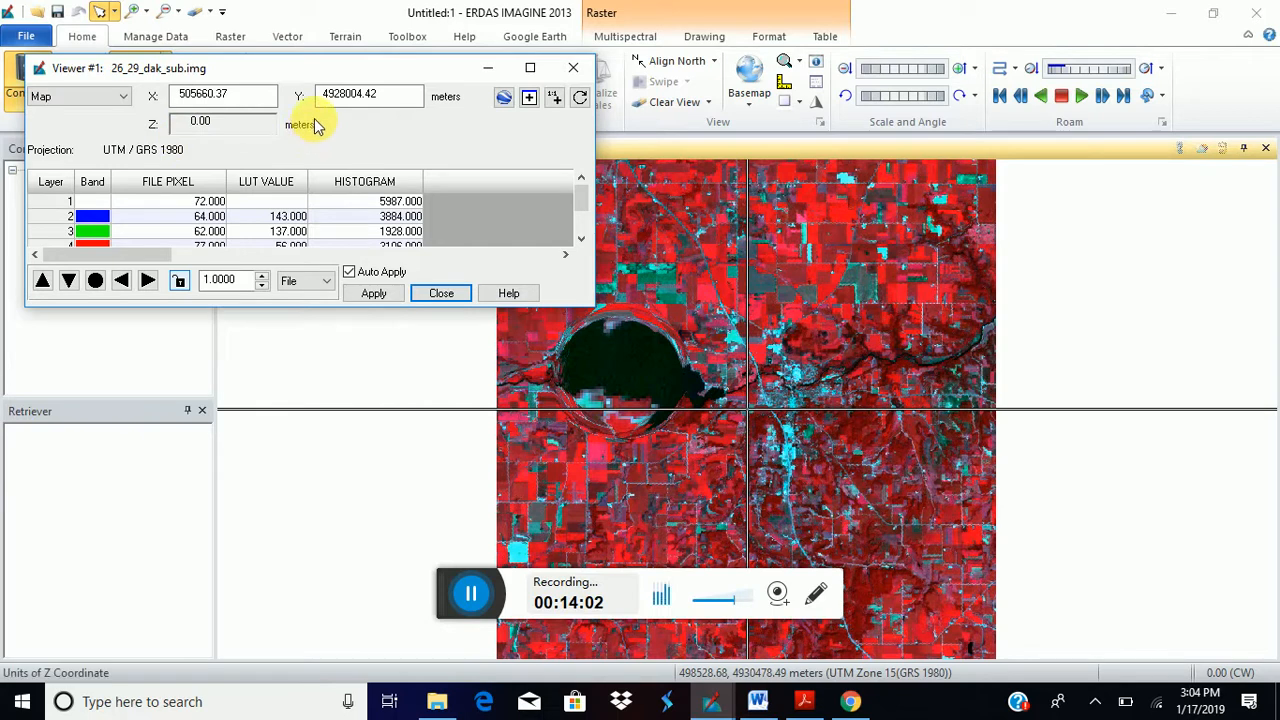
pyautogui.click(581, 238)
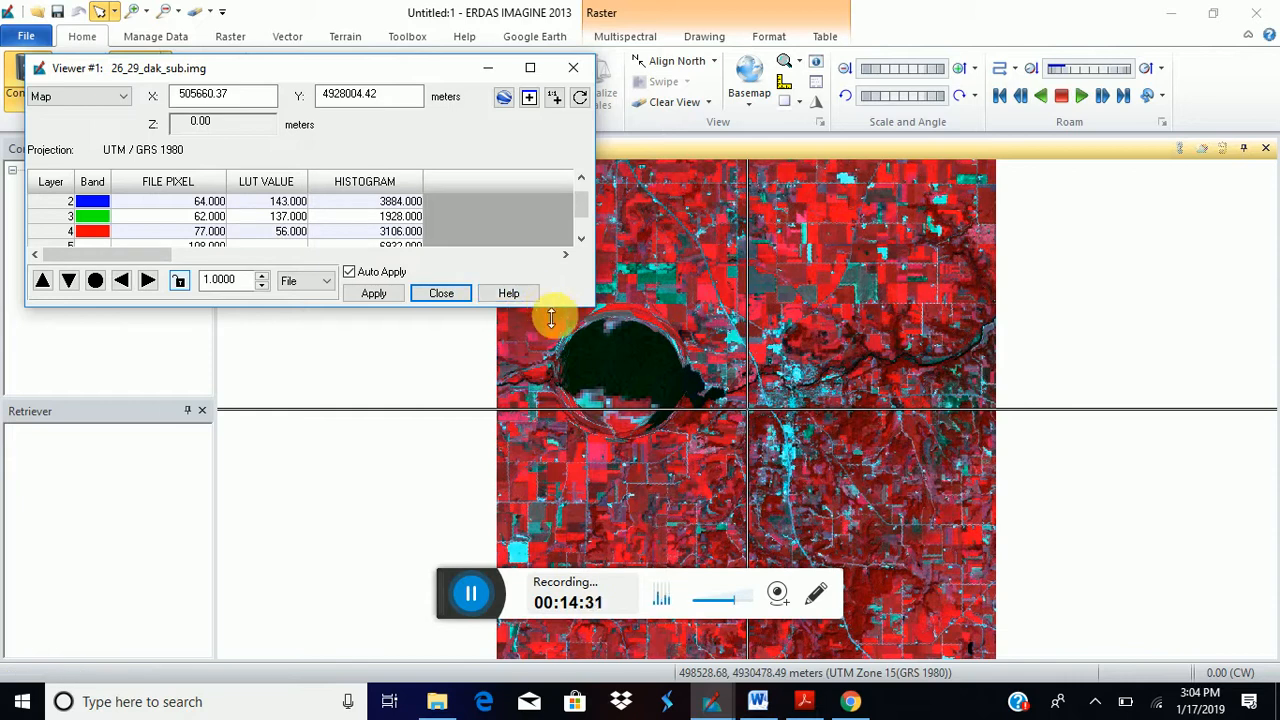
pyautogui.moveTo(550, 318); pyautogui.dragTo(533, 522)
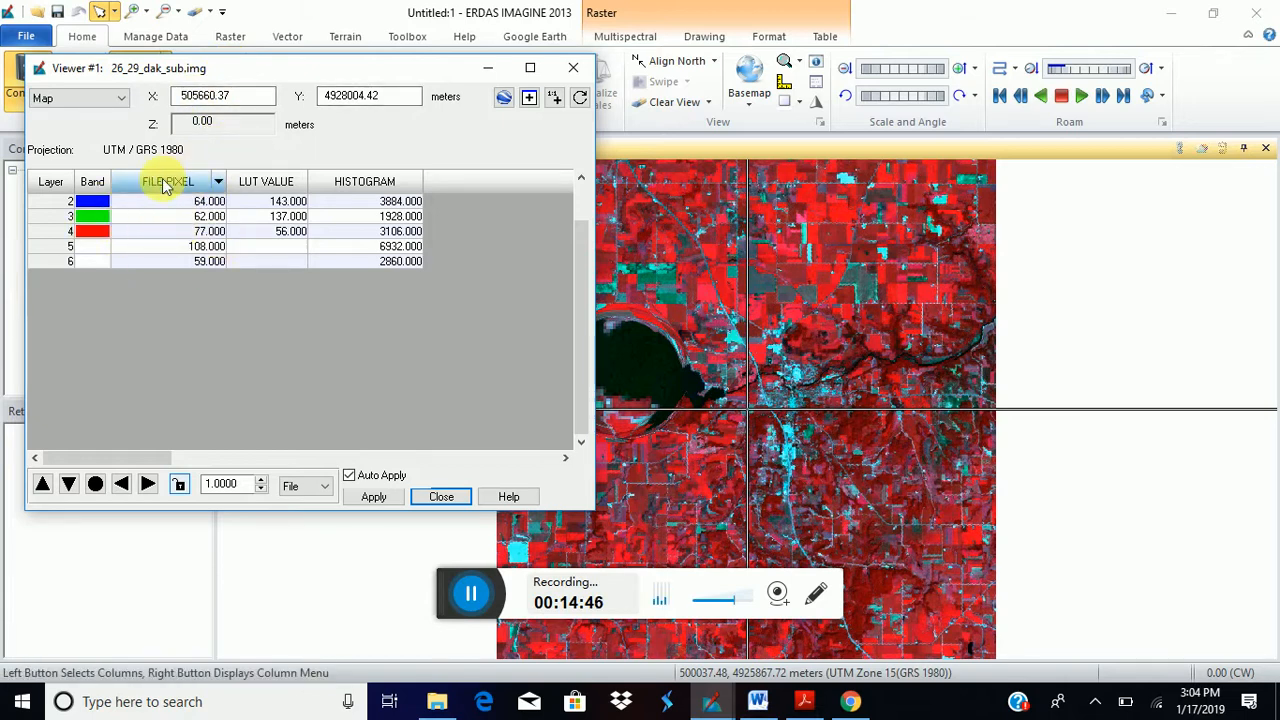
# Step the inquire cursor 14 pixels to the east to inspect the file pixel, LUT and histogram values there.
pyautogui.click(148, 486)
pyautogui.click(148, 486)
pyautogui.click(148, 486)
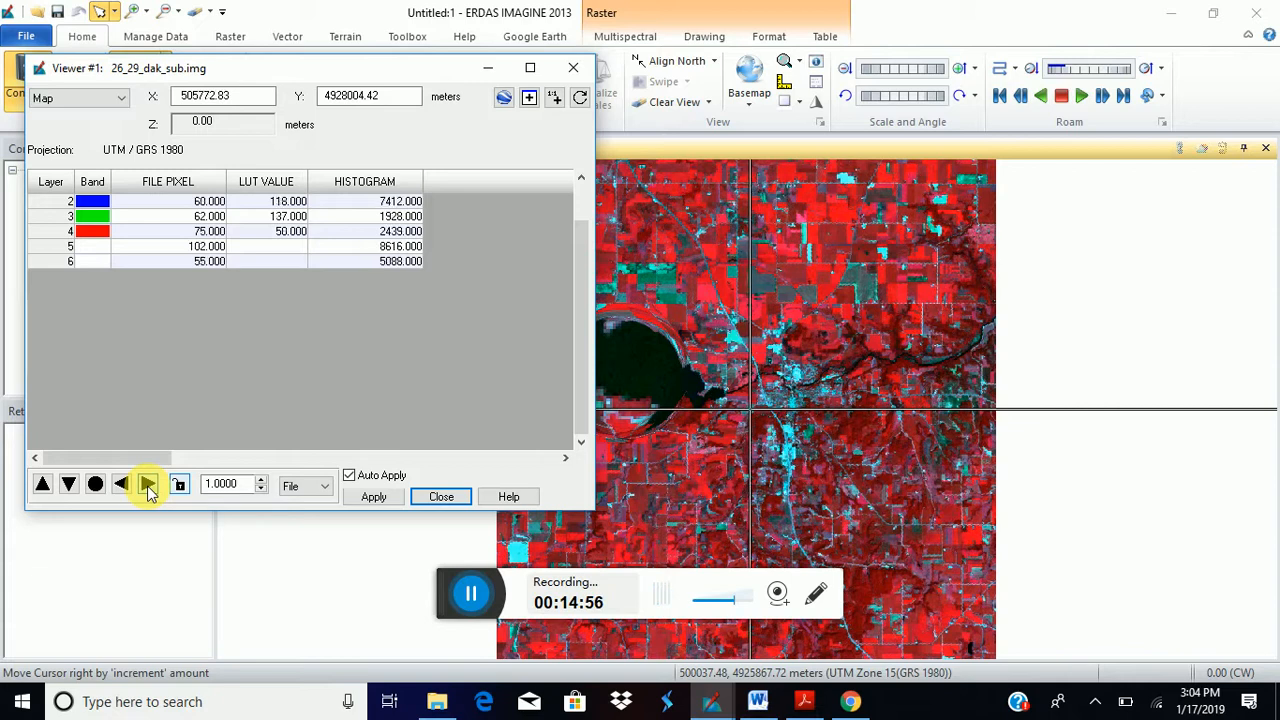
pyautogui.click(148, 486)
pyautogui.click(148, 486)
pyautogui.click(148, 486)
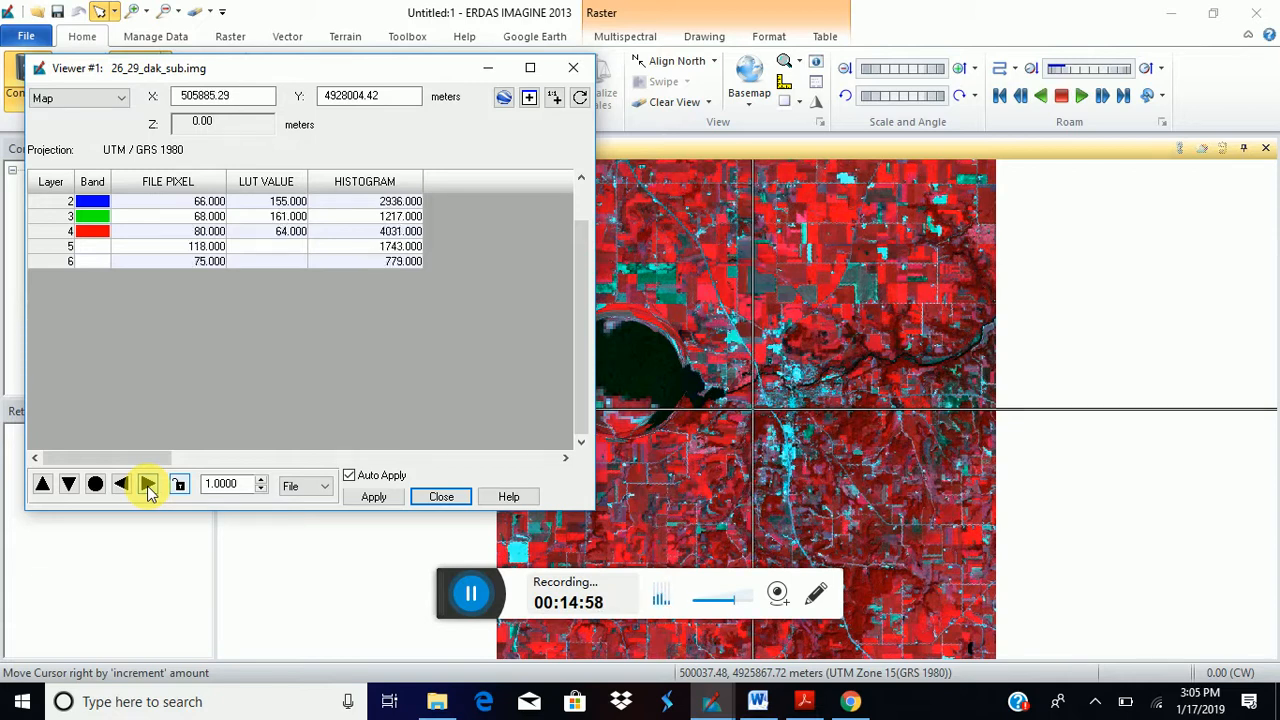
pyautogui.click(148, 486)
pyautogui.click(148, 486)
pyautogui.click(148, 486)
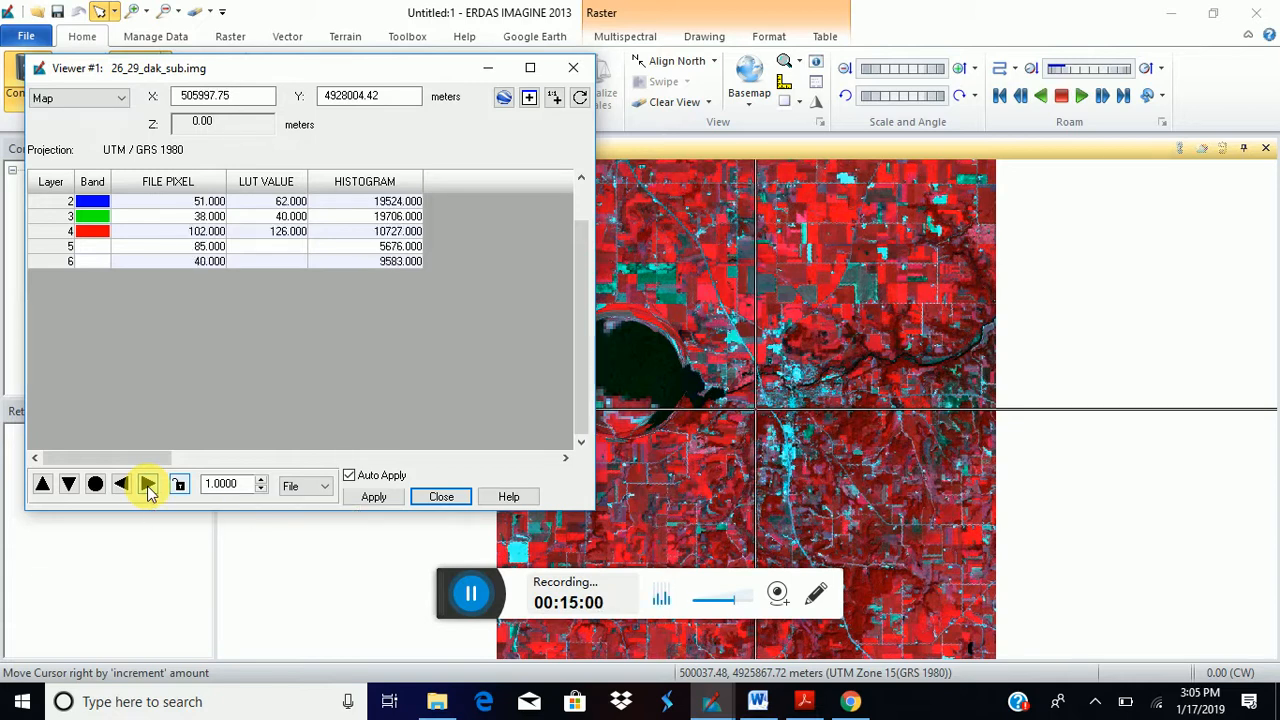
pyautogui.click(148, 486)
pyautogui.click(148, 486)
pyautogui.click(148, 486)
pyautogui.click(148, 486)
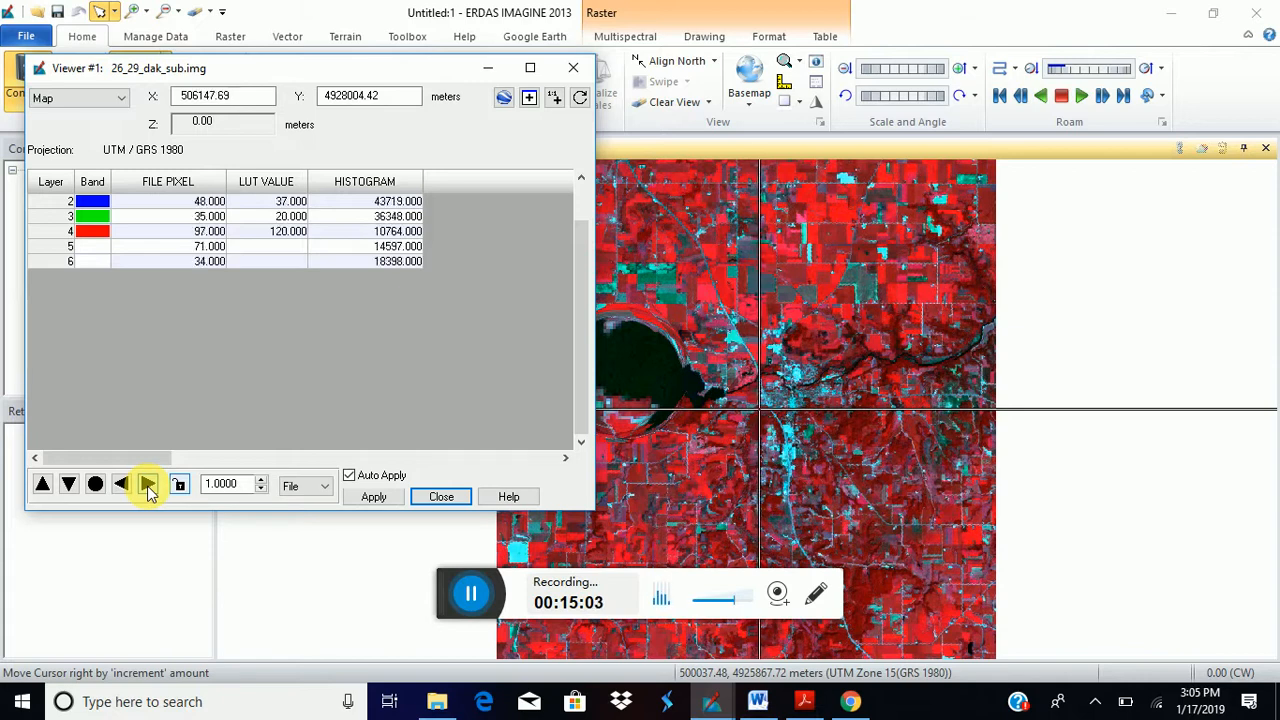
pyautogui.click(148, 486)
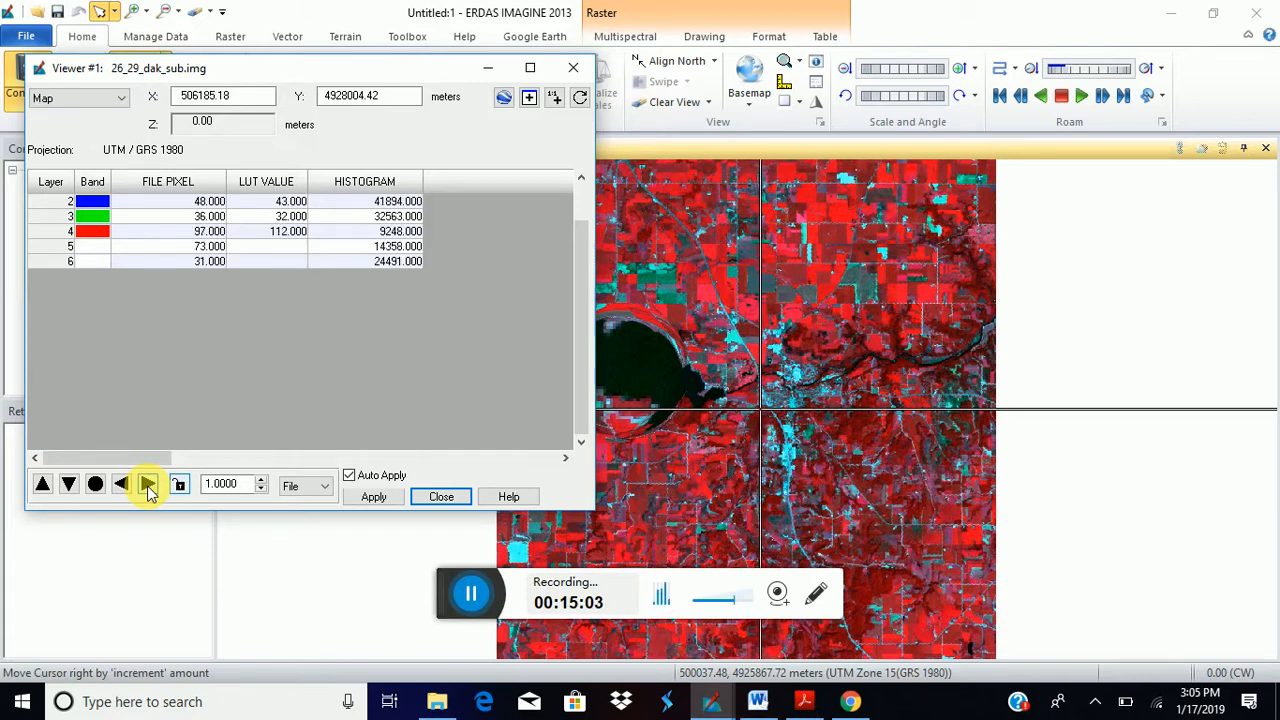
# Step the inquire cursor 7 pixels to the north to inspect the band values along that column.
pyautogui.click(41, 485)
pyautogui.click(41, 485)
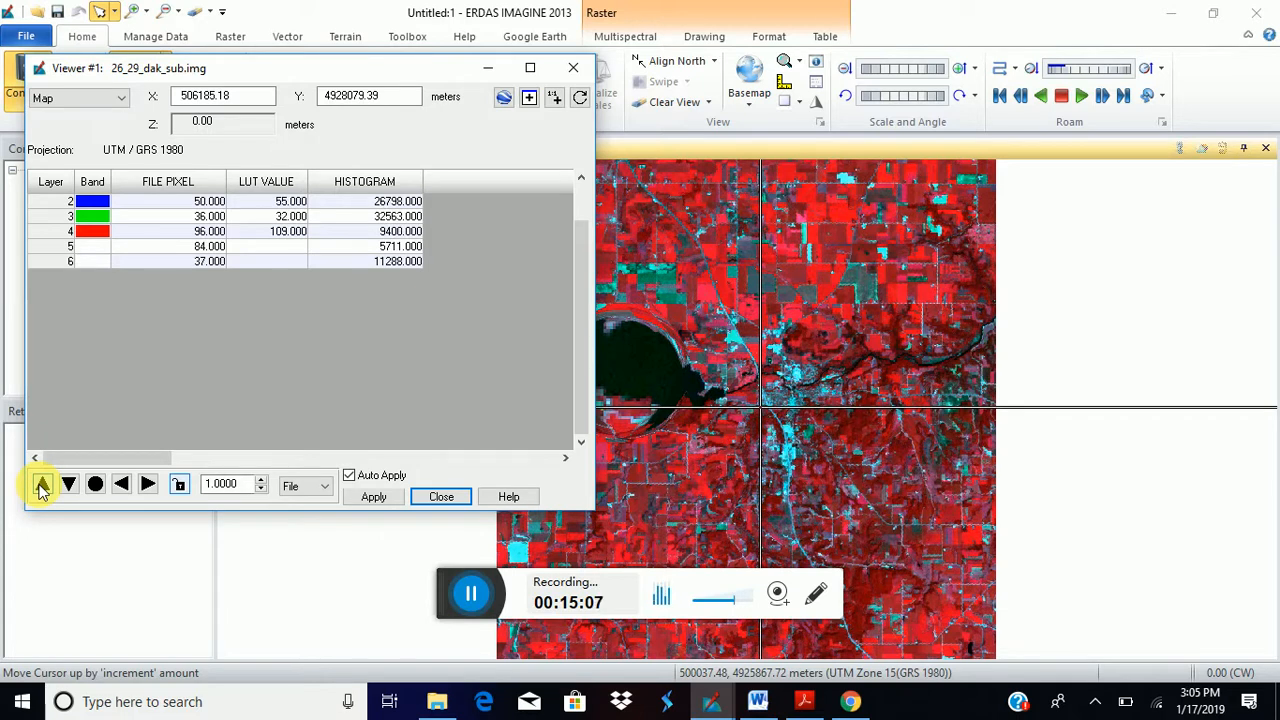
pyautogui.click(41, 485)
pyautogui.click(41, 485)
pyautogui.click(41, 485)
pyautogui.click(41, 485)
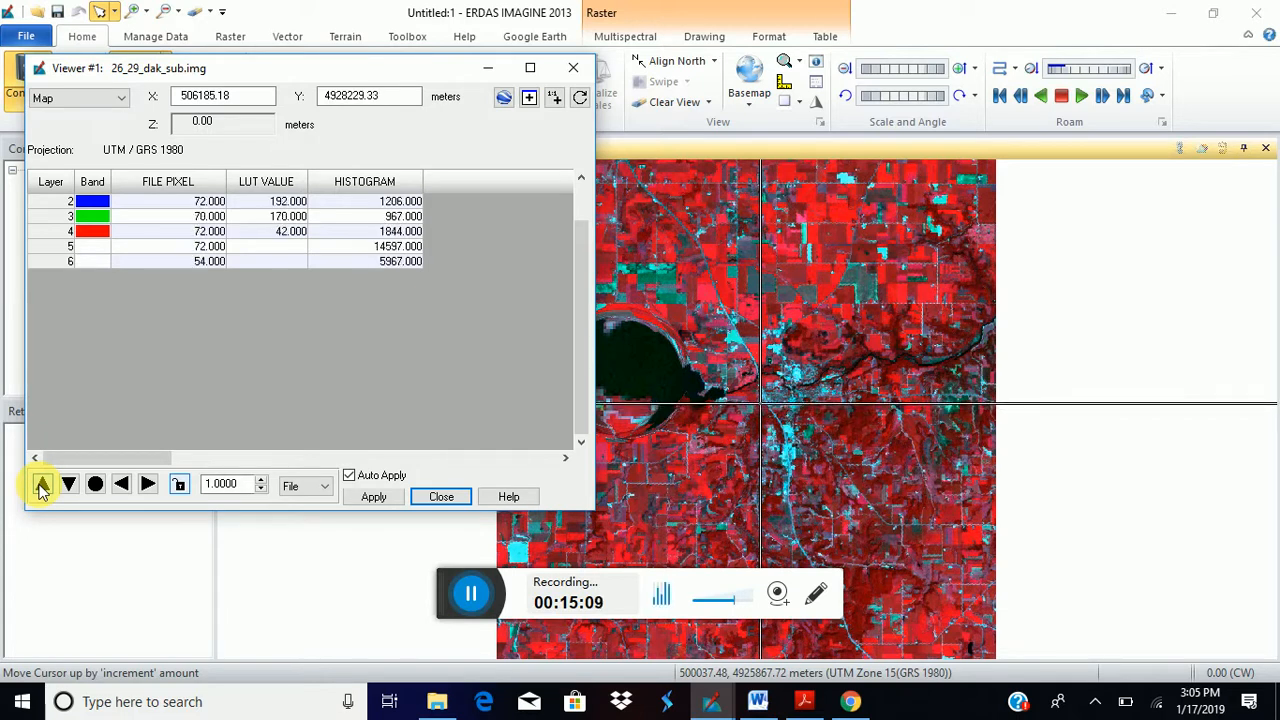
pyautogui.click(41, 485)
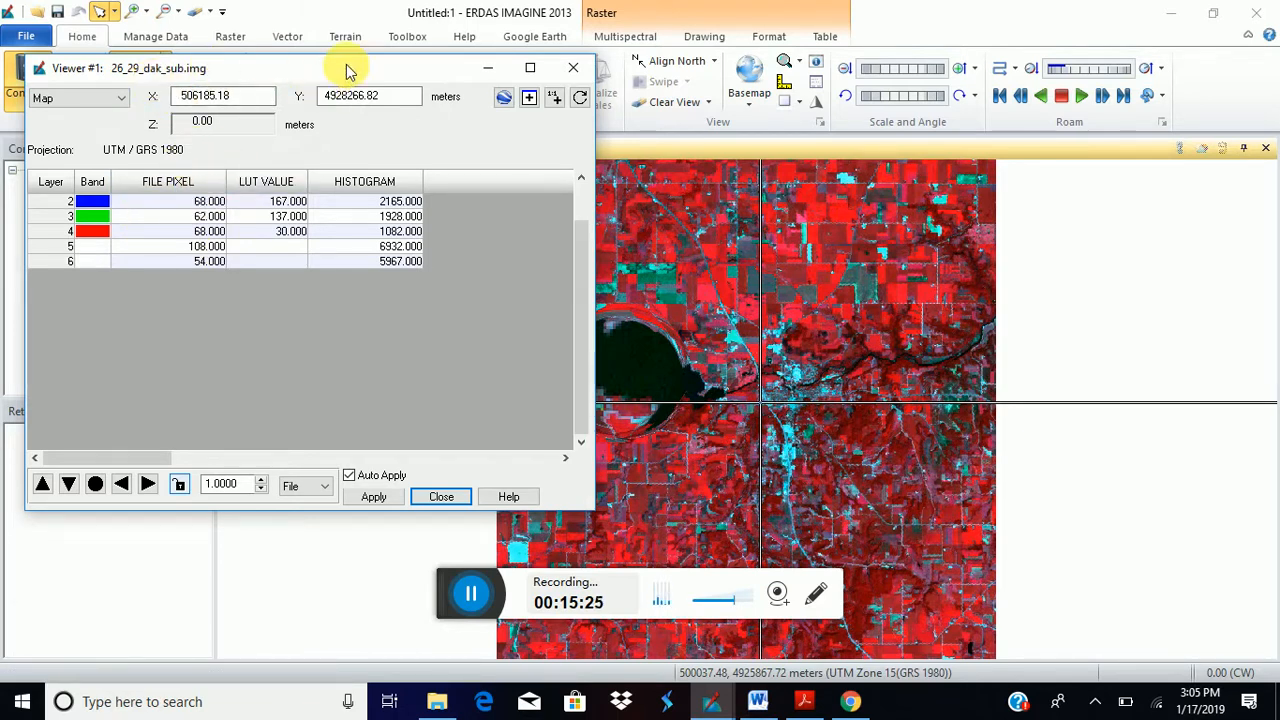
pyautogui.moveTo(357, 69)
pyautogui.mouseDown()
pyautogui.moveTo(418, 83)
pyautogui.moveTo(342, 66)
pyautogui.mouseUp()
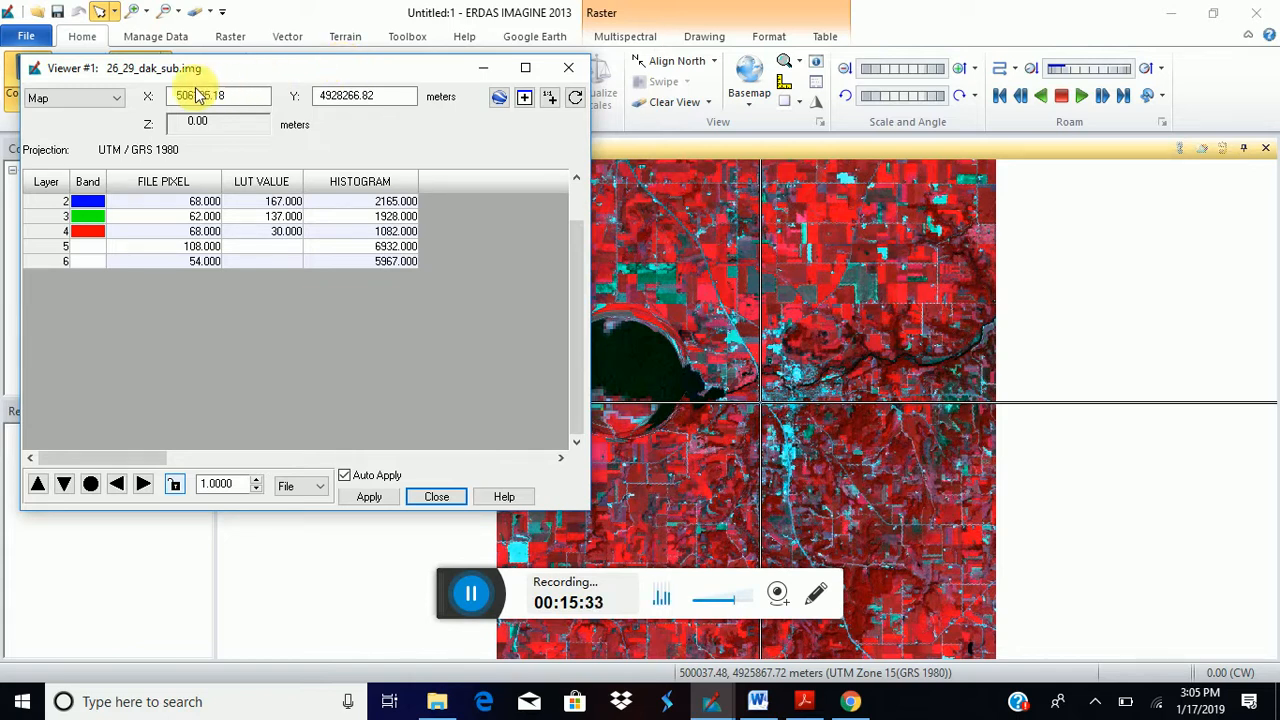
# View the inquire cursor's position in Lat/Lon and in Lat/Lon (WGS 84), and close the Inquire window.
pyautogui.click(117, 101)
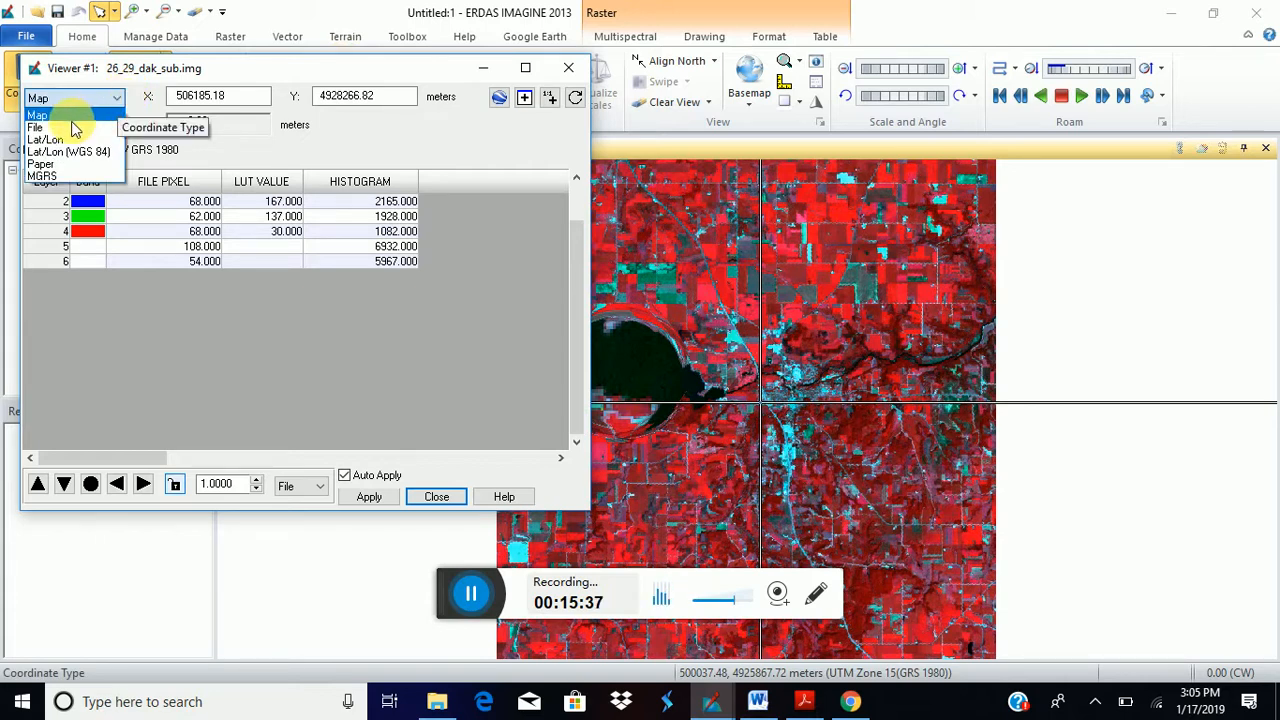
pyautogui.click(68, 141)
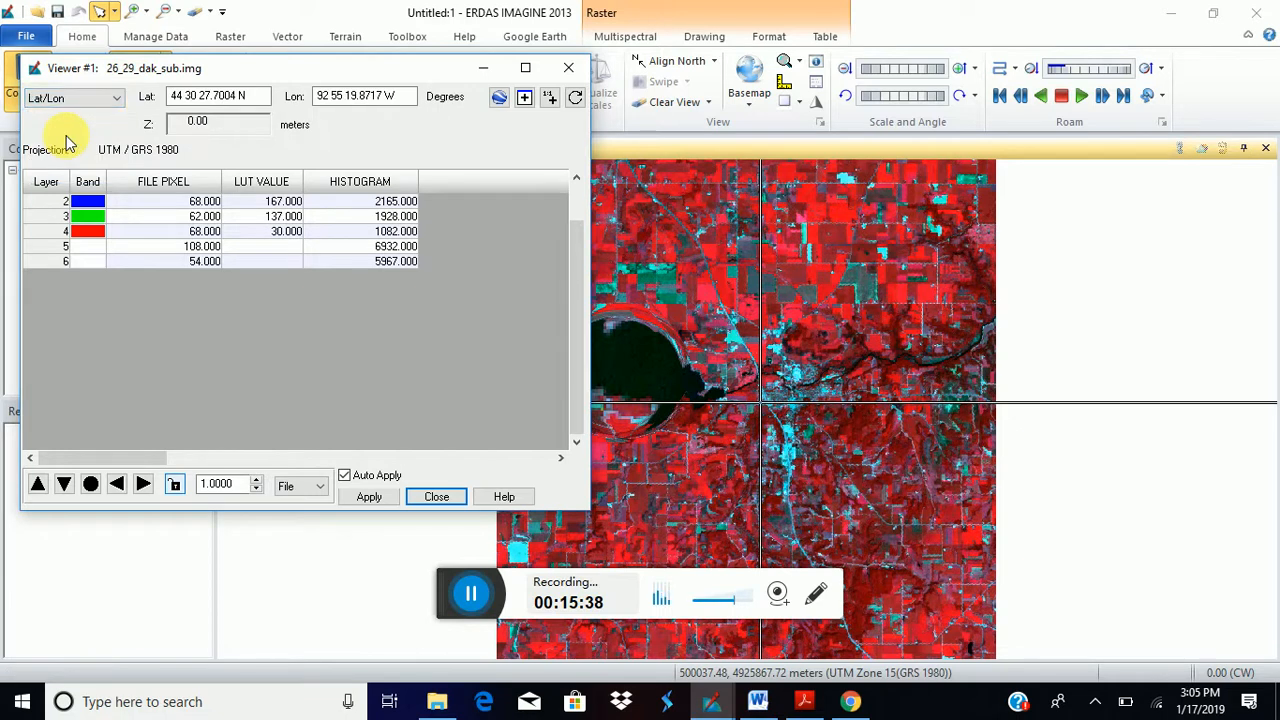
pyautogui.click(116, 98)
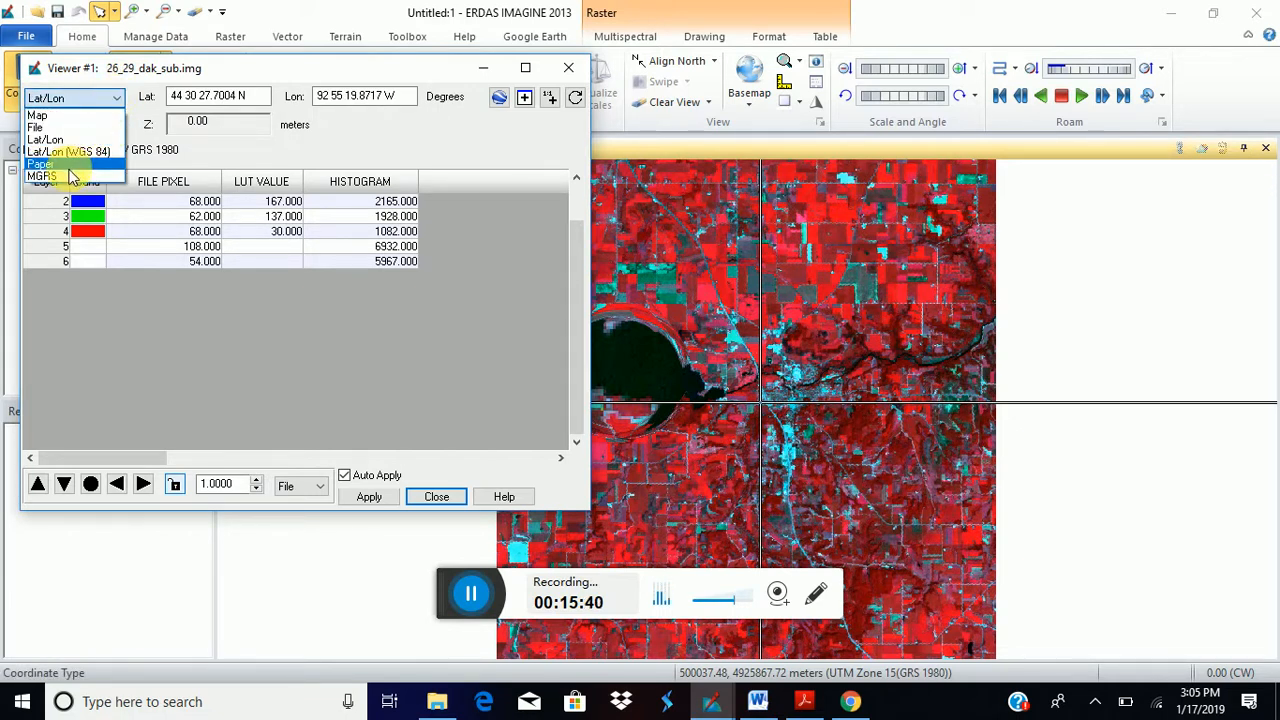
pyautogui.click(69, 152)
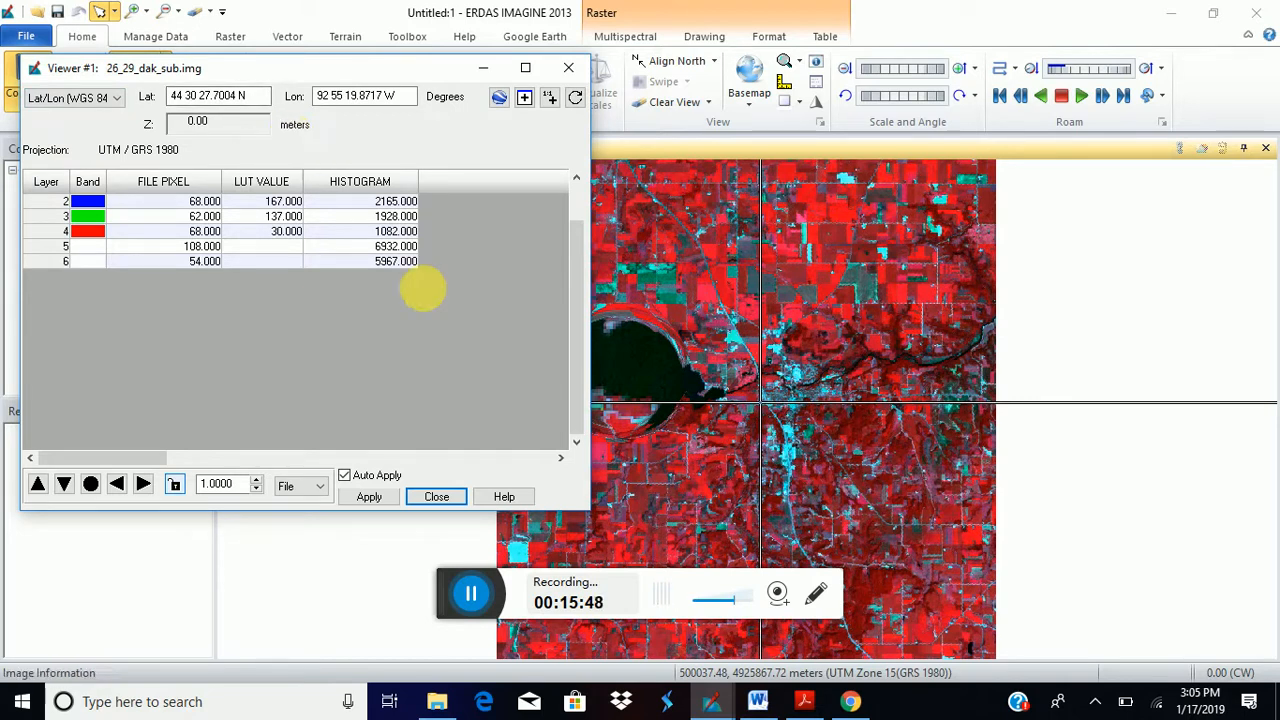
pyautogui.click(460, 592)
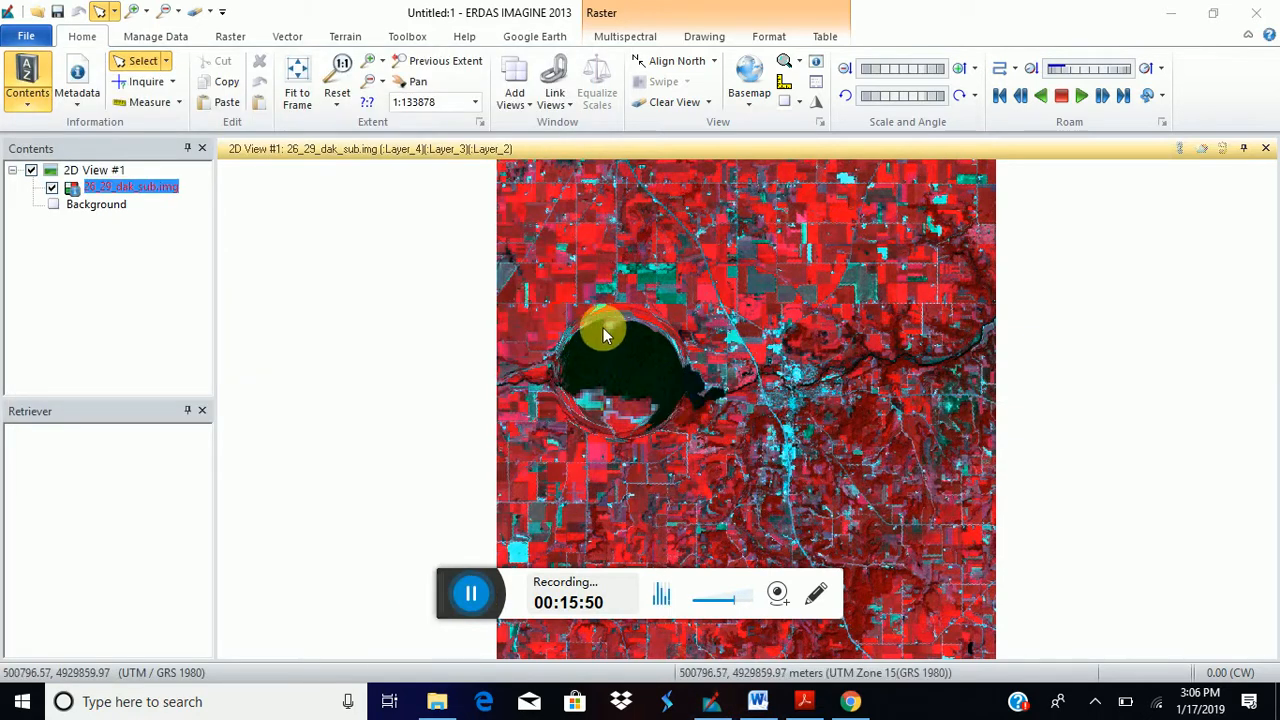
# Set the image's band combination to Layer_3 for red, Layer_2 for green and Layer_1 for blue.
pyautogui.click(640, 37)
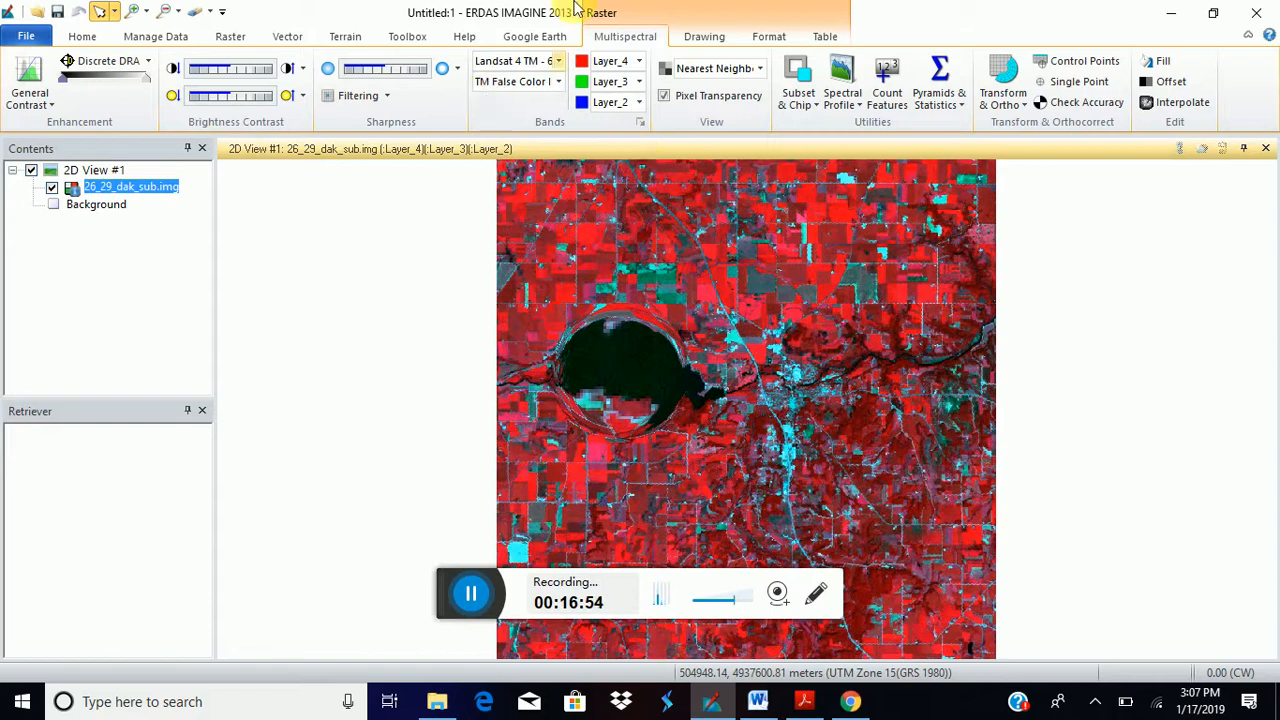
pyautogui.click(645, 66)
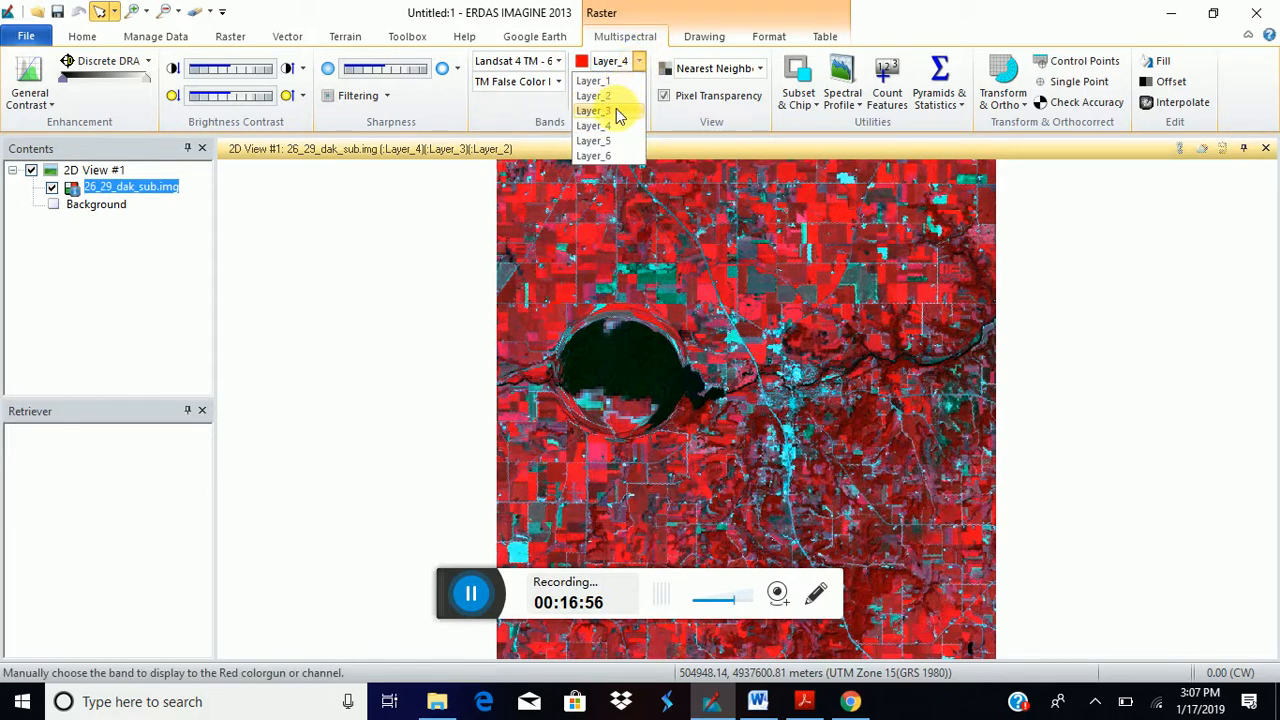
pyautogui.click(622, 108)
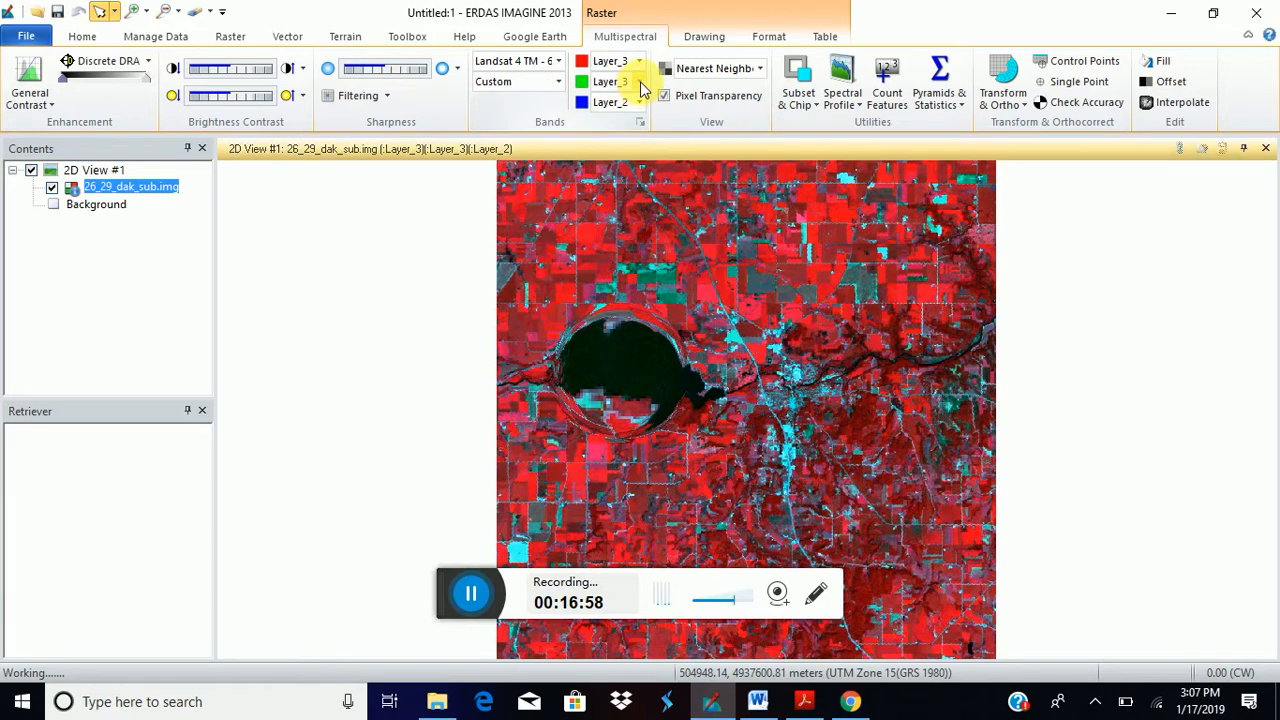
pyautogui.click(638, 81)
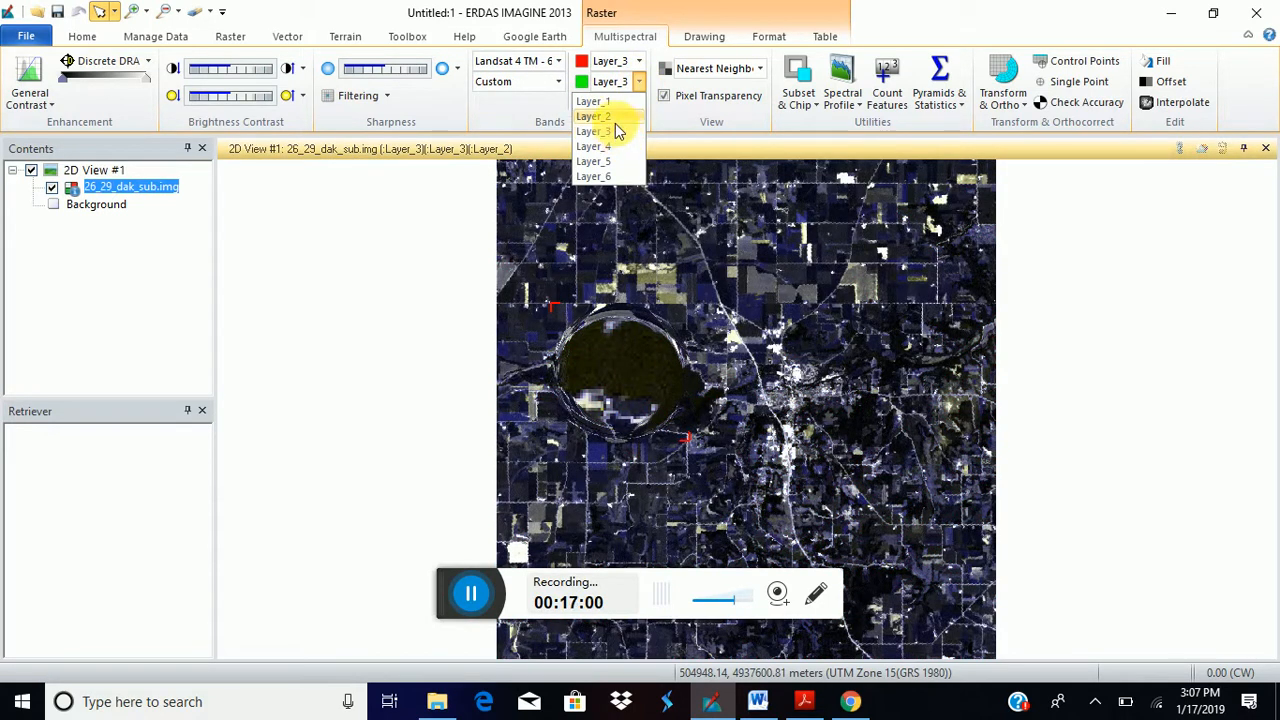
pyautogui.click(616, 116)
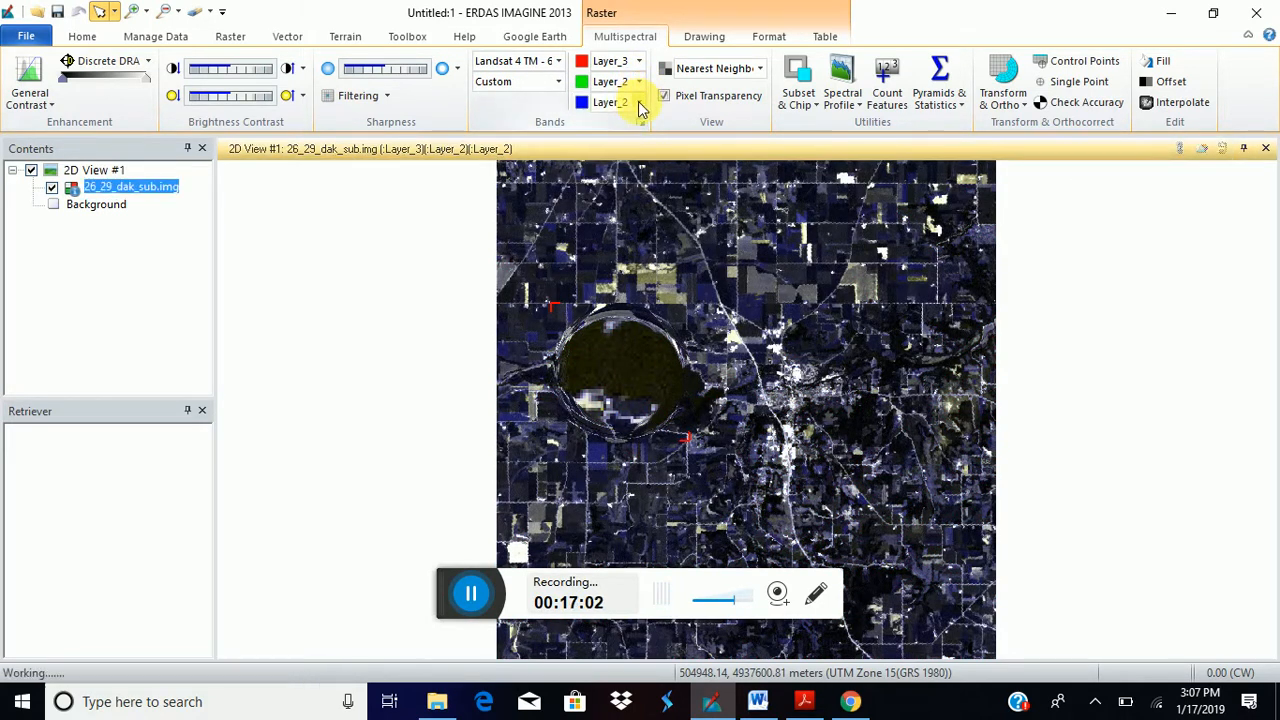
pyautogui.click(637, 103)
pyautogui.click(608, 122)
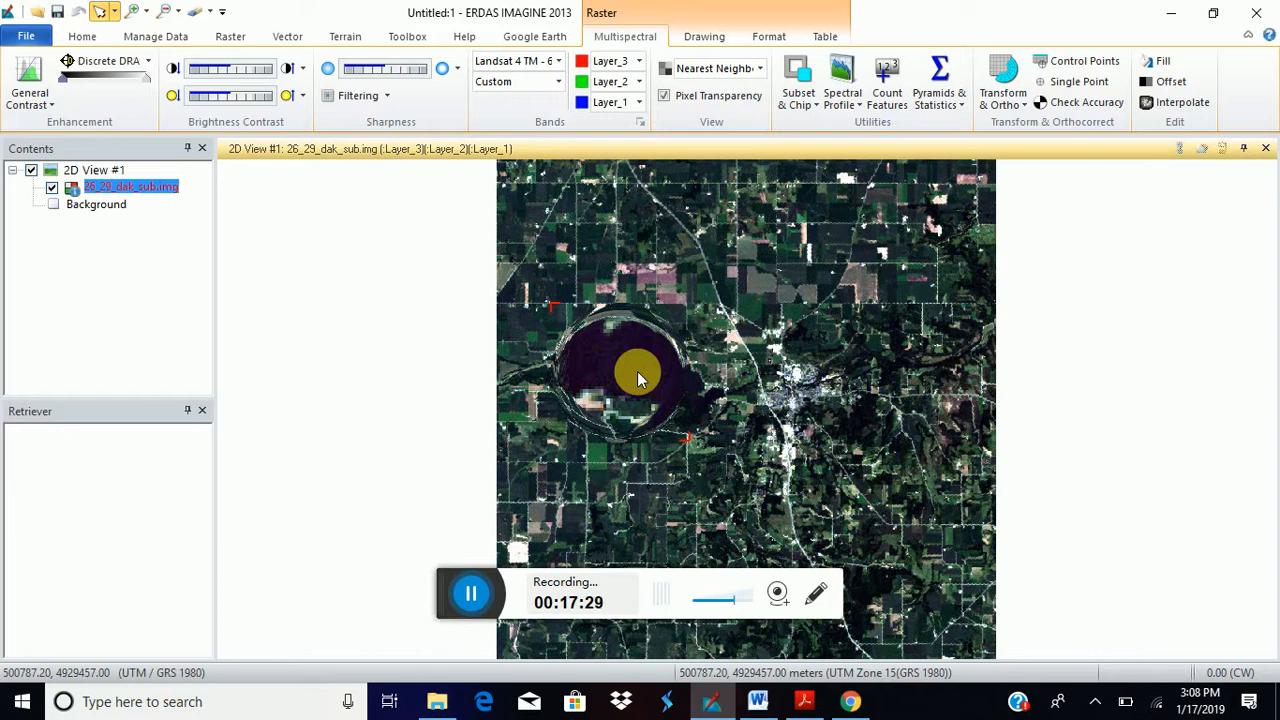
# Set the image's band combination to Layer_4 for red, Layer_5 for green and Layer_3 for blue.
pyautogui.click(639, 68)
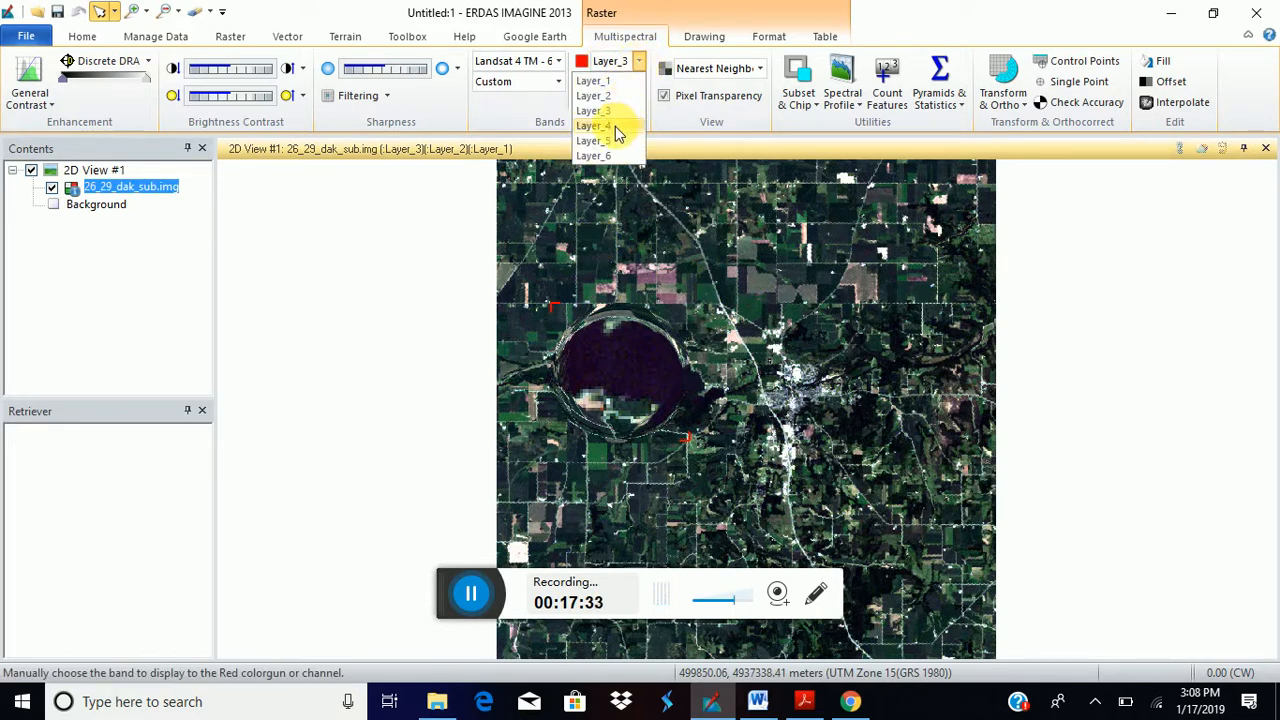
pyautogui.click(615, 127)
pyautogui.click(639, 82)
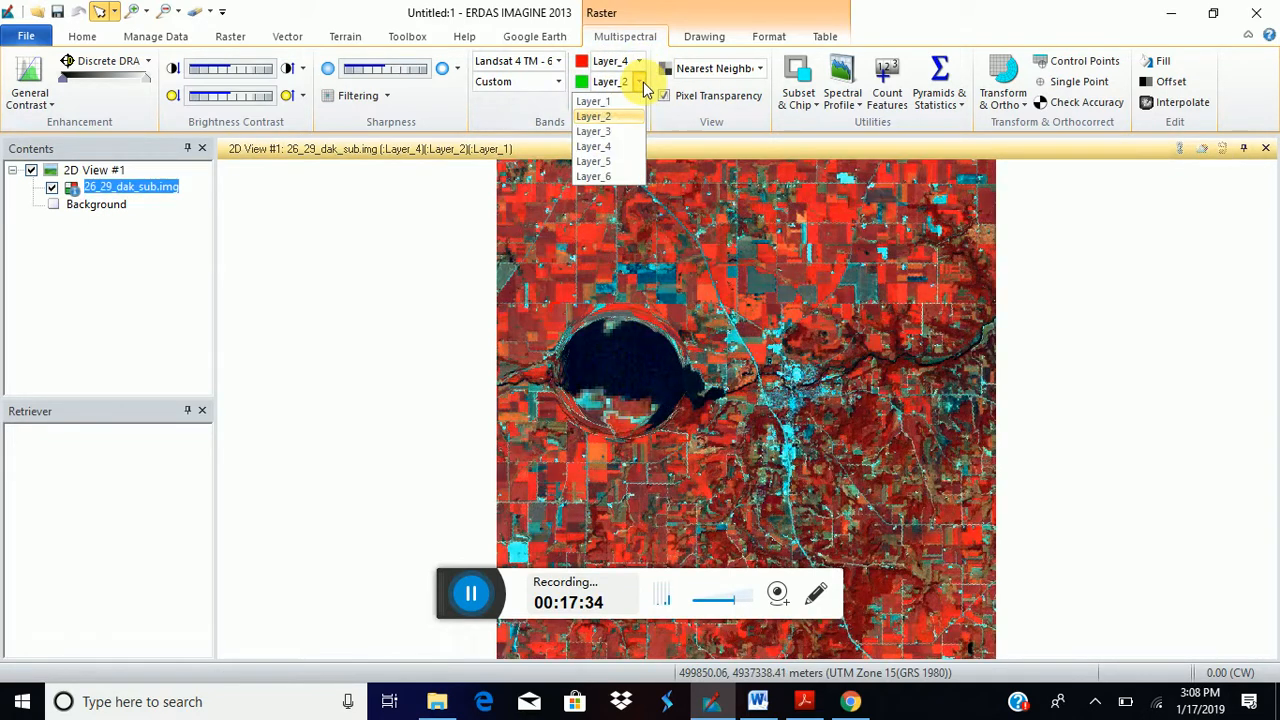
pyautogui.click(612, 161)
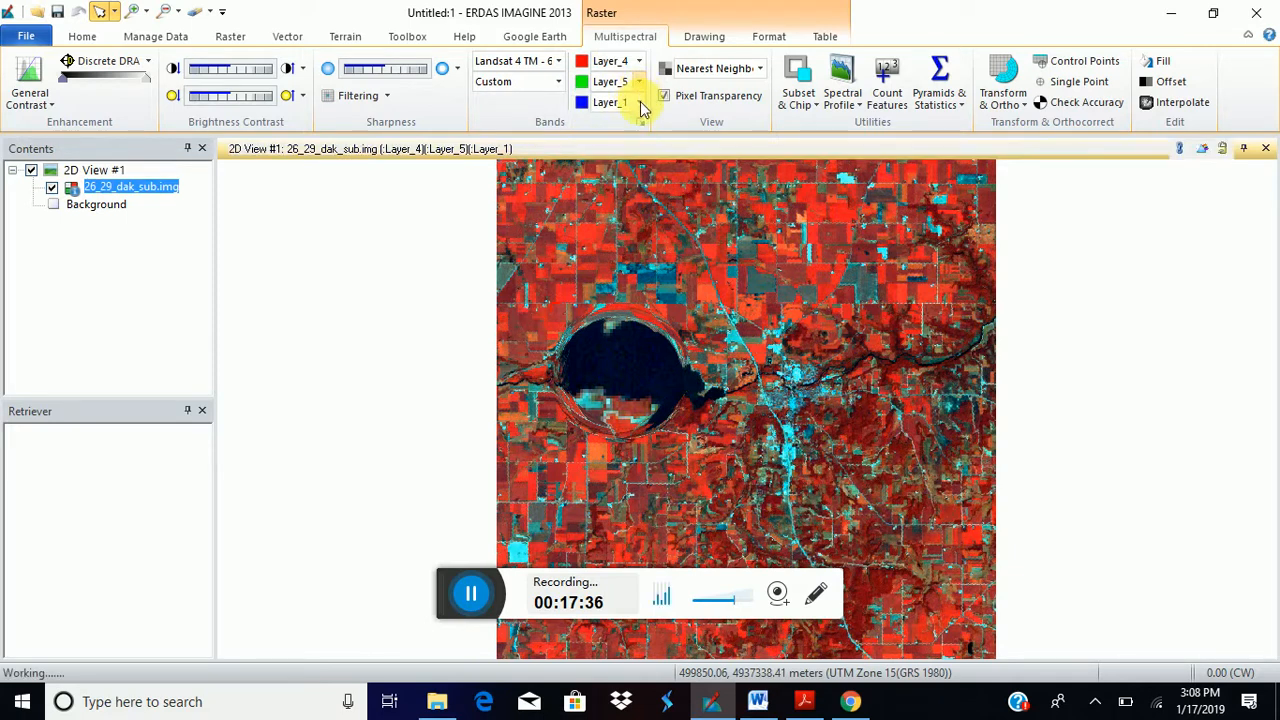
pyautogui.click(639, 102)
pyautogui.click(609, 151)
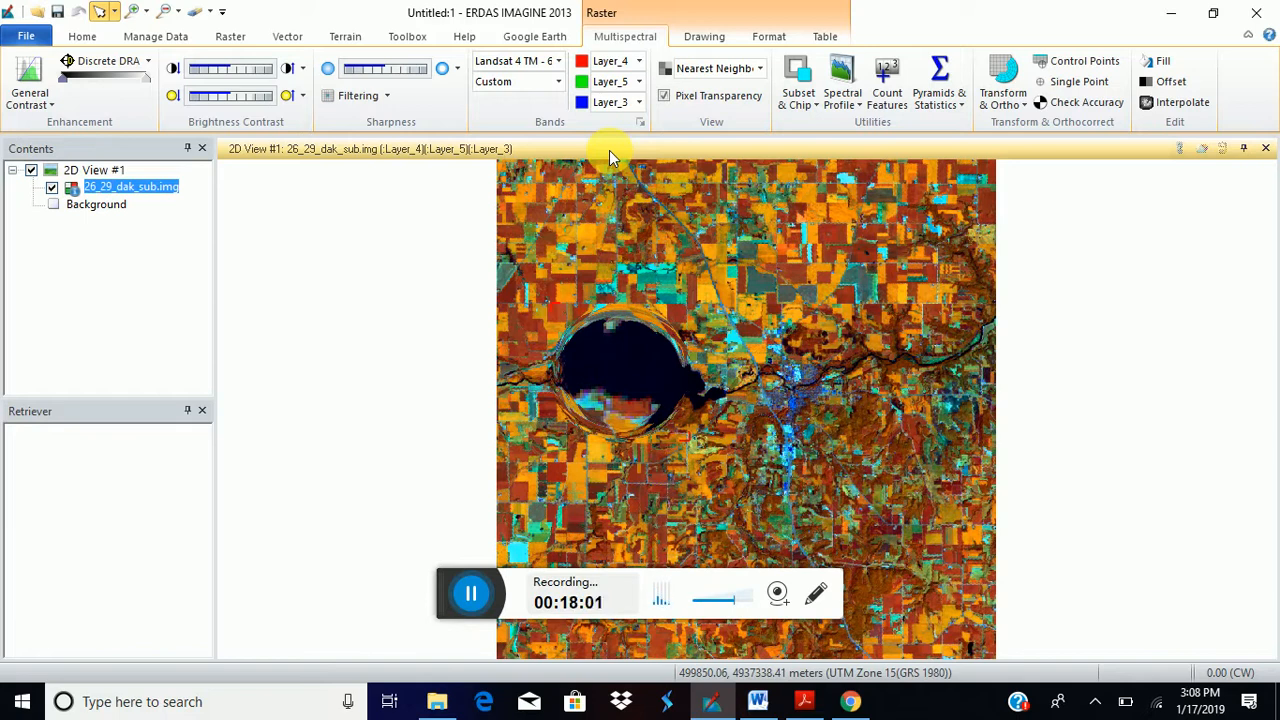
# Assign Layer_6 to the red channel, keeping Layer_5 for green and Layer_3 for blue.
pyautogui.click(638, 61)
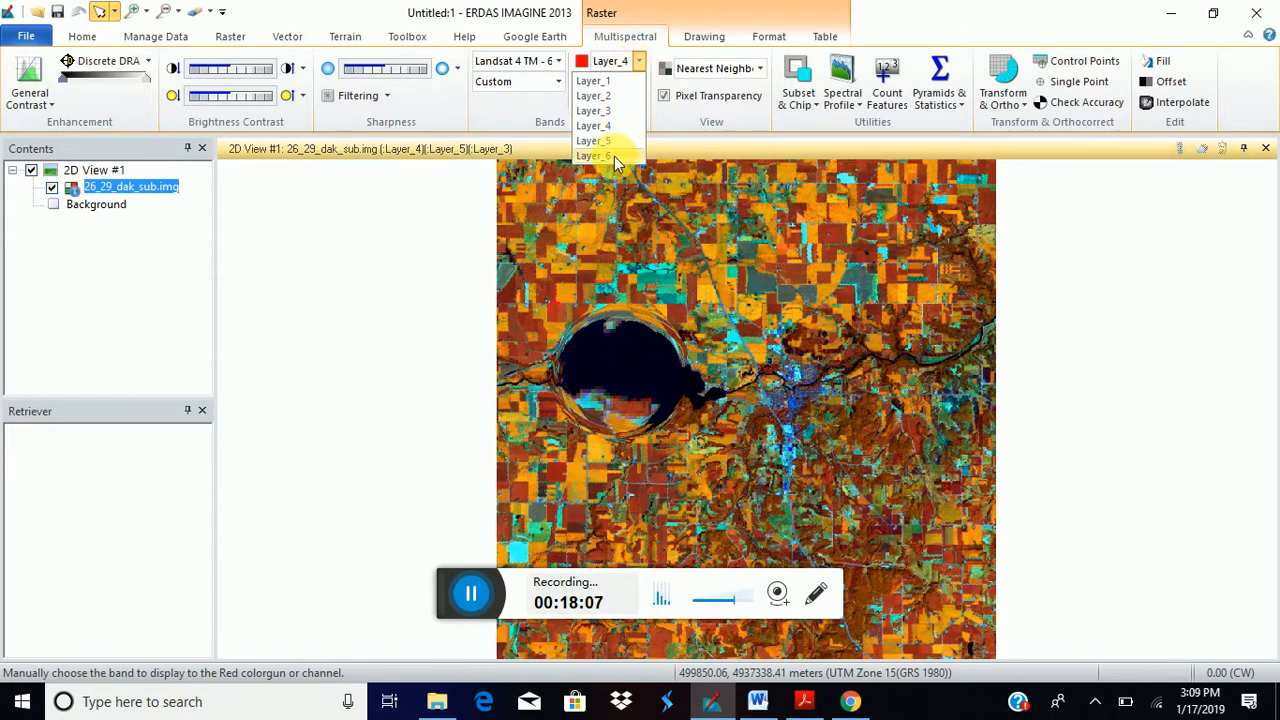
pyautogui.click(614, 156)
pyautogui.click(638, 81)
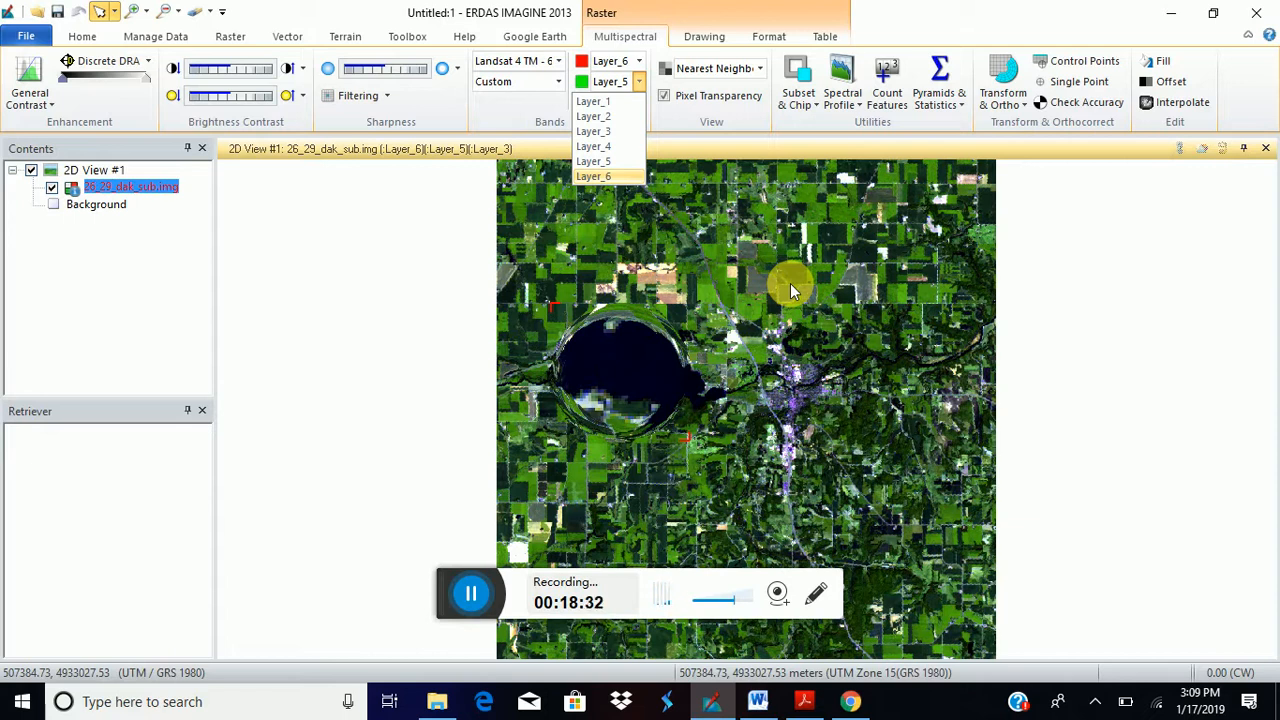
# Open the image metadata for 26_29_dak_sub.img and view the general information of Layer_6.
pyautogui.click(82, 38)
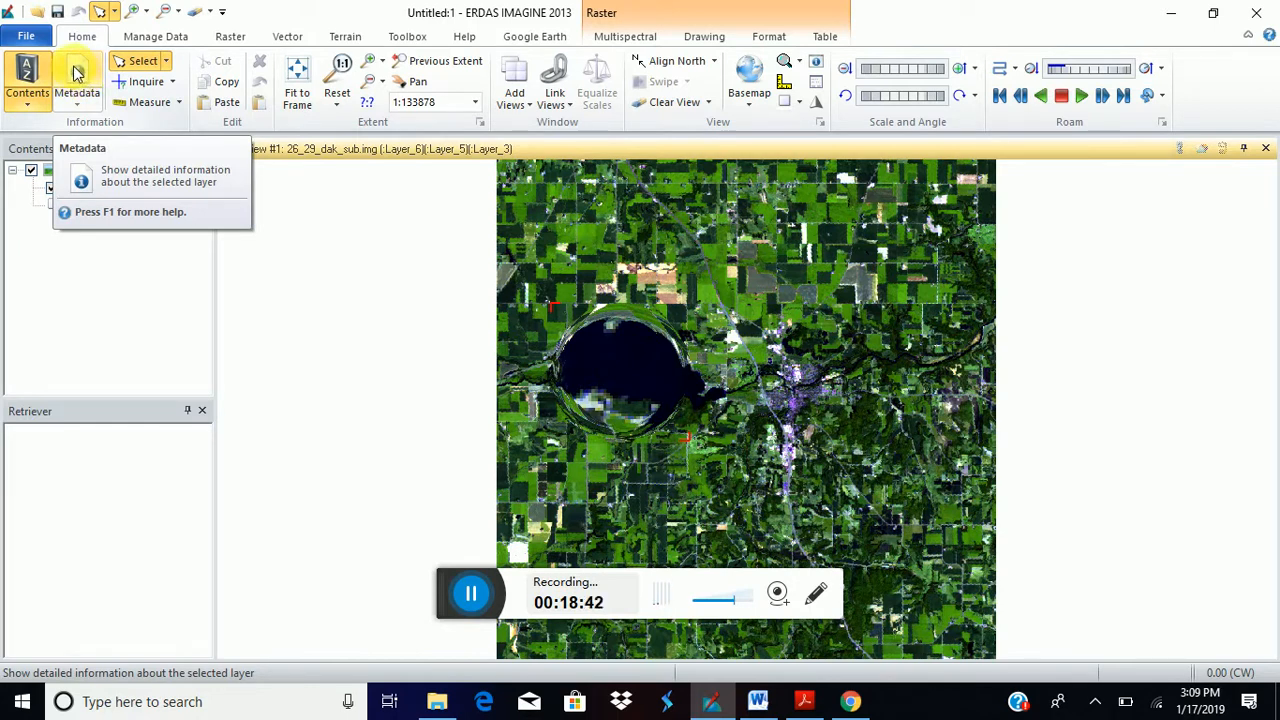
pyautogui.click(77, 74)
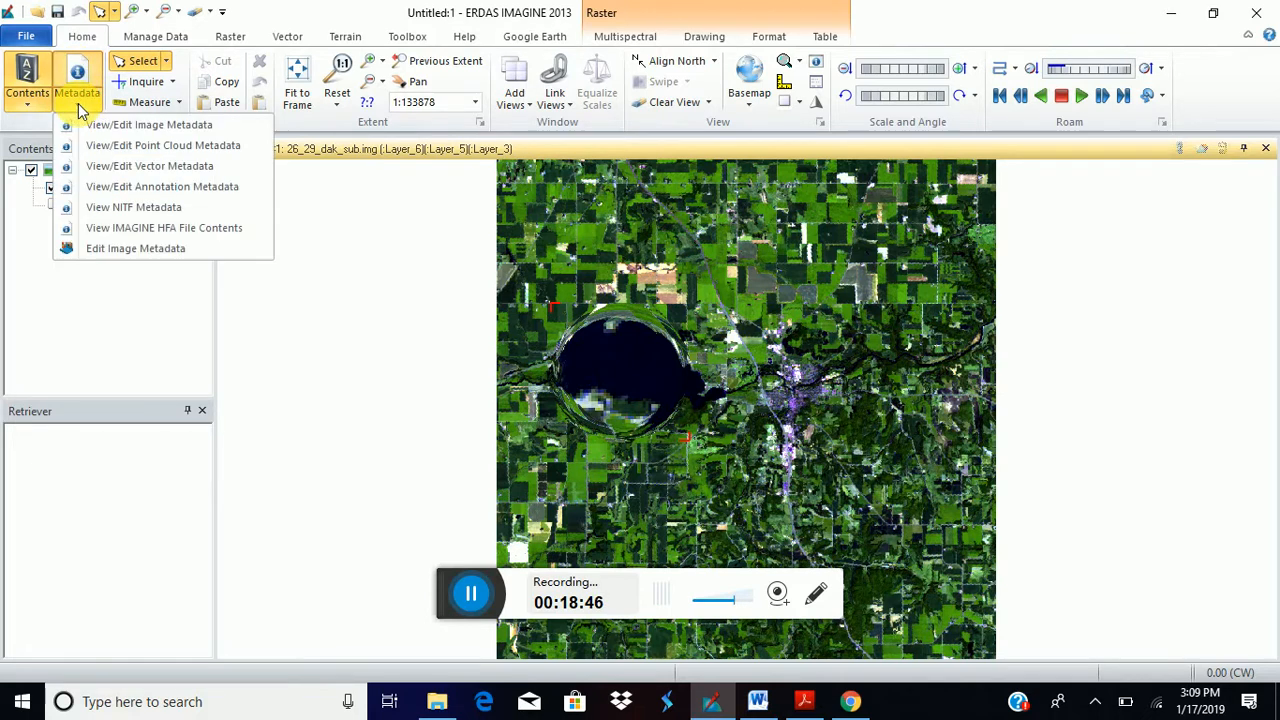
pyautogui.click(110, 127)
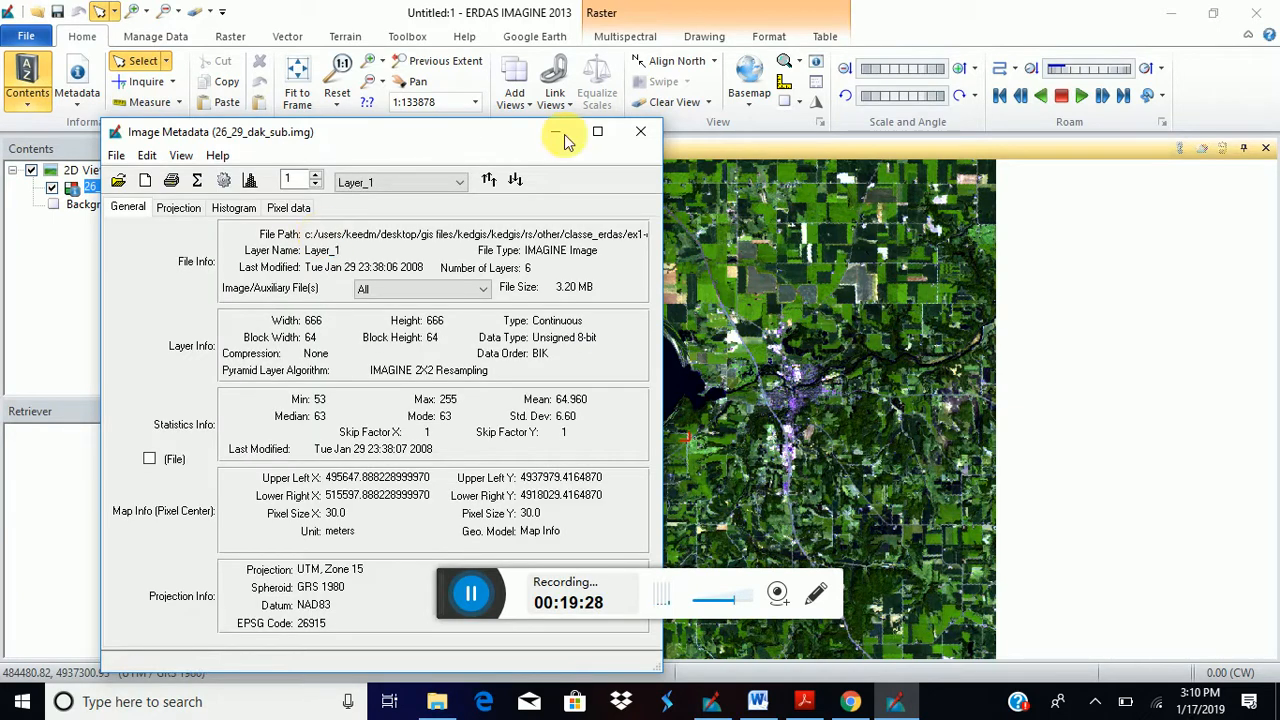
pyautogui.moveTo(505, 147); pyautogui.dragTo(788, 72)
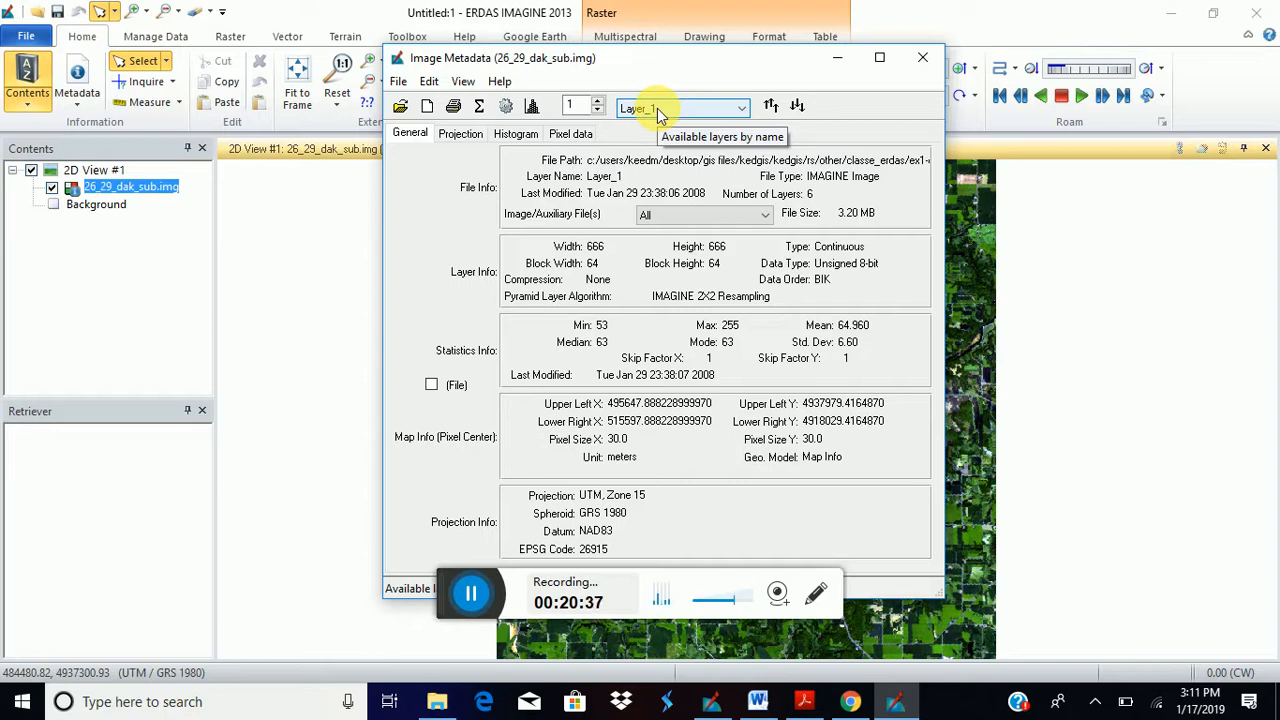
pyautogui.click(740, 112)
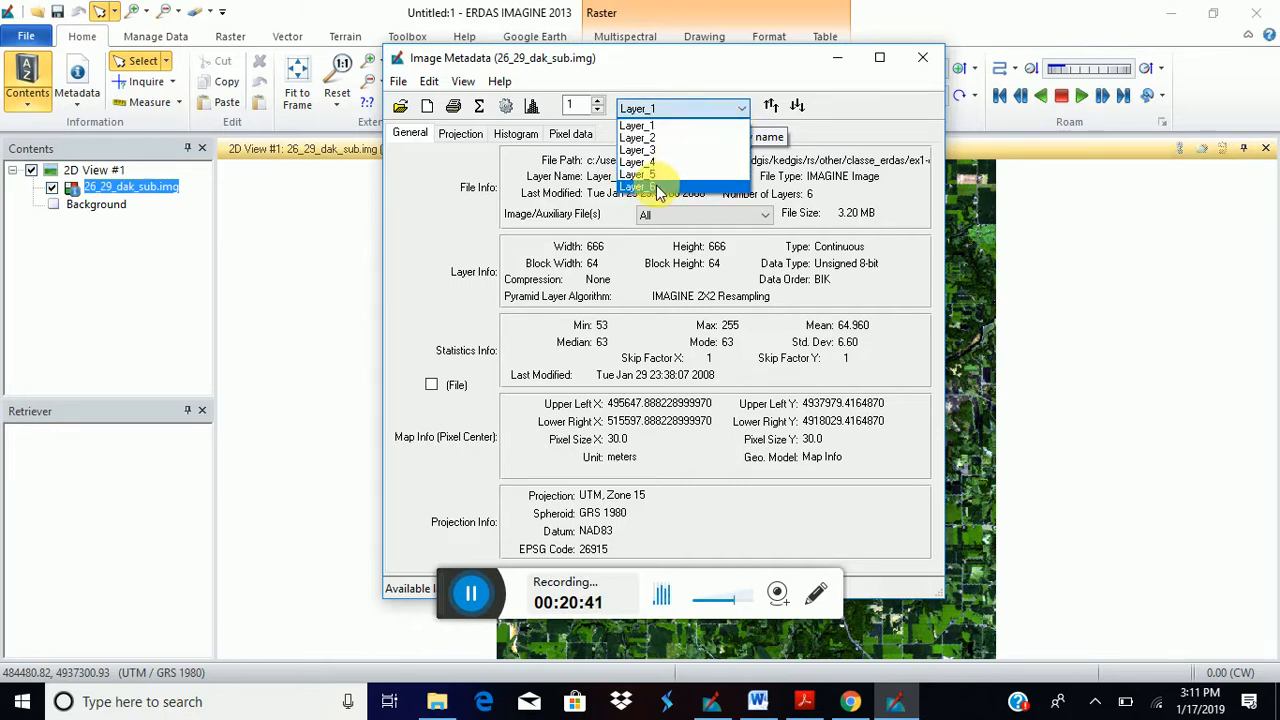
pyautogui.click(659, 187)
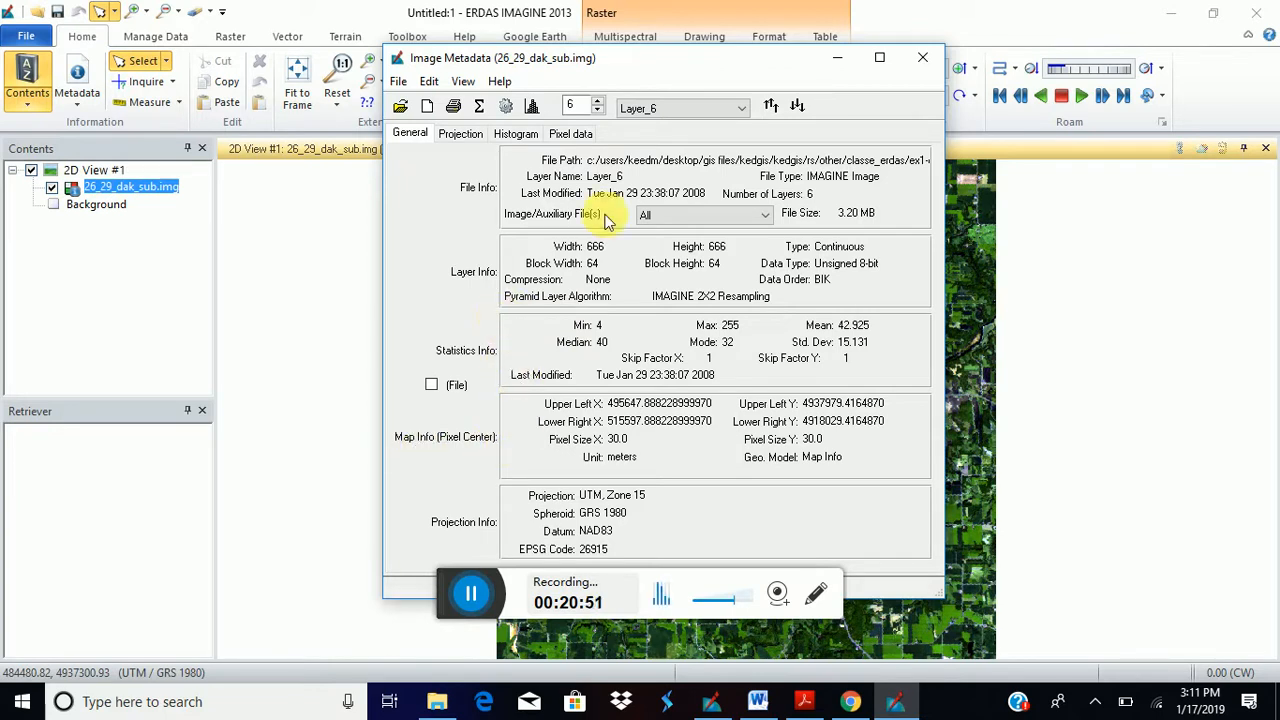
pyautogui.moveTo(665, 70); pyautogui.dragTo(654, 45)
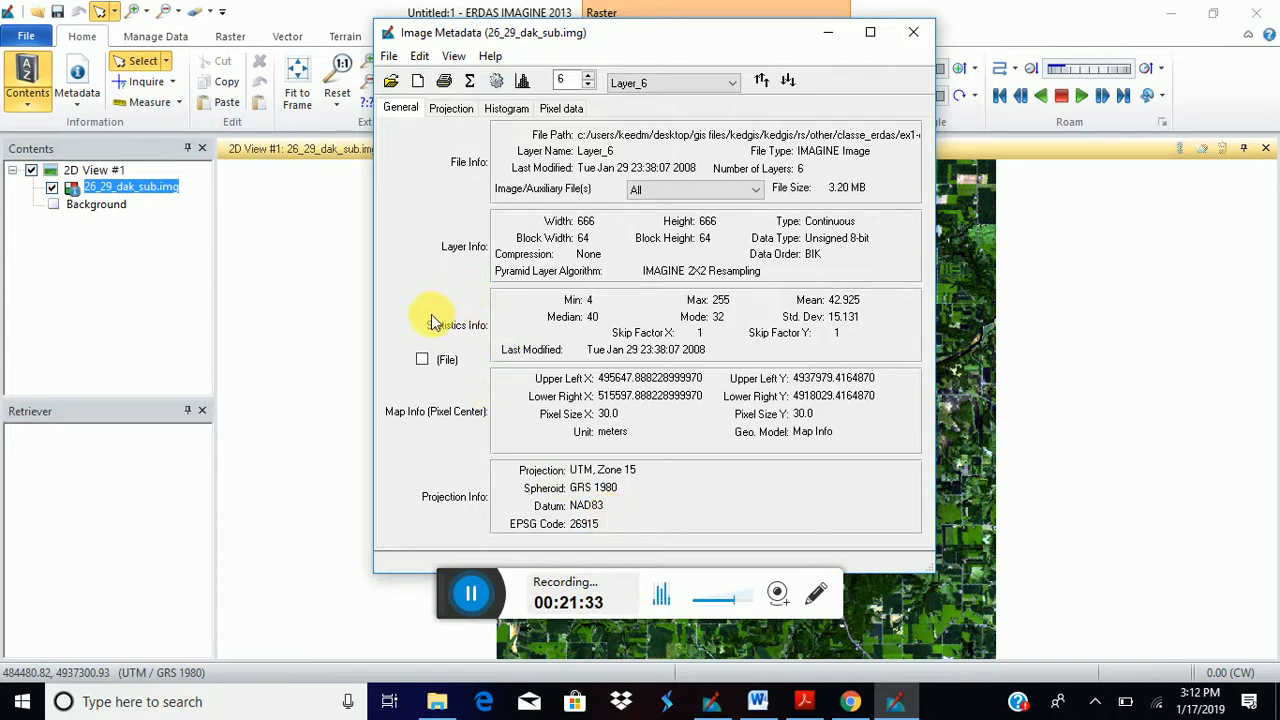
# Display the Layer_6 histogram in its own window, widened and placed over the image metadata for inspection.
pyautogui.click(522, 82)
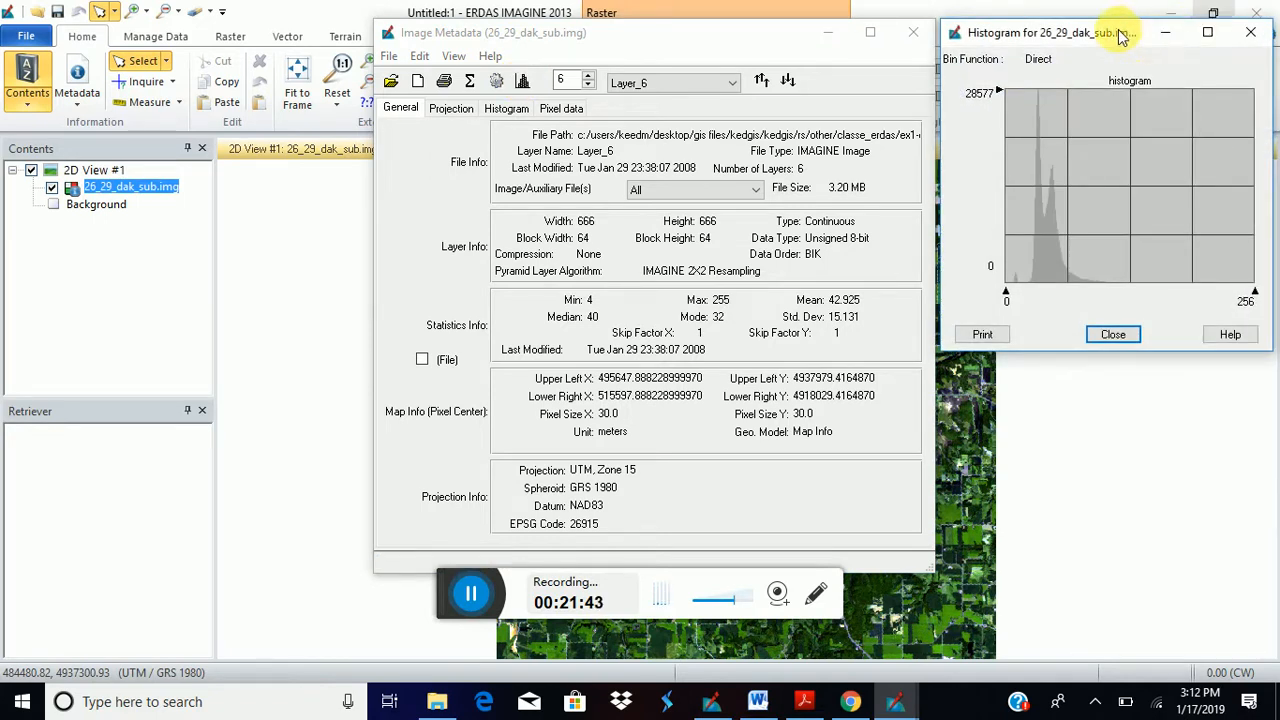
pyautogui.moveTo(1120, 35); pyautogui.dragTo(783, 71)
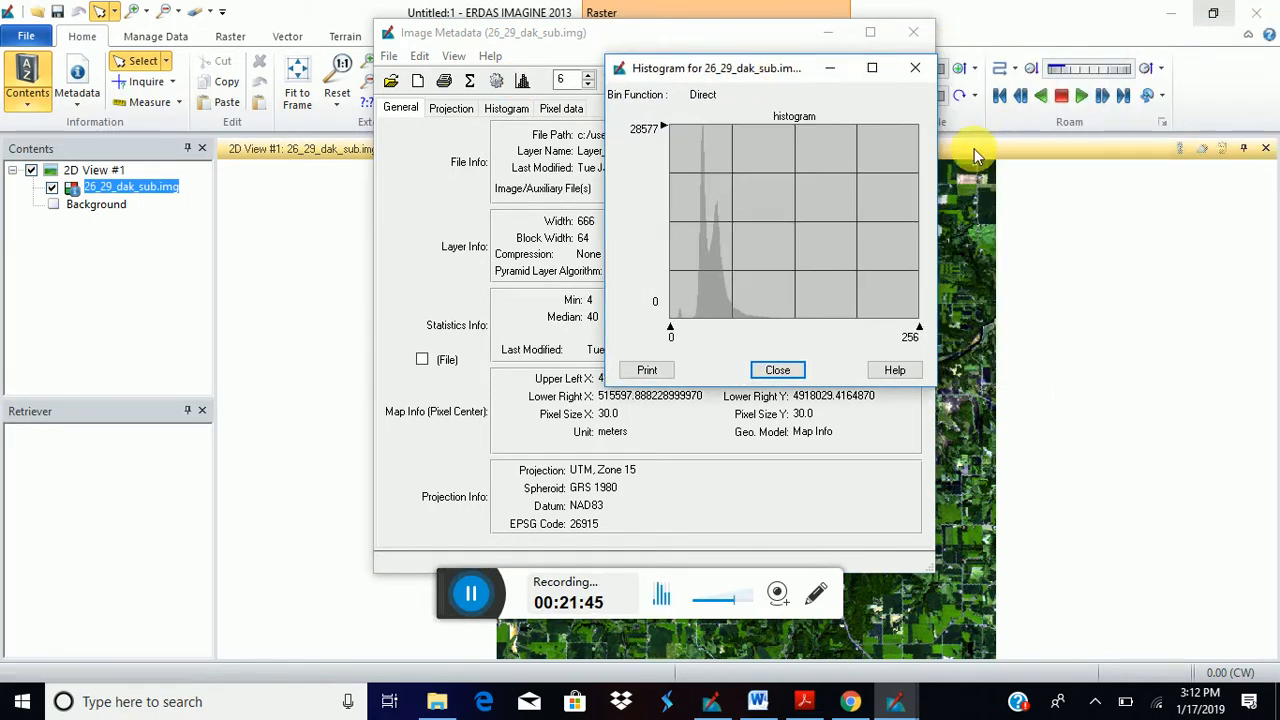
pyautogui.moveTo(950, 197); pyautogui.dragTo(1055, 197)
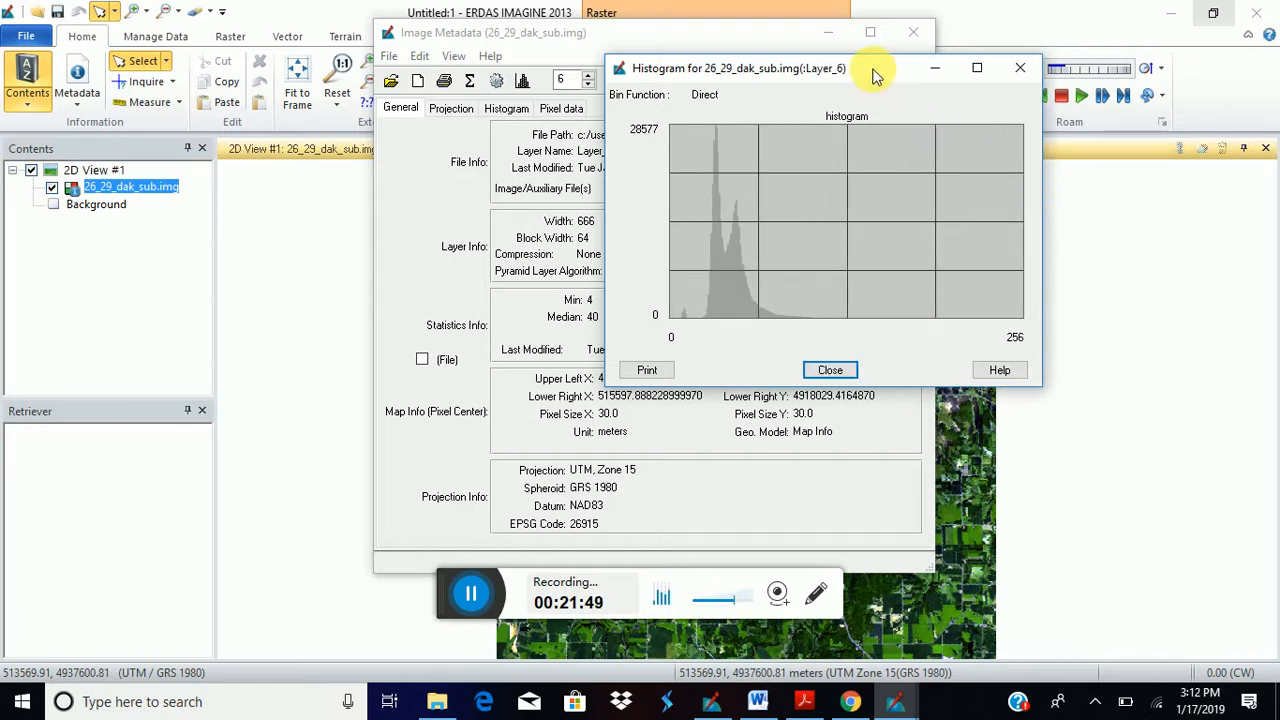
pyautogui.moveTo(873, 71); pyautogui.dragTo(894, 153)
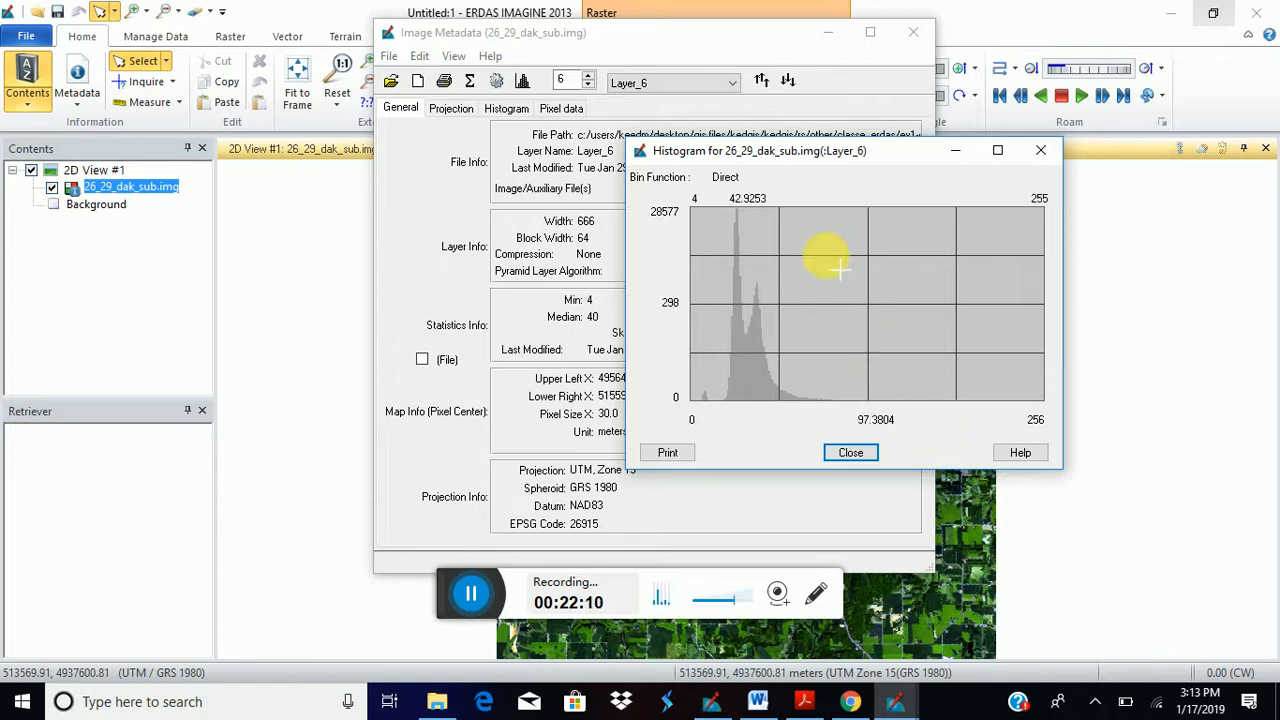
# Compare the histograms of Layer_1 and Layer_4, and close the histogram window.
pyautogui.click(731, 84)
pyautogui.click(677, 95)
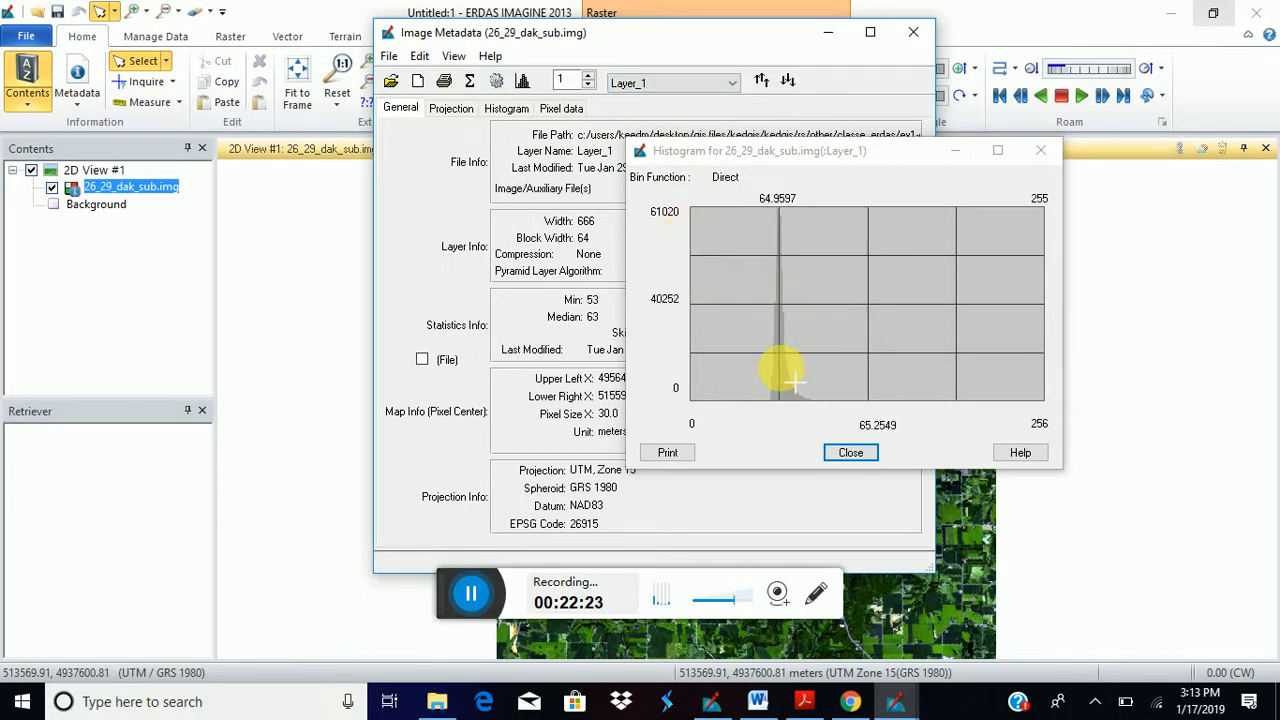
pyautogui.click(731, 84)
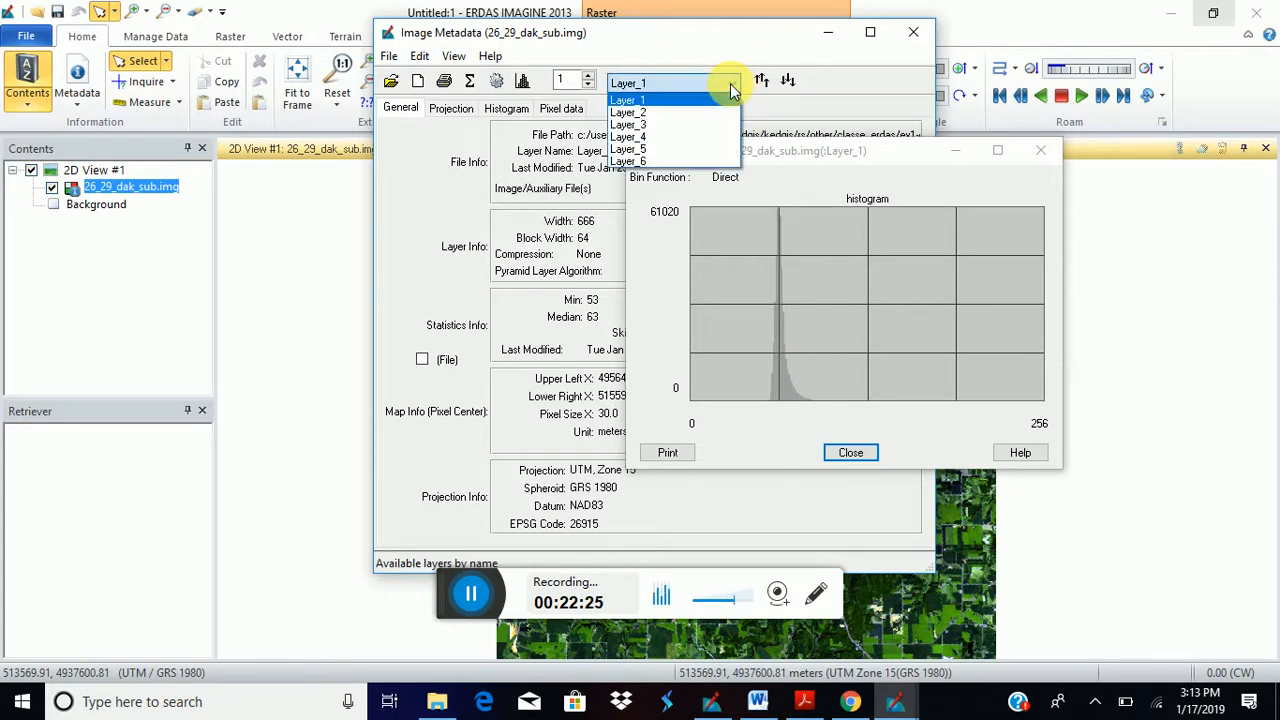
pyautogui.click(650, 140)
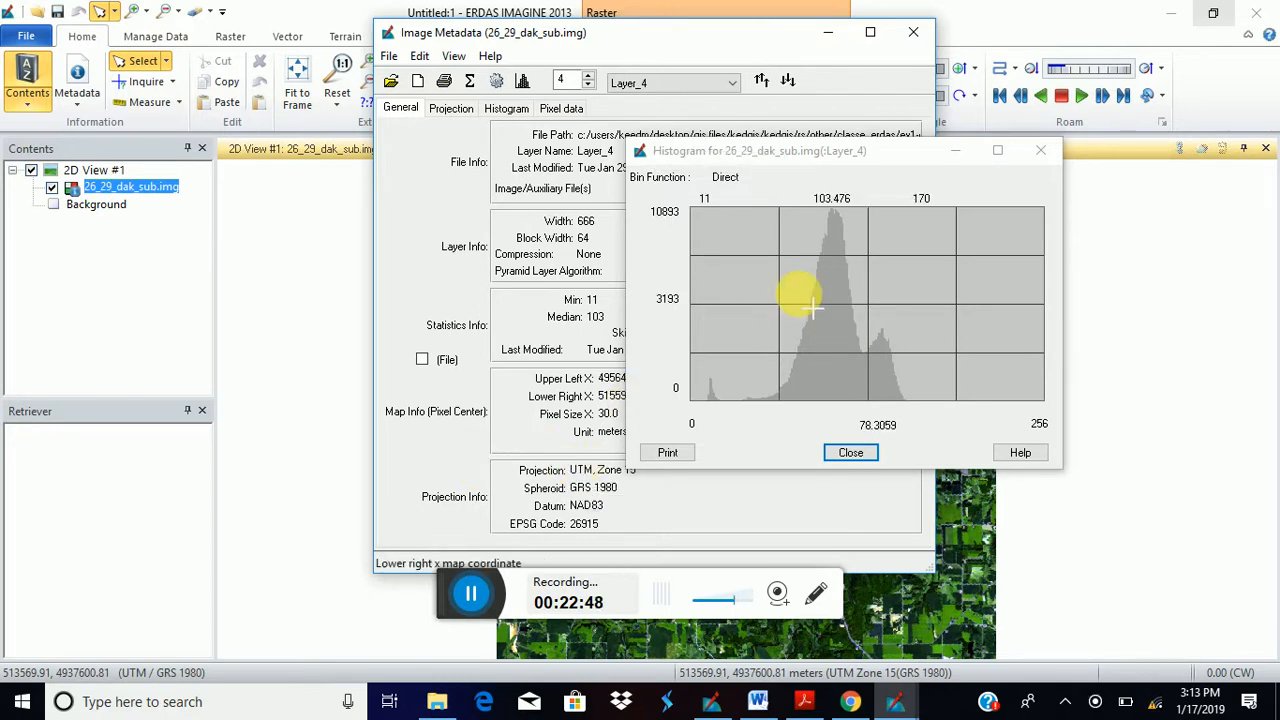
pyautogui.click(1040, 157)
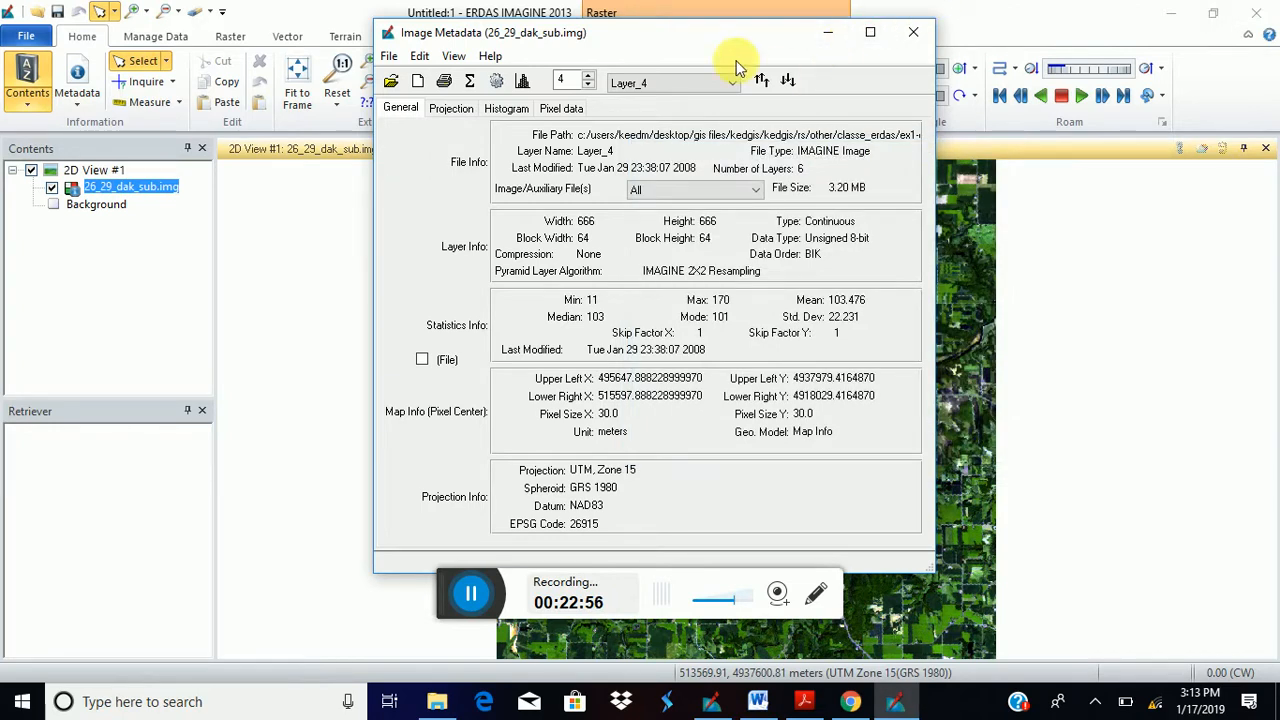
# View the projection details and the embedded Layer_4 histogram in the image metadata, and close the metadata window.
pyautogui.click(451, 110)
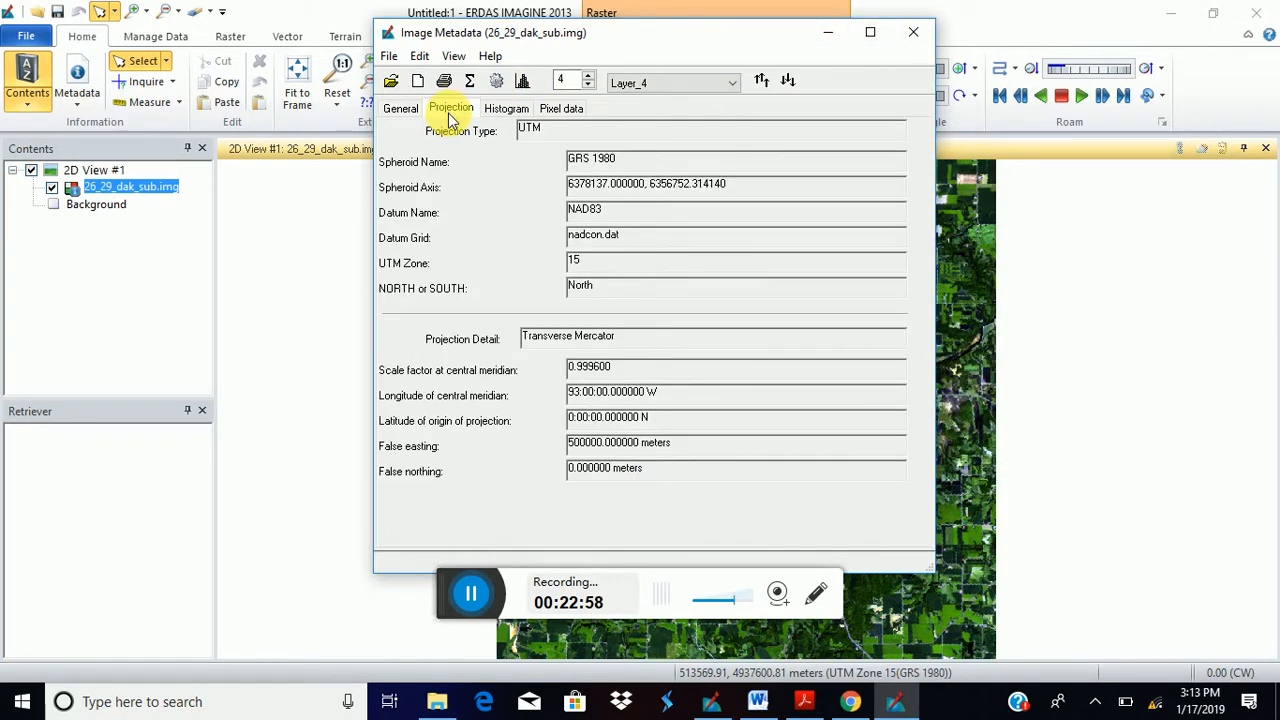
pyautogui.click(503, 110)
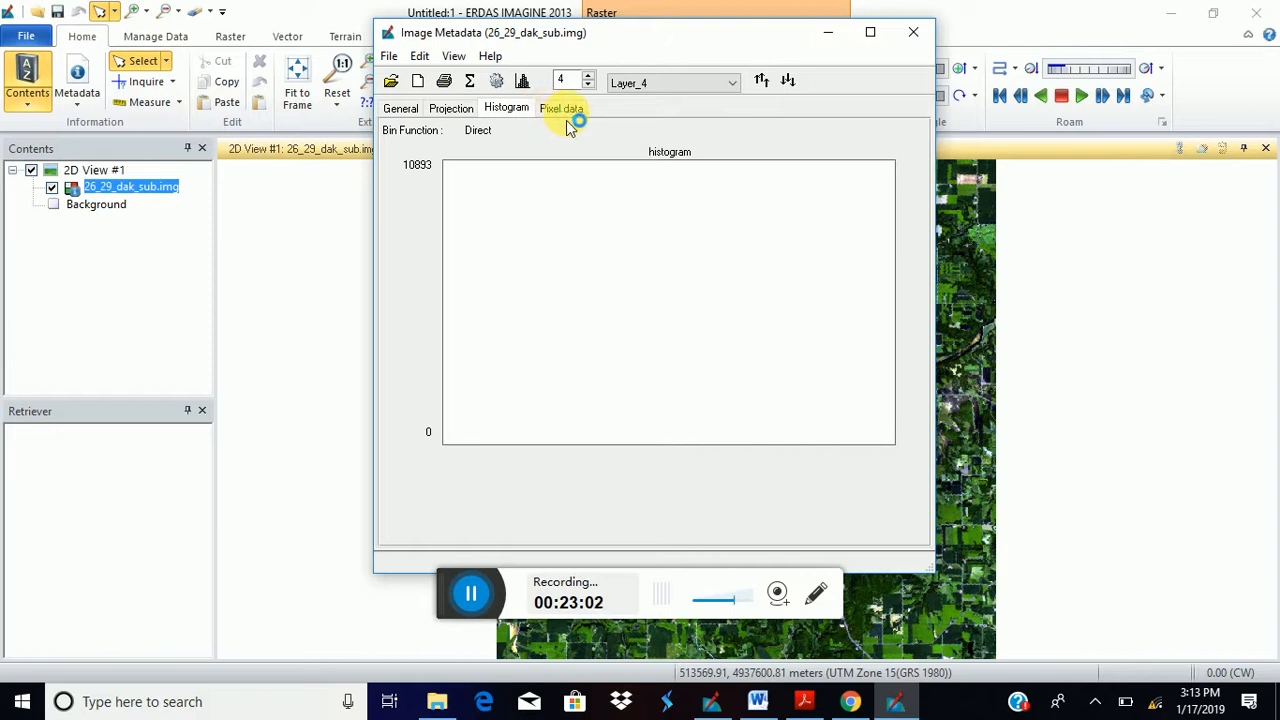
pyautogui.click(913, 35)
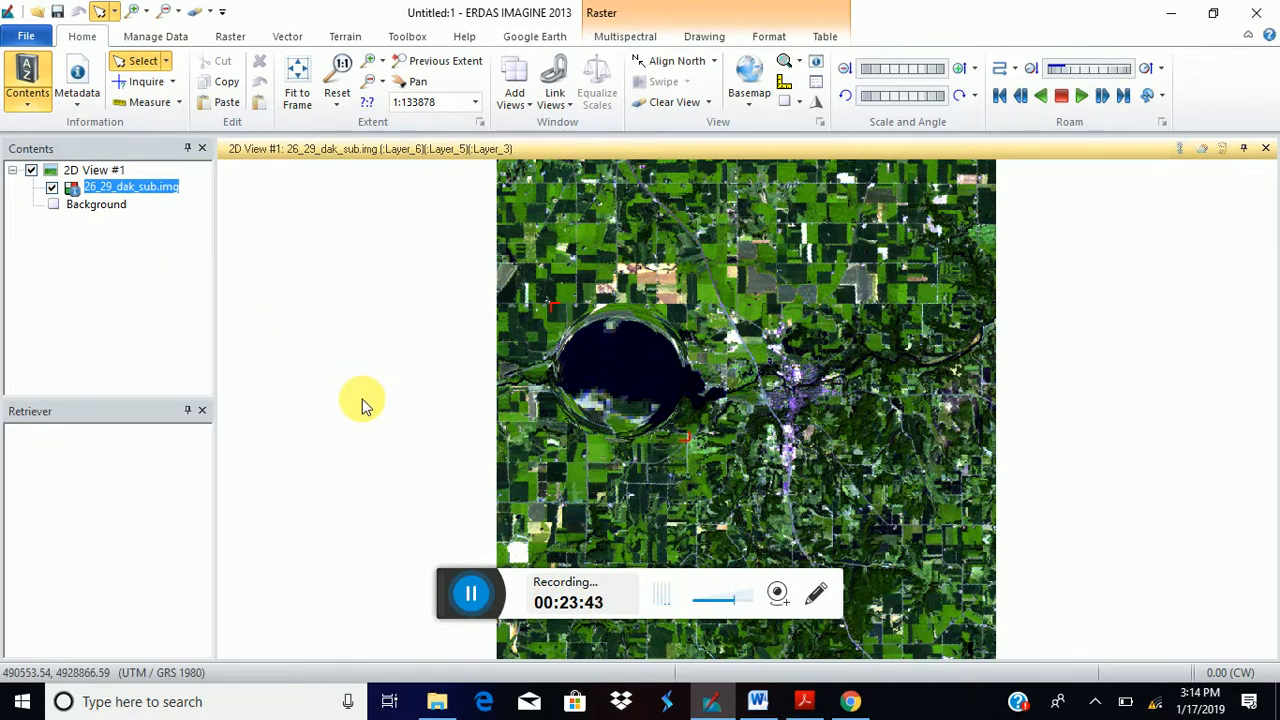
# Add the shapefile dak_co_lc.shp from the EX1-DATA folder to the 2D view as a vector layer over the image.
pyautogui.rightClick(320, 400)
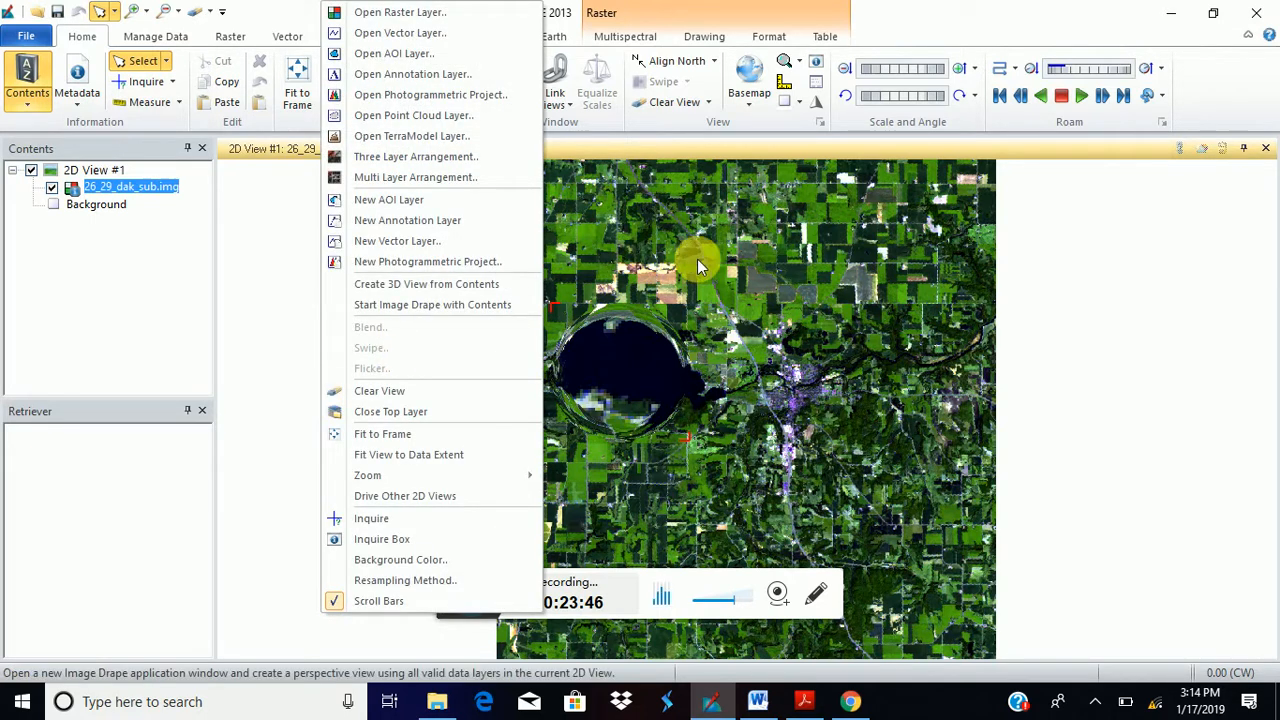
pyautogui.rightClick(1108, 344)
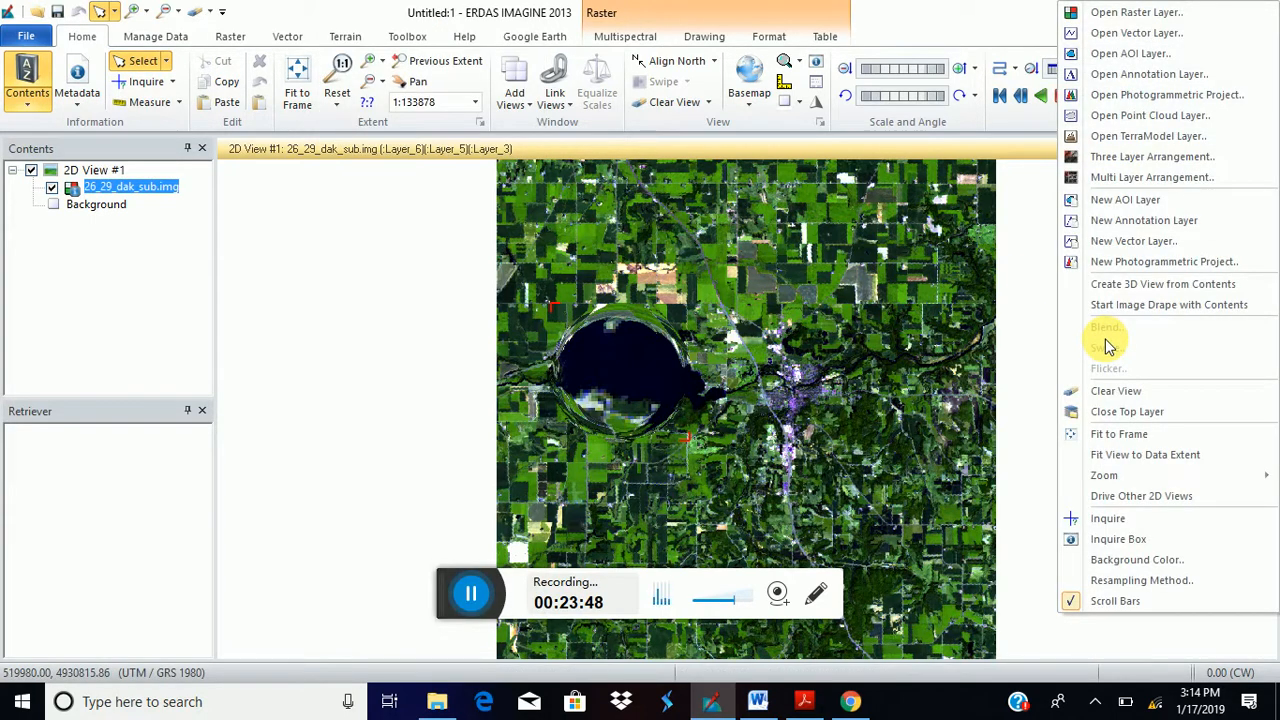
pyautogui.rightClick(312, 468)
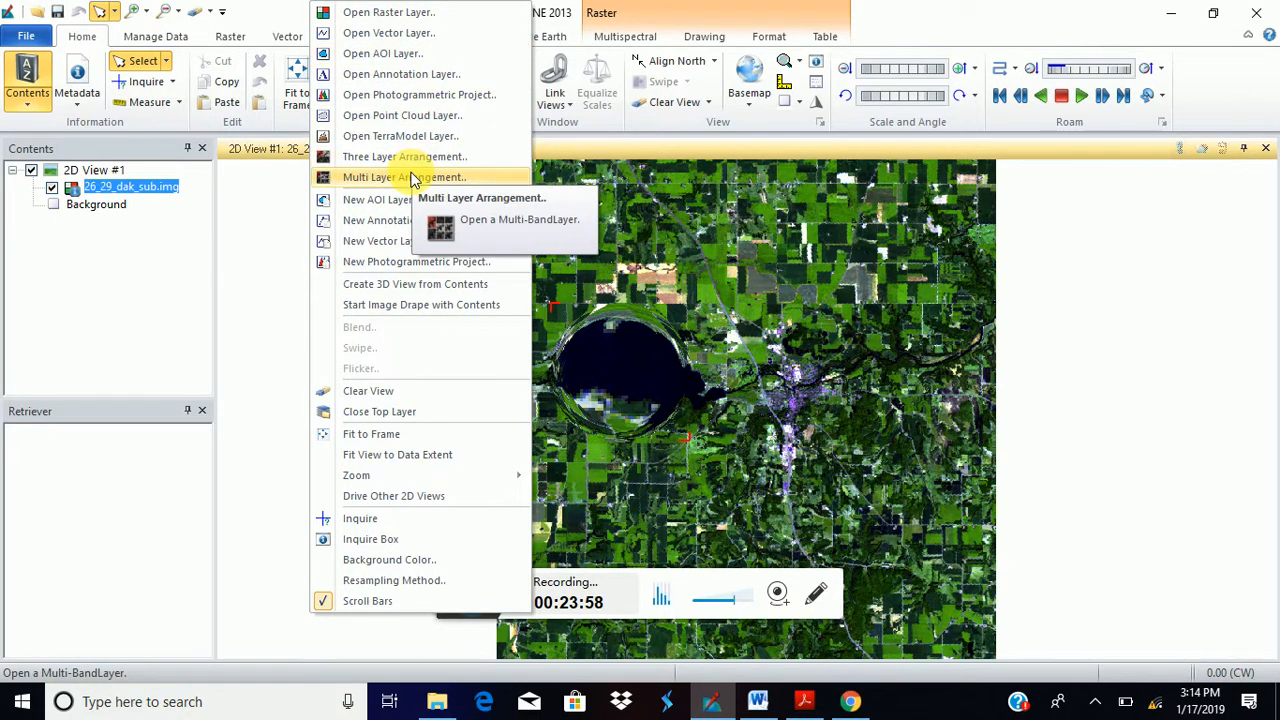
pyautogui.click(420, 36)
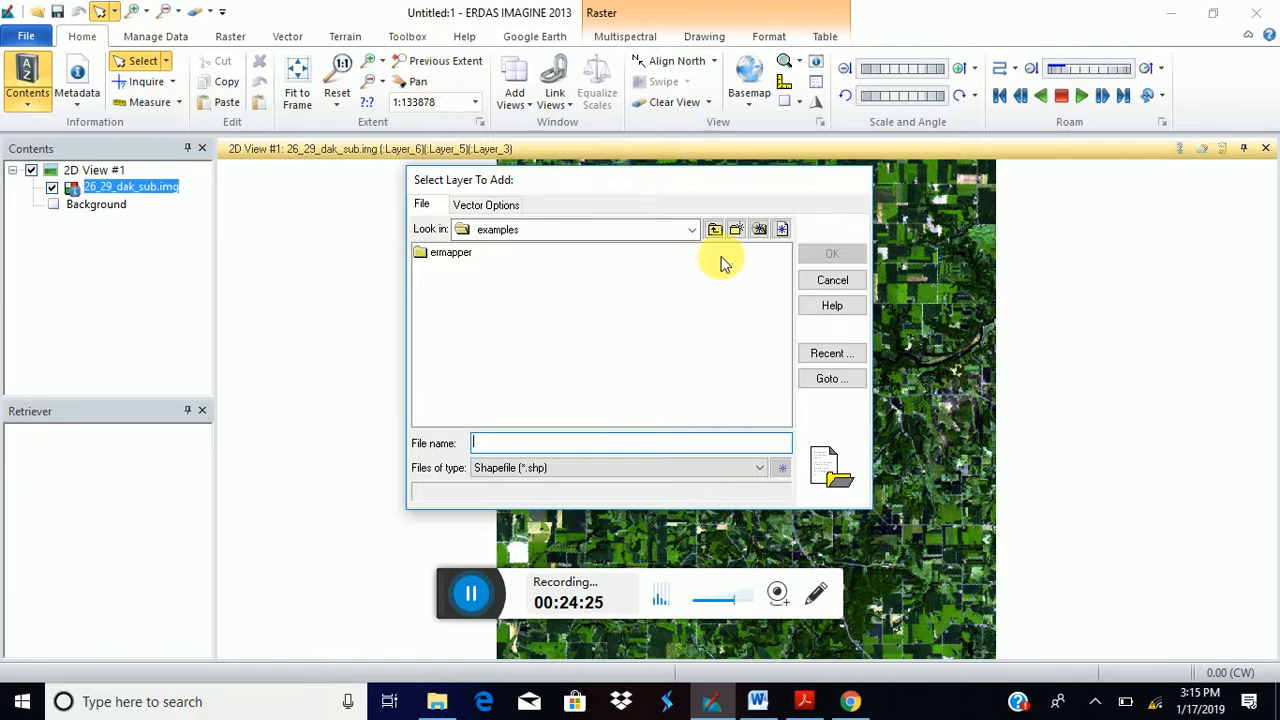
pyautogui.click(822, 358)
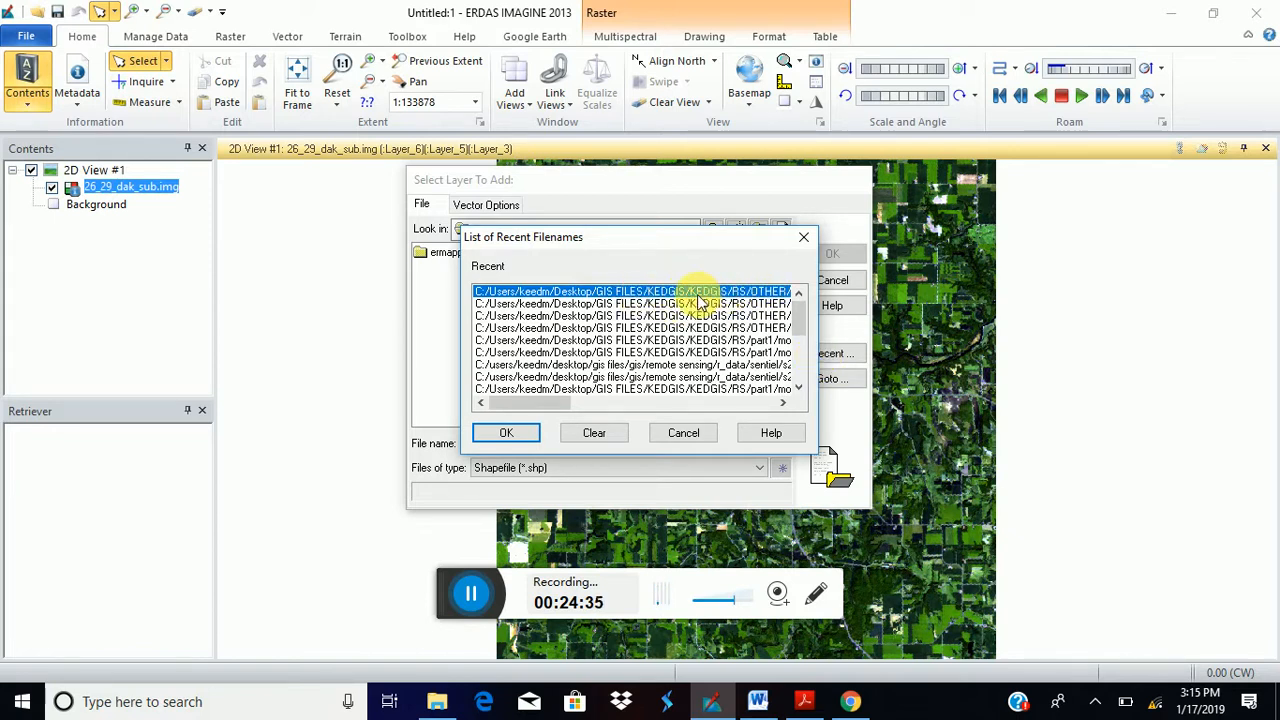
pyautogui.click(506, 434)
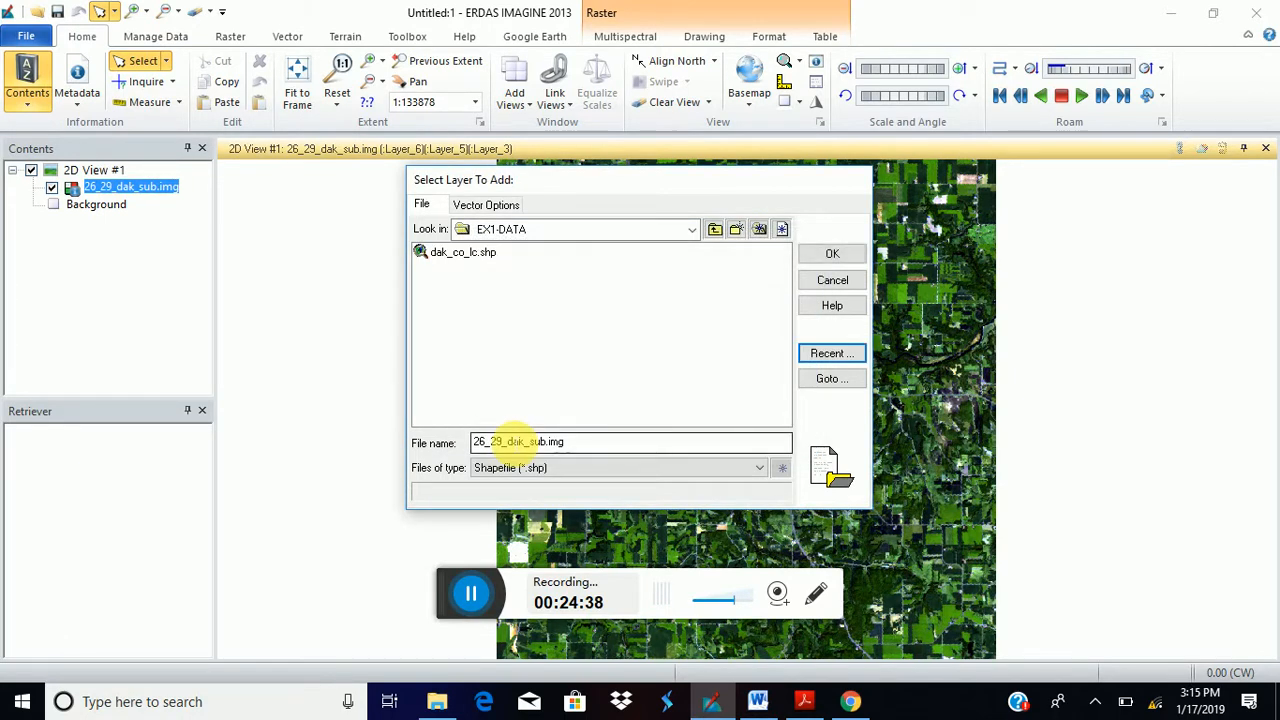
pyautogui.click(471, 253)
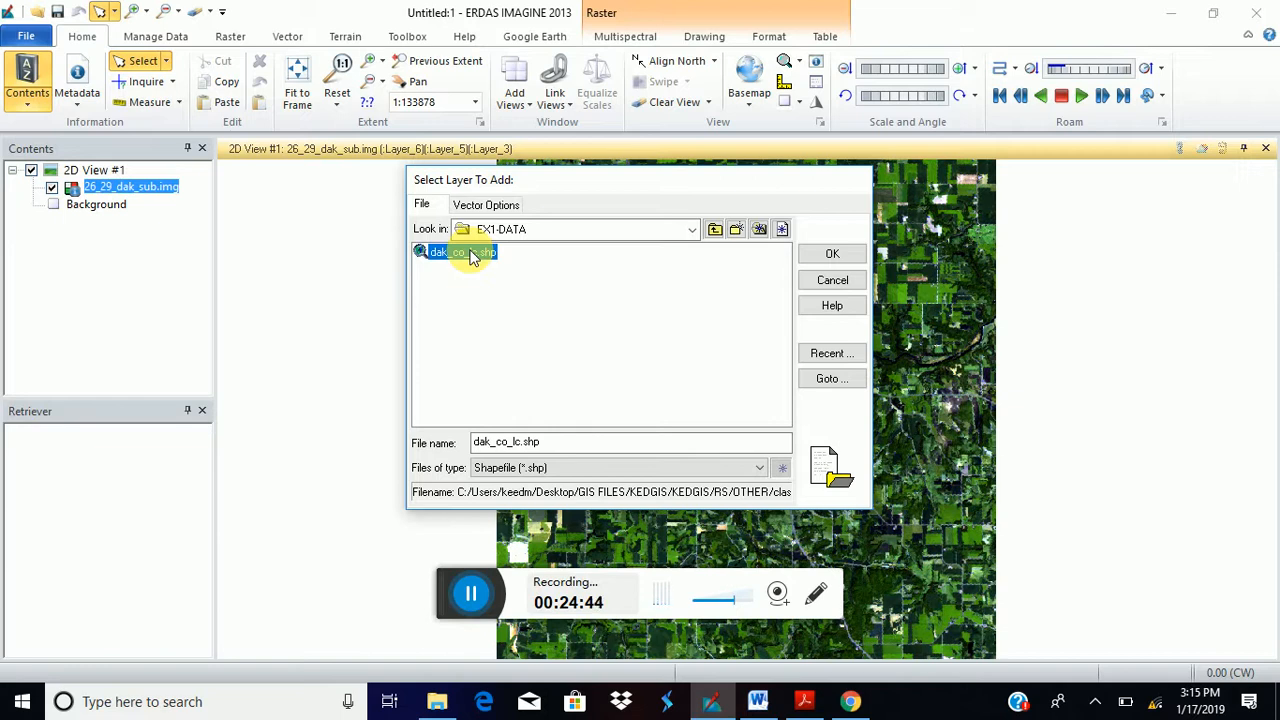
pyautogui.click(828, 258)
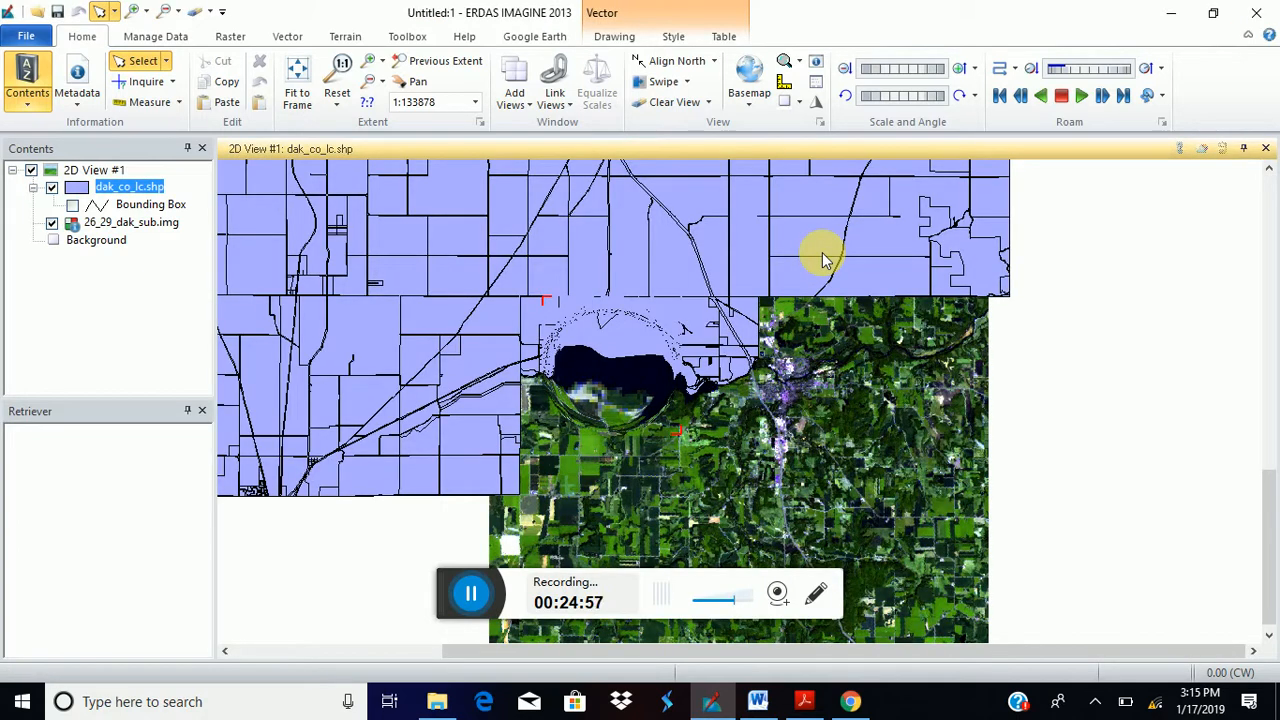
# Display the attribute table of the dak_co_lc.shp vector layer.
pyautogui.moveTo(1273, 563)
pyautogui.mouseDown()
pyautogui.moveTo(1273, 448)
pyautogui.moveTo(1272, 540)
pyautogui.mouseUp()
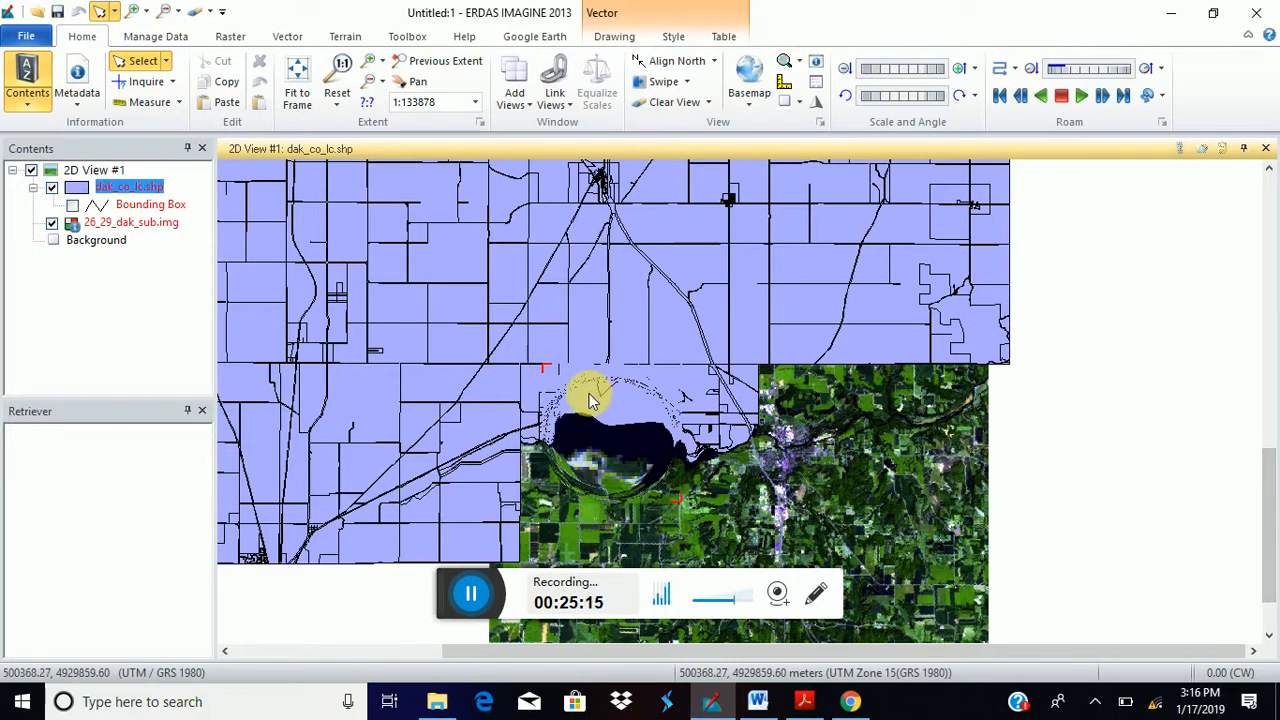
pyautogui.doubleClick(78, 192)
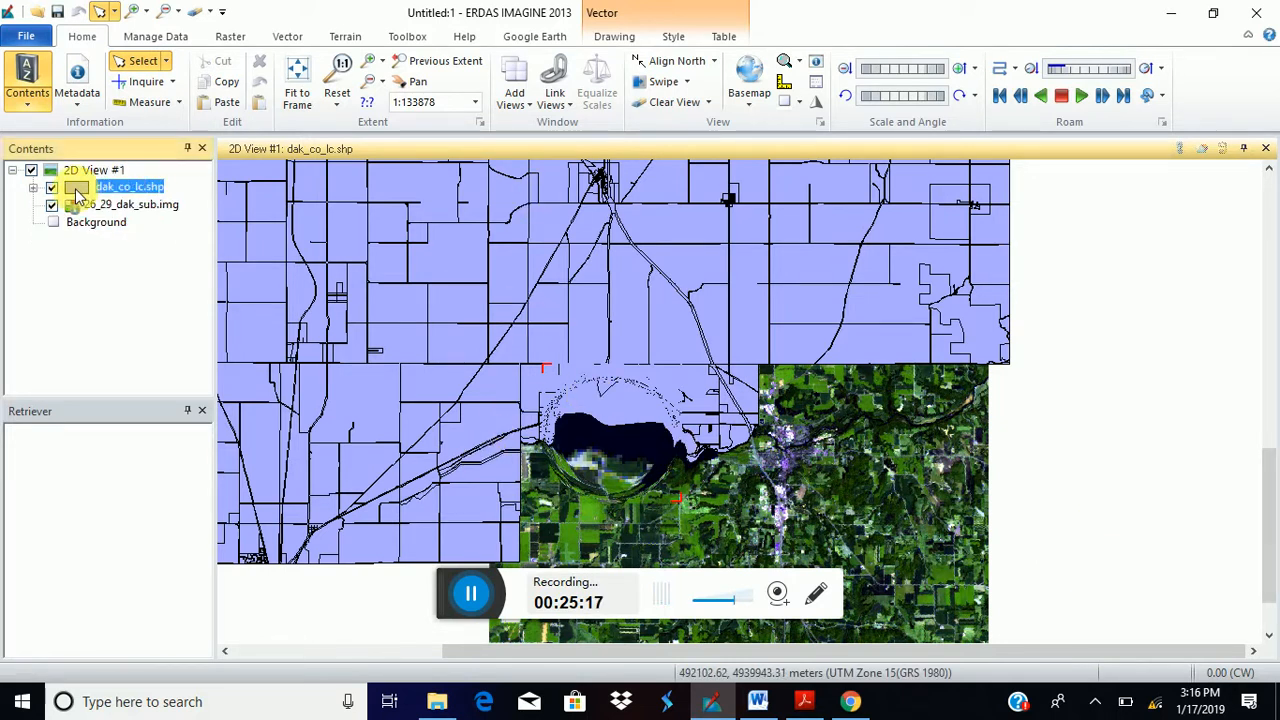
pyautogui.doubleClick(72, 190)
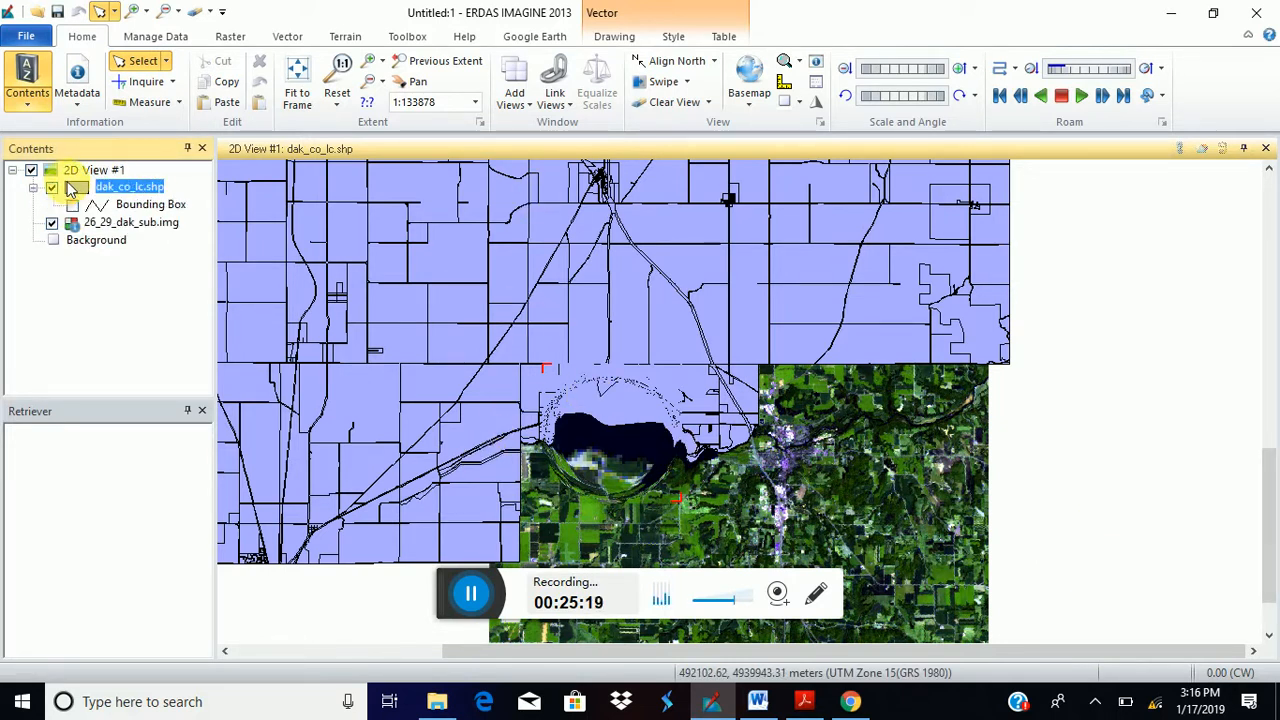
pyautogui.rightClick(72, 190)
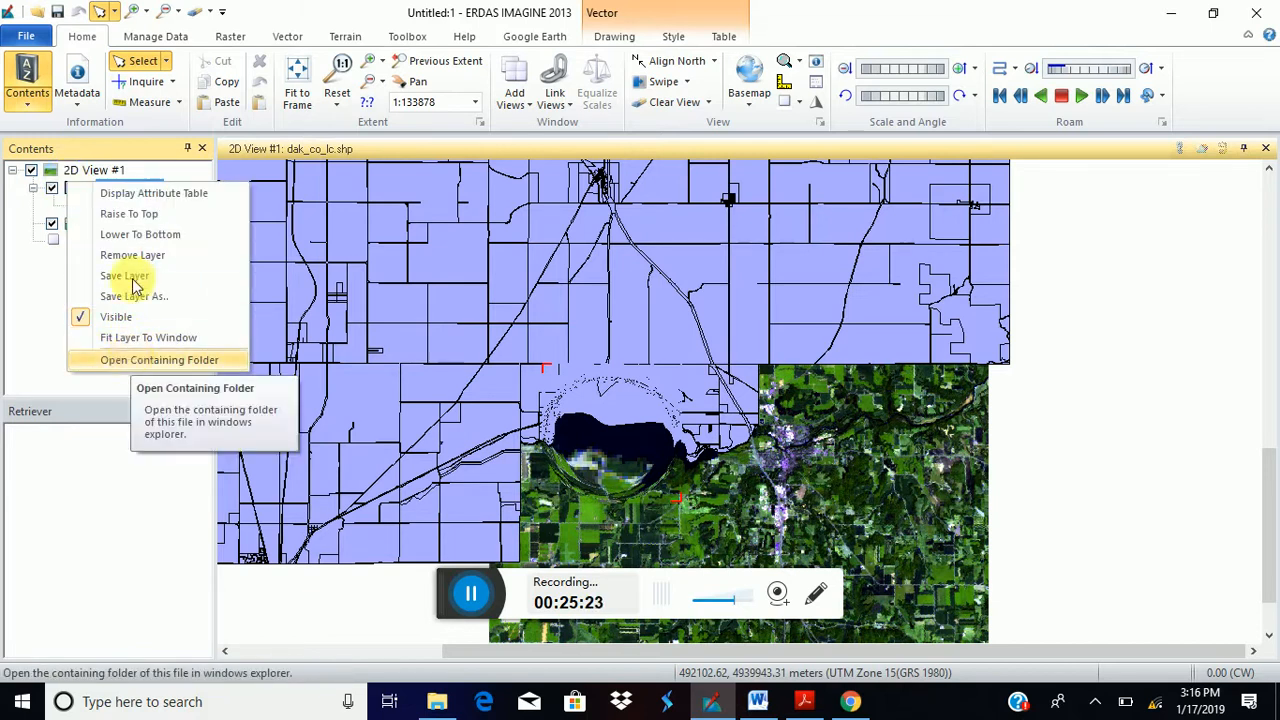
pyautogui.click(148, 195)
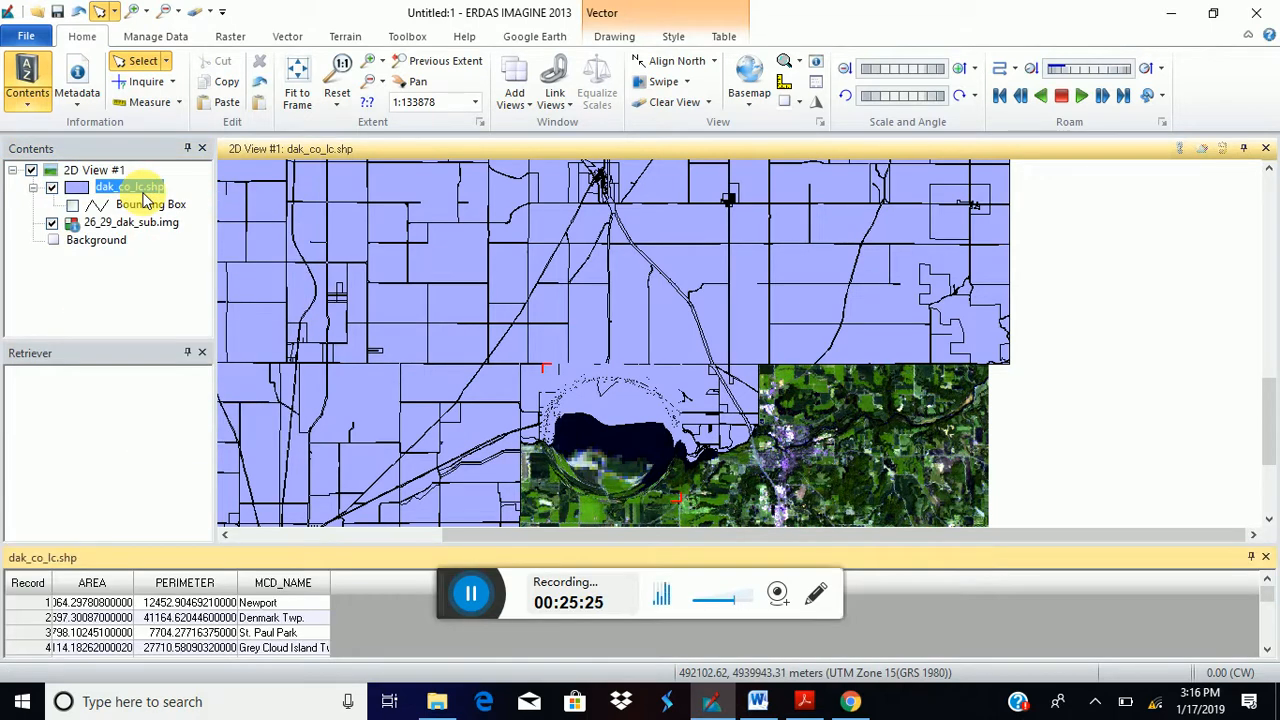
# Undock the dak_co_lc.shp attribute table, dock it back below the view, and close it.
pyautogui.moveTo(520, 553); pyautogui.dragTo(381, 582)
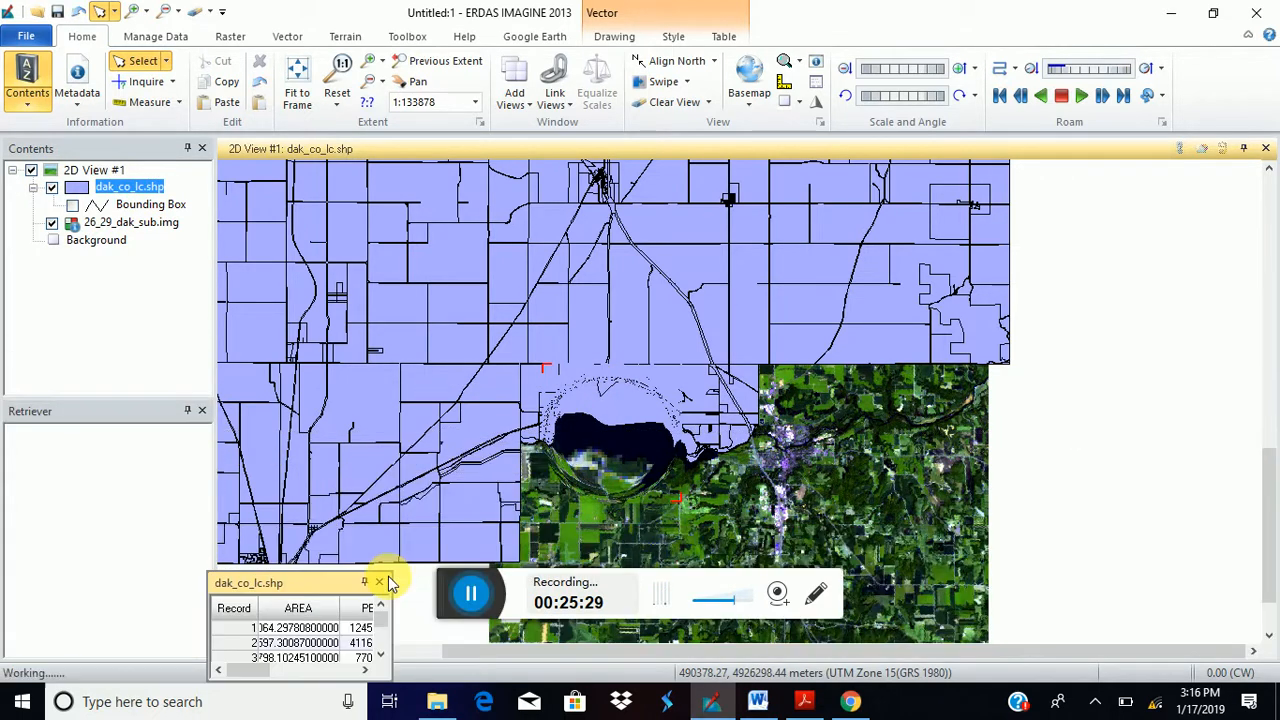
pyautogui.doubleClick(334, 591)
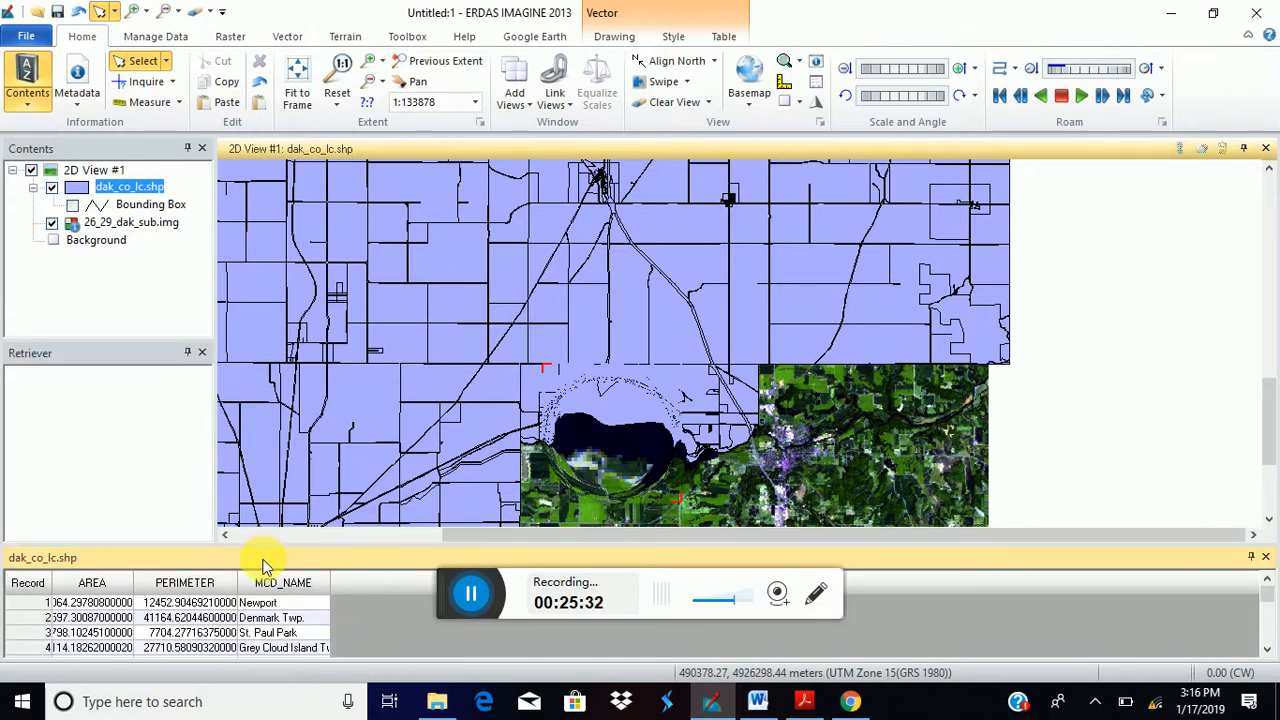
pyautogui.moveTo(260, 560)
pyautogui.mouseDown()
pyautogui.moveTo(286, 523)
pyautogui.moveTo(258, 588)
pyautogui.moveTo(252, 556)
pyautogui.mouseUp()
pyautogui.doubleClick(184, 556)
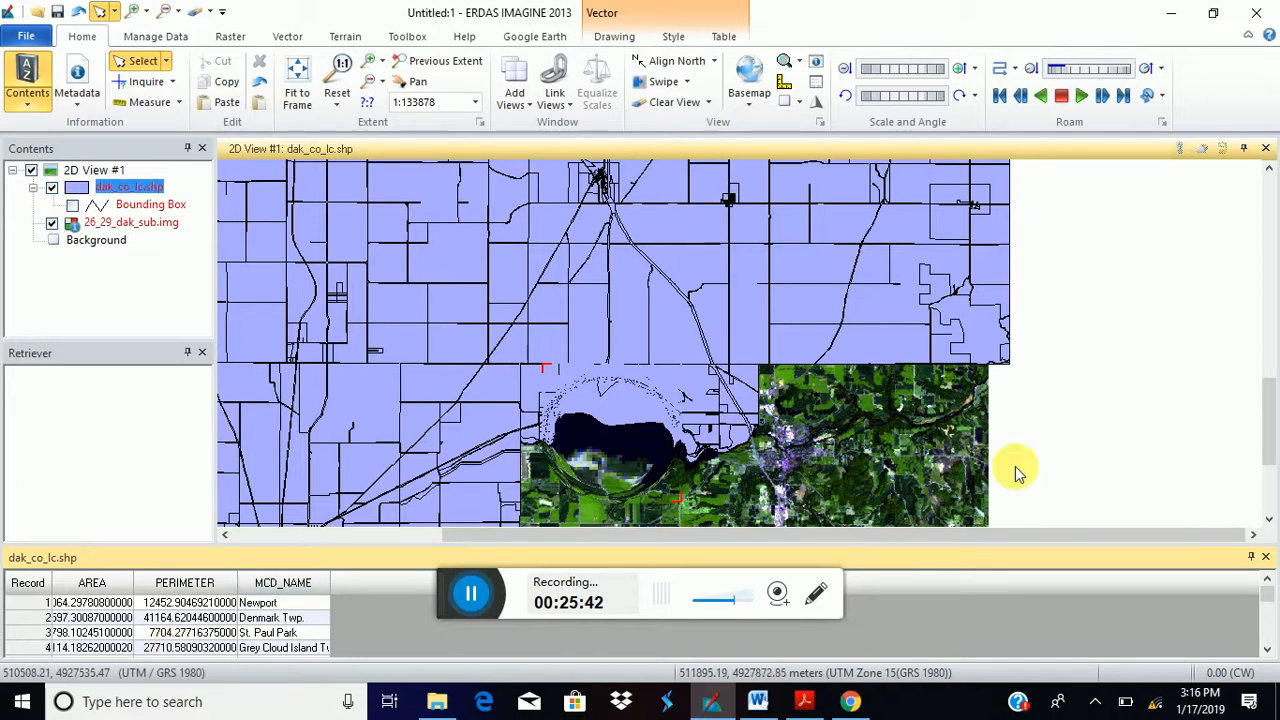
pyautogui.click(1265, 556)
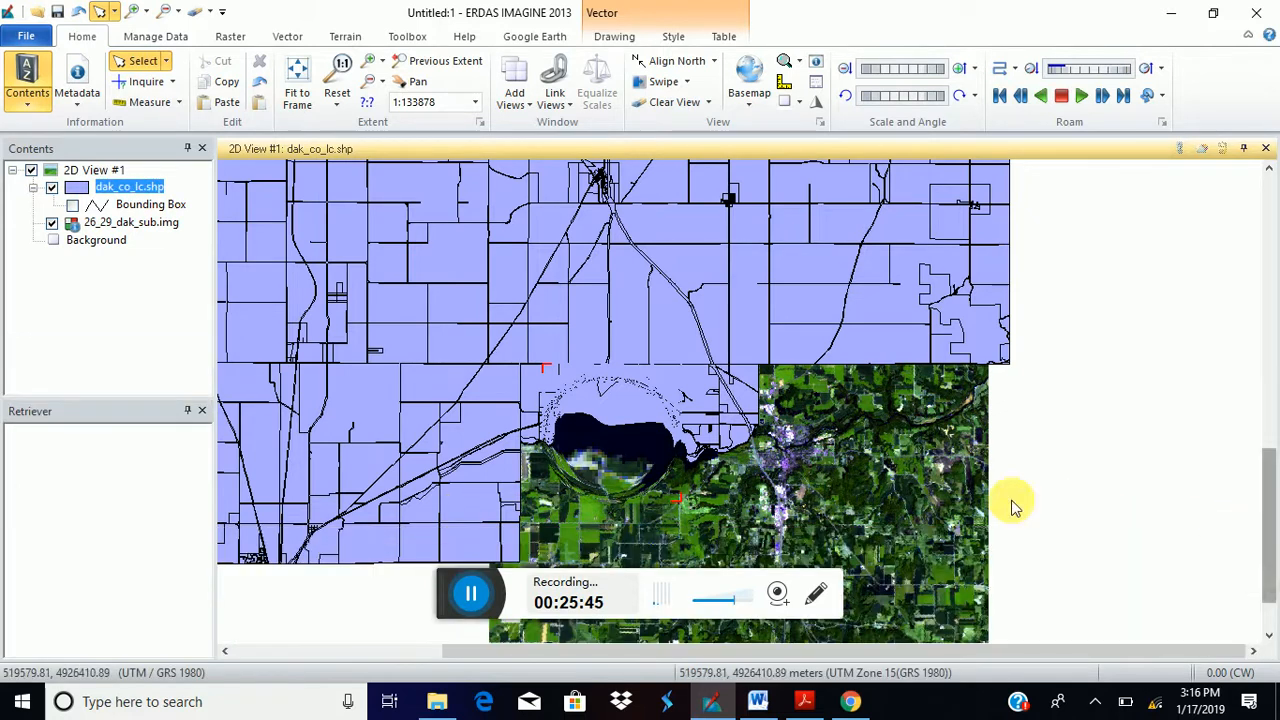
pyautogui.rightClick(72, 194)
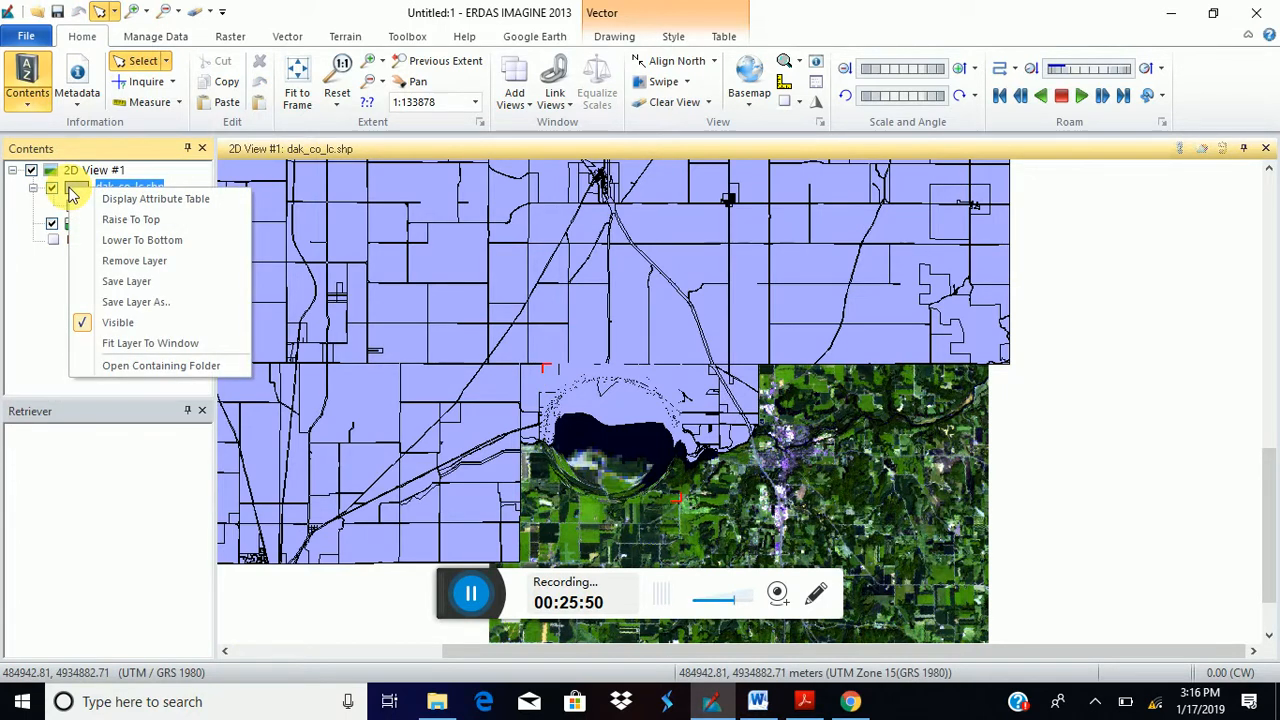
pyautogui.click(35, 268)
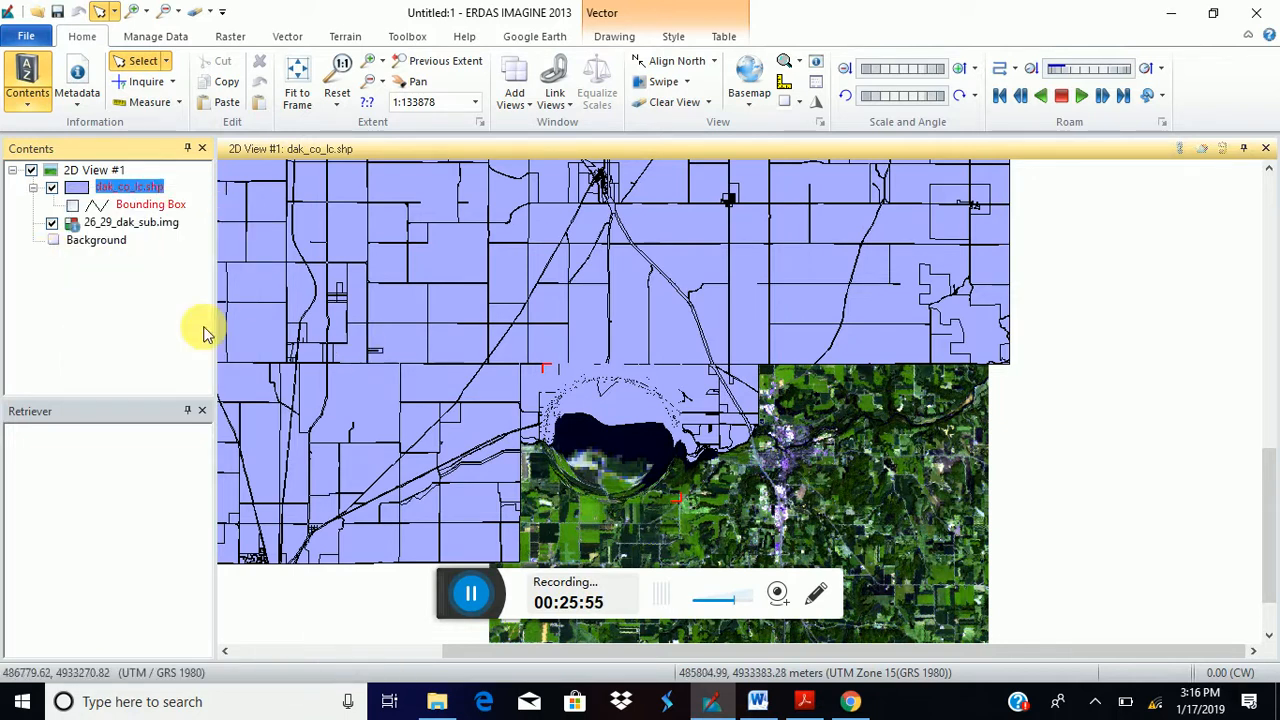
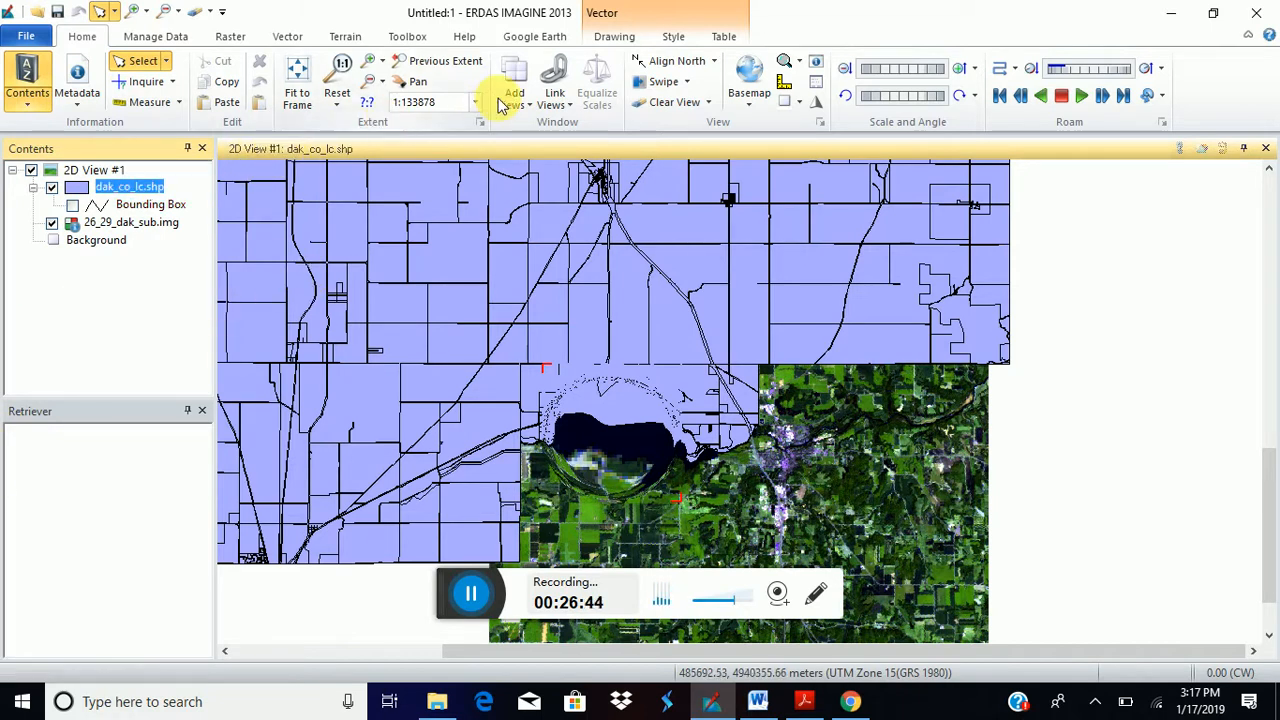
# Create a second 2D view beside the first one, and close that empty view again.
pyautogui.click(530, 112)
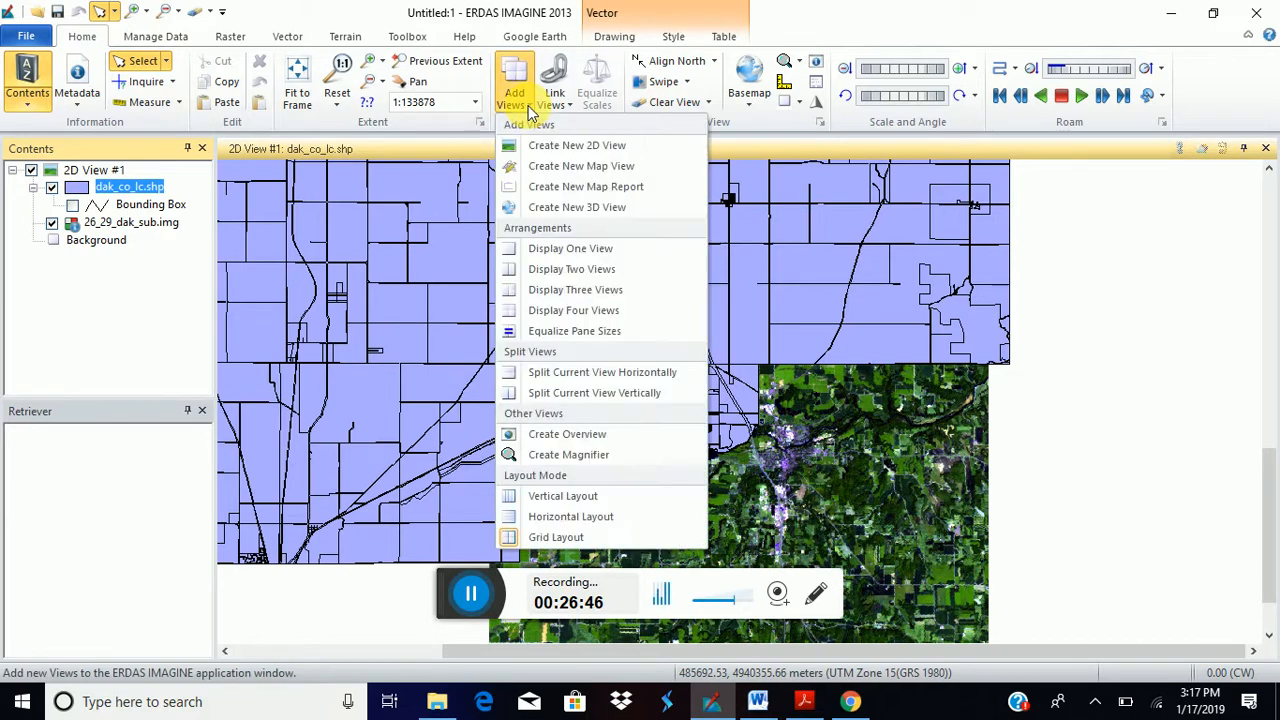
pyautogui.click(566, 148)
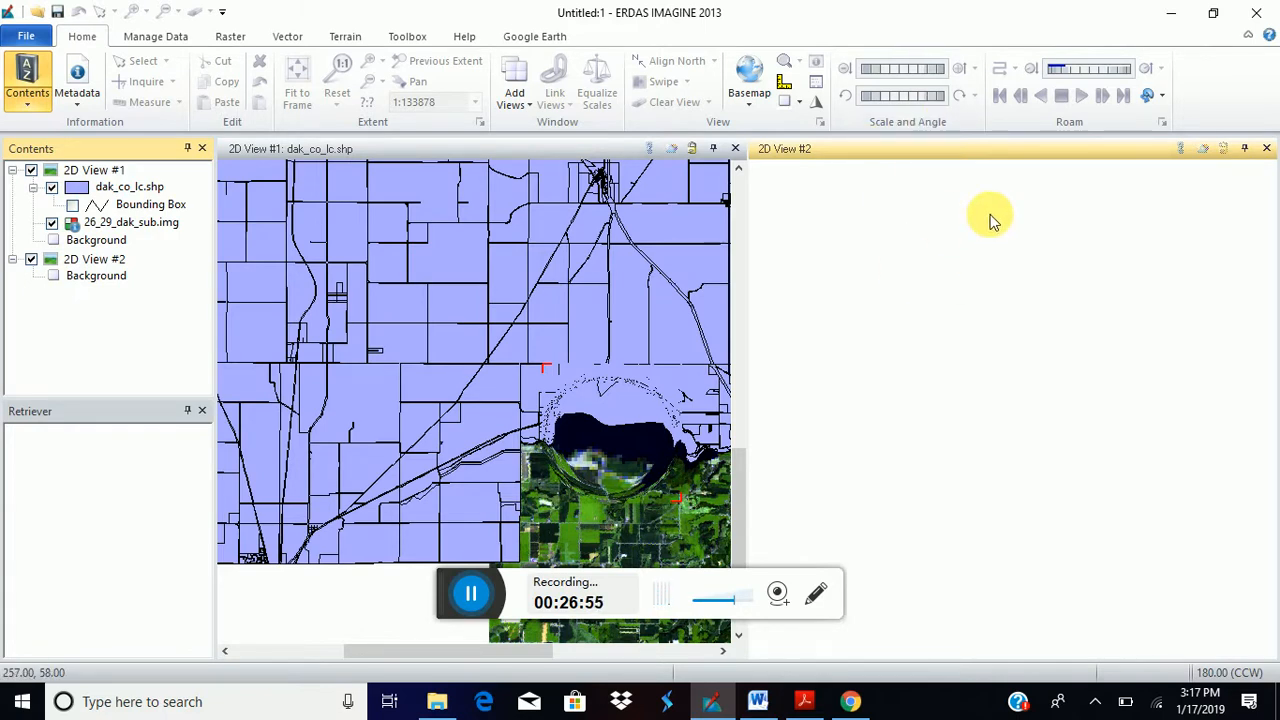
pyautogui.rightClick(1060, 277)
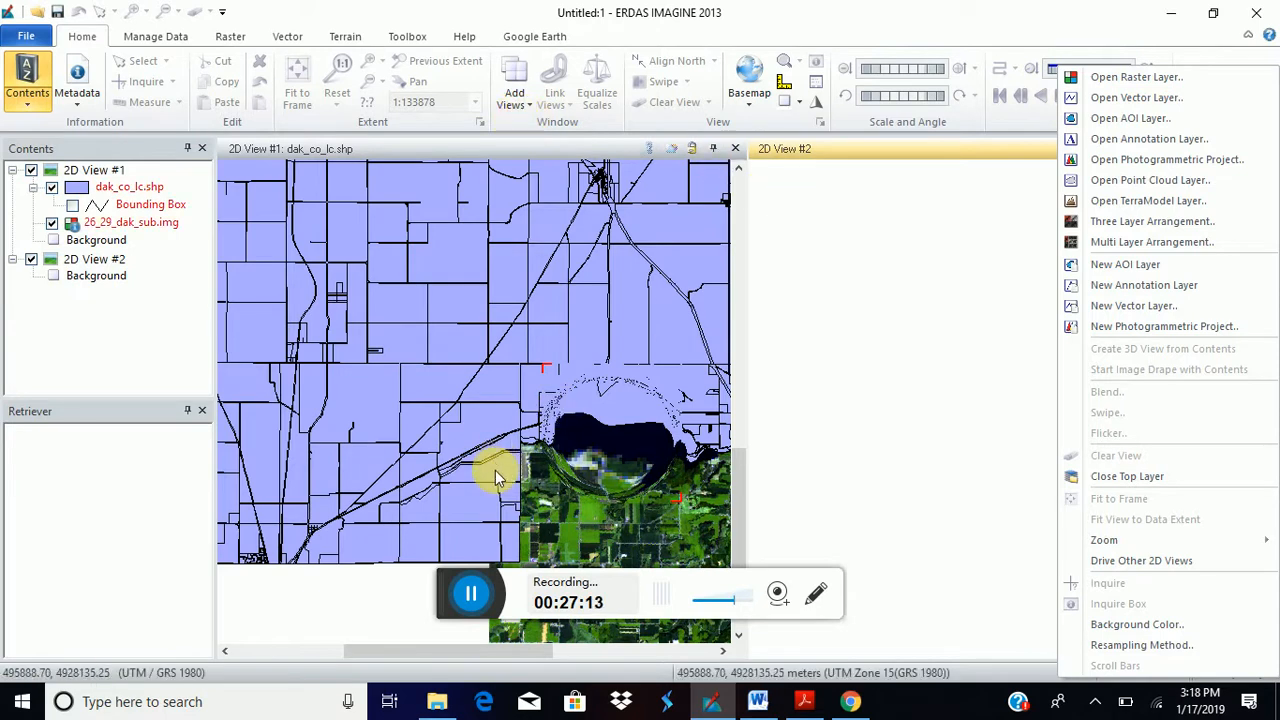
pyautogui.click(846, 210)
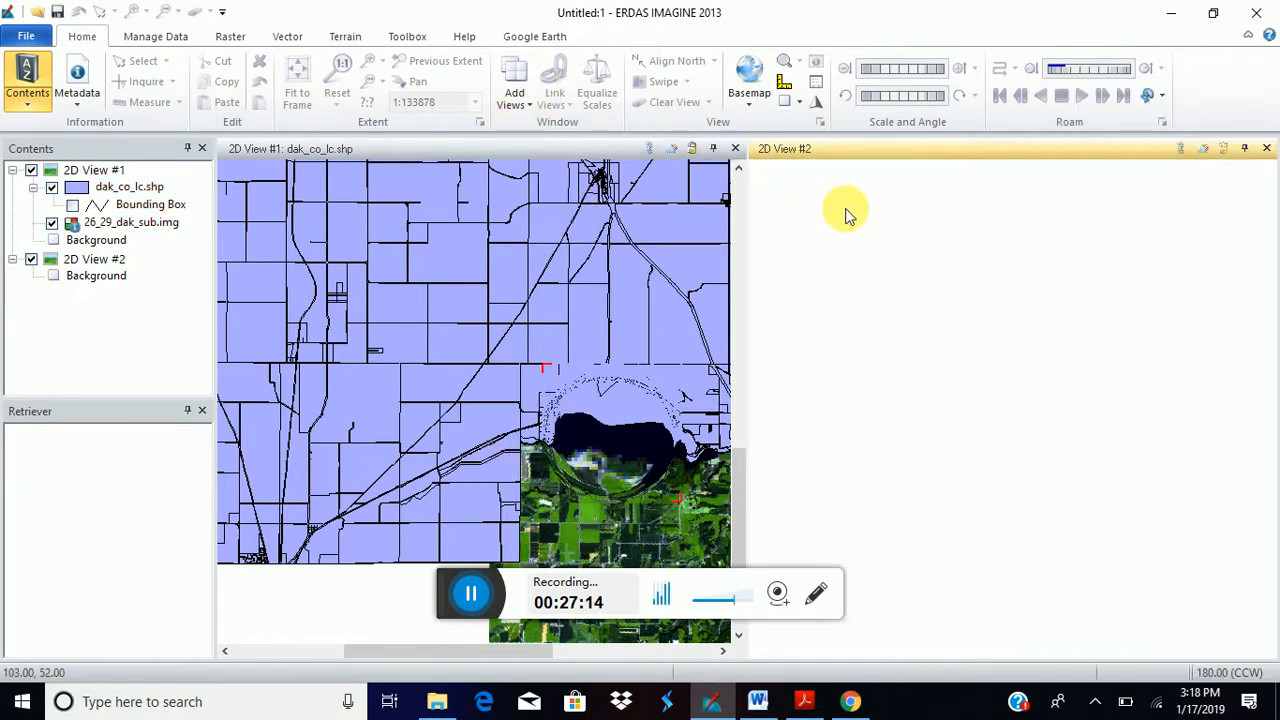
pyautogui.click(533, 110)
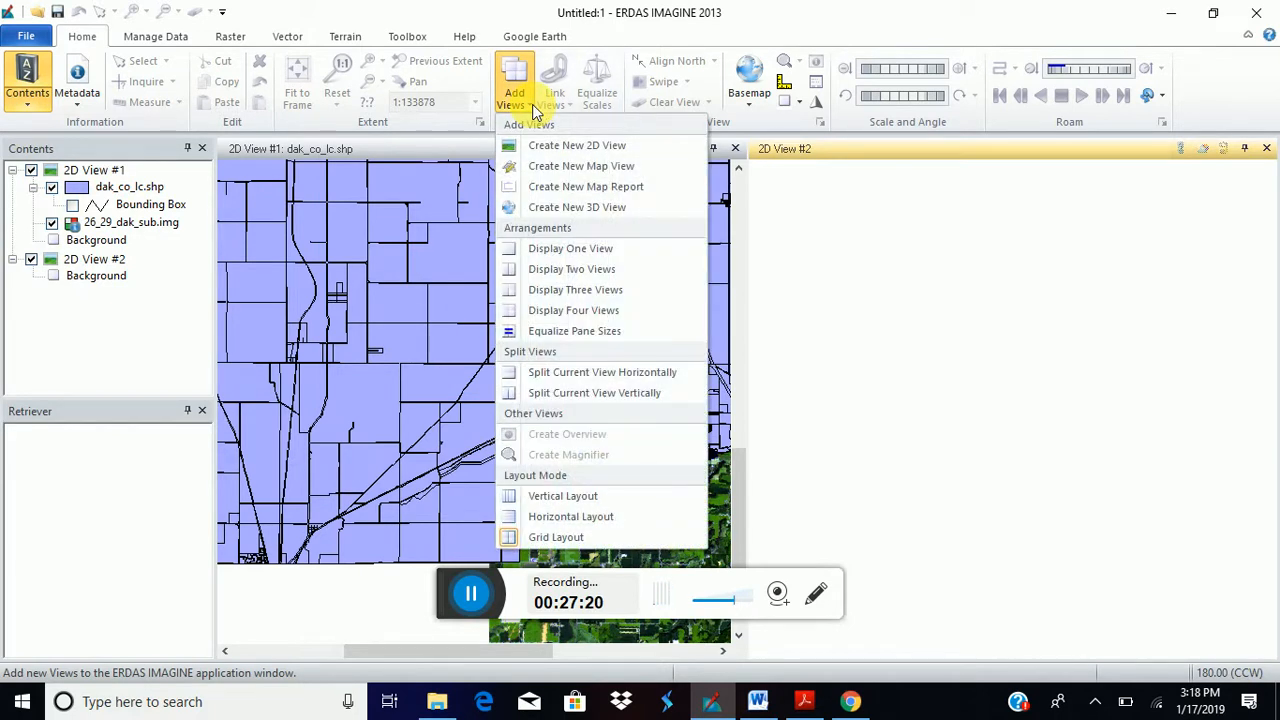
pyautogui.click(851, 223)
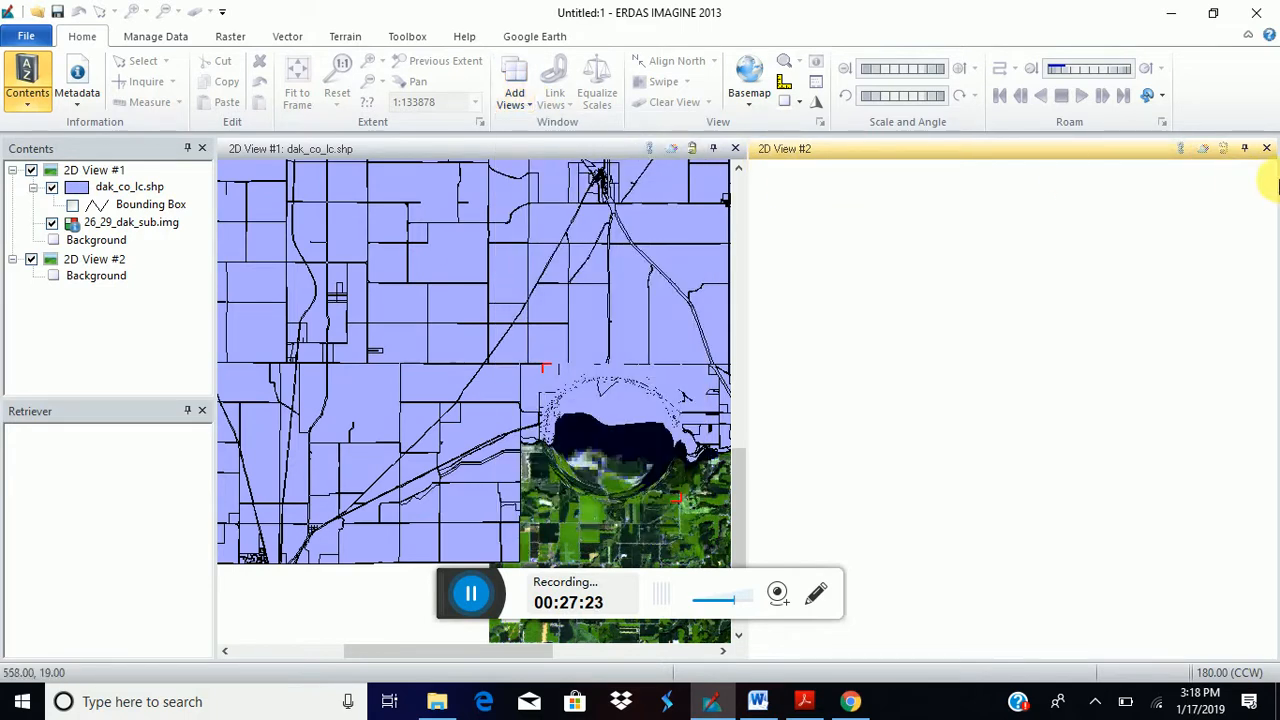
pyautogui.click(1266, 149)
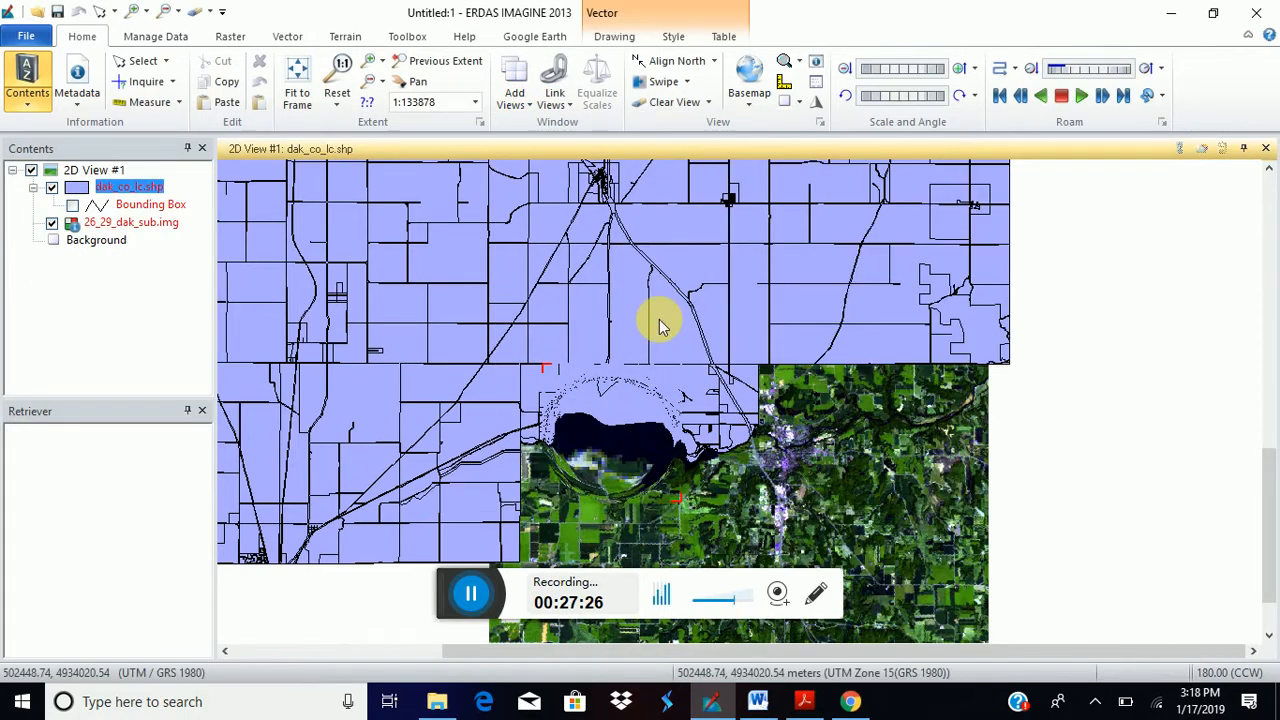
# Hide the dak_co_lc.shp layer and add the raster 26_29_dak_sub_shrp.img from the EX1-DATA folder to the 2D view.
pyautogui.click(52, 190)
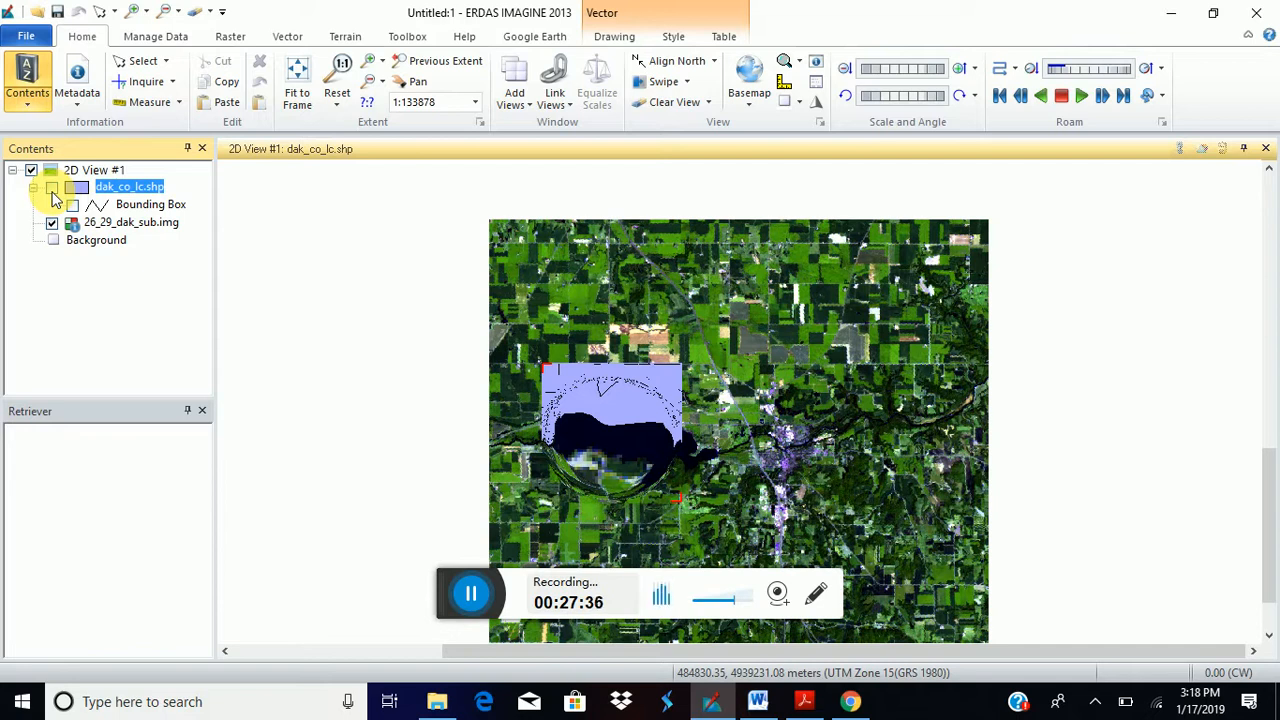
pyautogui.rightClick(333, 353)
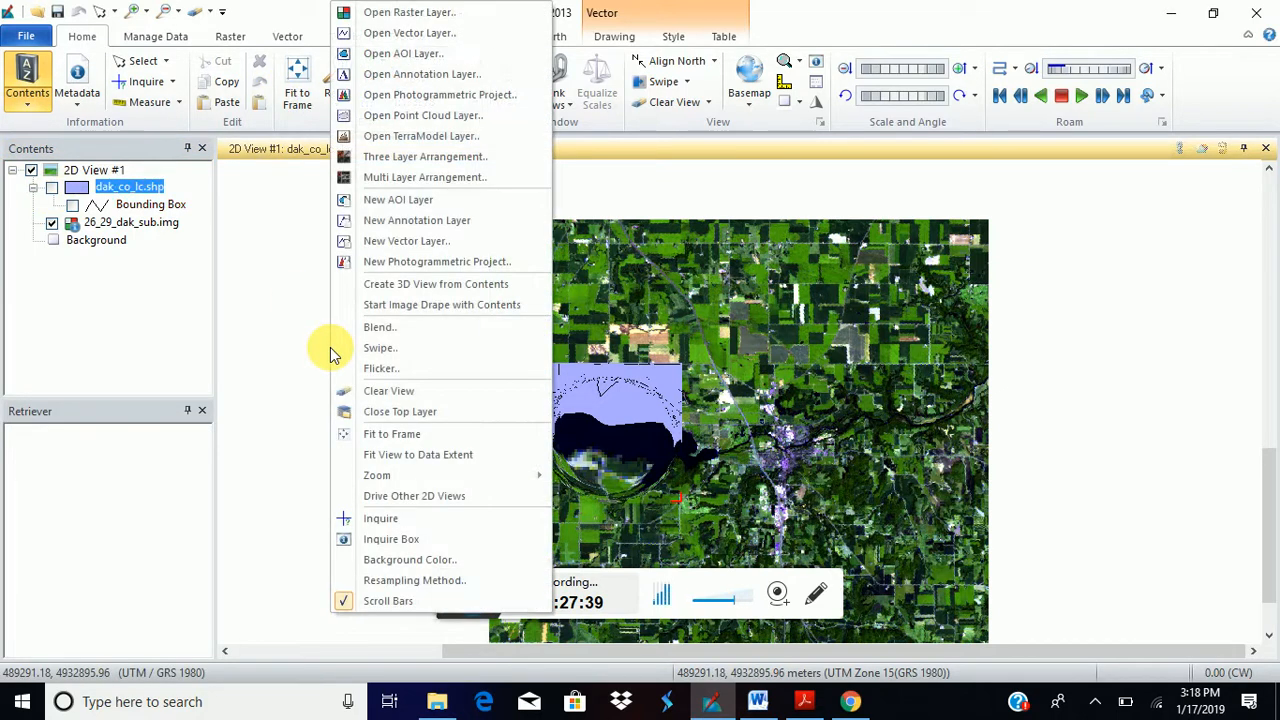
pyautogui.click(383, 14)
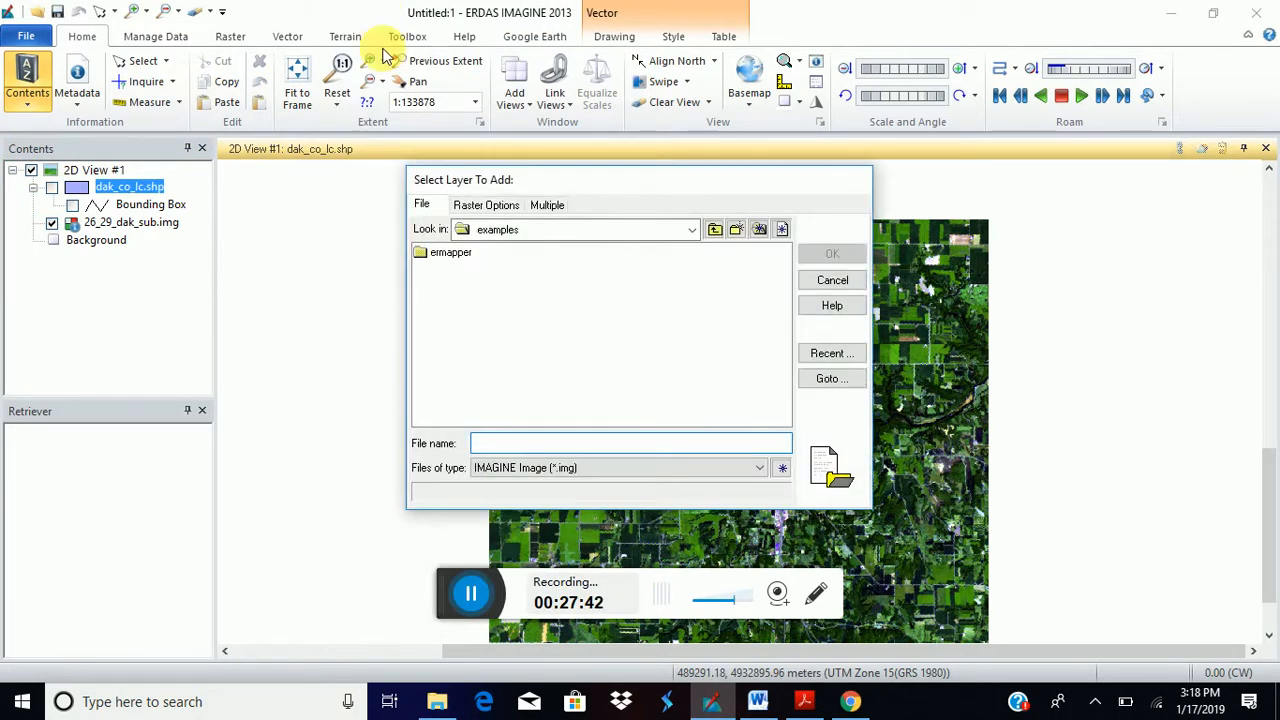
pyautogui.click(823, 356)
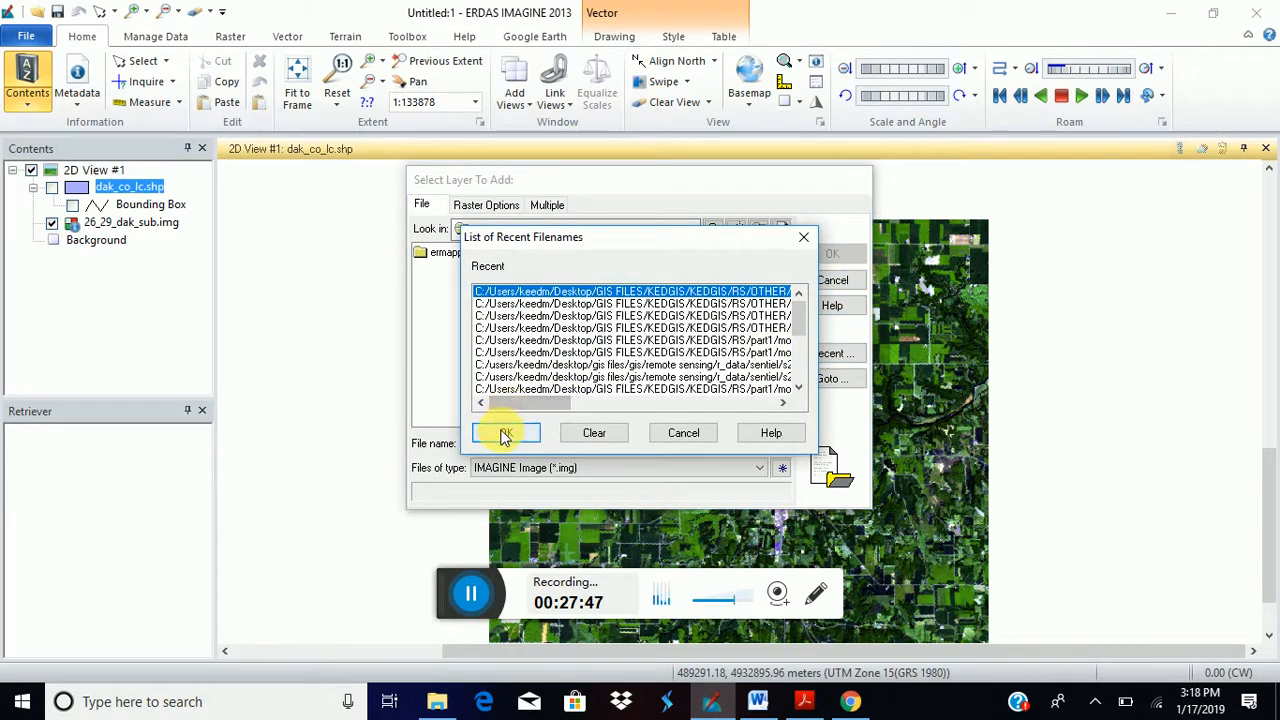
pyautogui.click(503, 431)
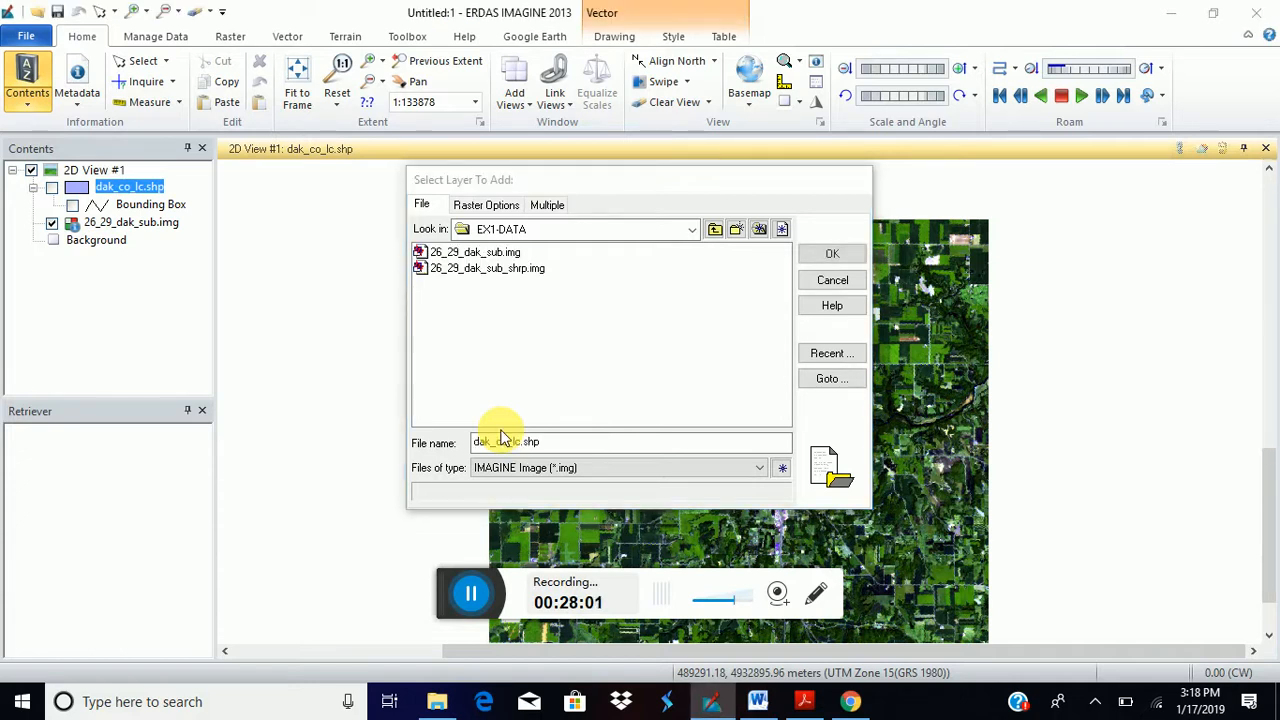
pyautogui.click(487, 278)
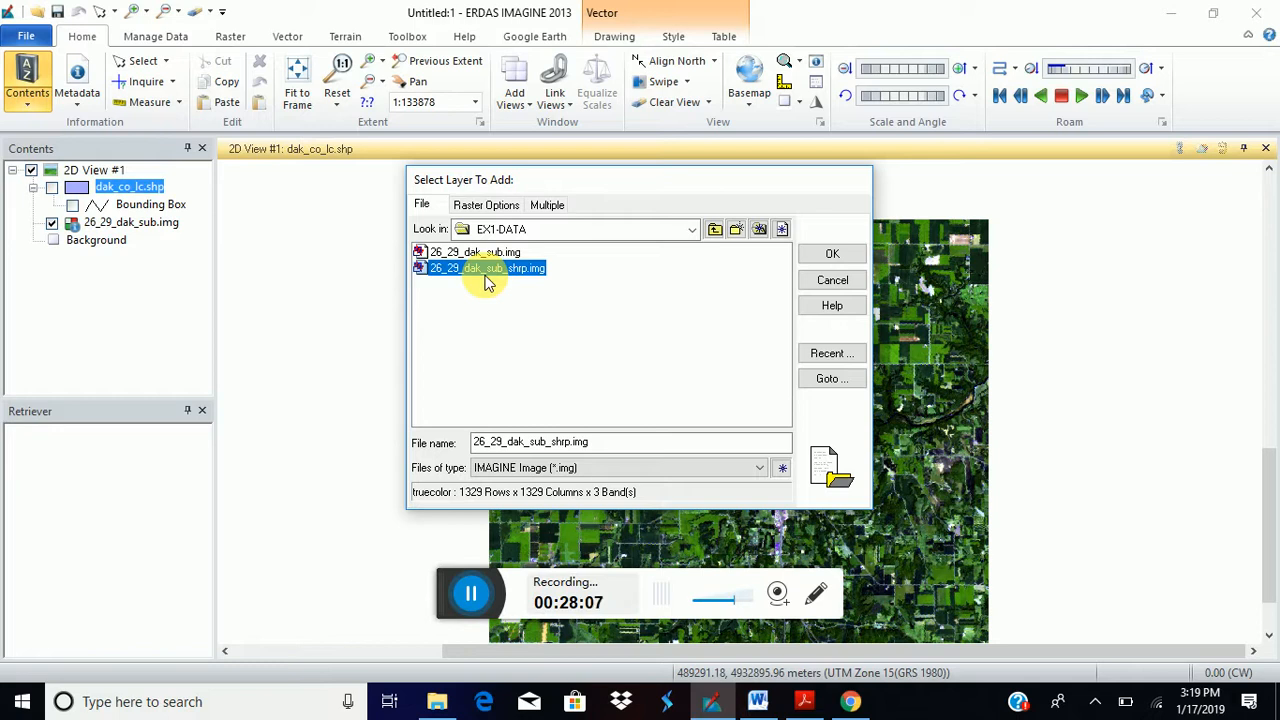
pyautogui.click(825, 257)
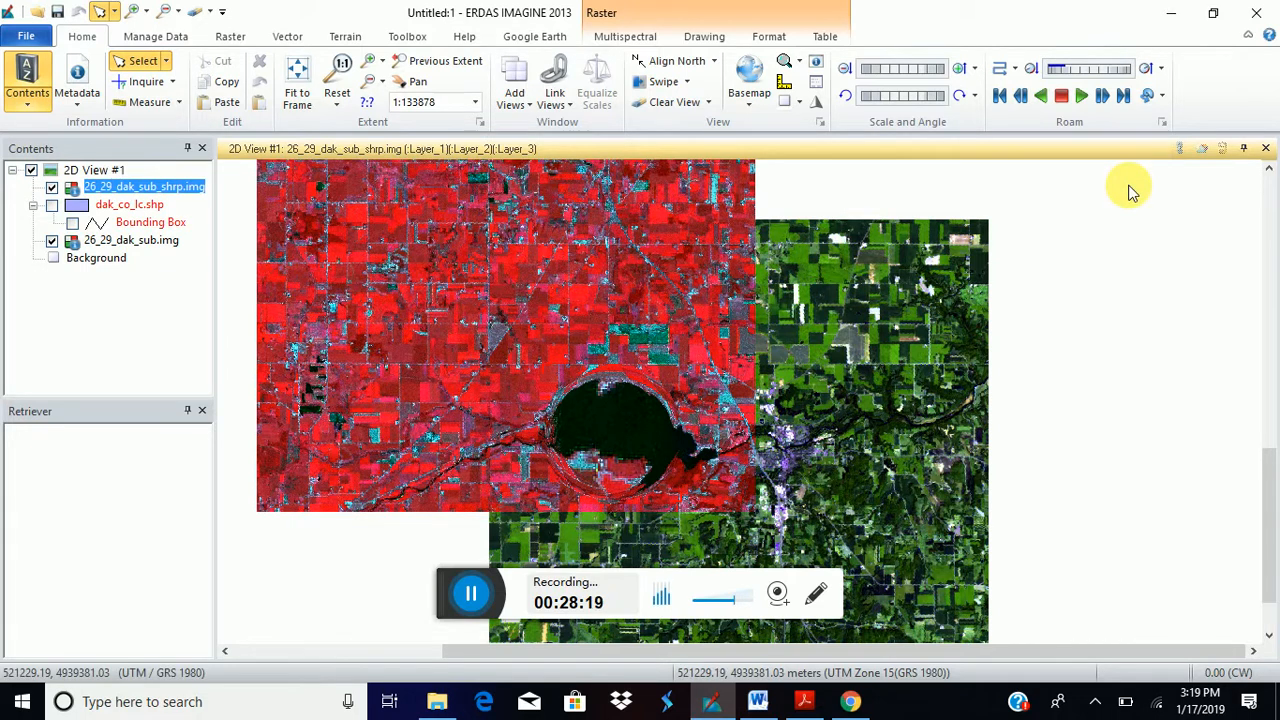
# Compare 26_29_dak_sub_shrp.img with the layers below using the Flicker transition, starting and stopping its automatic mode.
pyautogui.click(685, 272)
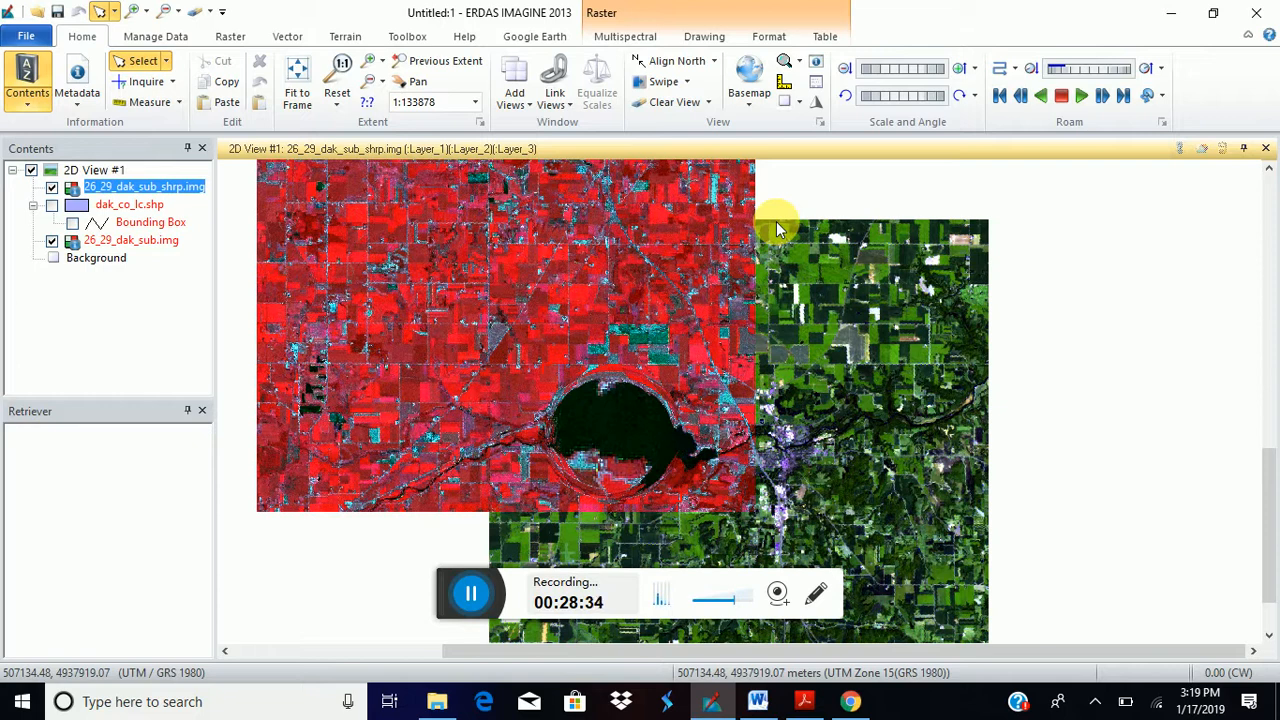
pyautogui.rightClick(1047, 279)
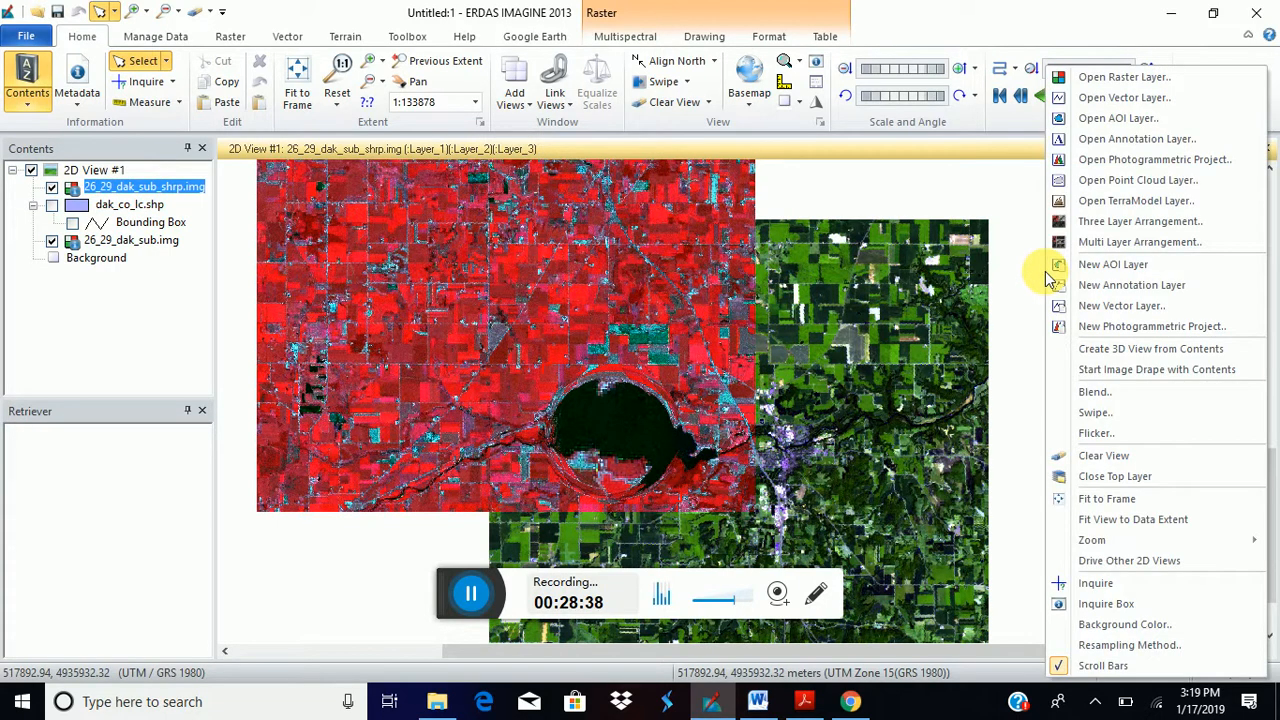
pyautogui.click(1096, 433)
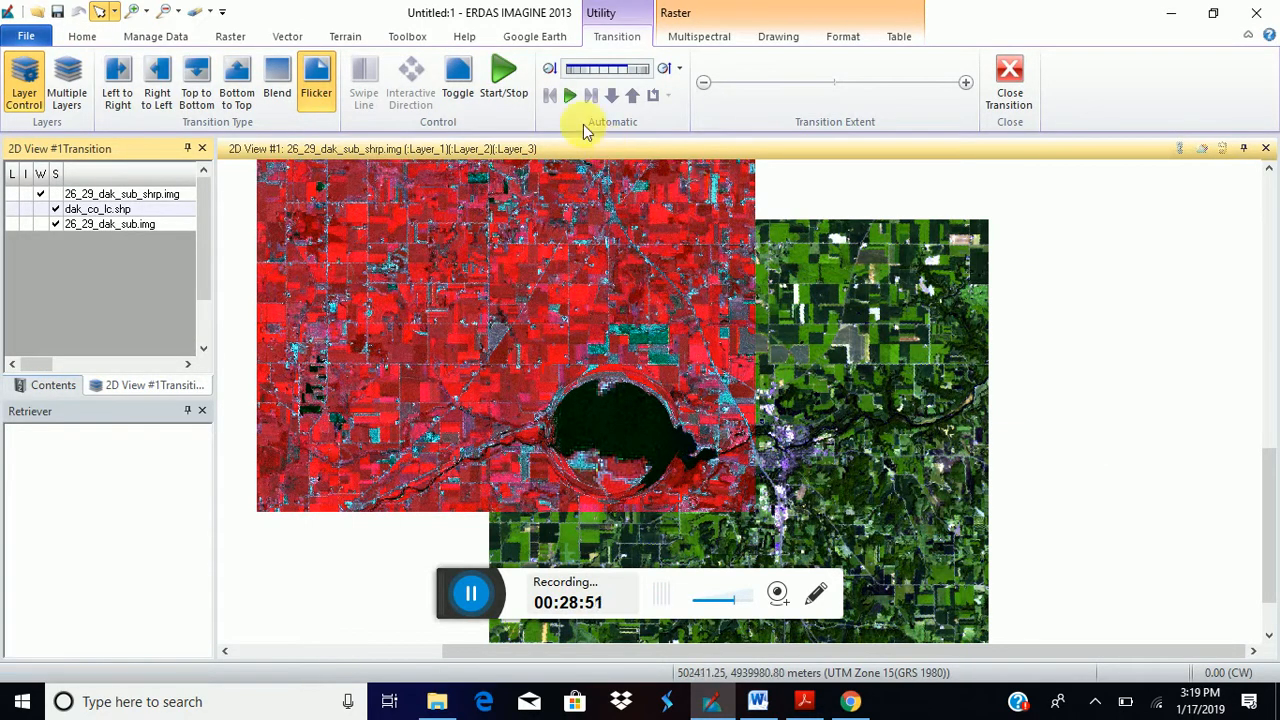
pyautogui.click(509, 73)
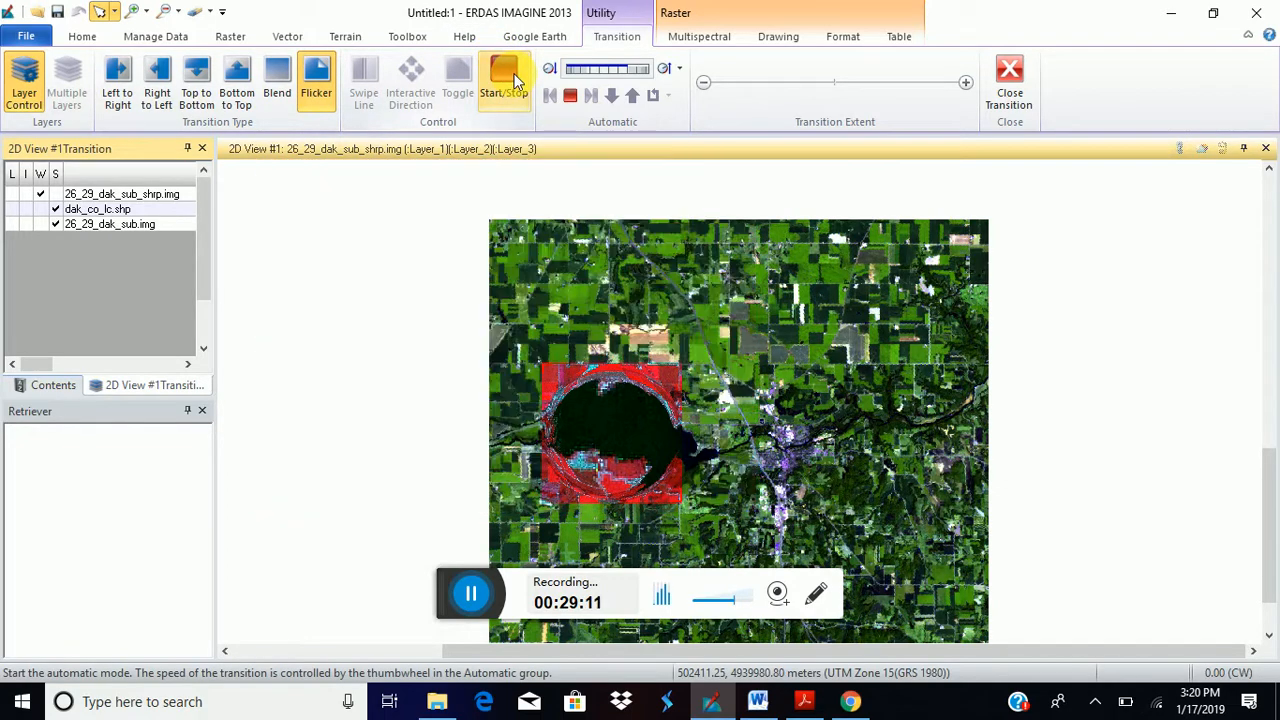
pyautogui.click(508, 78)
pyautogui.click(513, 80)
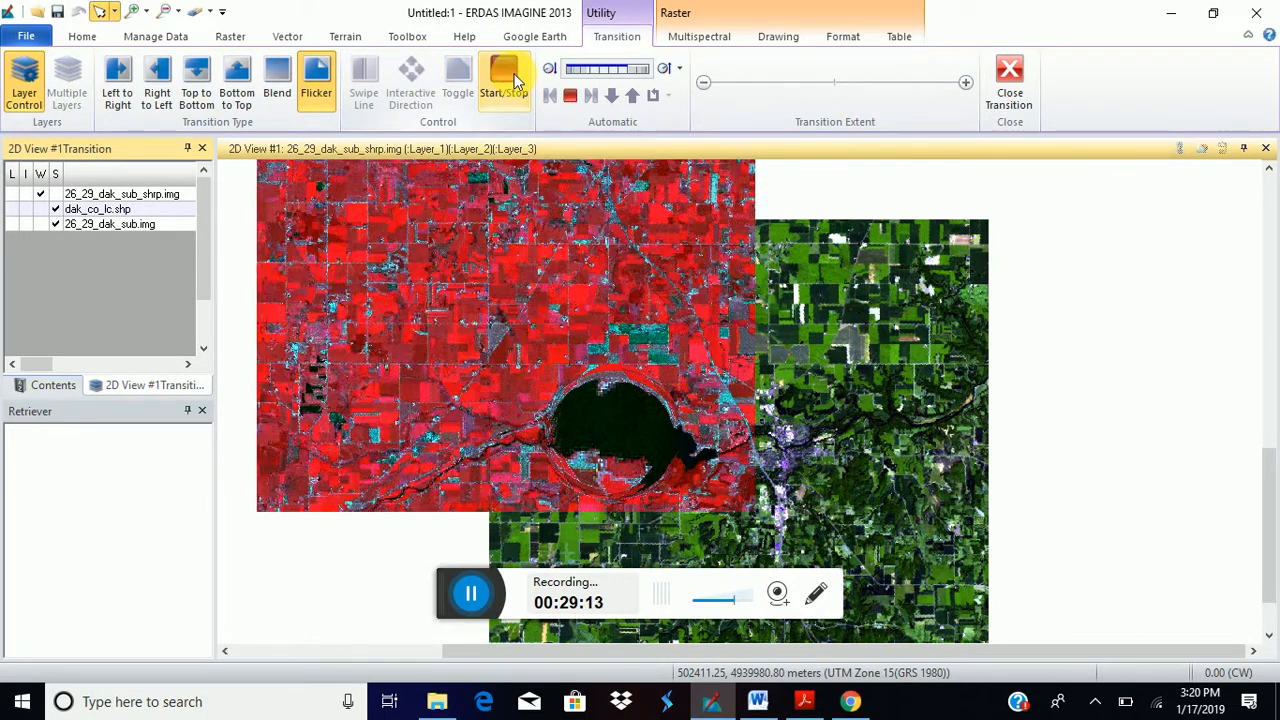
pyautogui.click(514, 80)
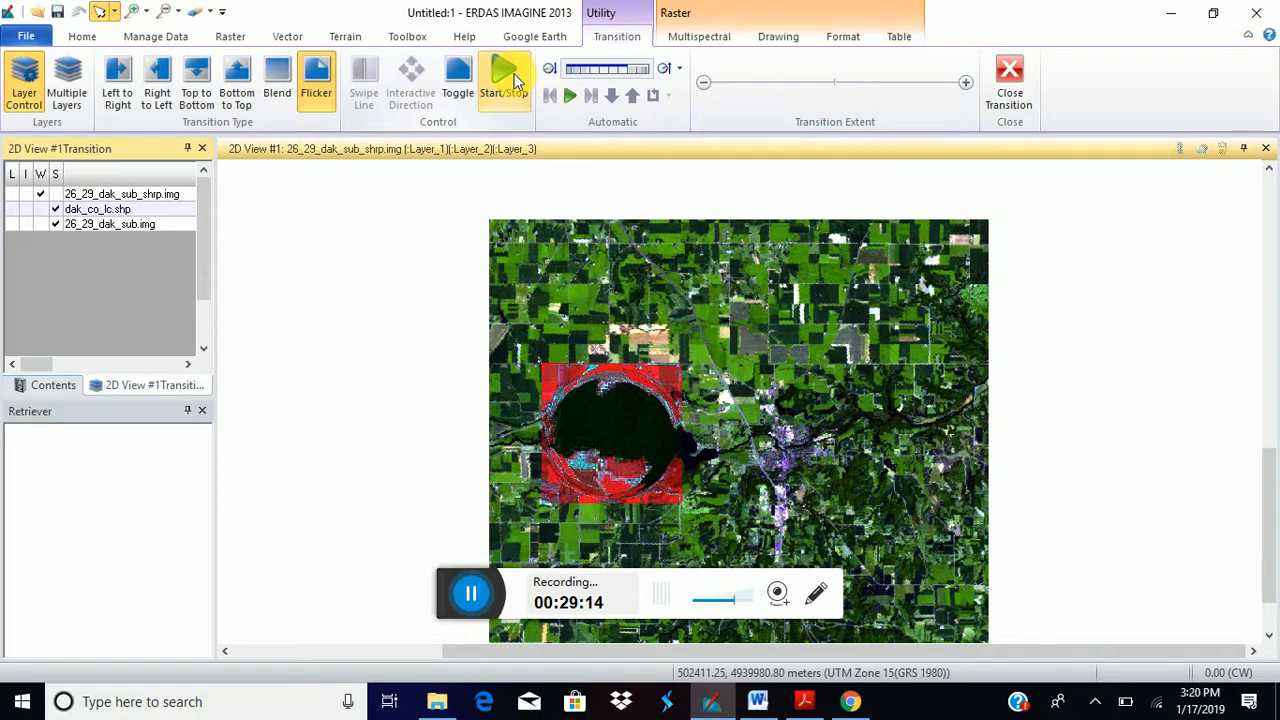
pyautogui.click(514, 80)
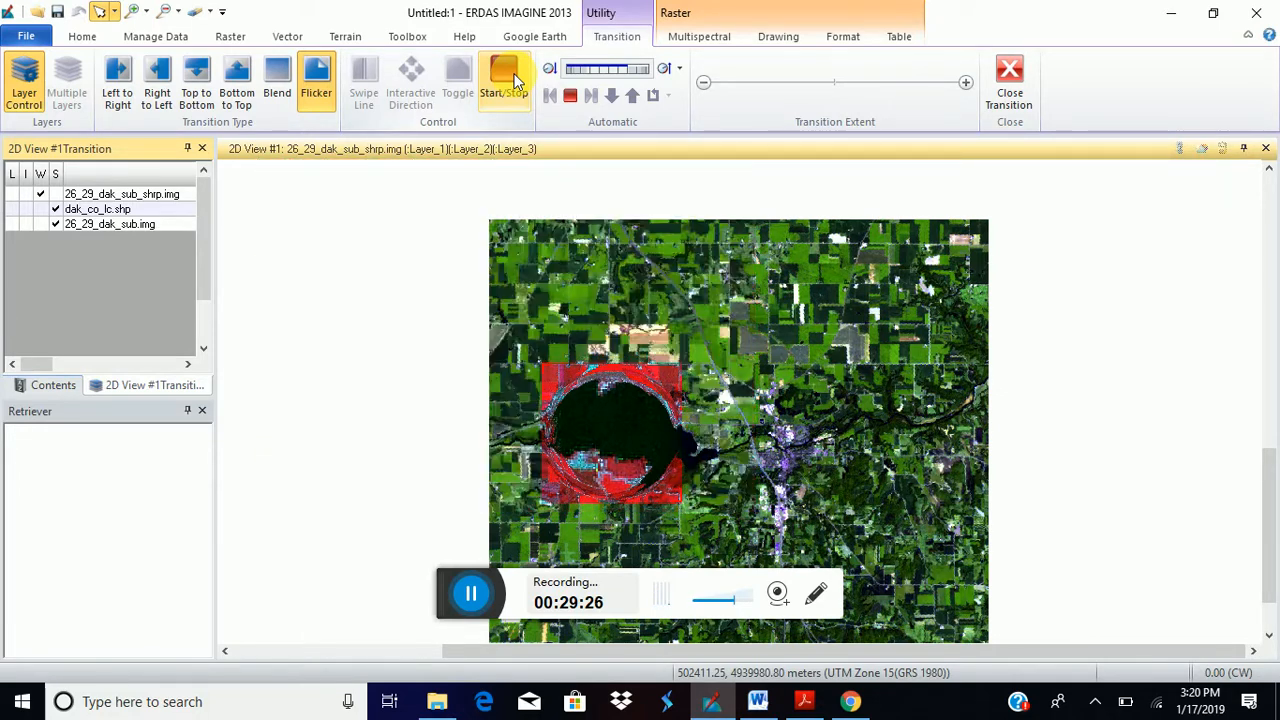
pyautogui.click(514, 82)
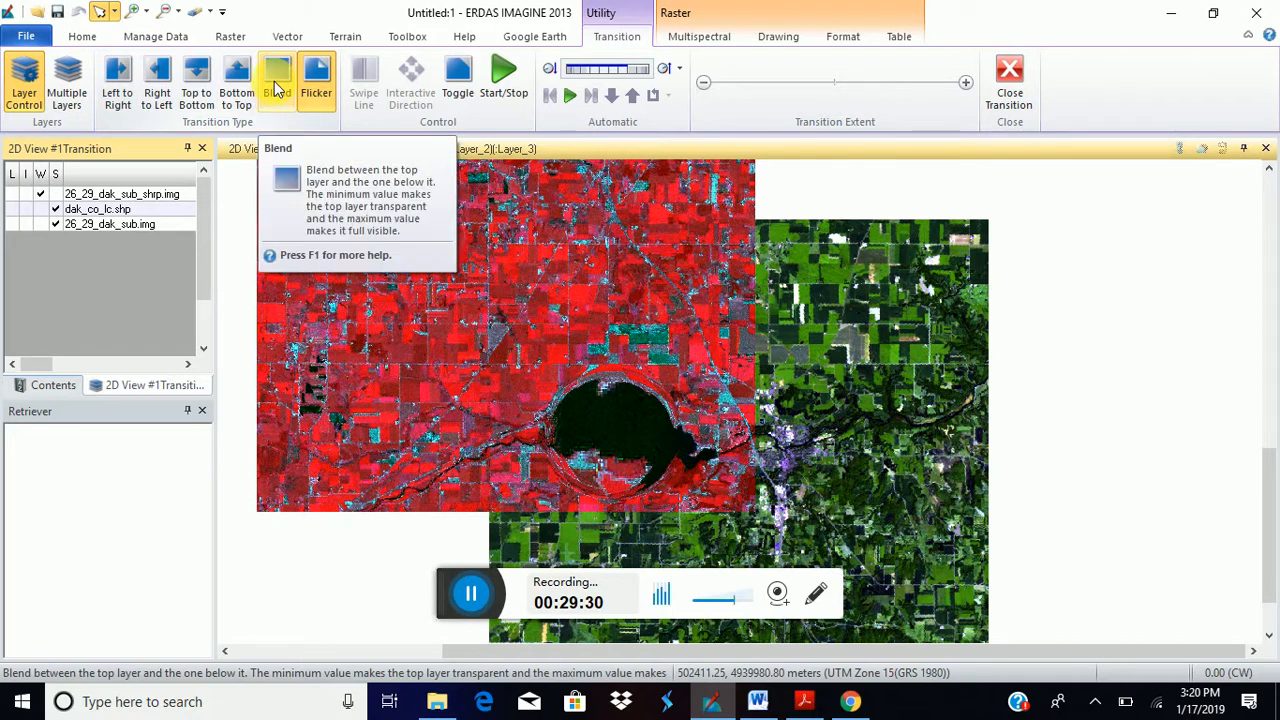
# Compare 26_29_dak_sub_shrp.img with the layers below using the Blend transition in automatic mode, and close the transition layer list.
pyautogui.click(277, 92)
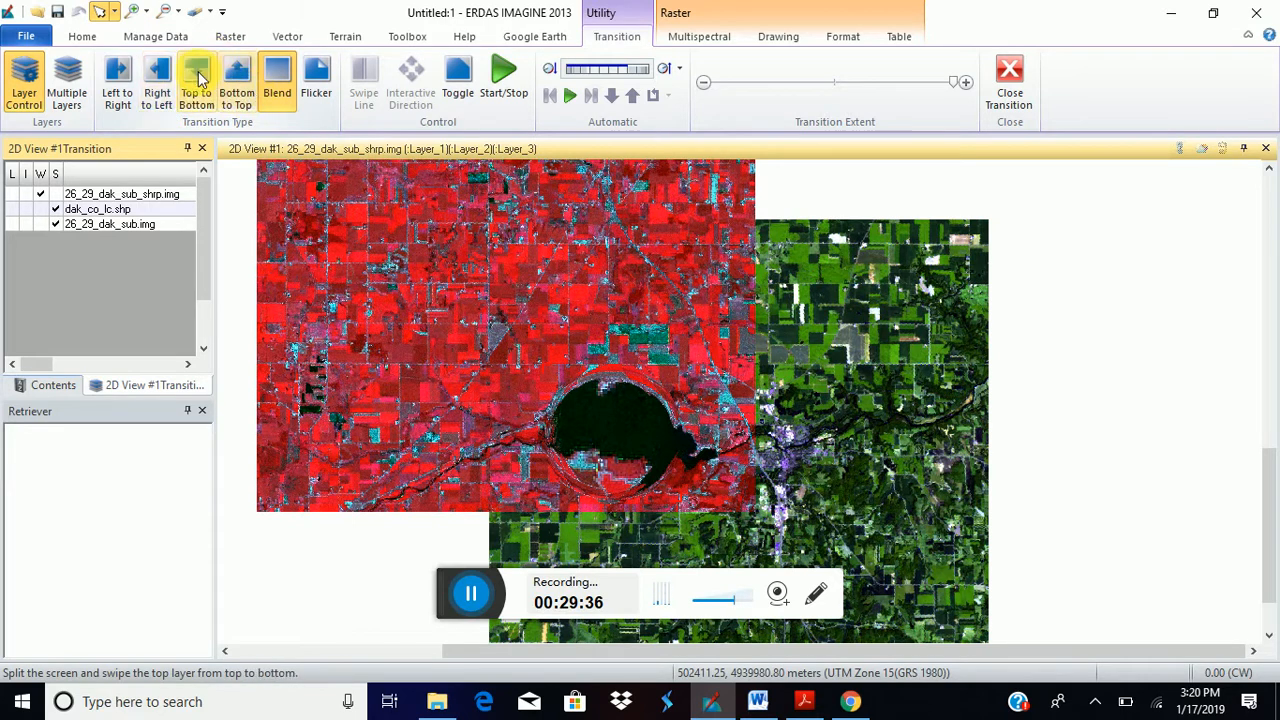
pyautogui.click(504, 80)
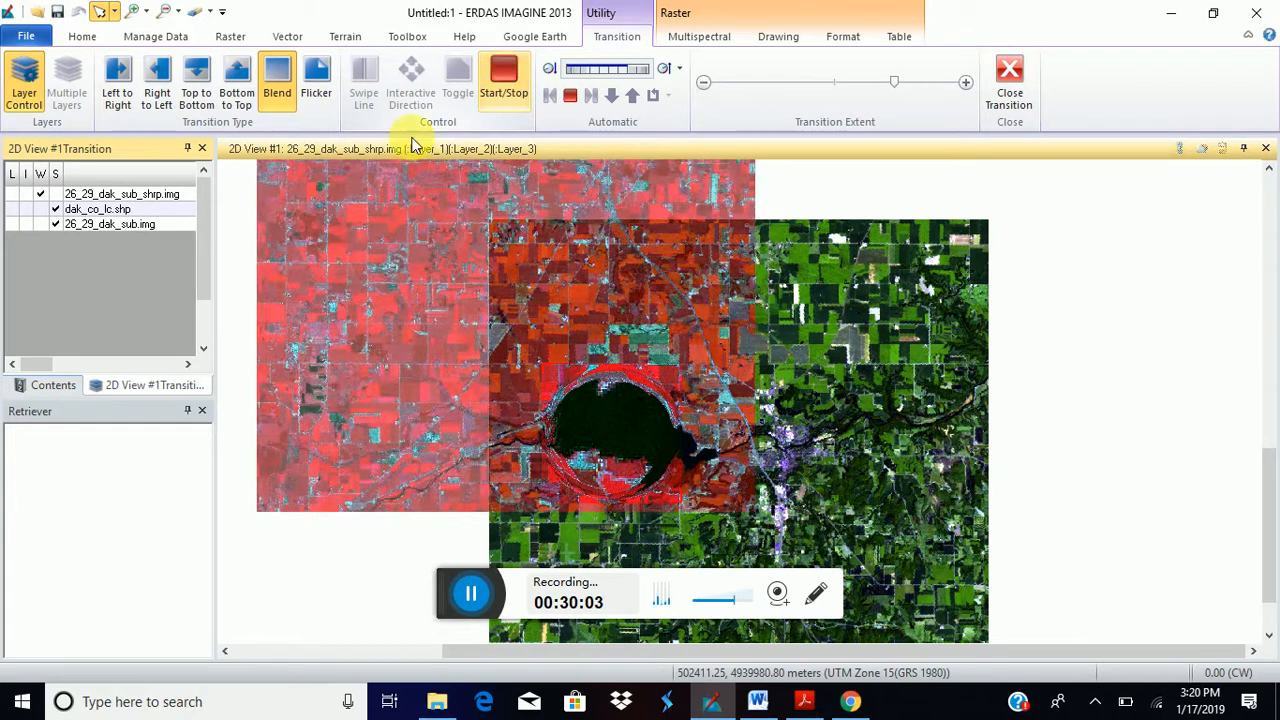
pyautogui.click(202, 148)
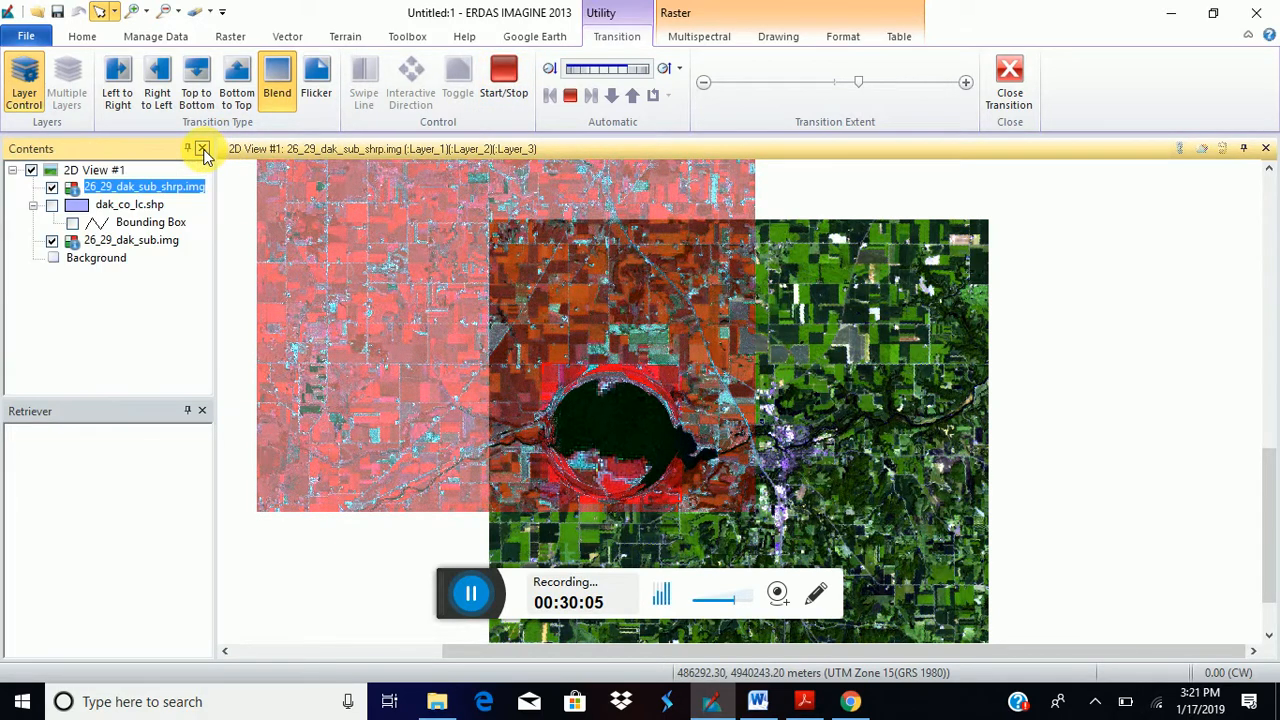
# Hide the 26_29_dak_sub_shrp.img and 26_29_dak_sub.img layers in the 2D view.
pyautogui.click(115, 187)
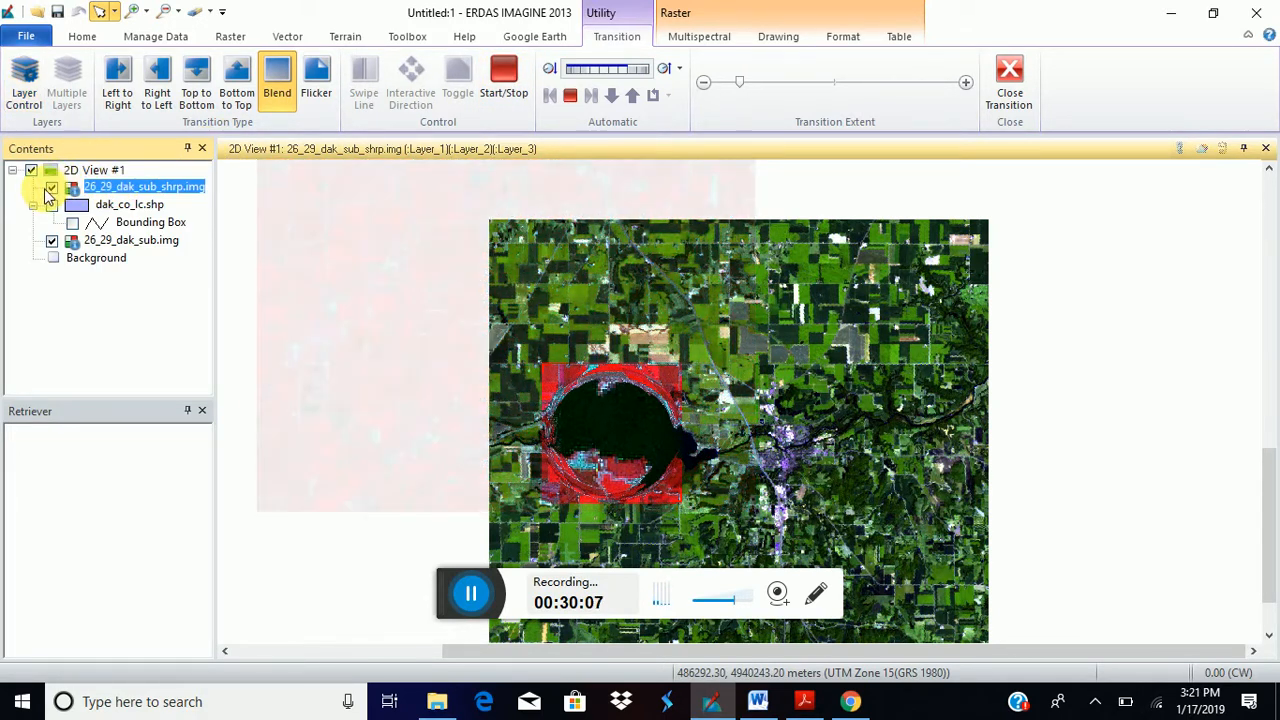
pyautogui.click(52, 190)
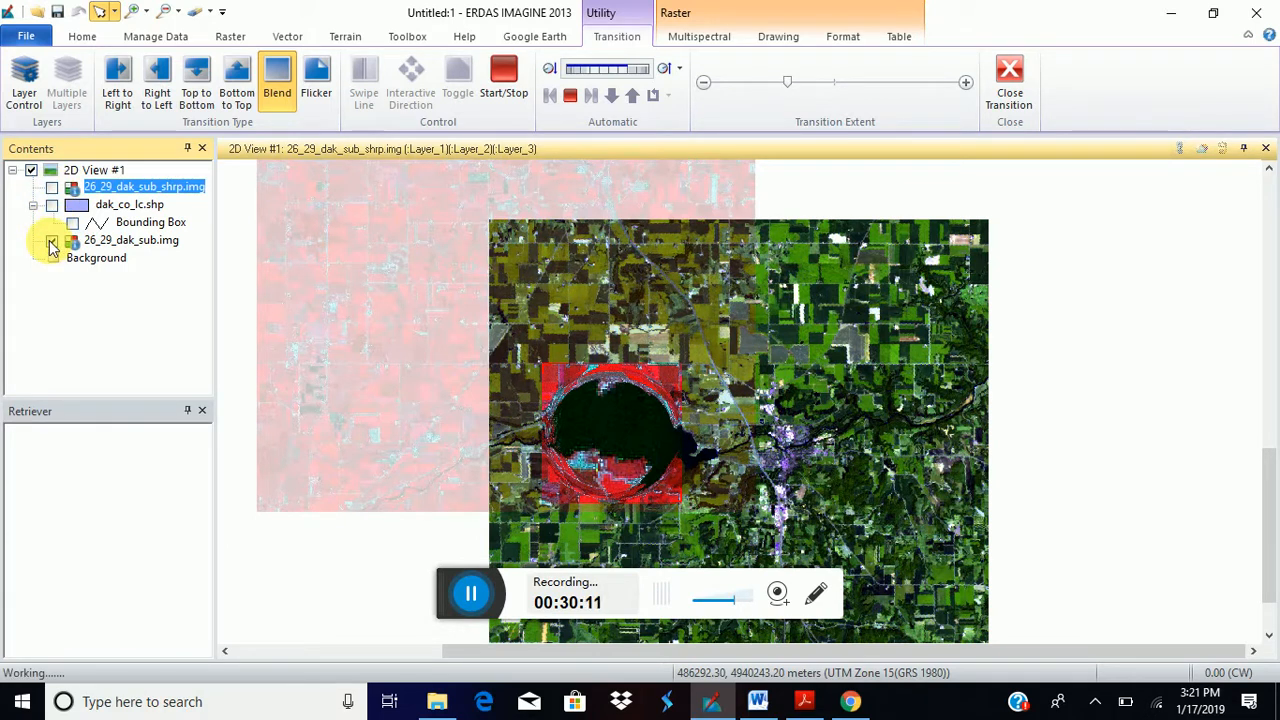
pyautogui.click(52, 244)
pyautogui.click(475, 590)
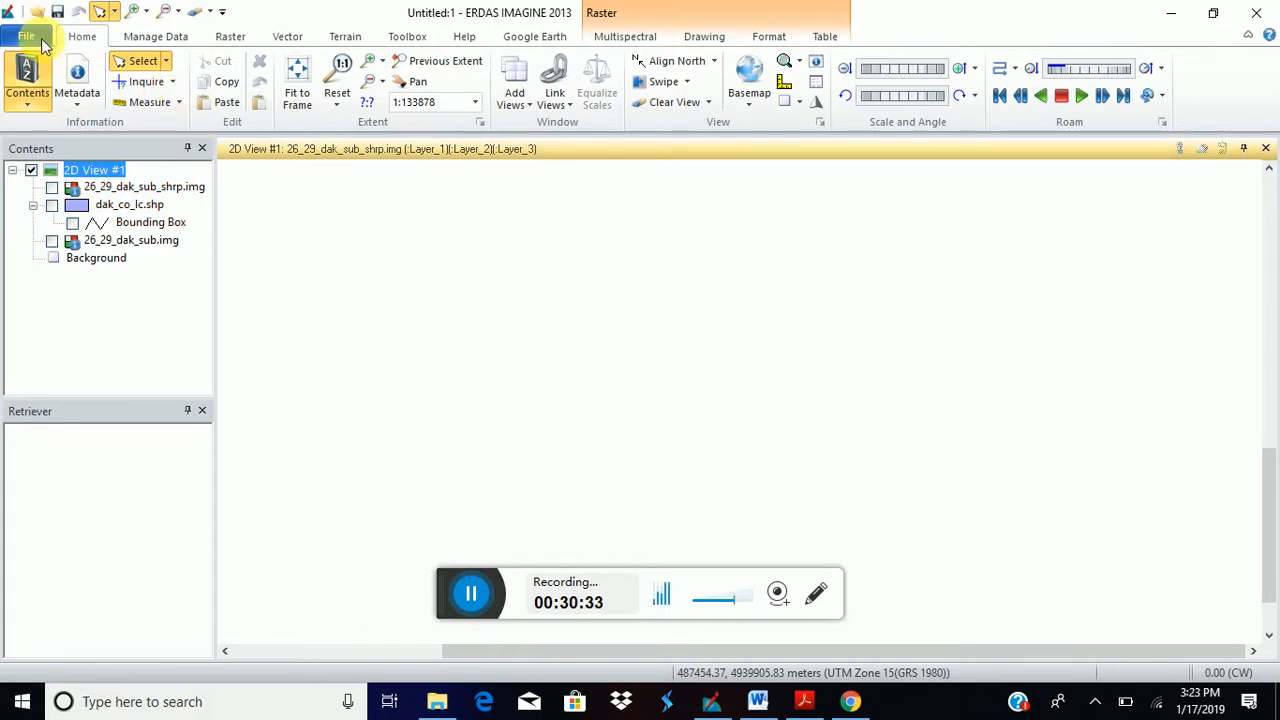
# Add the JPEG 2000 raster T37NDG_20171230T074319_B01.jp2 from the LayerStack_DATA folder to the 2D view.
pyautogui.rightClick(428, 303)
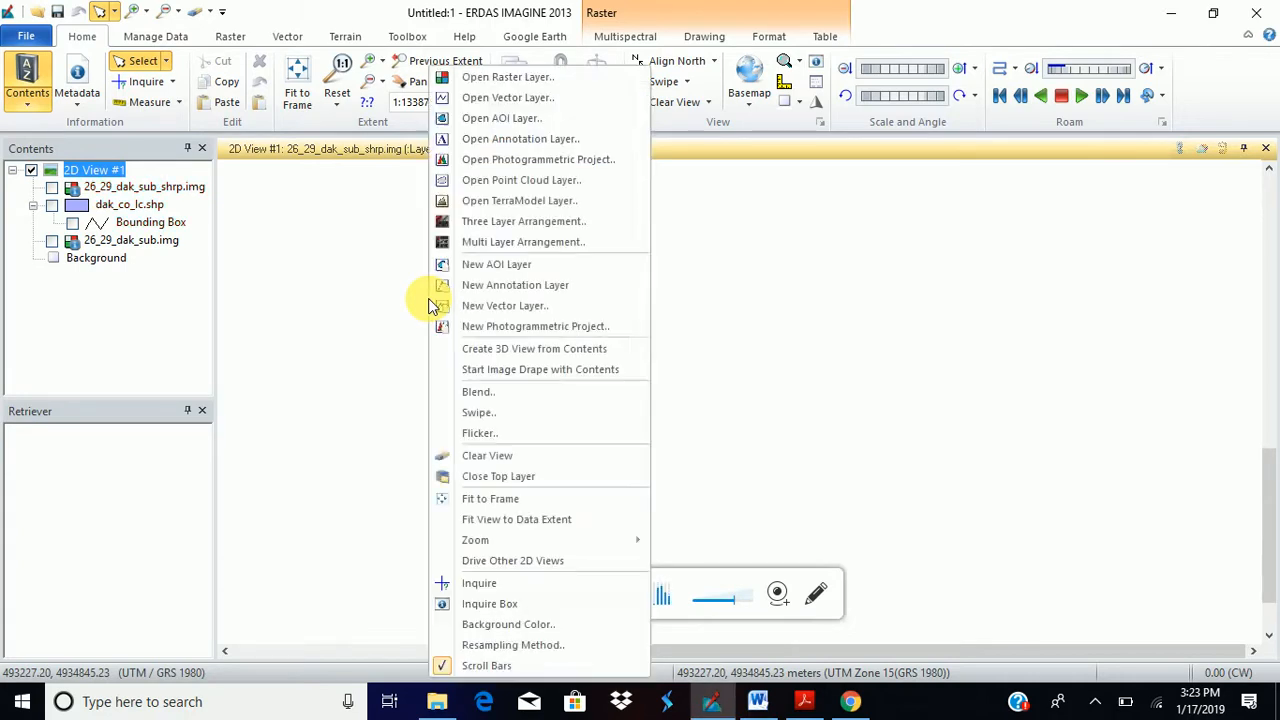
pyautogui.click(512, 78)
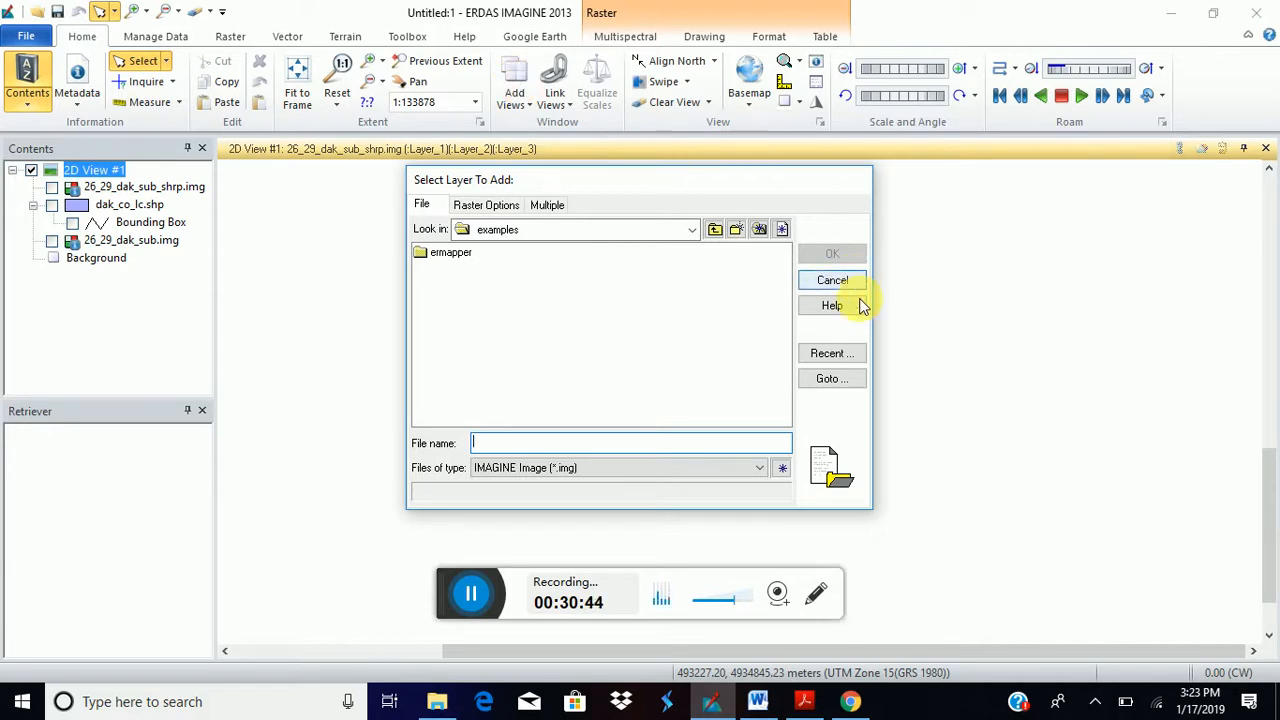
pyautogui.click(829, 355)
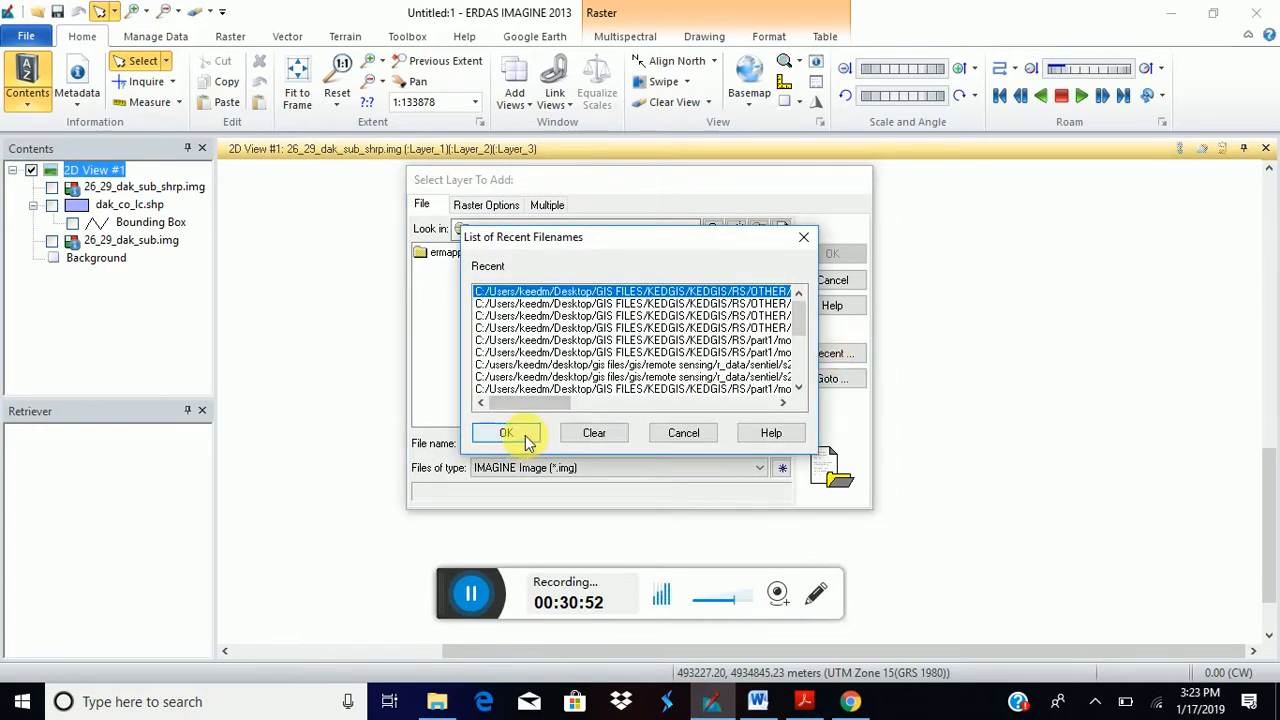
pyautogui.click(520, 432)
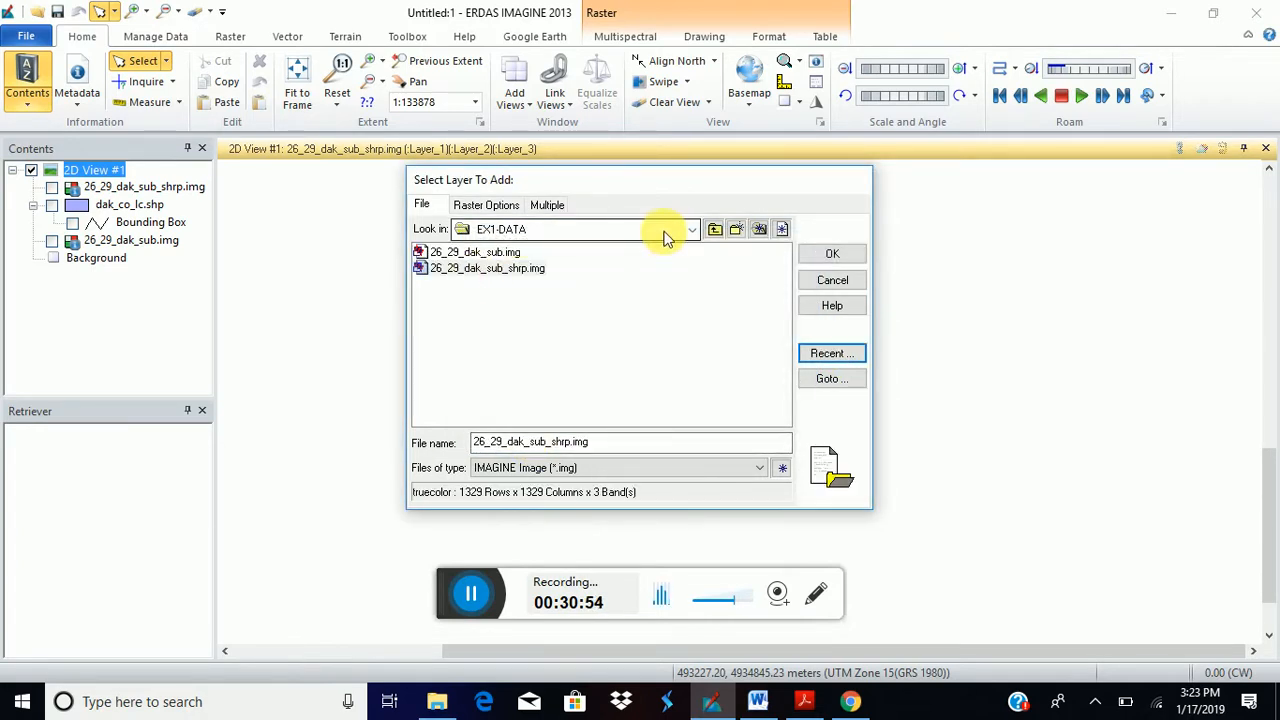
pyautogui.click(713, 230)
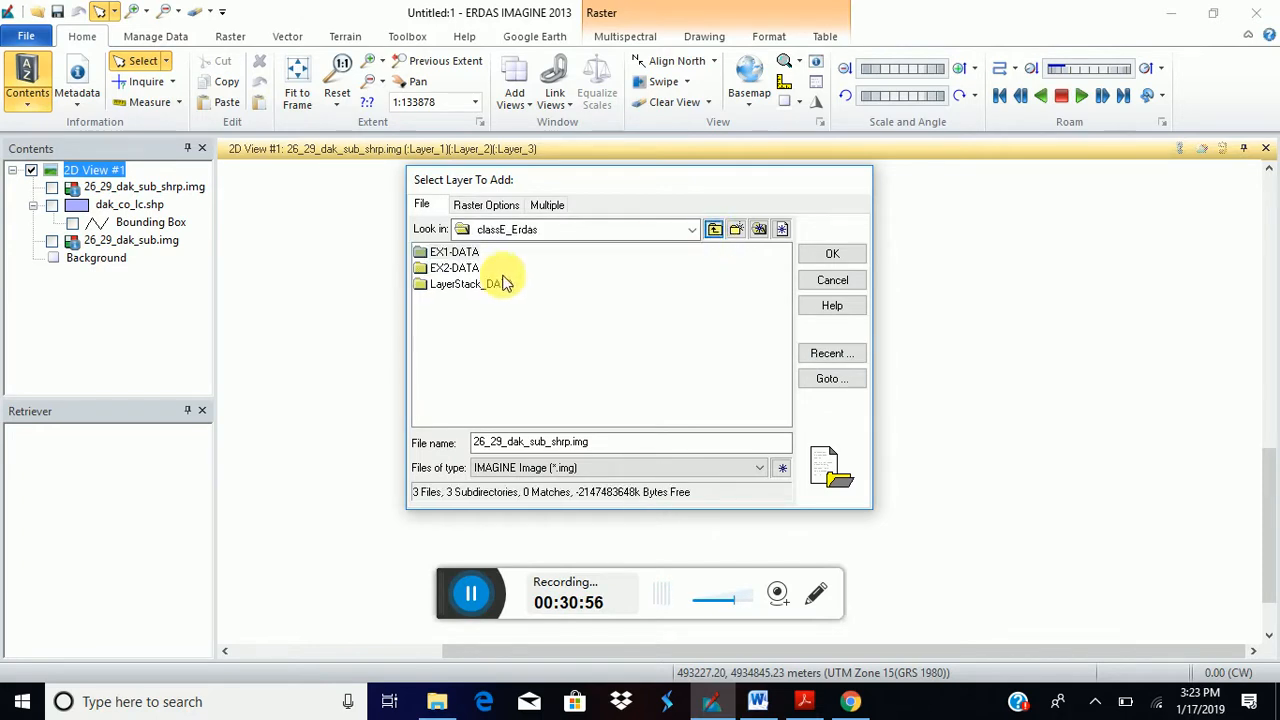
pyautogui.doubleClick(473, 287)
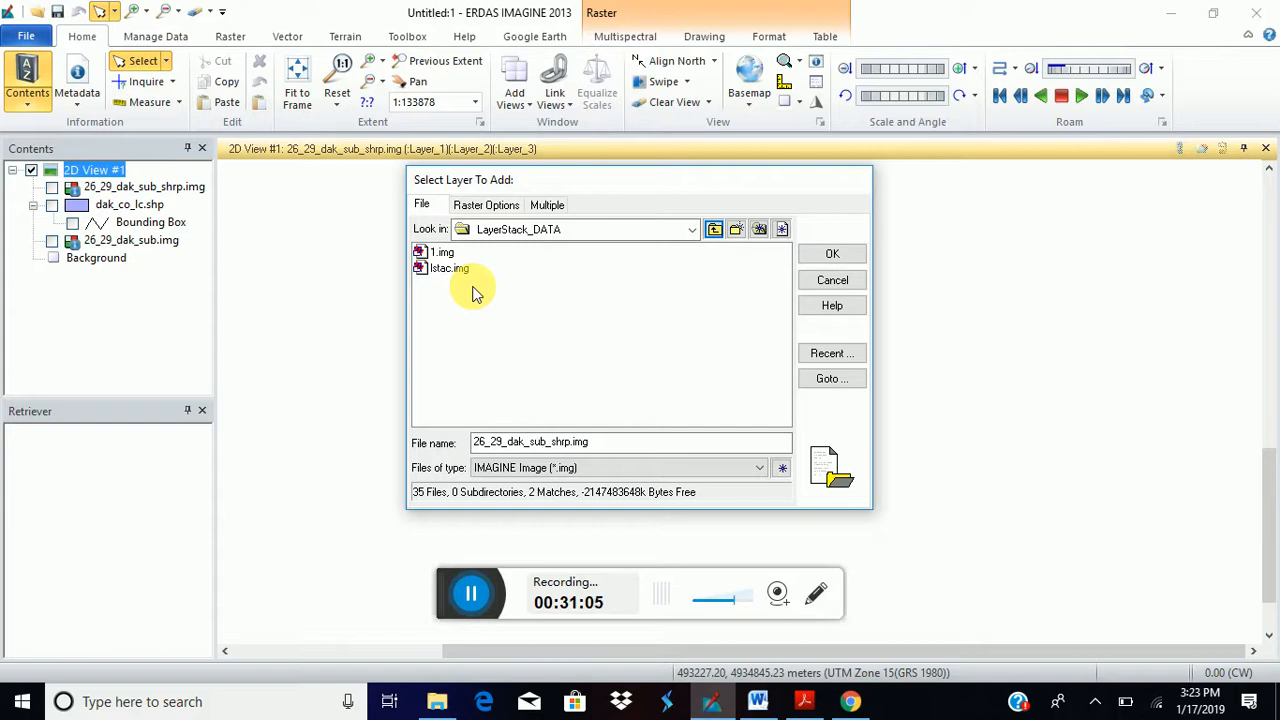
pyautogui.click(595, 471)
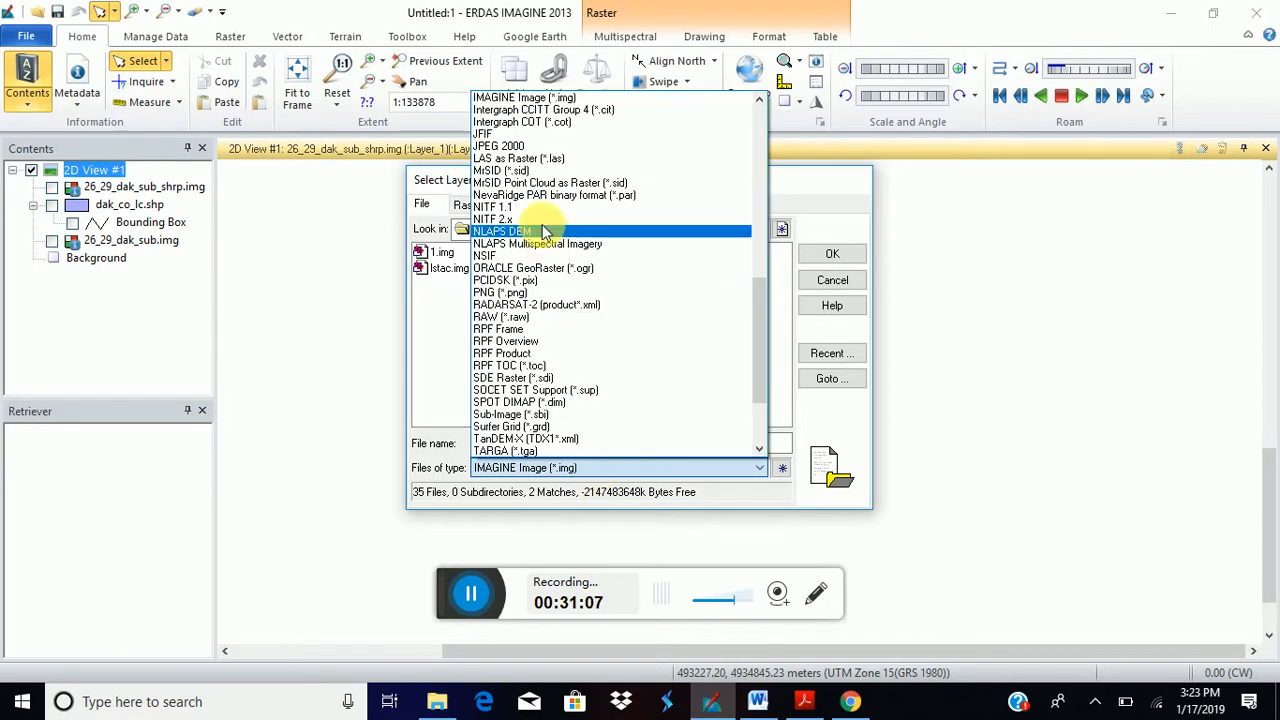
pyautogui.click(505, 146)
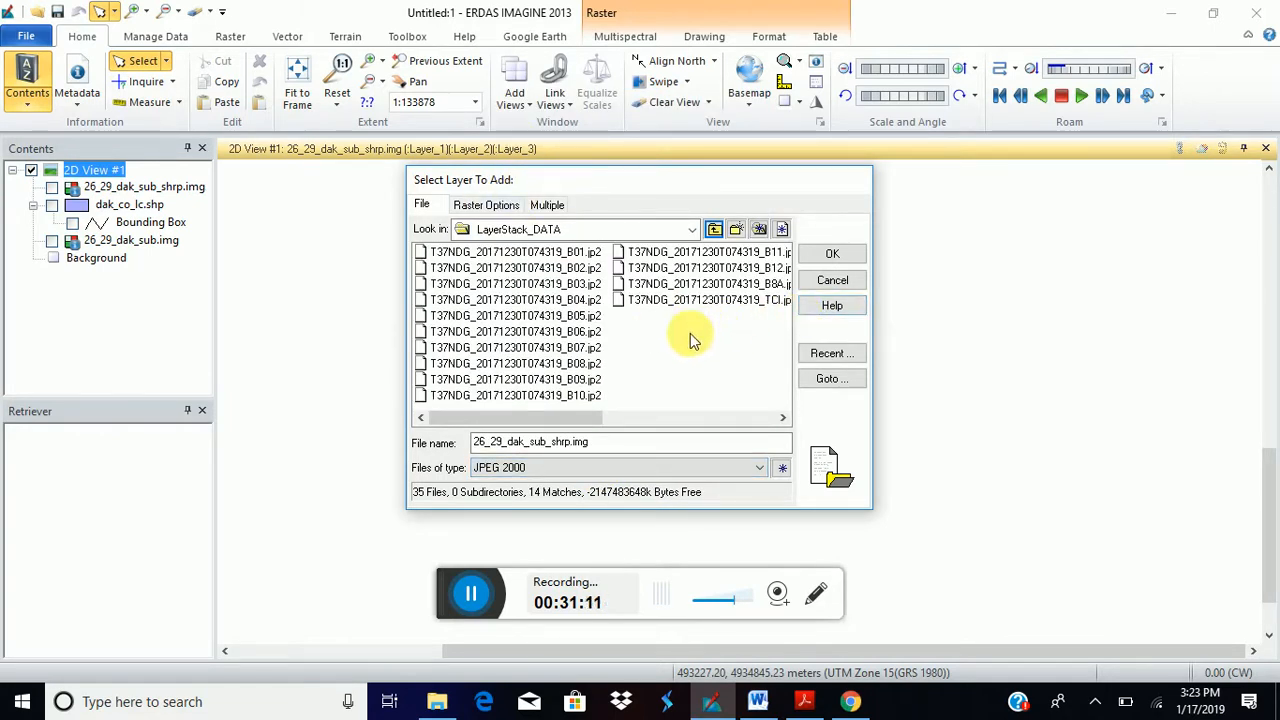
pyautogui.click(536, 255)
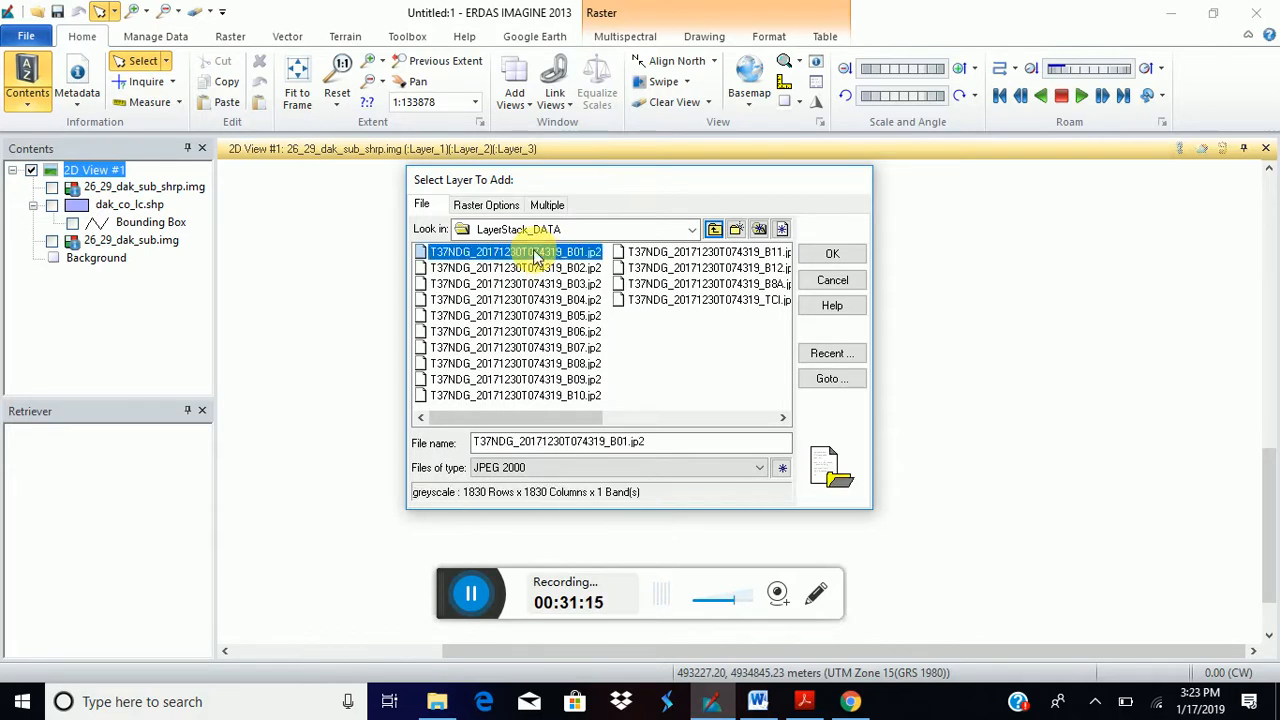
pyautogui.click(833, 255)
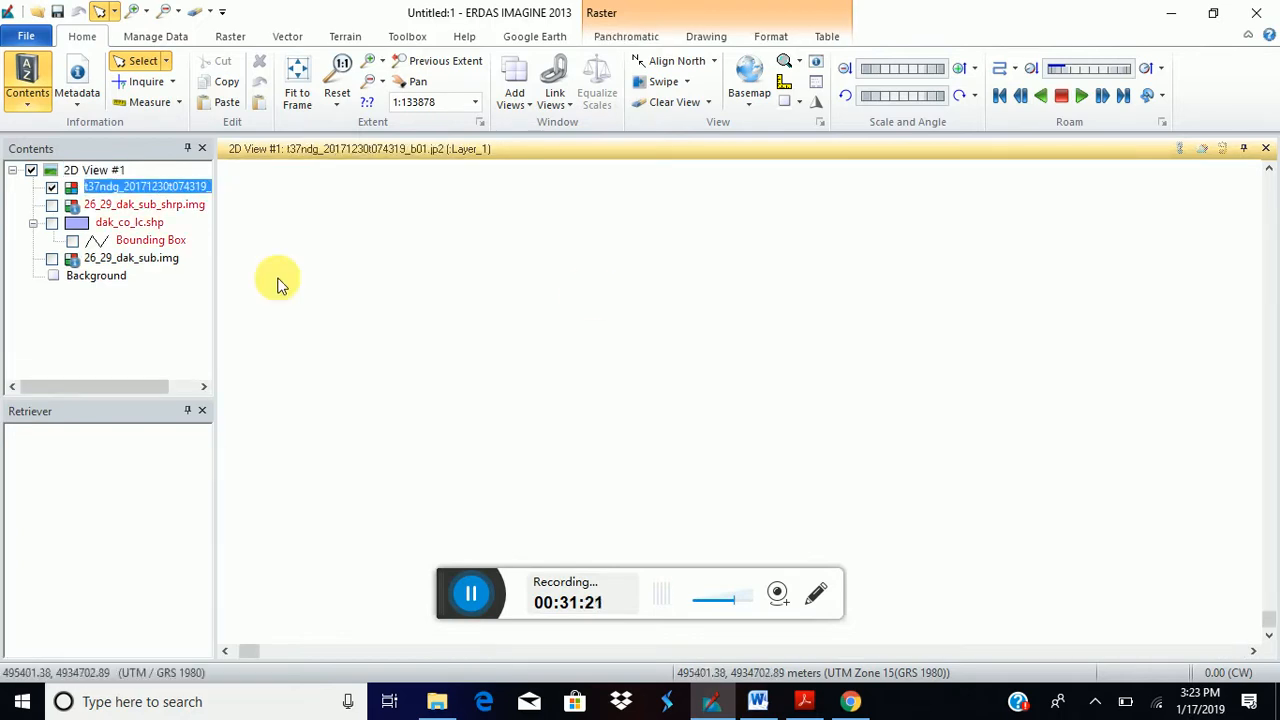
# Try to bring the B01 band into view by fitting its layer to the window and the view to the frame.
pyautogui.rightClick(133, 188)
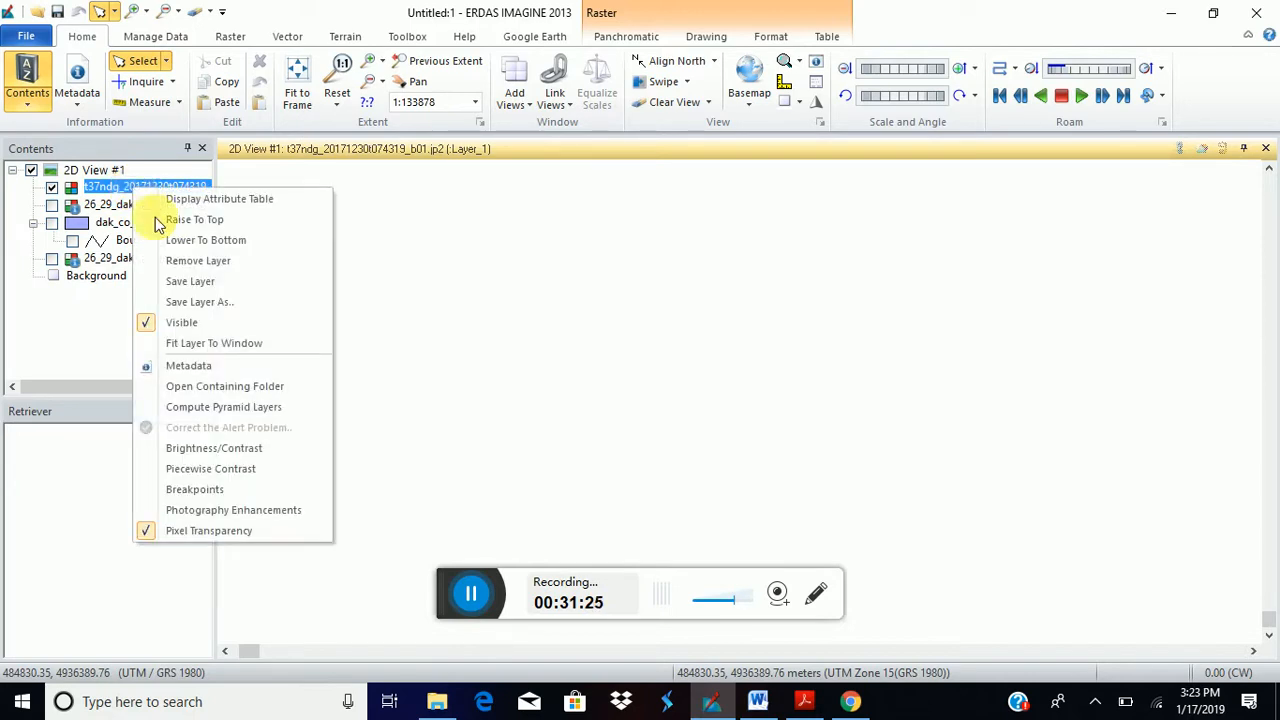
pyautogui.click(204, 343)
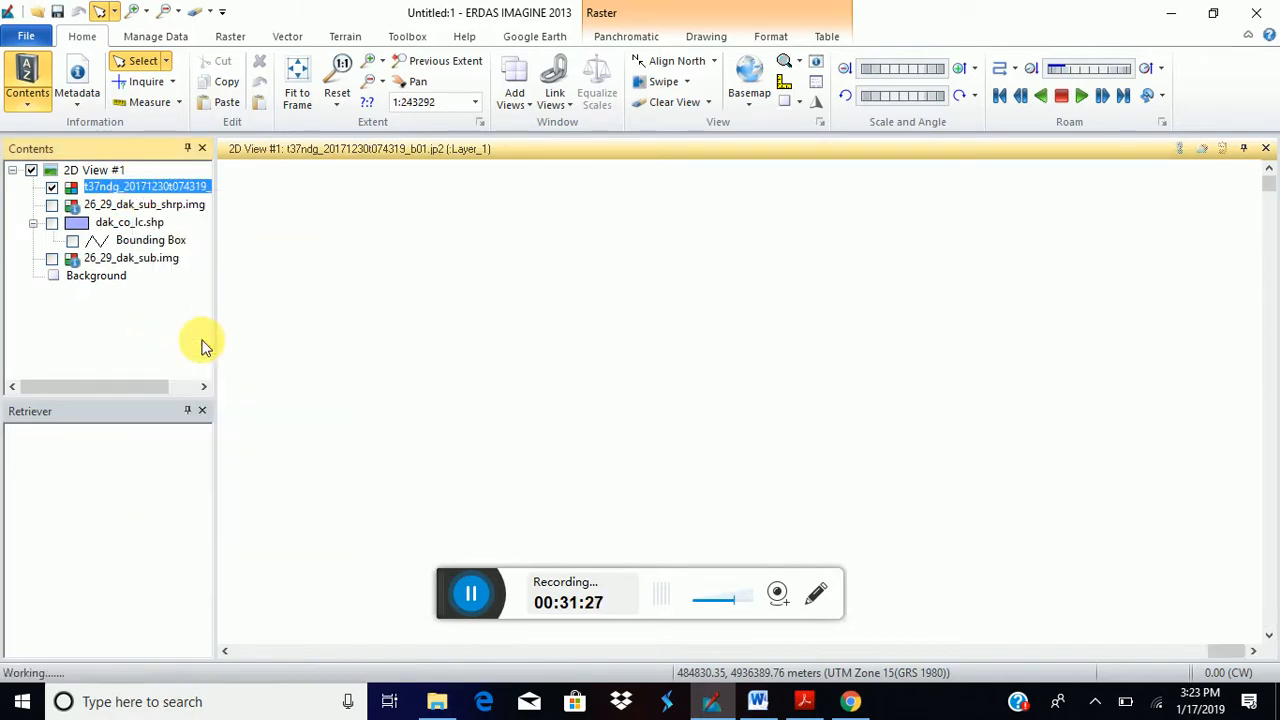
pyautogui.rightClick(145, 191)
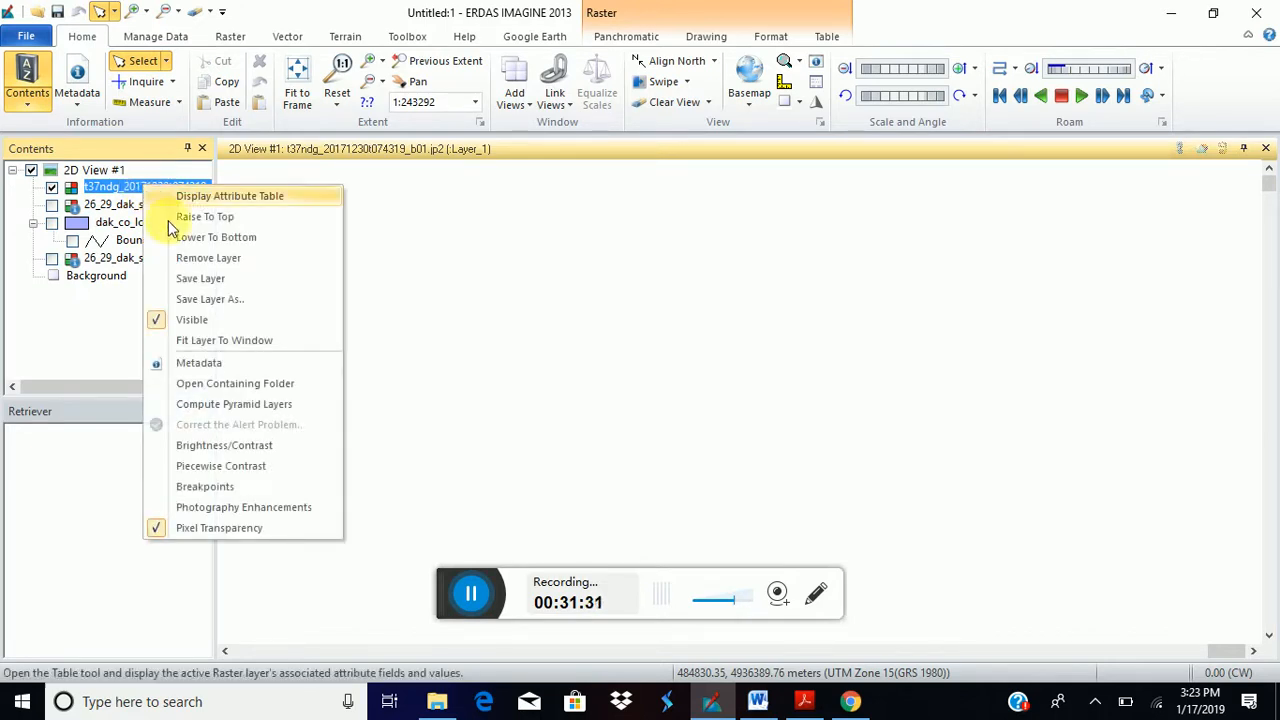
pyautogui.click(217, 341)
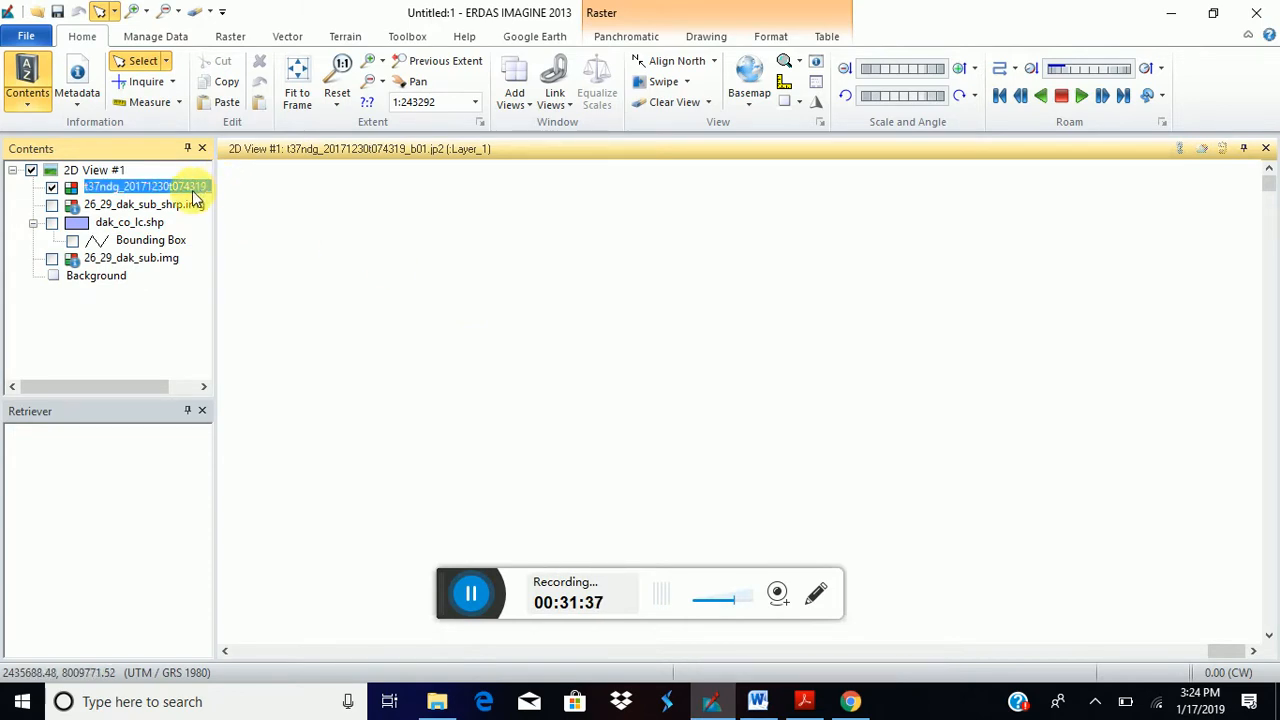
pyautogui.rightClick(448, 280)
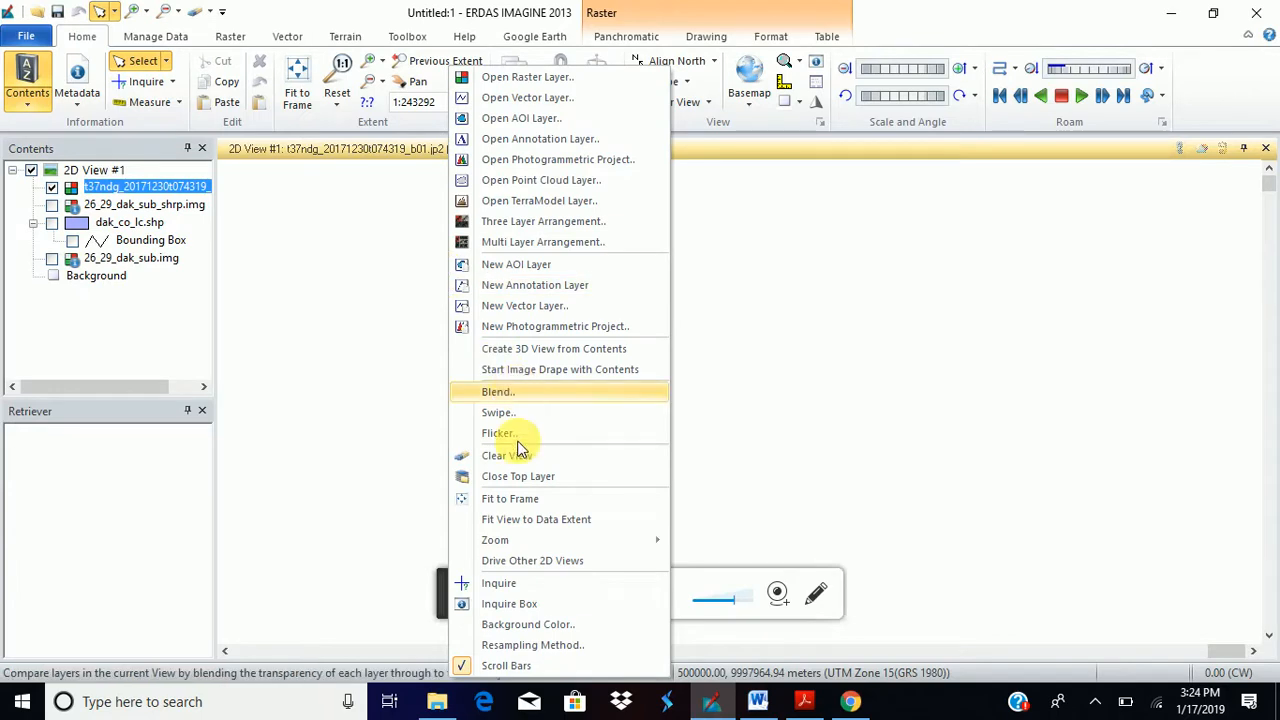
pyautogui.click(527, 503)
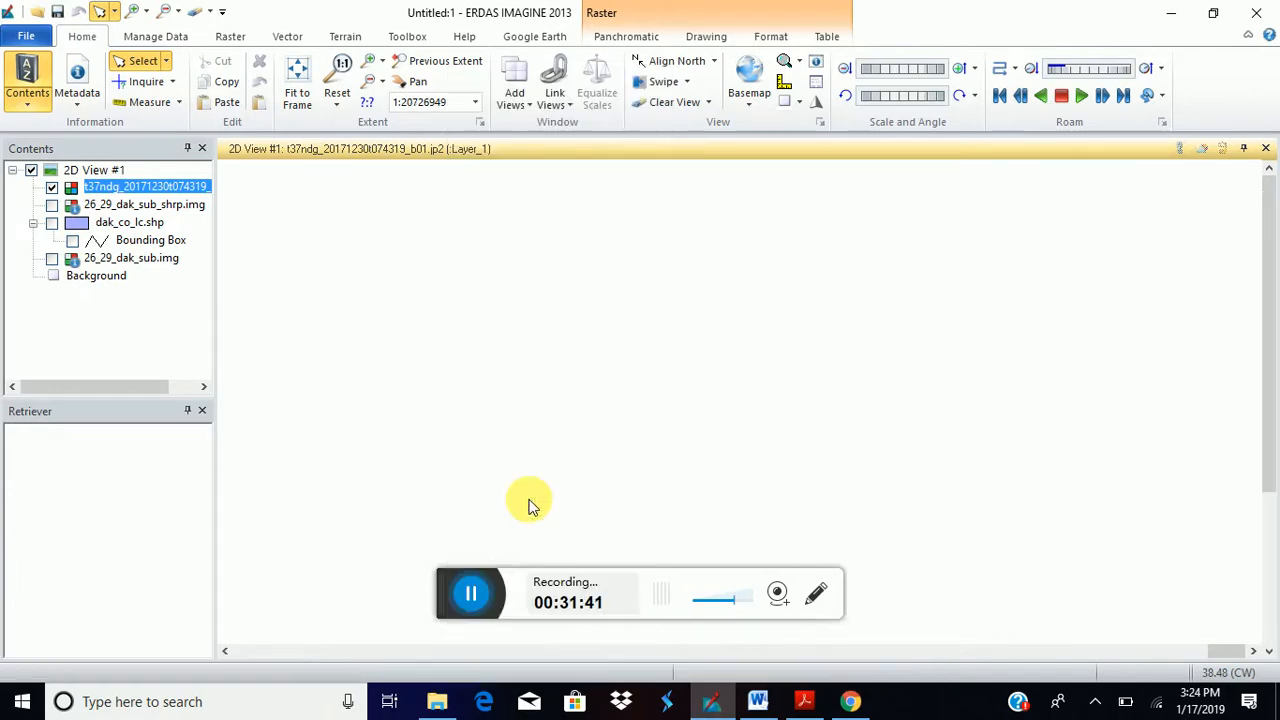
pyautogui.click(472, 594)
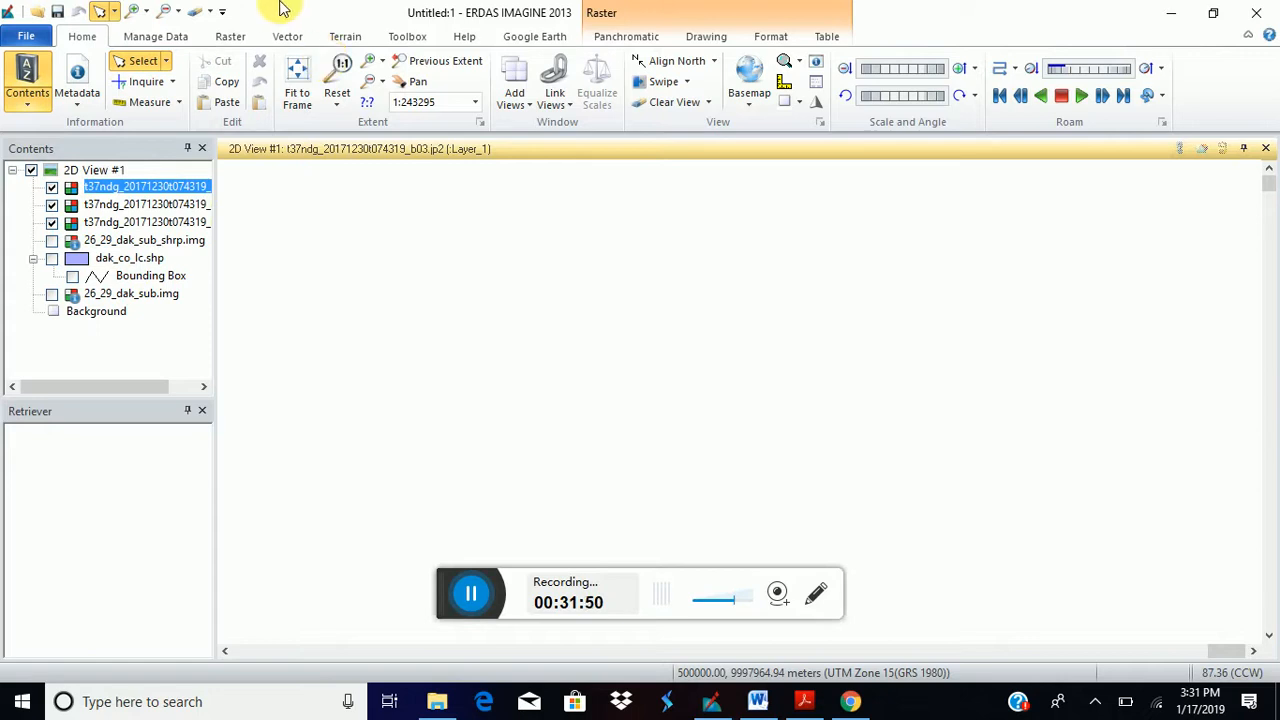
pyautogui.click(146, 38)
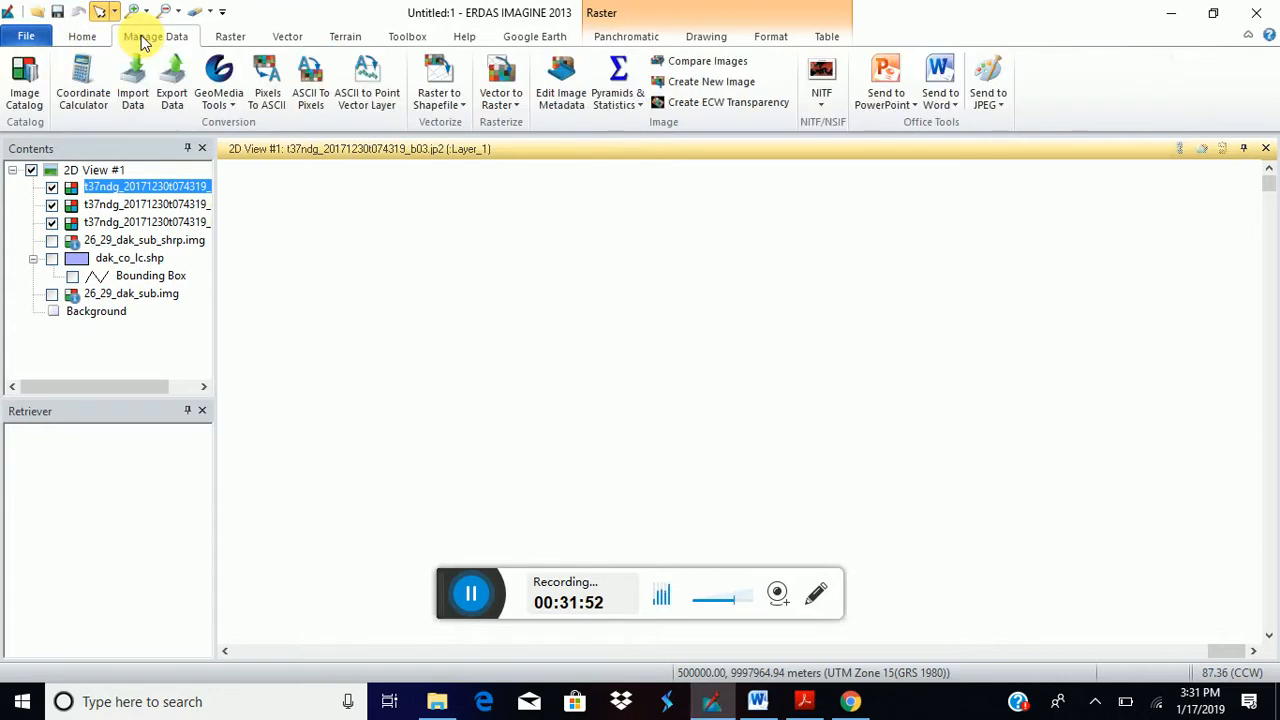
pyautogui.click(80, 37)
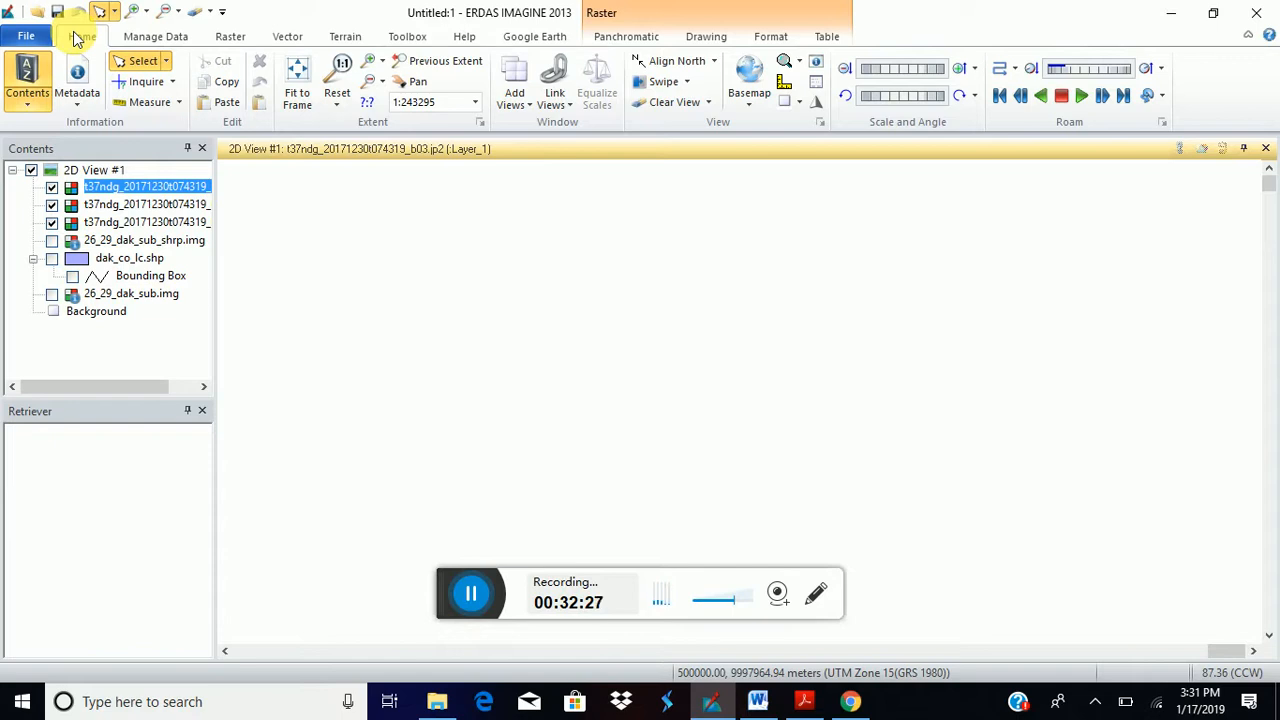
# Start a spectral Layer Stack and add T37NDG_20171230T074319_B01.jp2 to its stack list.
pyautogui.click(230, 38)
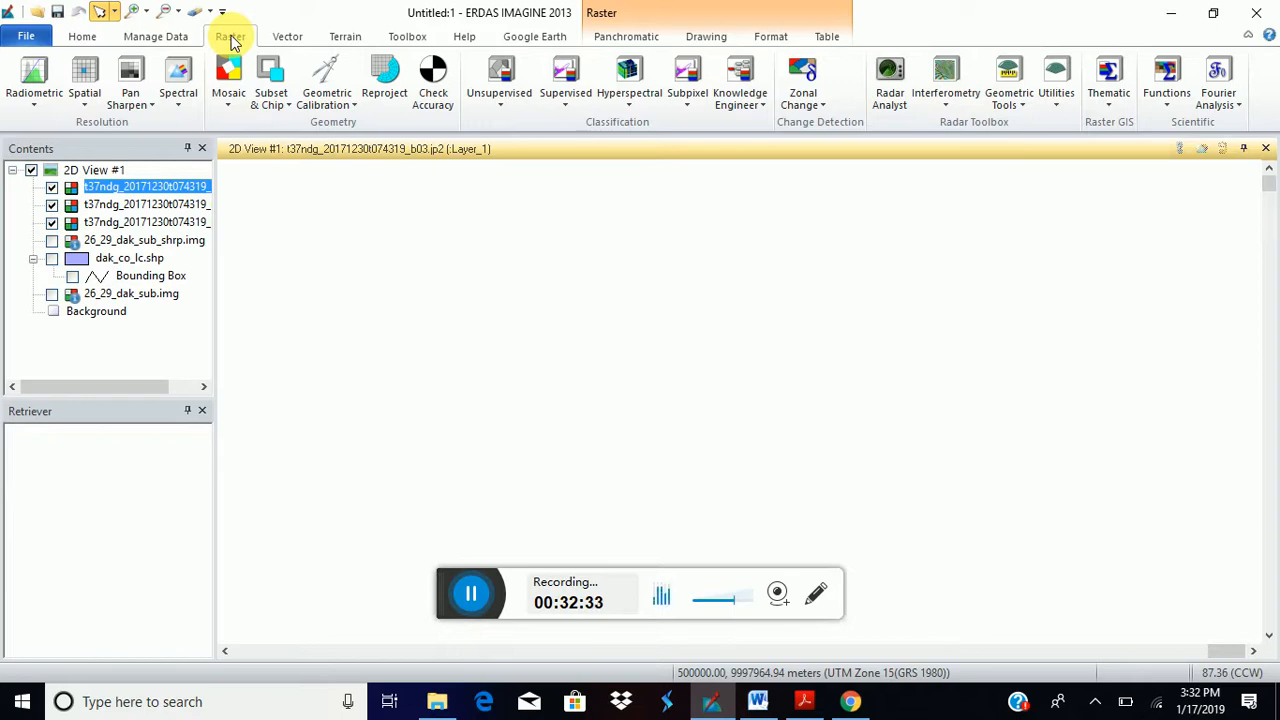
pyautogui.click(177, 106)
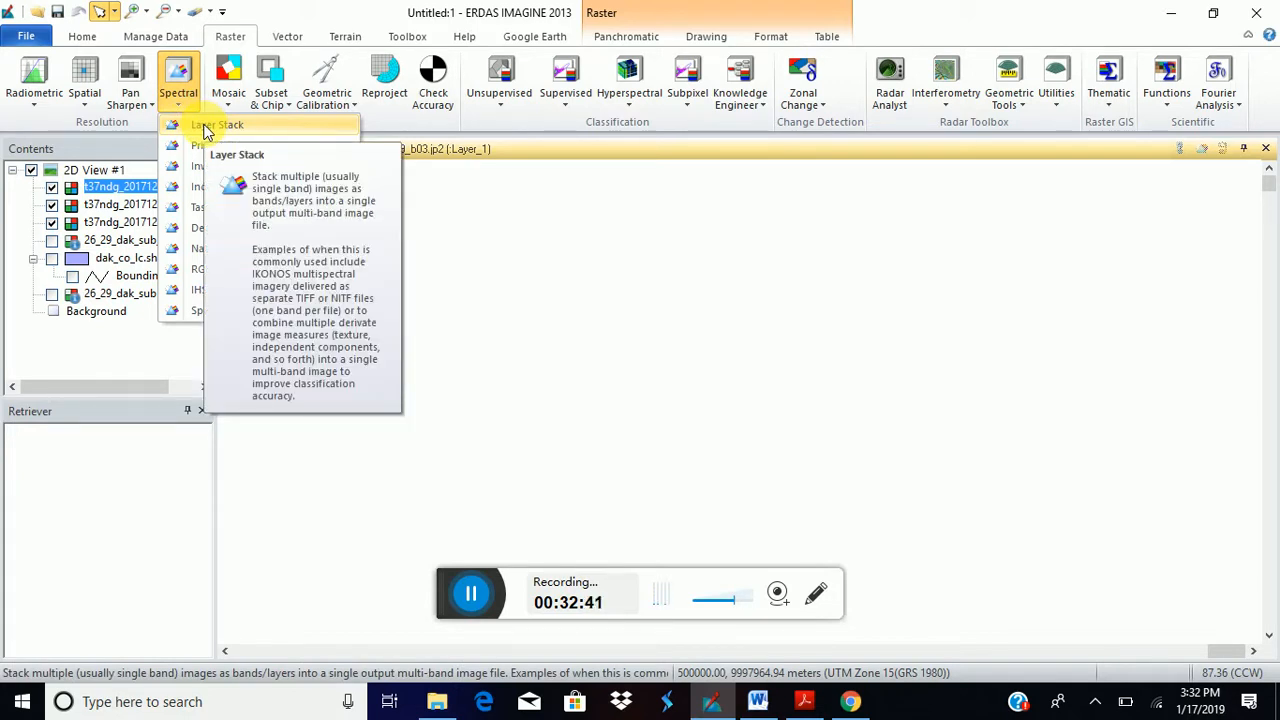
pyautogui.click(204, 128)
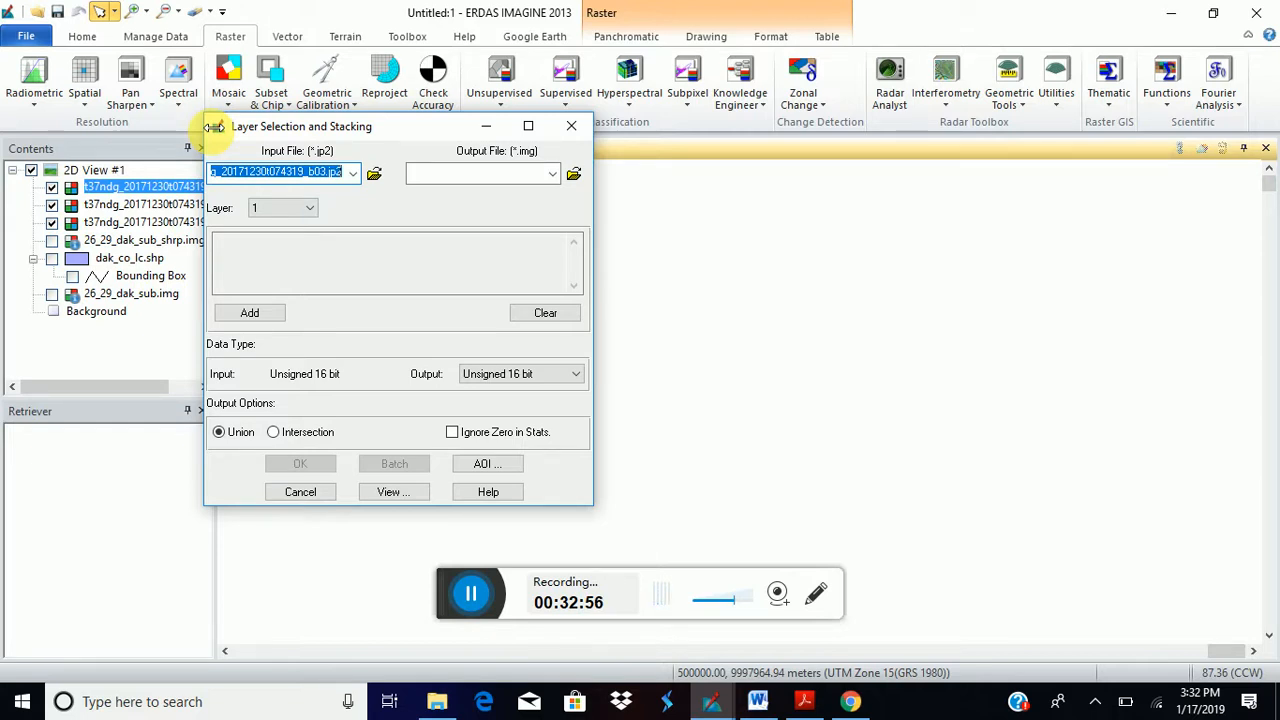
pyautogui.click(375, 177)
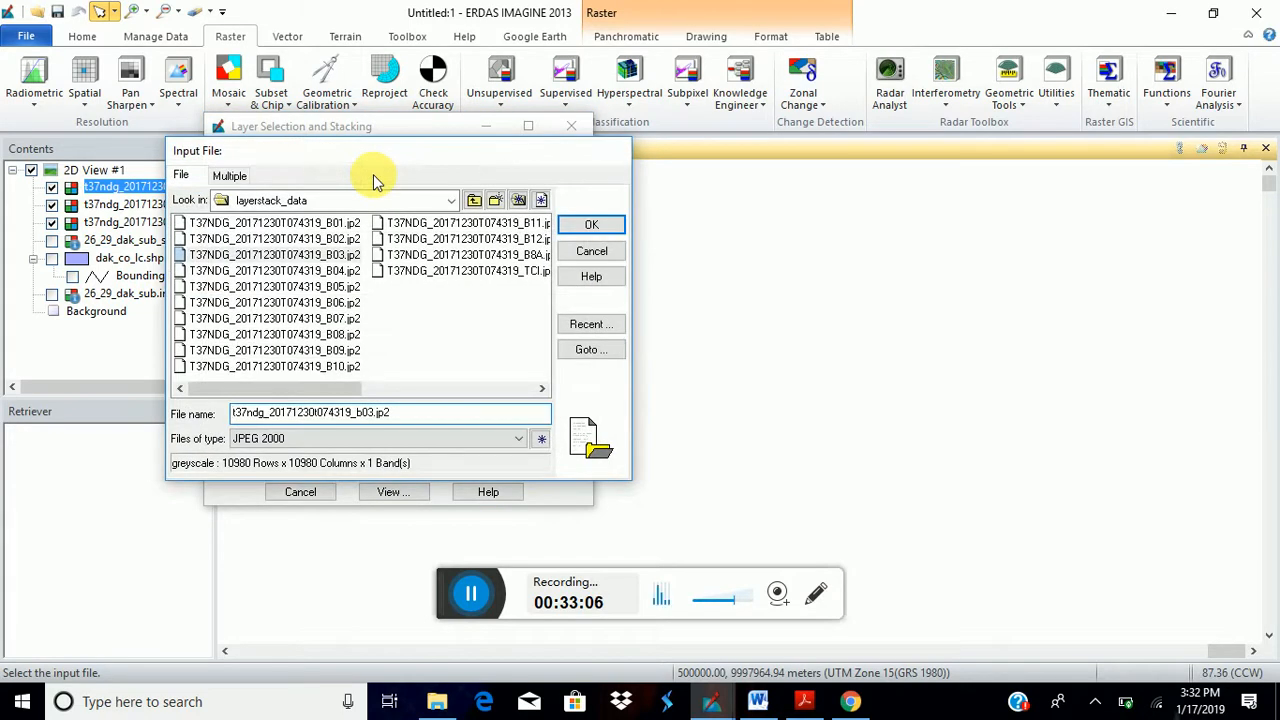
pyautogui.click(348, 229)
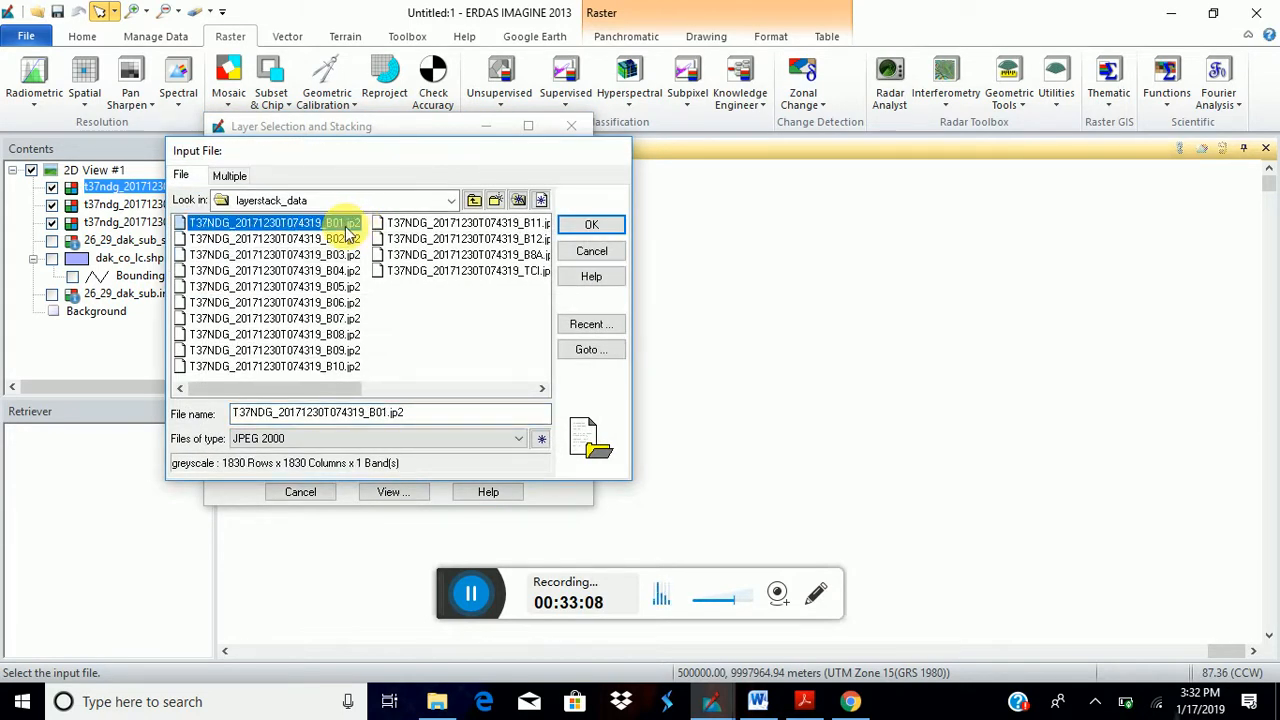
pyautogui.click(574, 227)
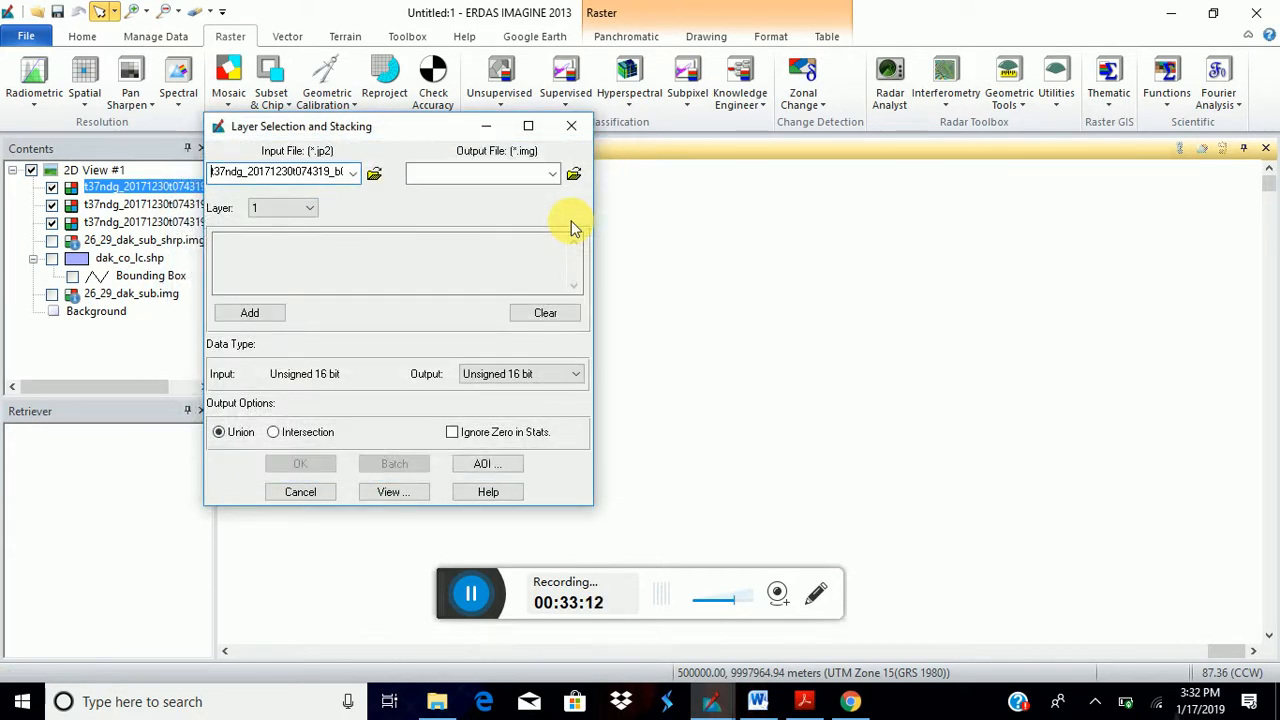
pyautogui.click(250, 314)
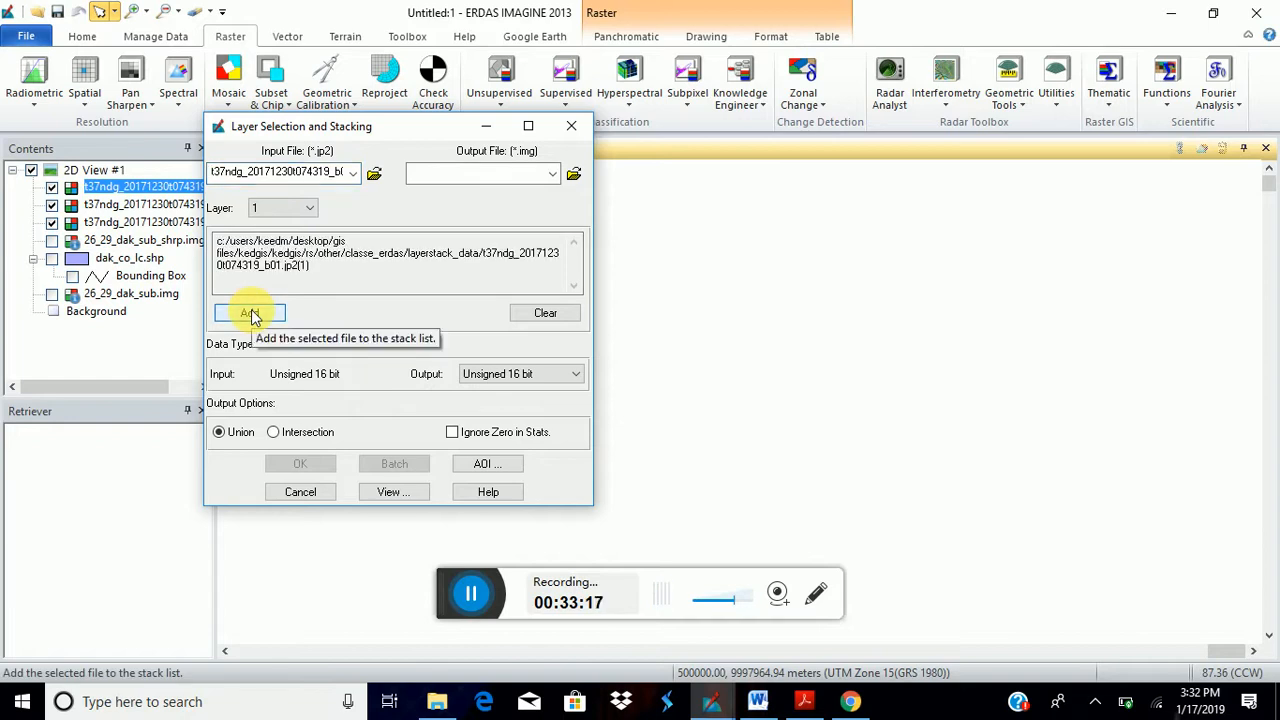
# Add the bands T37NDG_20171230T074319_B02.jp2 and T37NDG_20171230T074319_B03.jp2 from layerstack_data to the stack list.
pyautogui.click(375, 174)
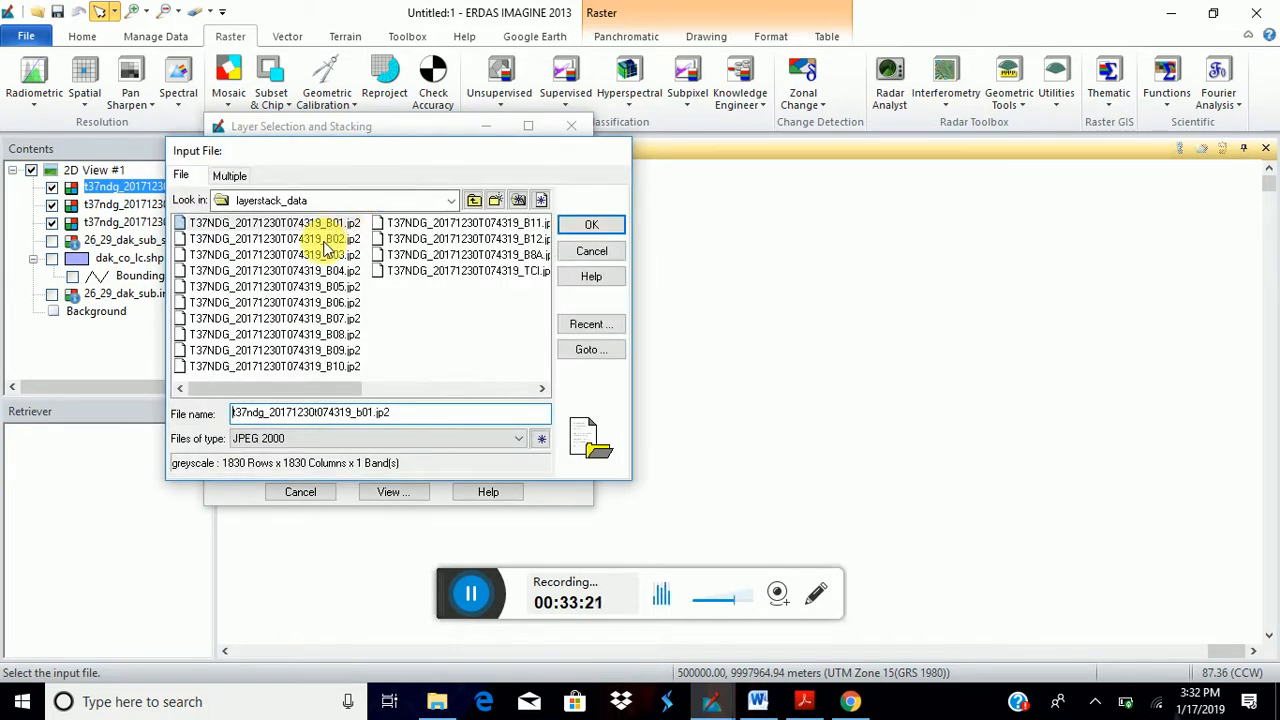
pyautogui.click(330, 239)
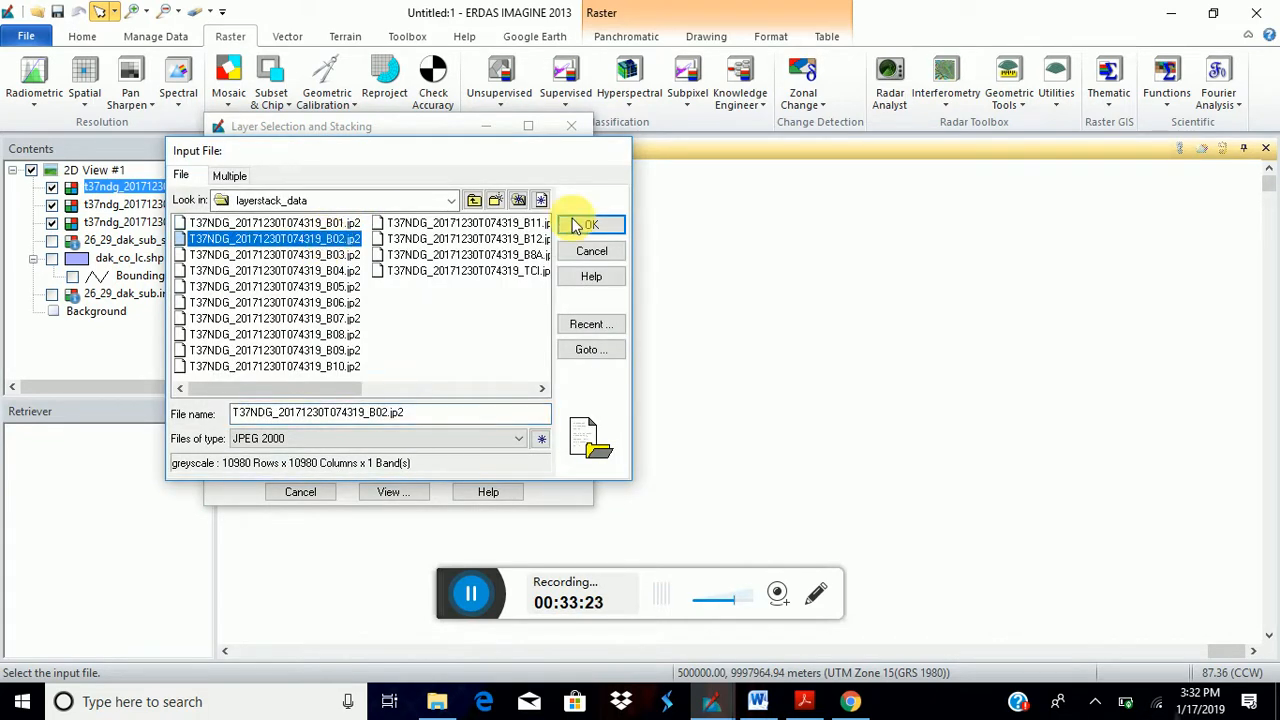
pyautogui.click(578, 226)
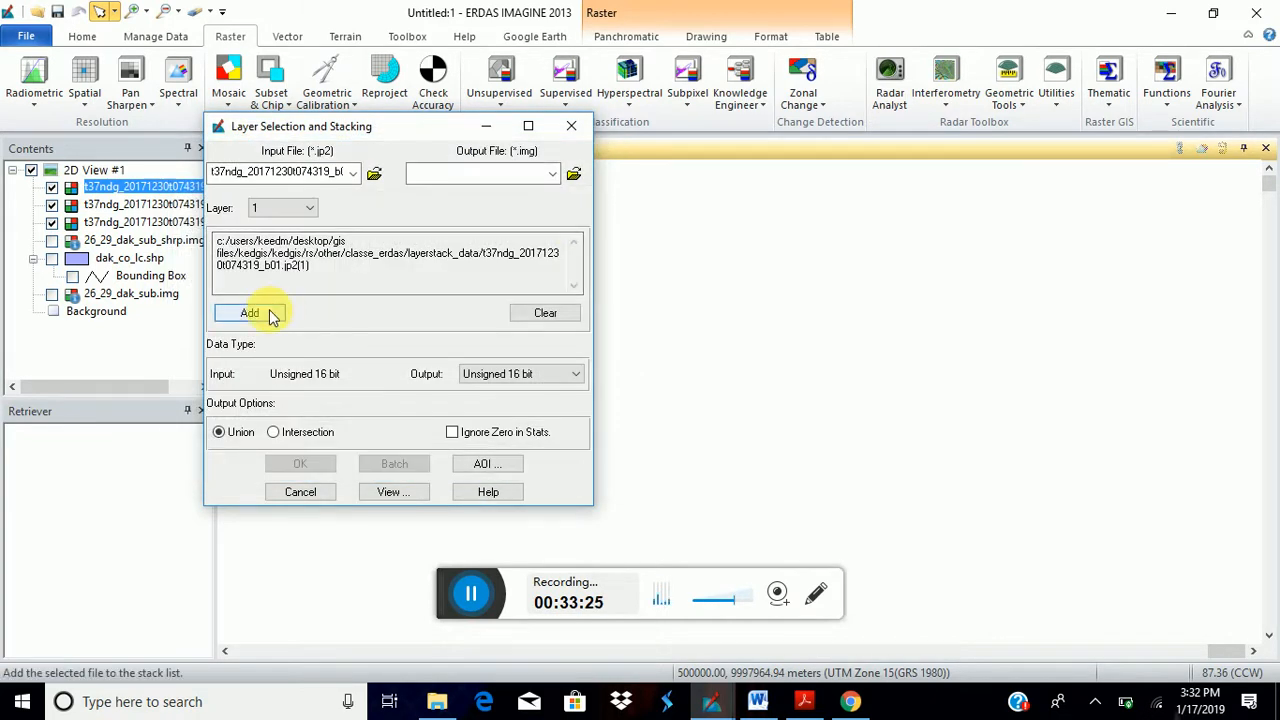
pyautogui.click(250, 313)
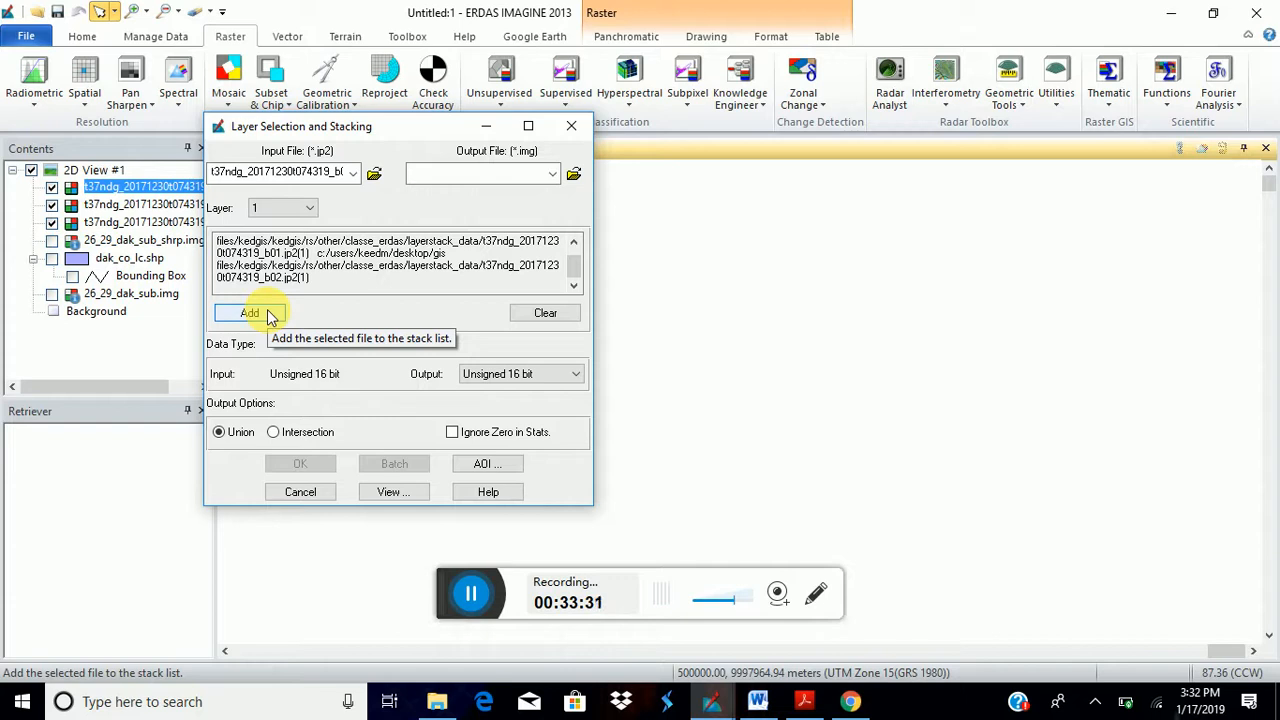
pyautogui.click(374, 174)
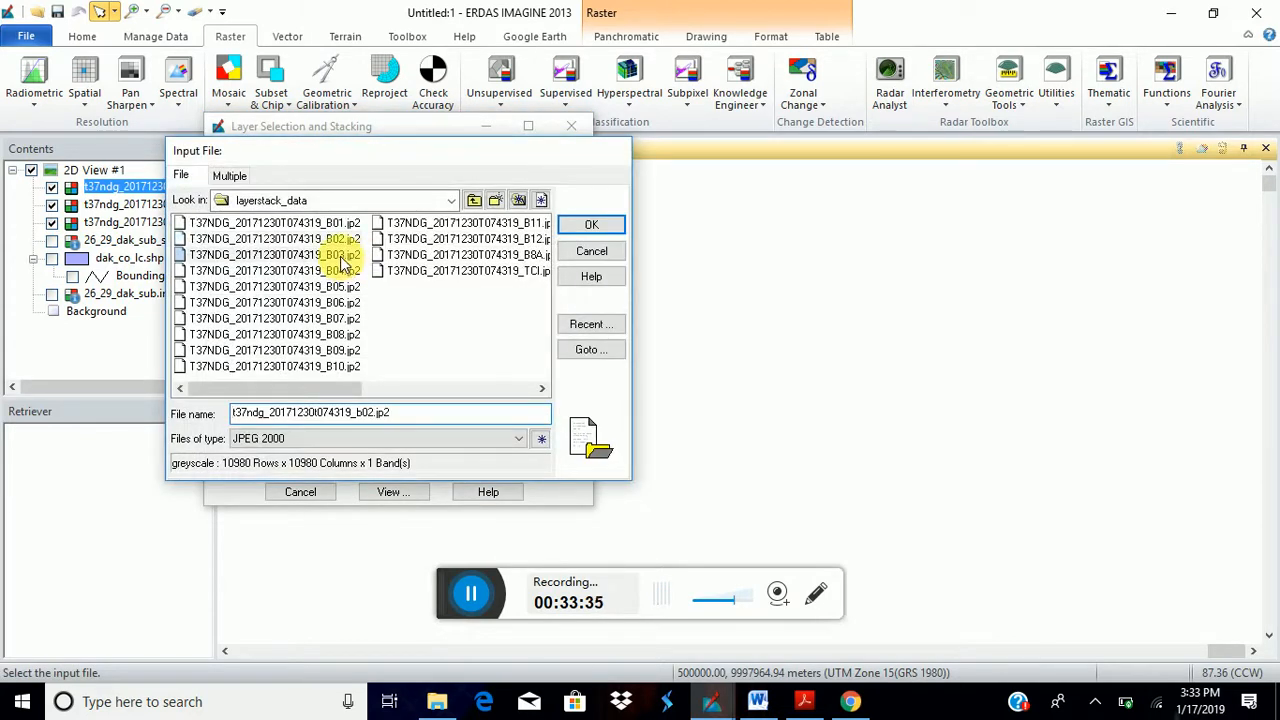
pyautogui.click(341, 256)
pyautogui.click(591, 224)
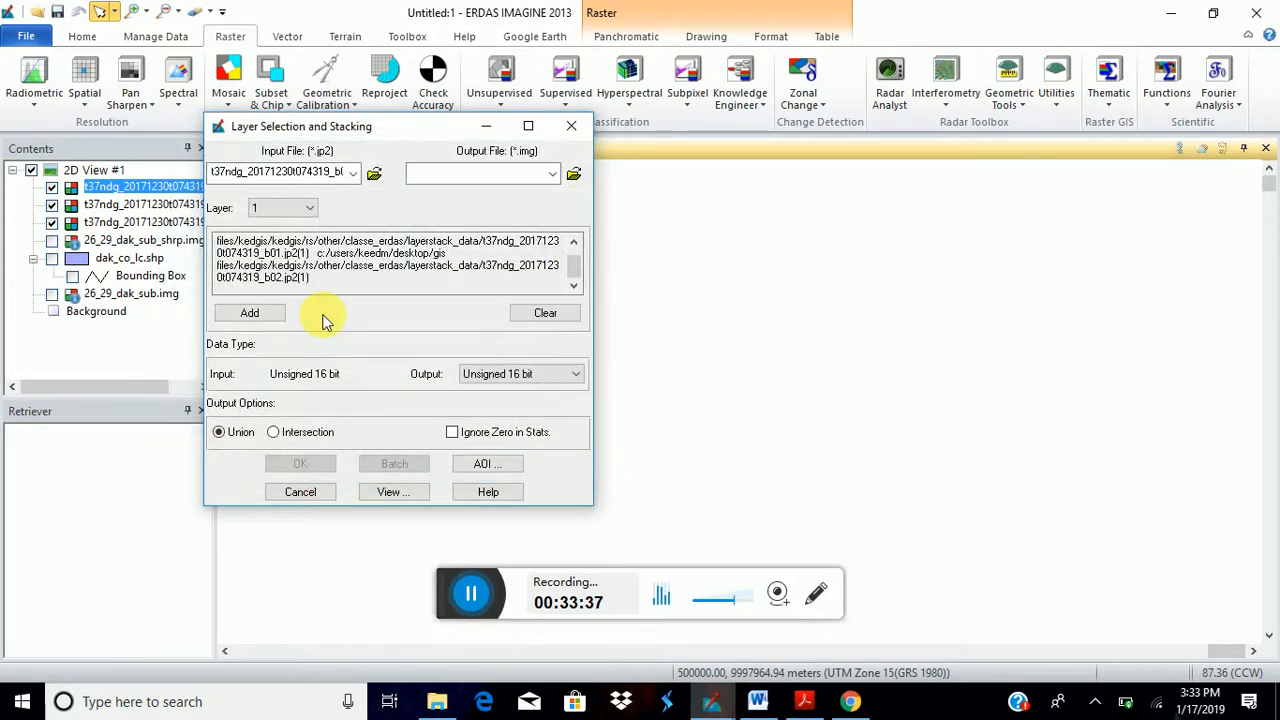
pyautogui.click(250, 314)
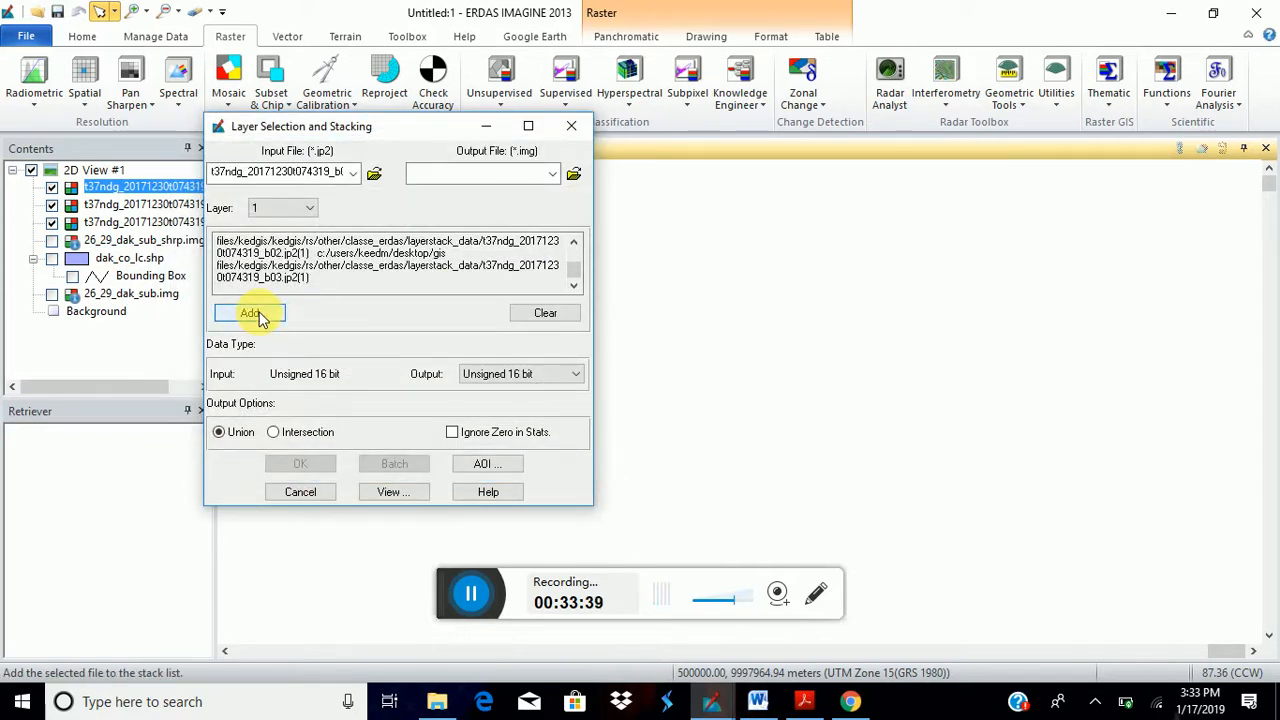
# Add the bands T37NDG_20171230T074319_B04.jp2 and T37NDG_20171230T074319_B05.jp2 to the stack list.
pyautogui.click(374, 175)
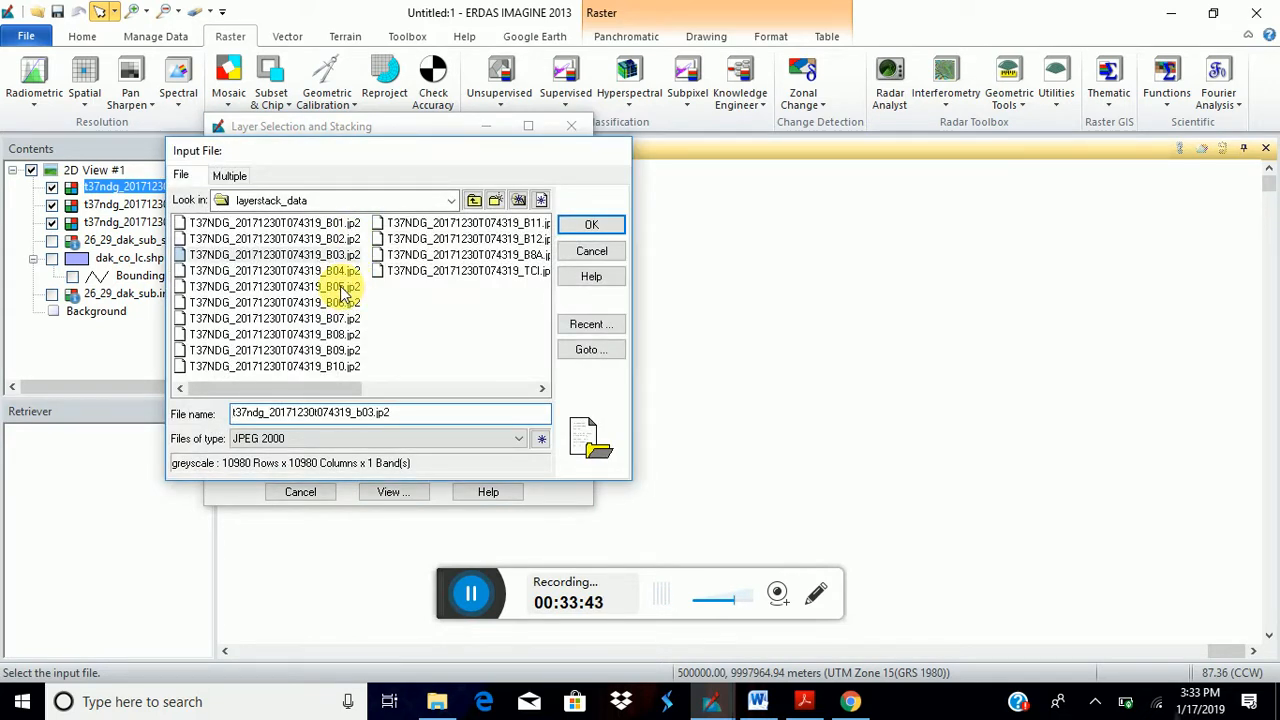
pyautogui.click(336, 271)
pyautogui.click(591, 224)
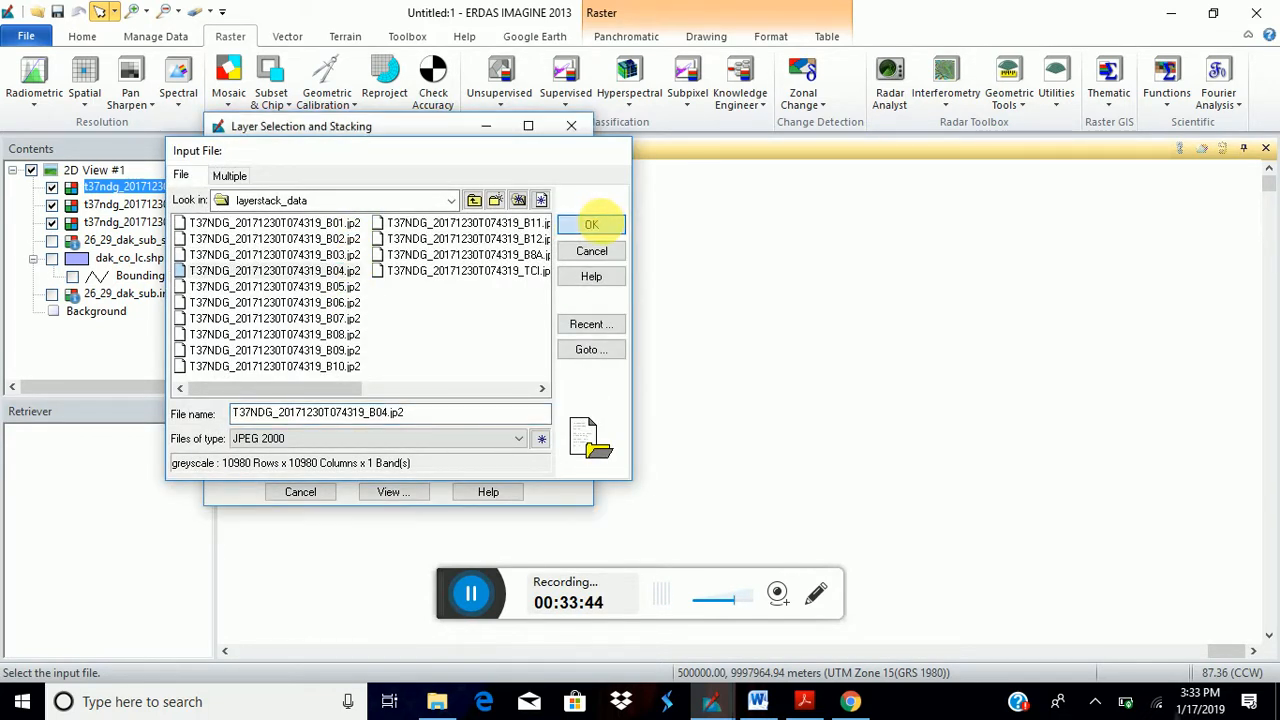
pyautogui.click(271, 312)
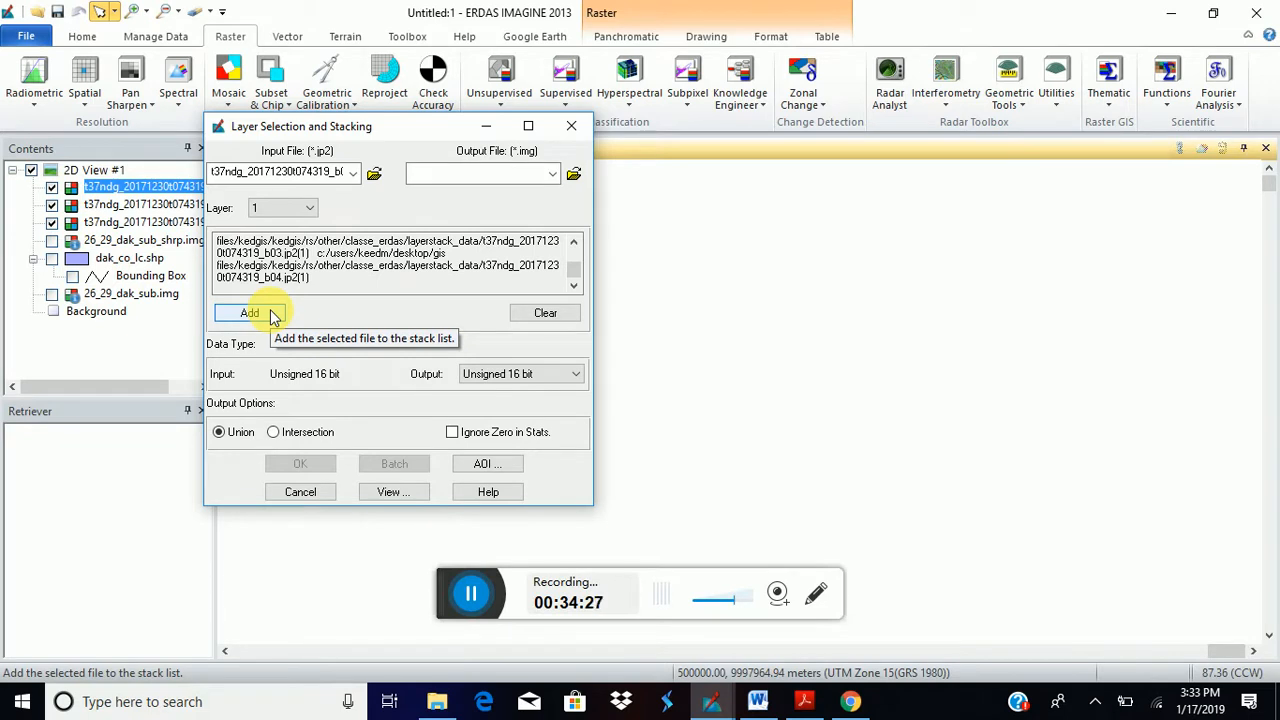
pyautogui.click(374, 174)
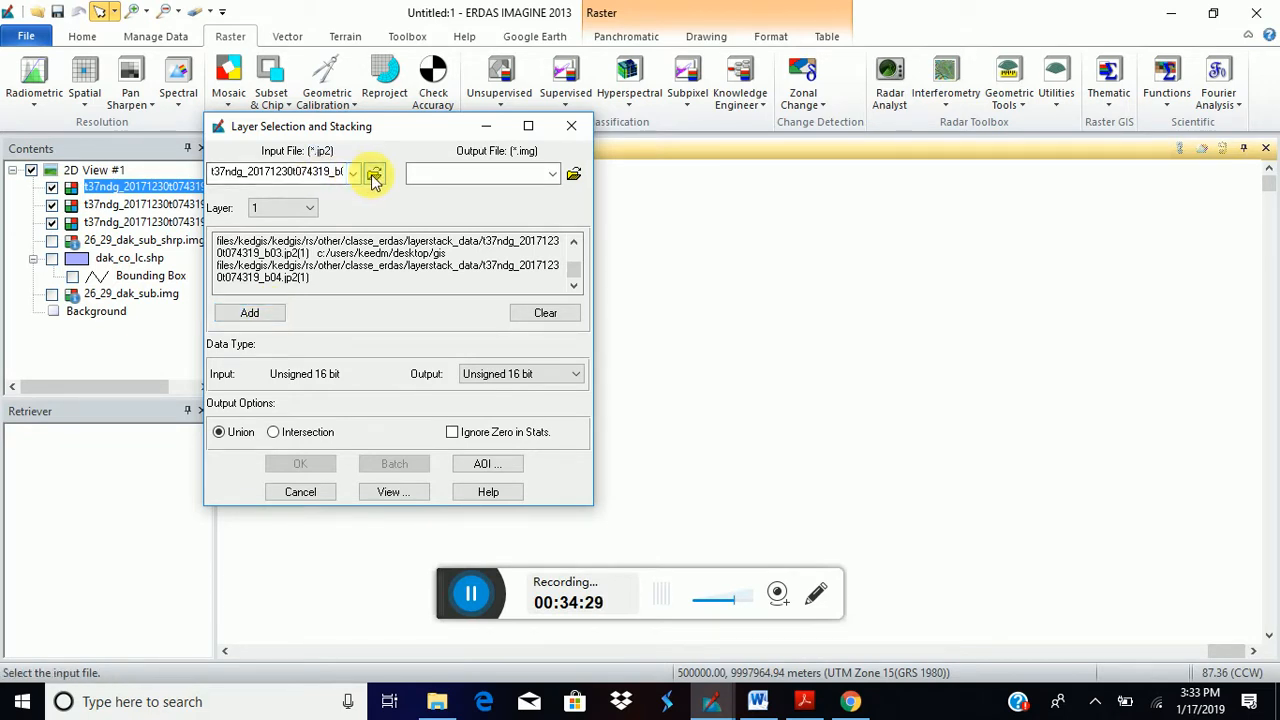
pyautogui.click(340, 287)
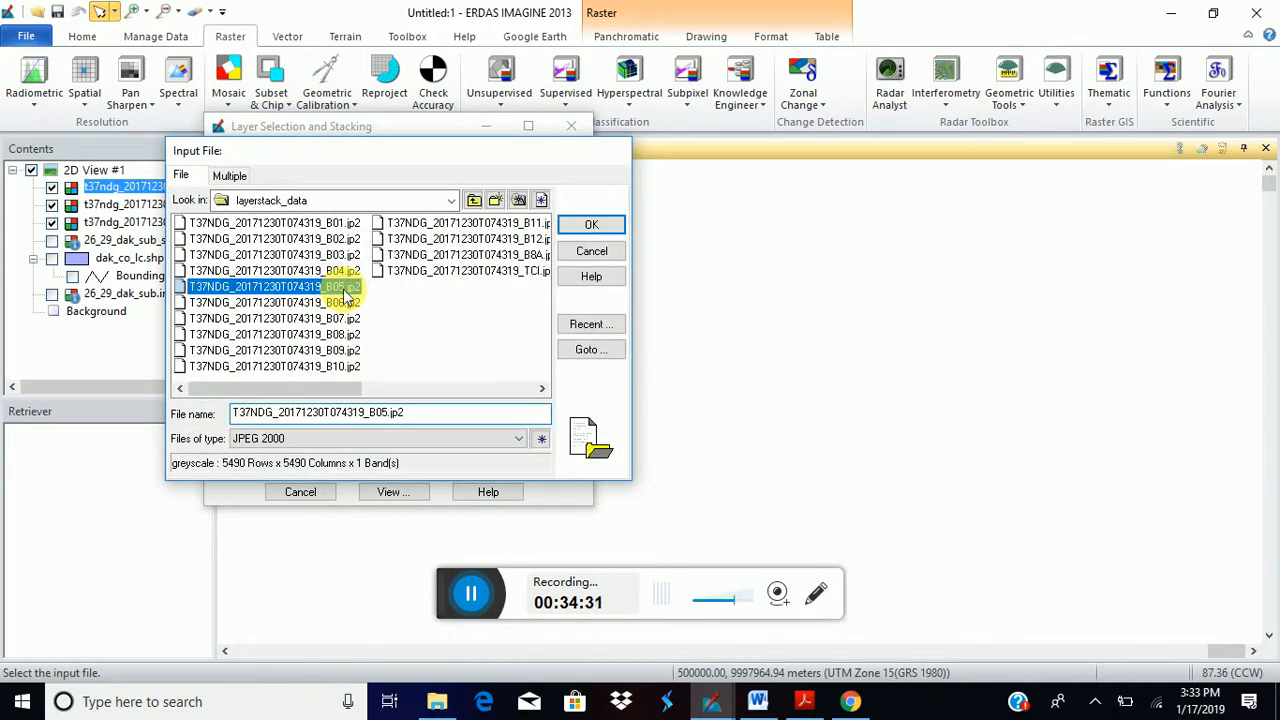
pyautogui.click(593, 226)
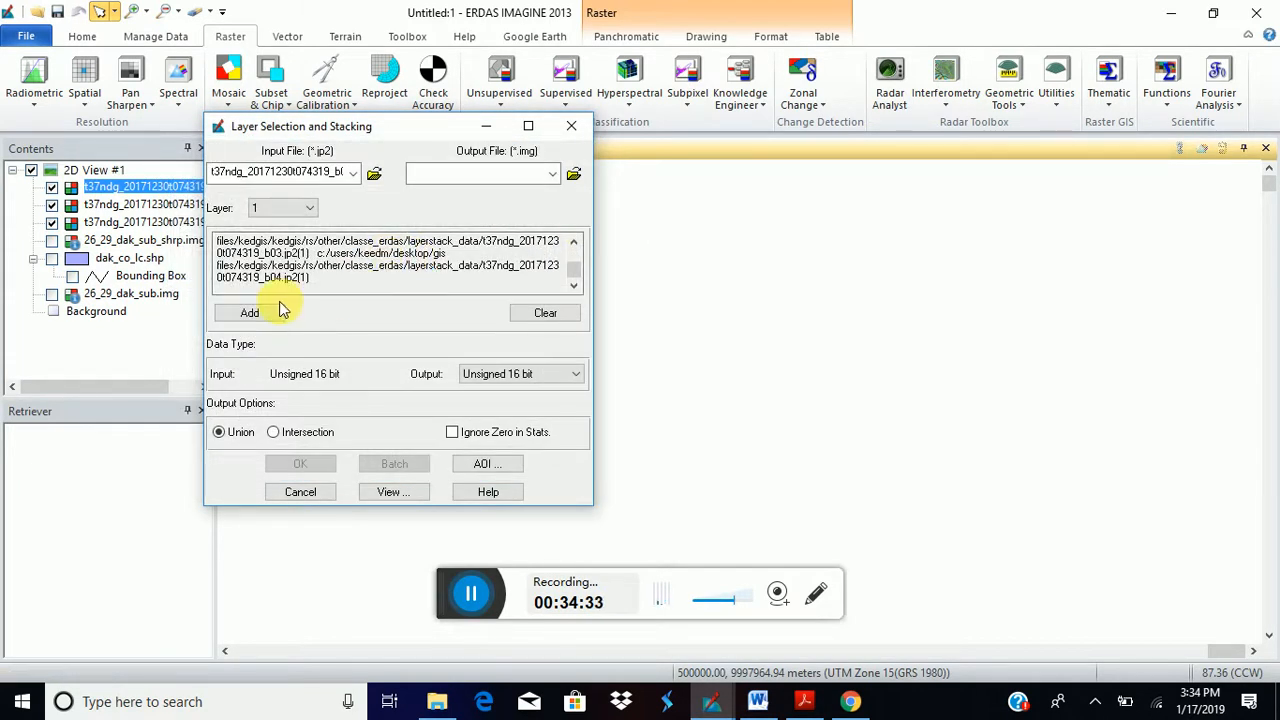
pyautogui.click(265, 316)
# Add the bands T37NDG_20171230T074319_B06.jp2 and T37NDG_20171230T074319_B07.jp2 to the stack list.
pyautogui.click(374, 174)
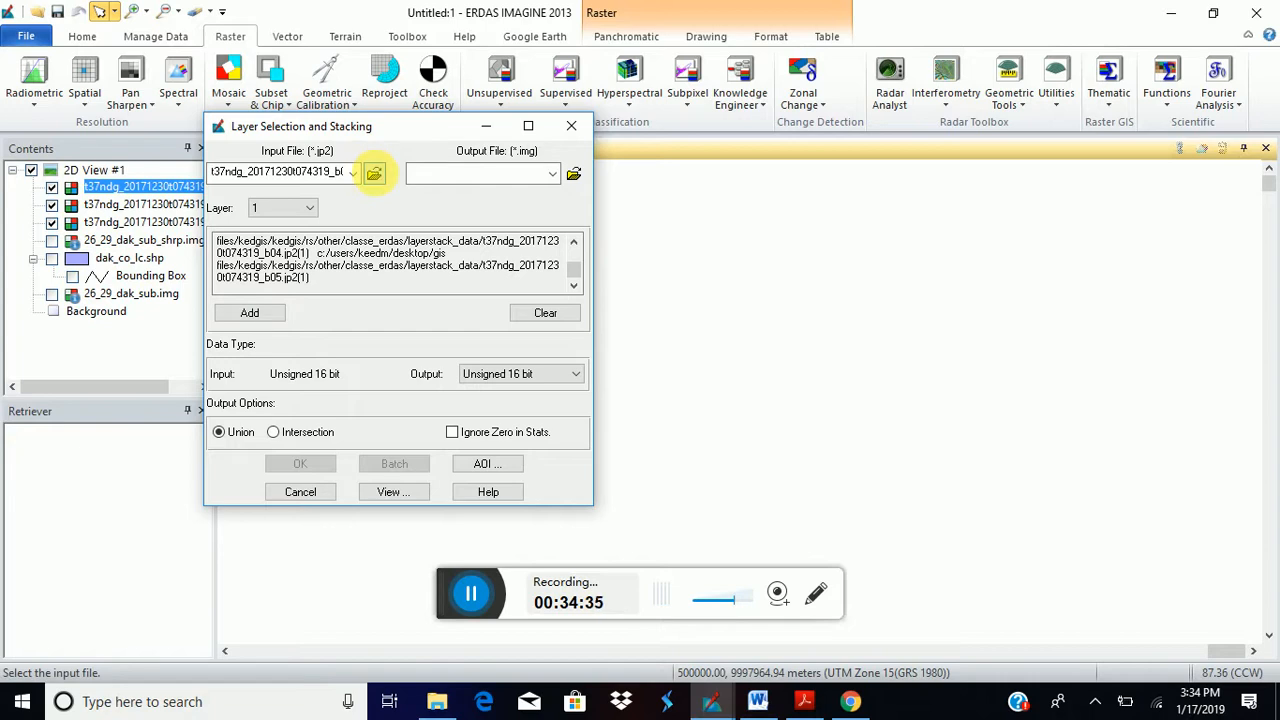
pyautogui.click(300, 302)
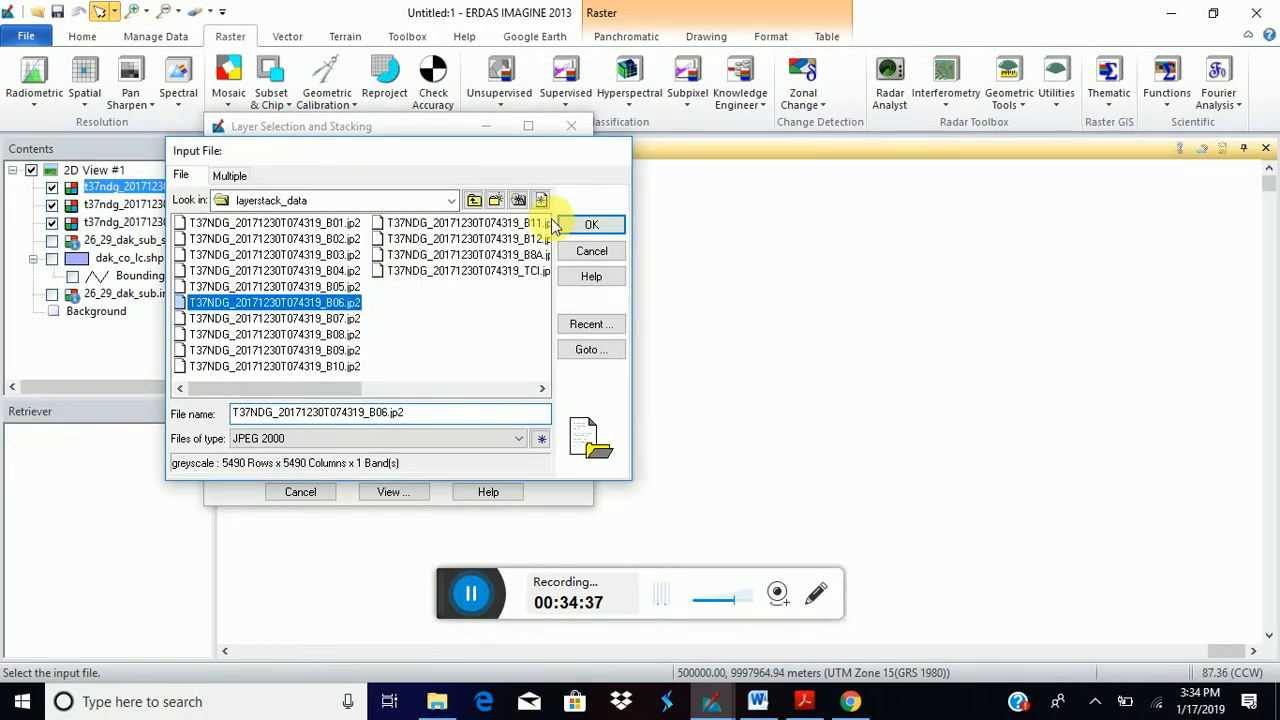
pyautogui.click(593, 226)
pyautogui.click(255, 316)
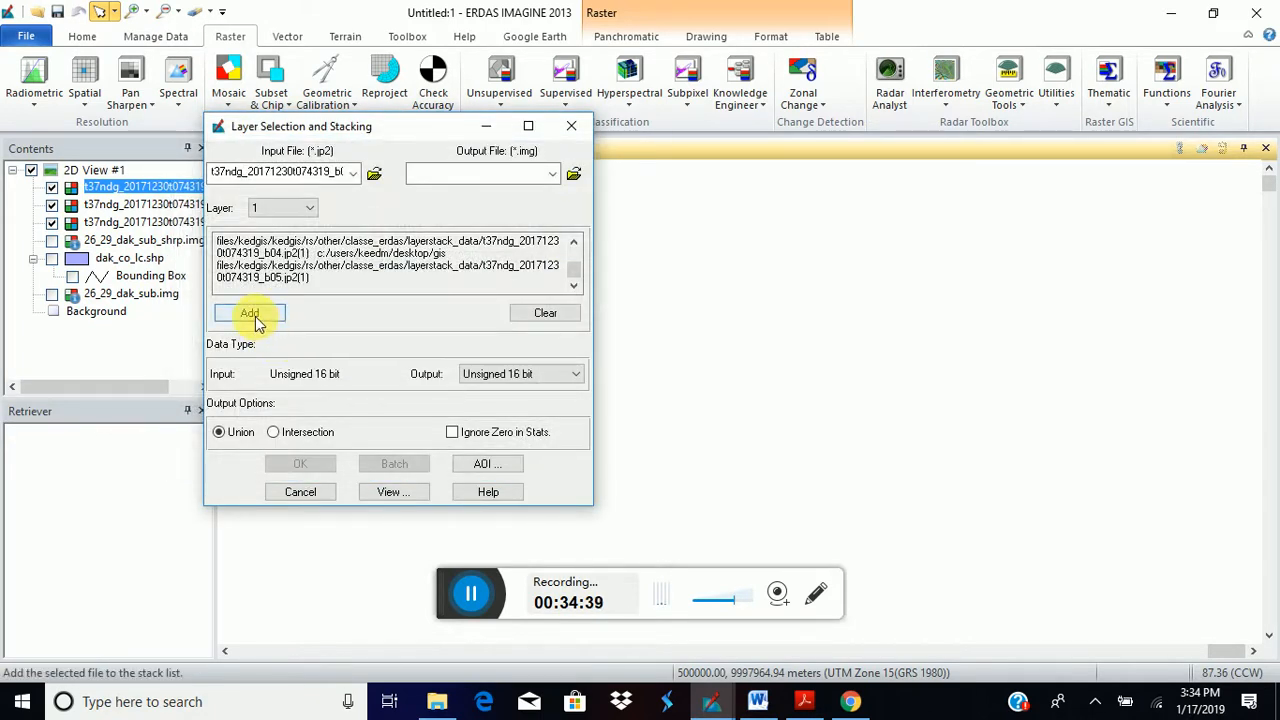
pyautogui.click(373, 175)
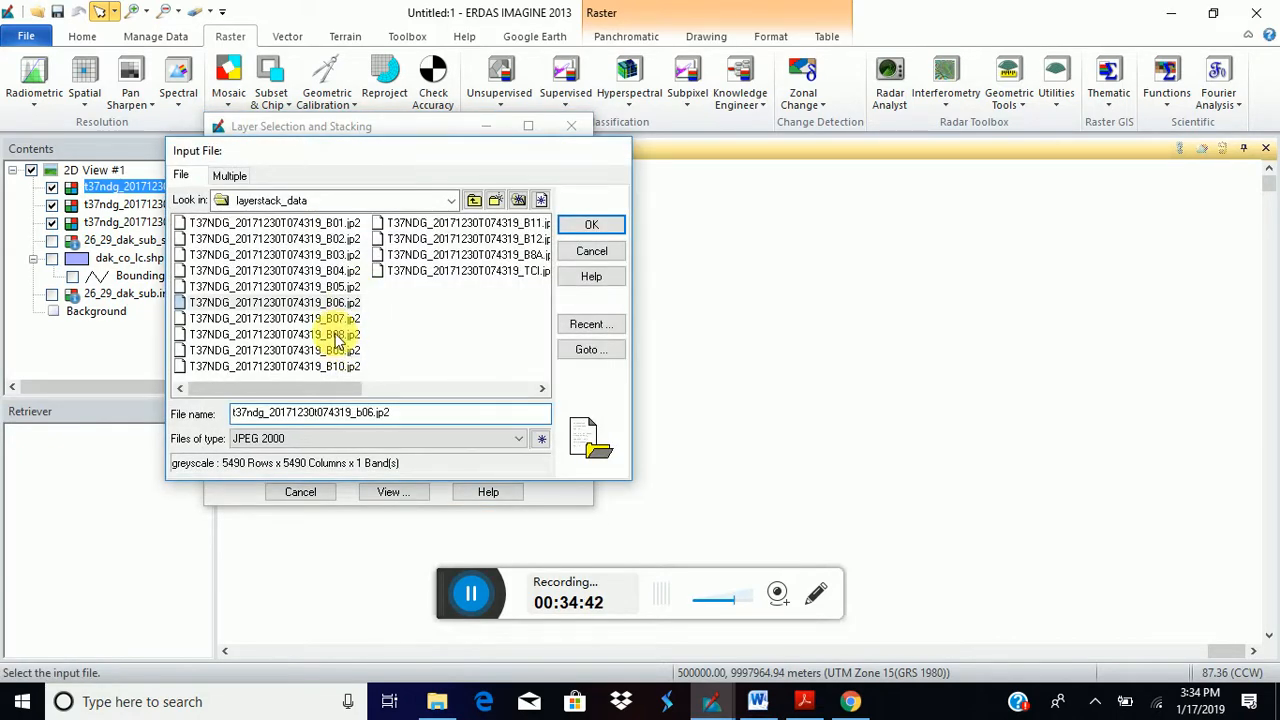
pyautogui.click(326, 318)
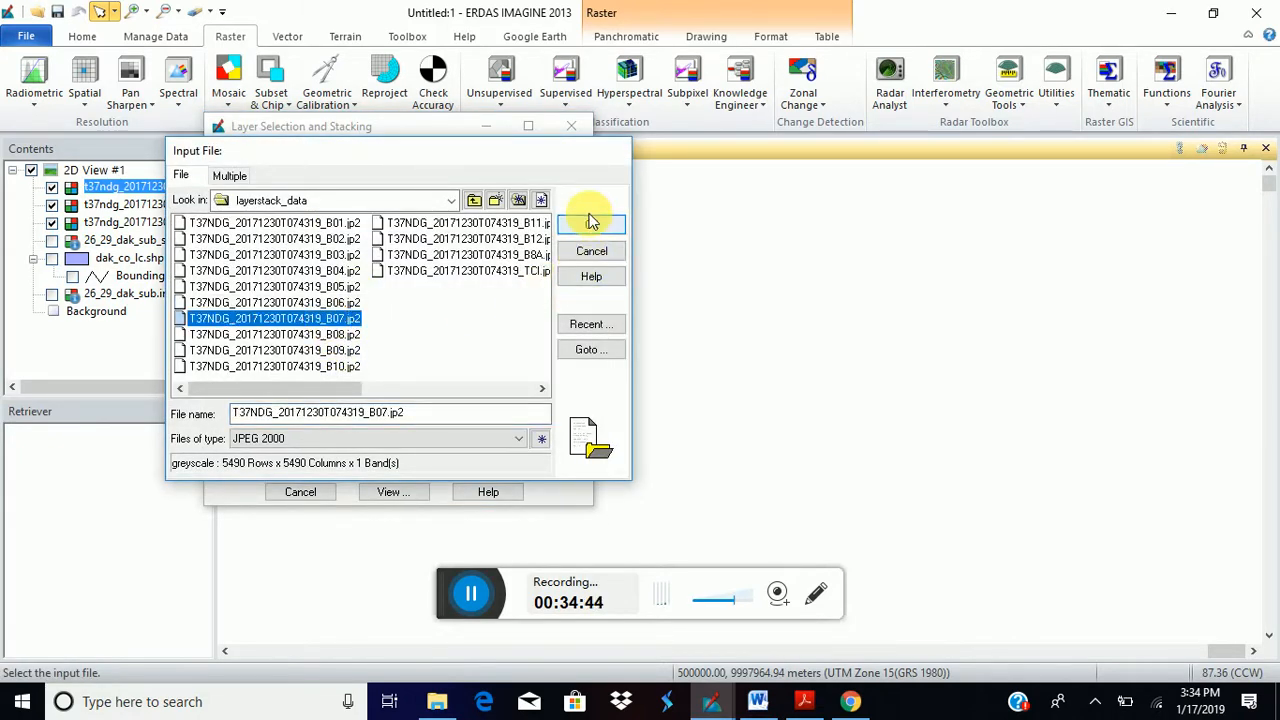
pyautogui.click(586, 228)
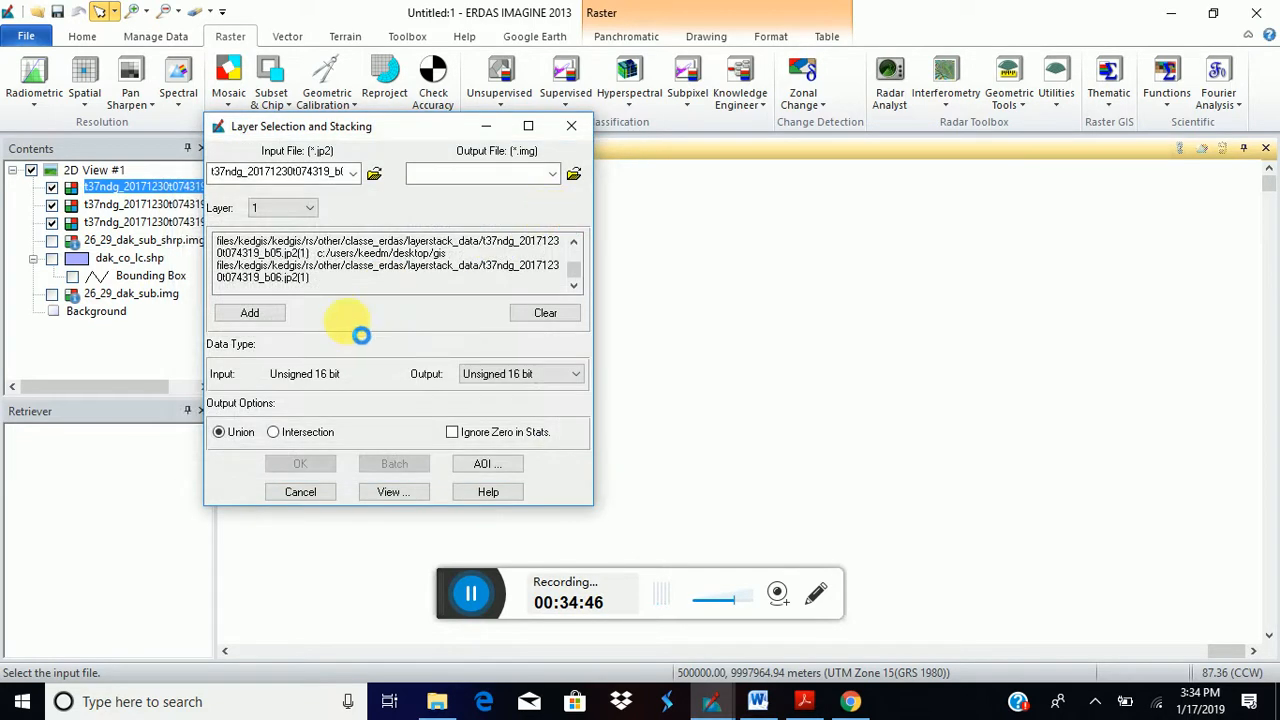
pyautogui.click(257, 314)
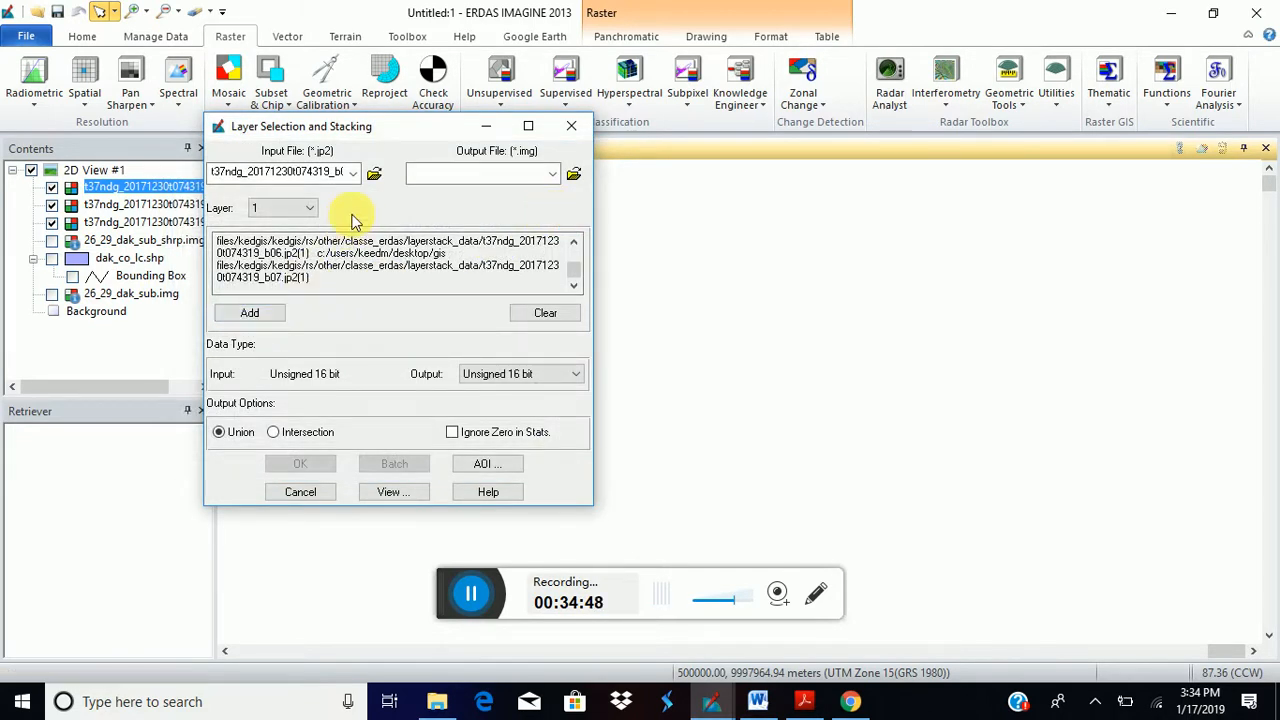
# Add the bands T37NDG_20171230T074319_B08.jp2 and T37NDG_20171230T074319_B09.jp2 to the stack list.
pyautogui.click(353, 176)
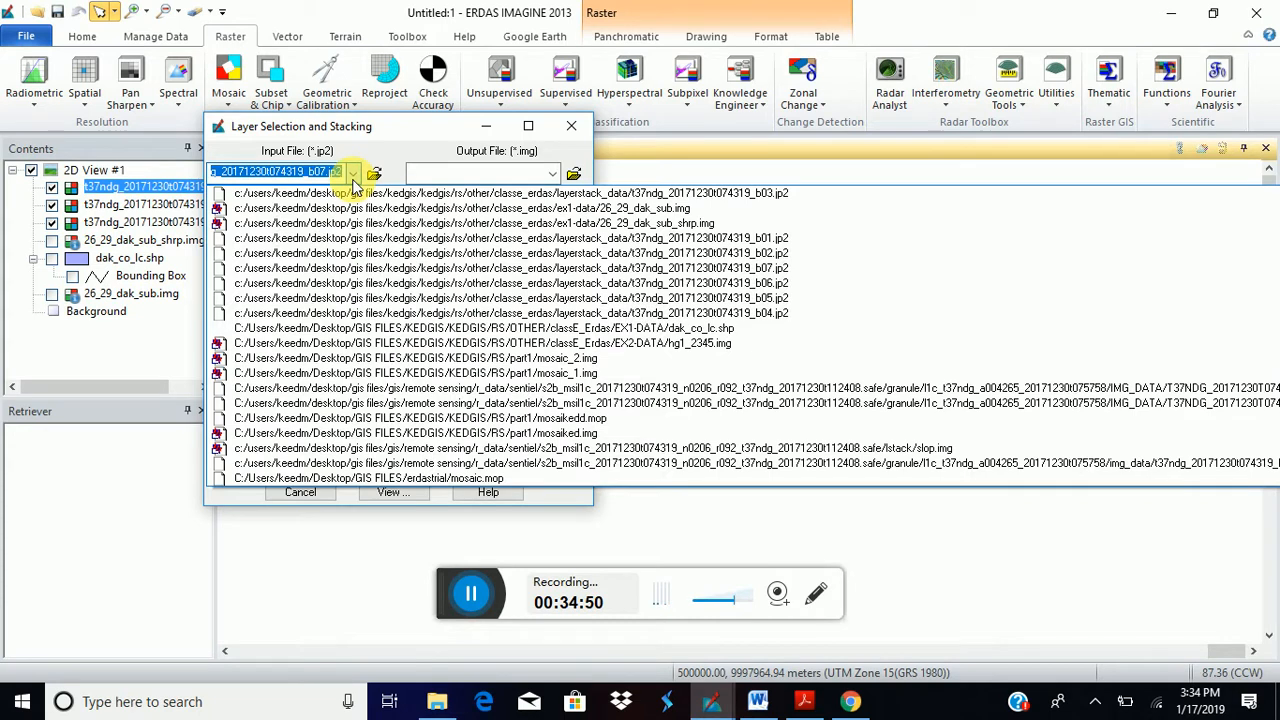
pyautogui.click(356, 176)
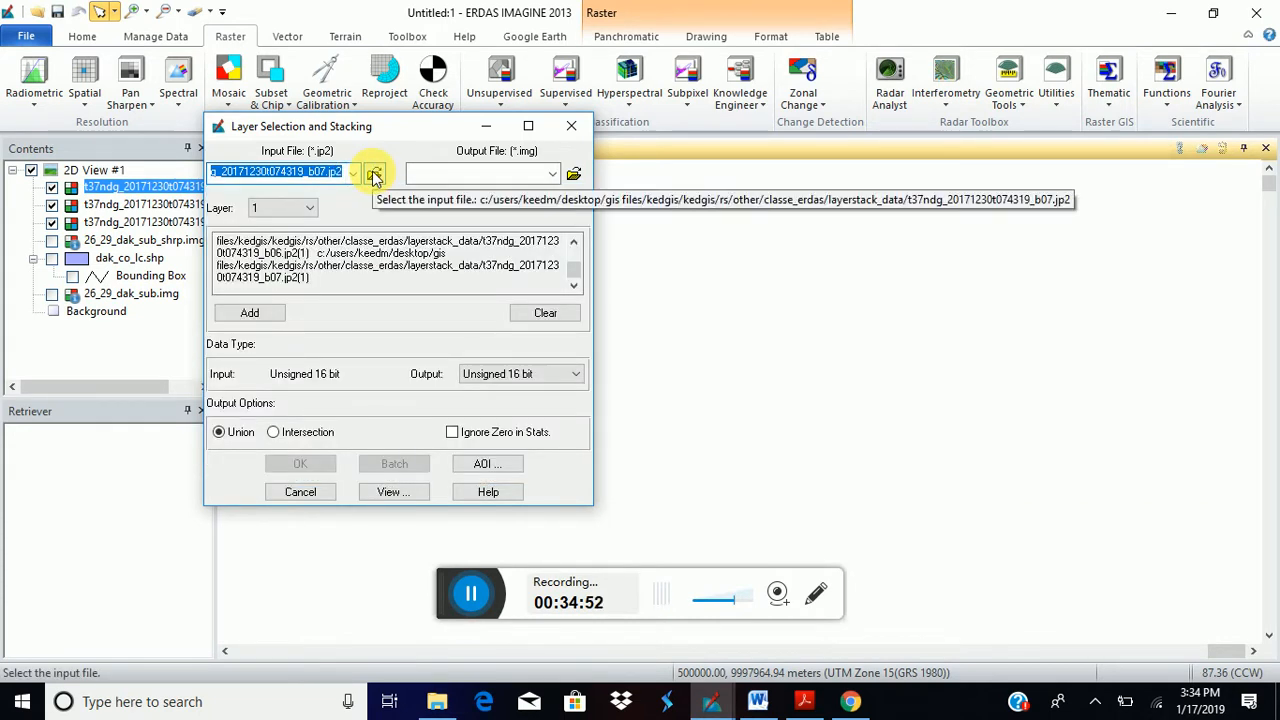
pyautogui.click(374, 176)
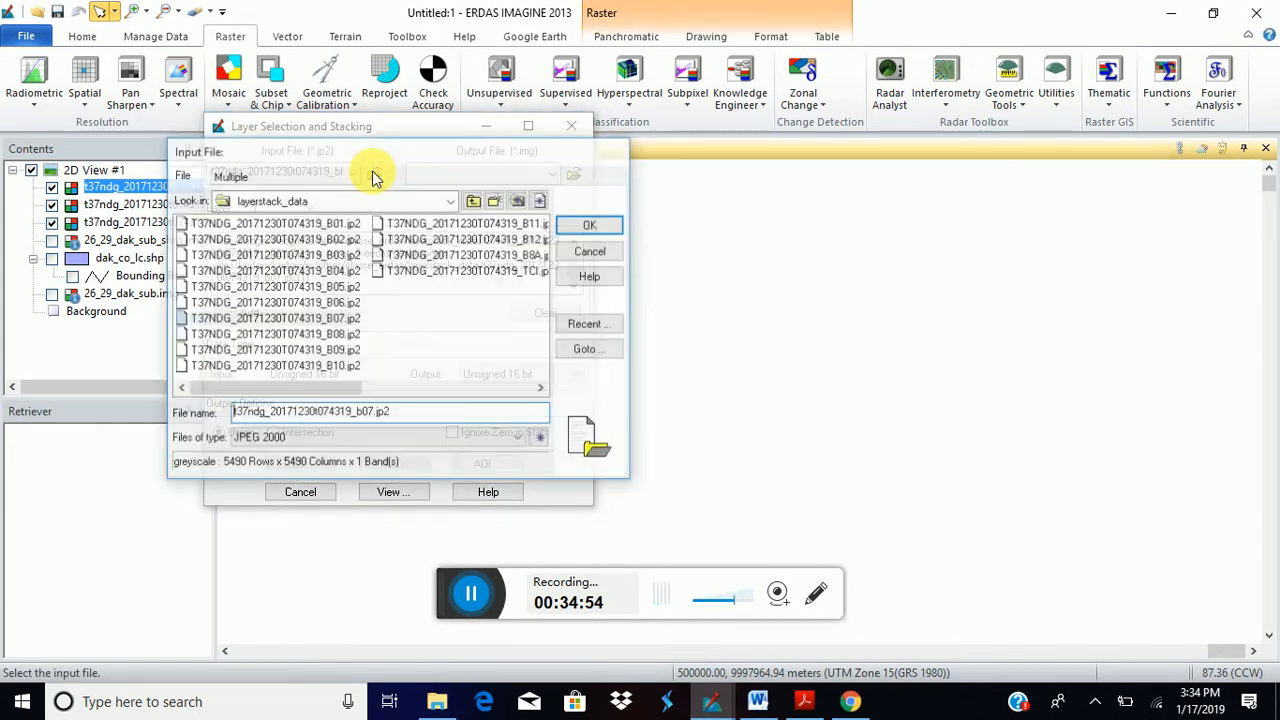
pyautogui.click(336, 338)
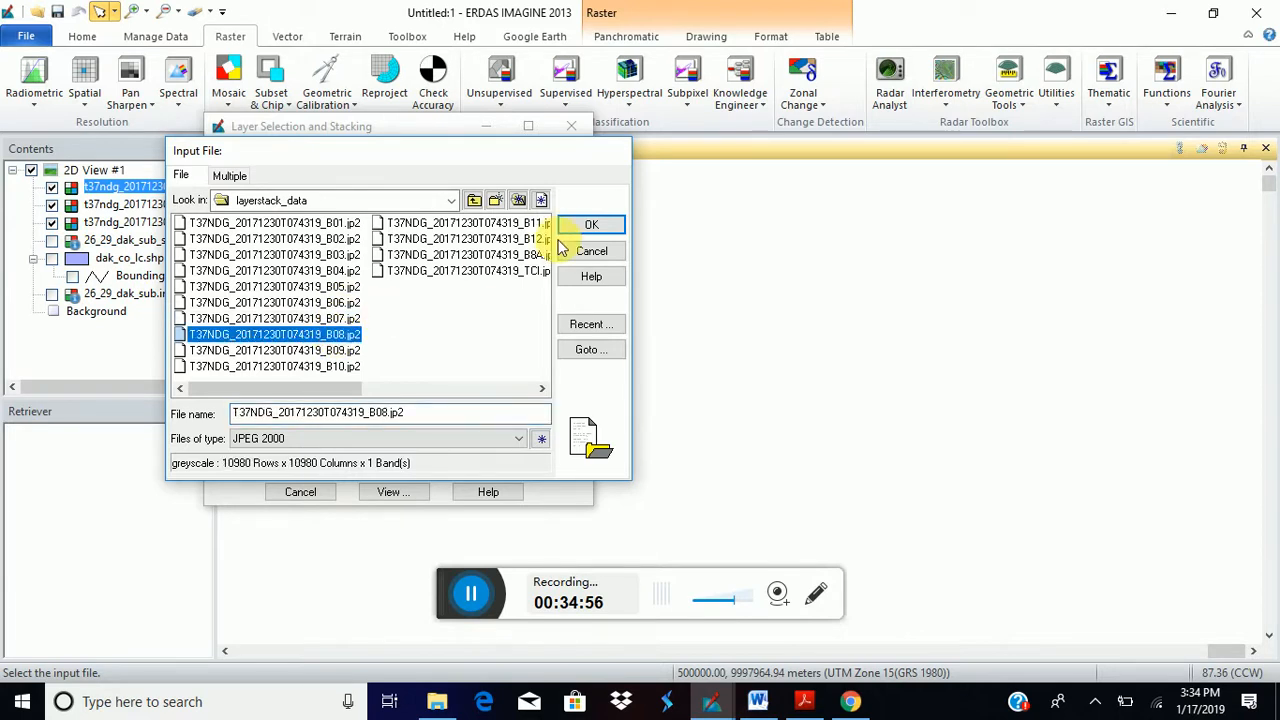
pyautogui.click(584, 225)
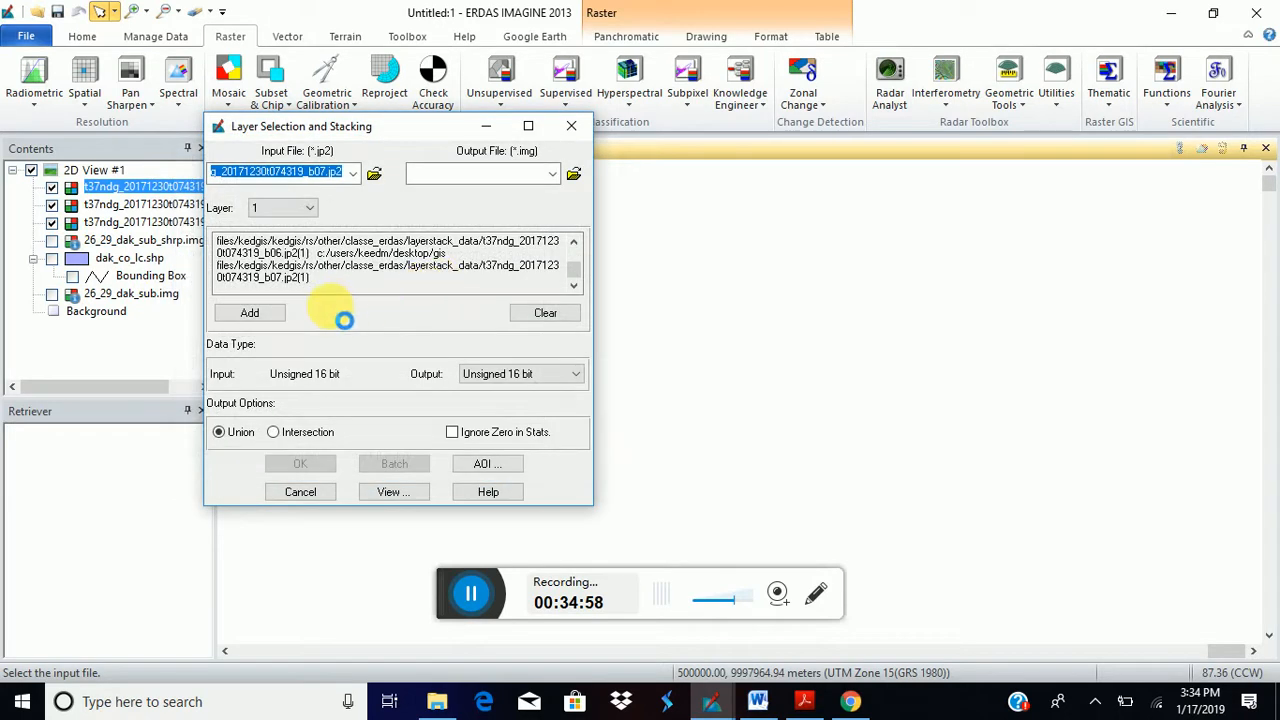
pyautogui.click(252, 318)
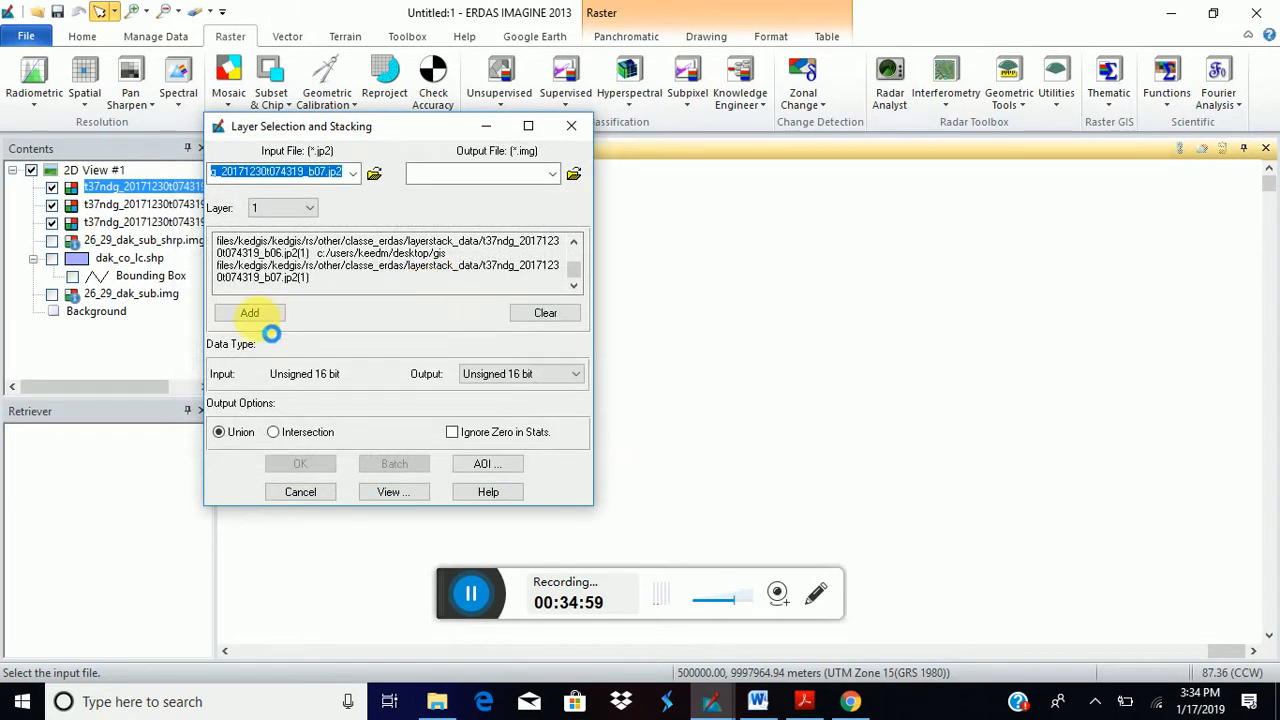
pyautogui.click(375, 175)
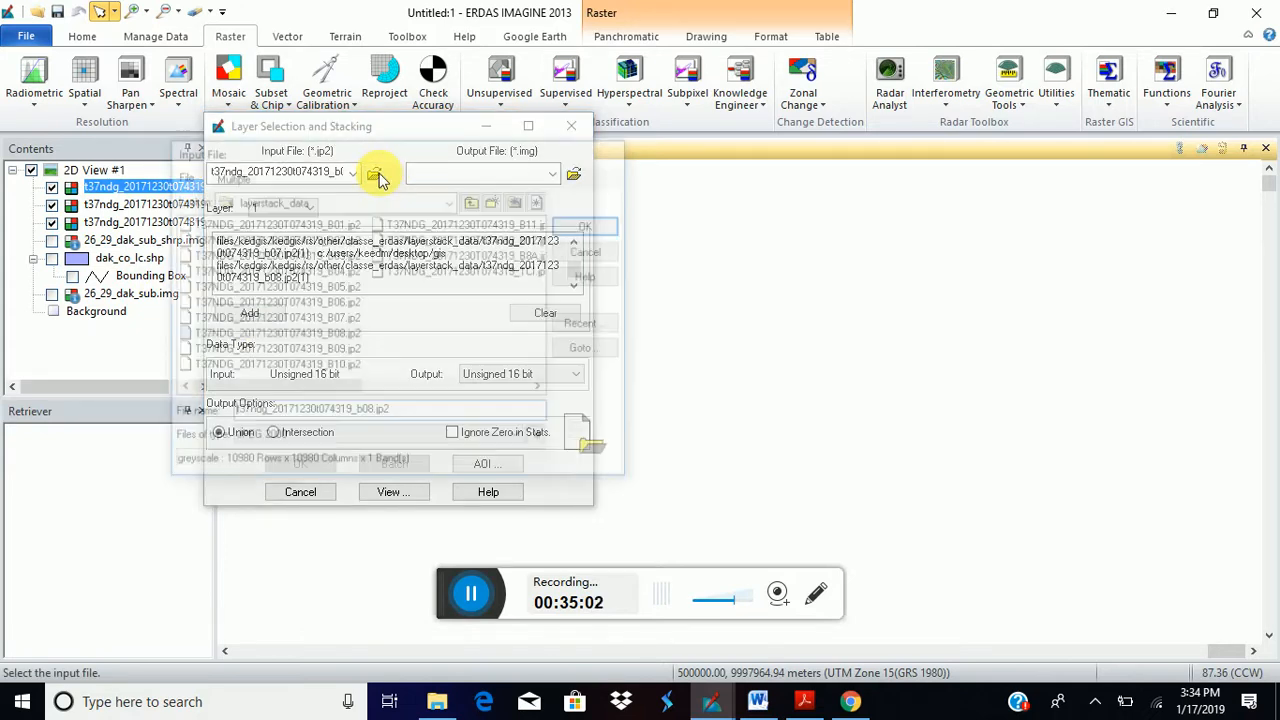
pyautogui.click(345, 352)
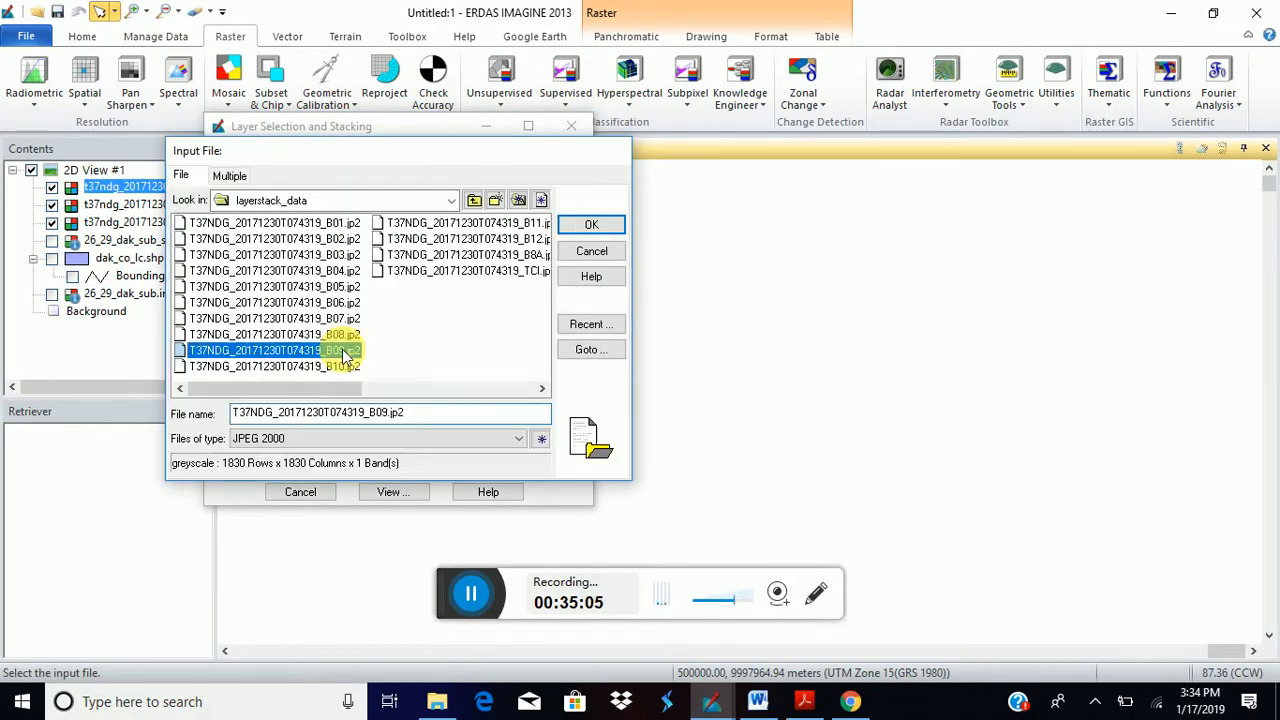
pyautogui.click(591, 225)
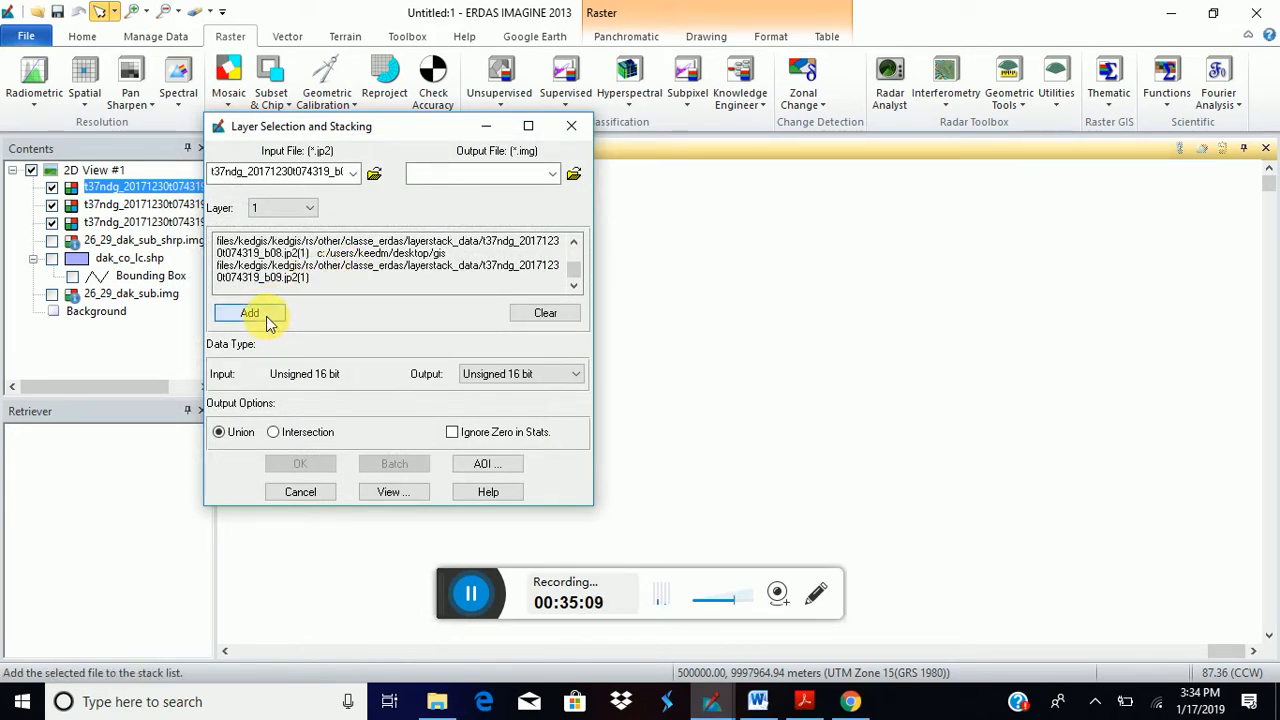
pyautogui.click(250, 313)
# Add the band T37NDG_20171230T074319_B10.jp2 from the layerstack_data folder to the stack list.
pyautogui.click(375, 175)
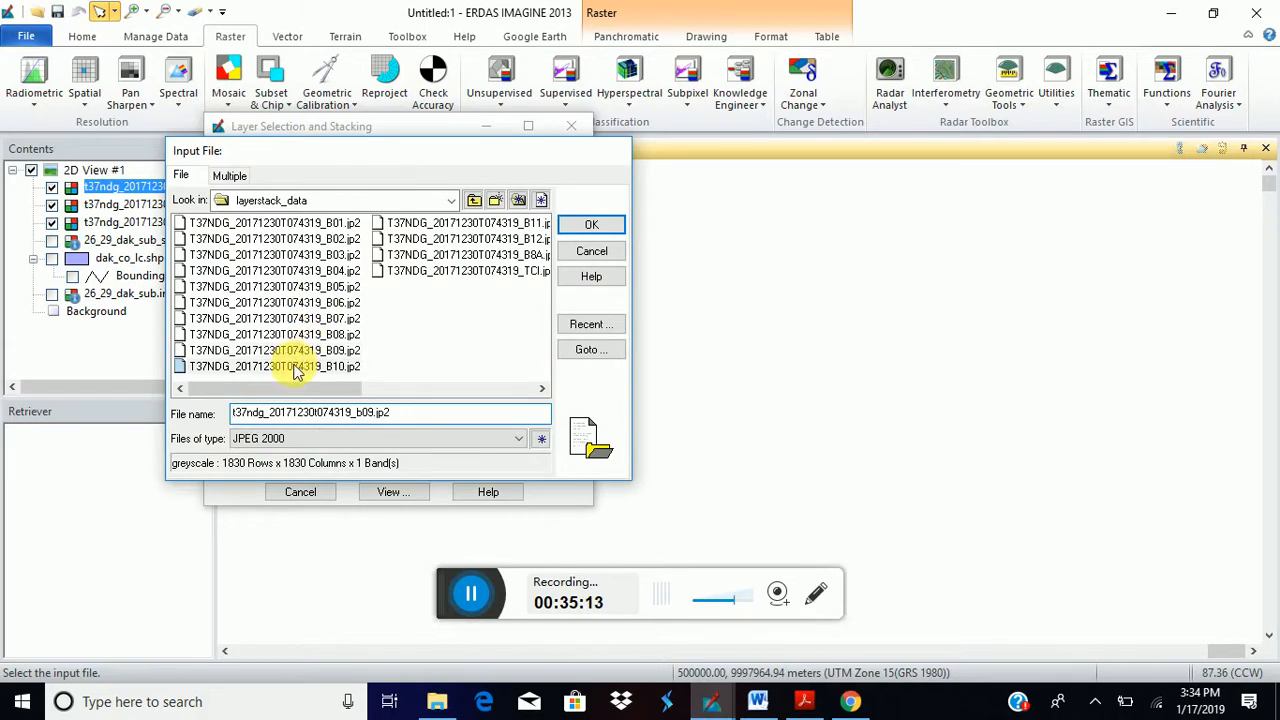
pyautogui.click(294, 366)
pyautogui.click(586, 226)
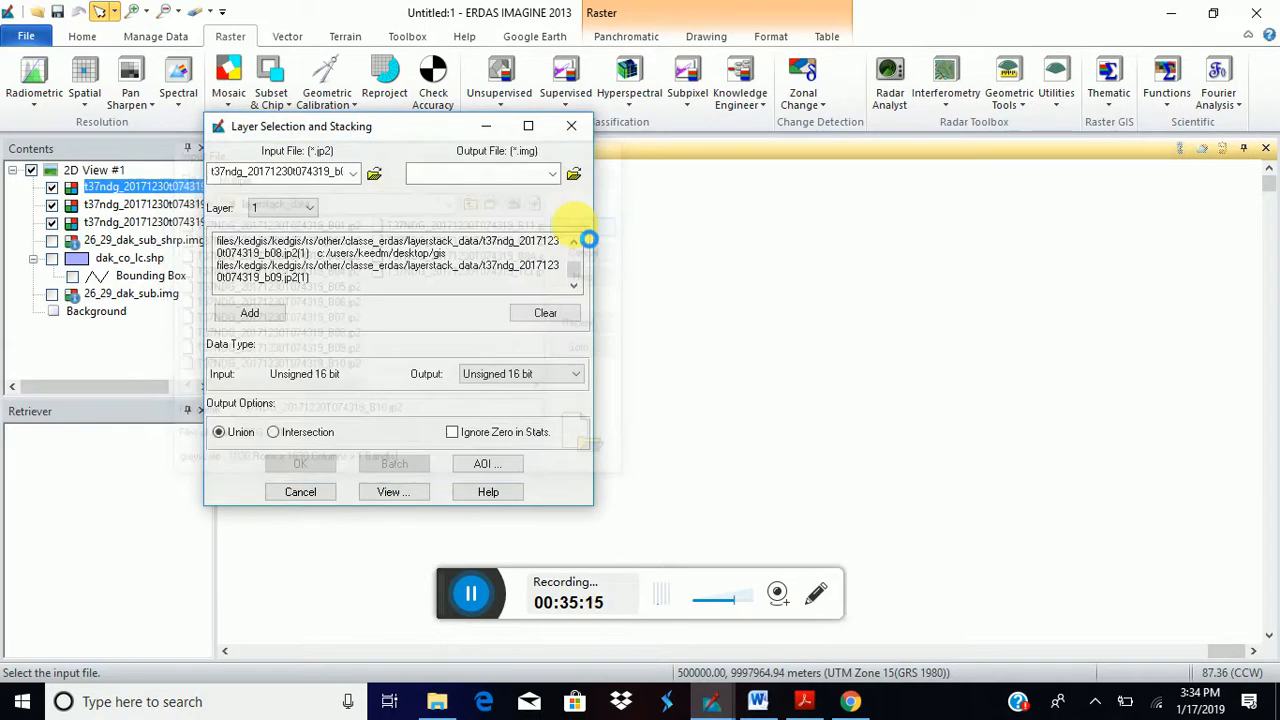
pyautogui.click(278, 314)
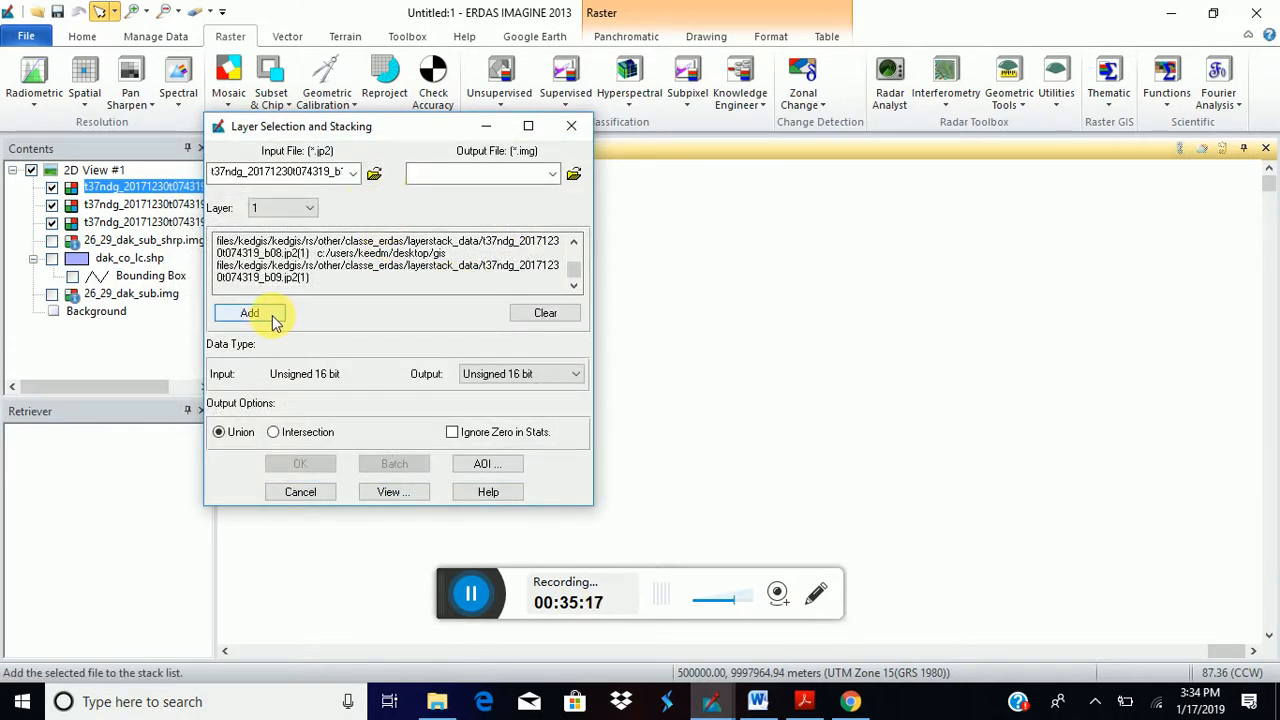
# Add the bands T37NDG_20171230T074319_B11.jp2 and T37NDG_20171230T074319_B12.jp2 to the stack list, and enlarge the dialog to show the whole list.
pyautogui.click(374, 175)
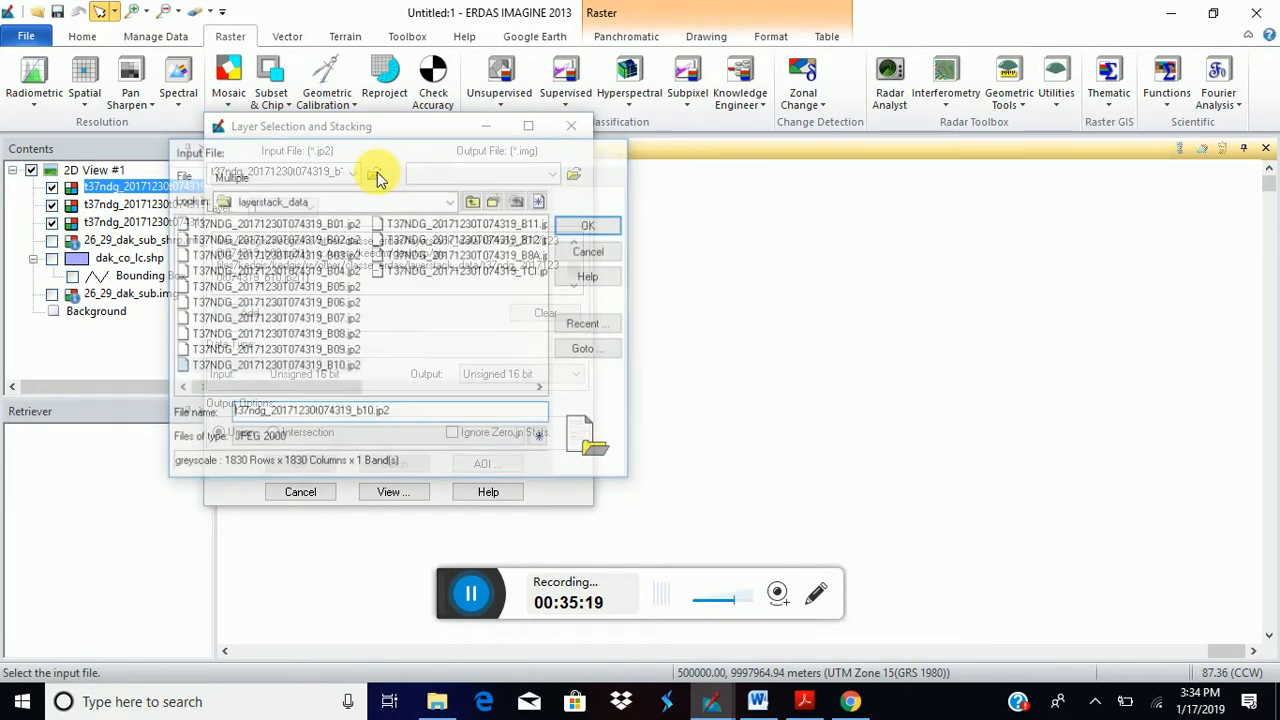
pyautogui.click(485, 224)
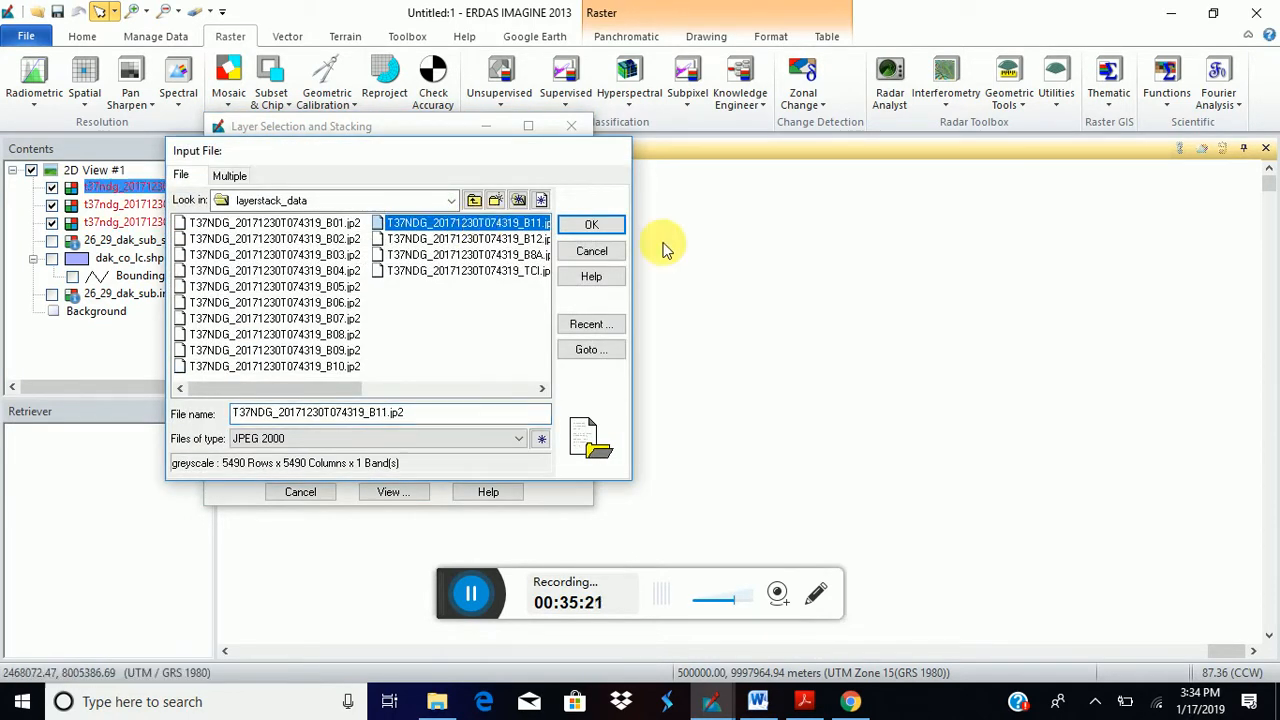
pyautogui.click(612, 226)
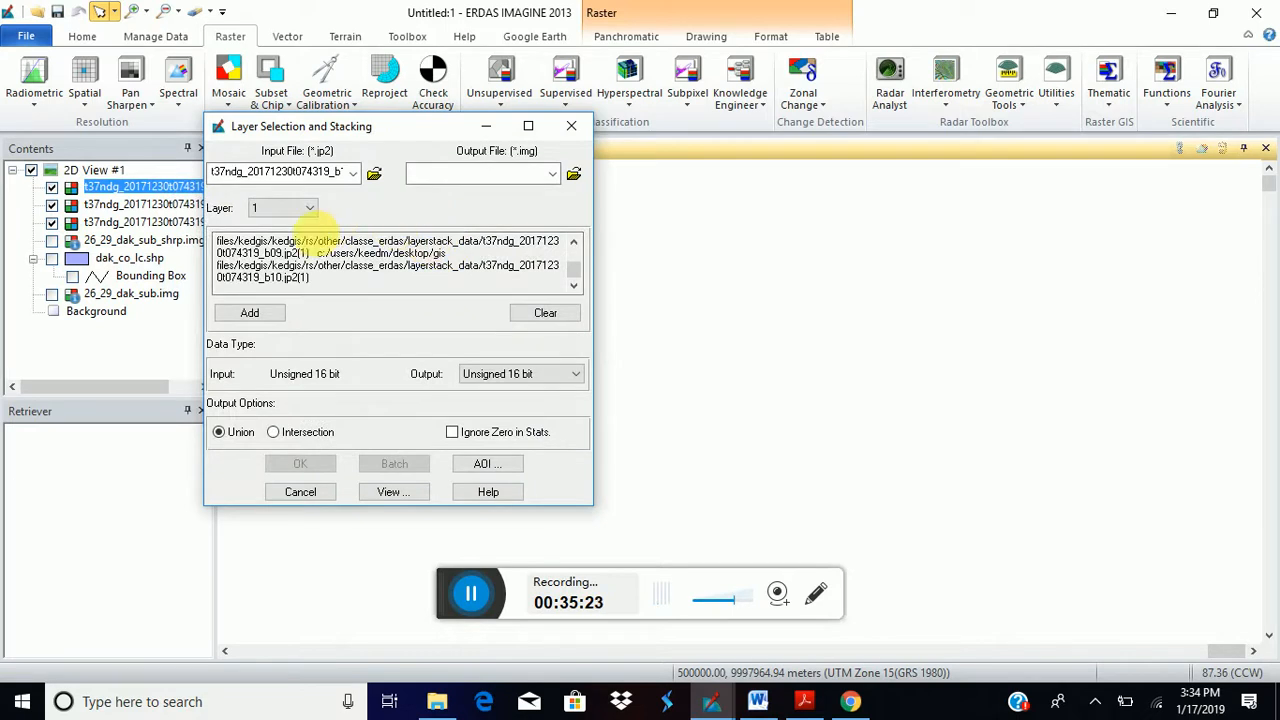
pyautogui.click(264, 322)
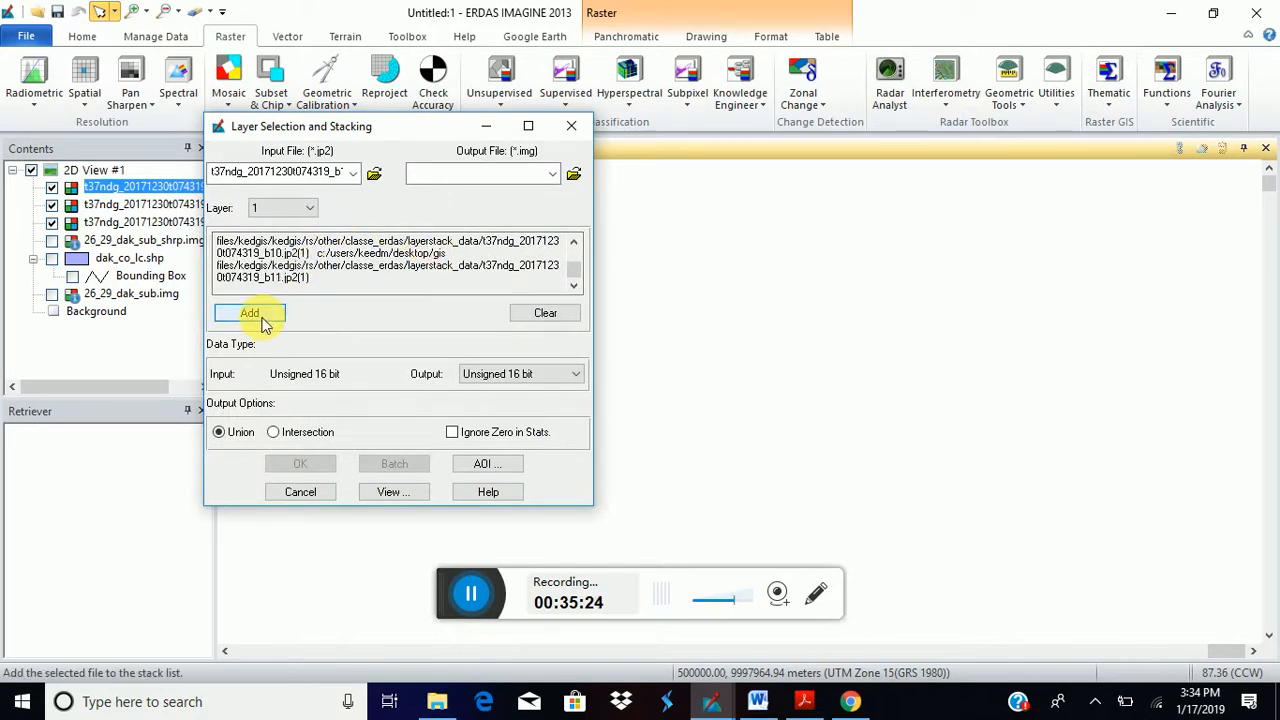
pyautogui.click(374, 175)
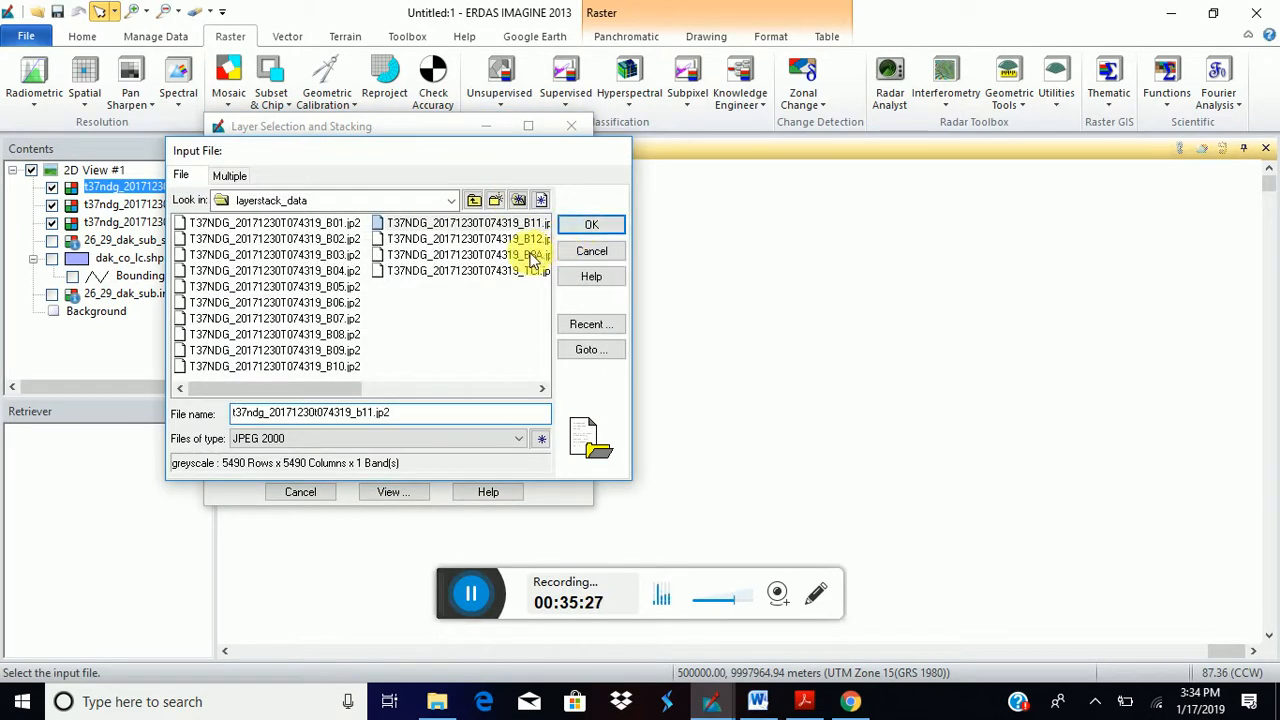
pyautogui.click(522, 240)
pyautogui.click(609, 224)
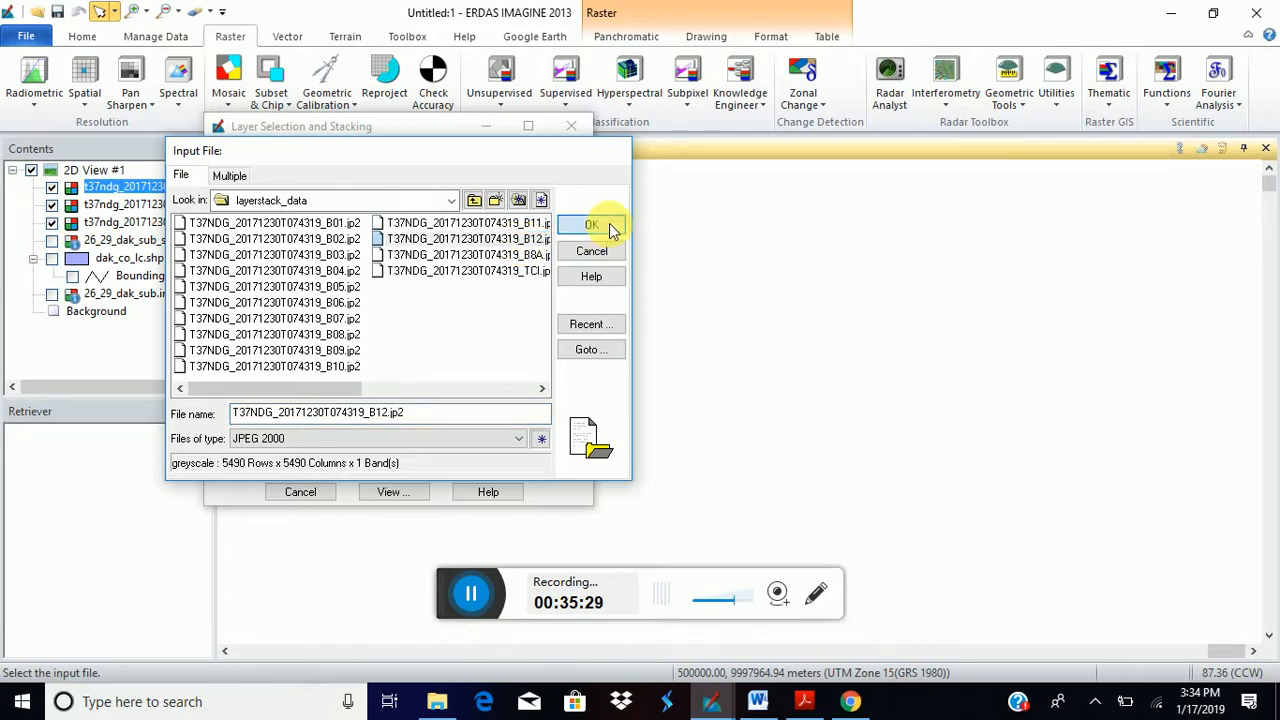
pyautogui.click(266, 316)
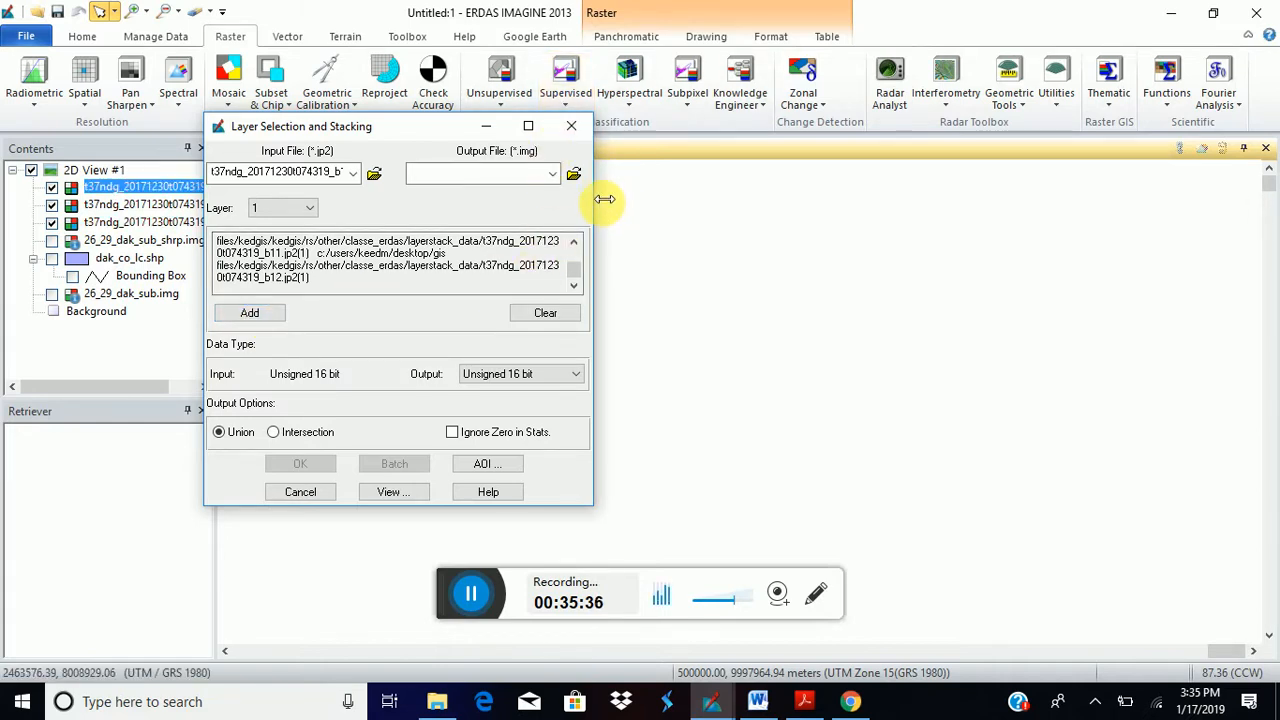
pyautogui.moveTo(604, 199); pyautogui.dragTo(865, 264)
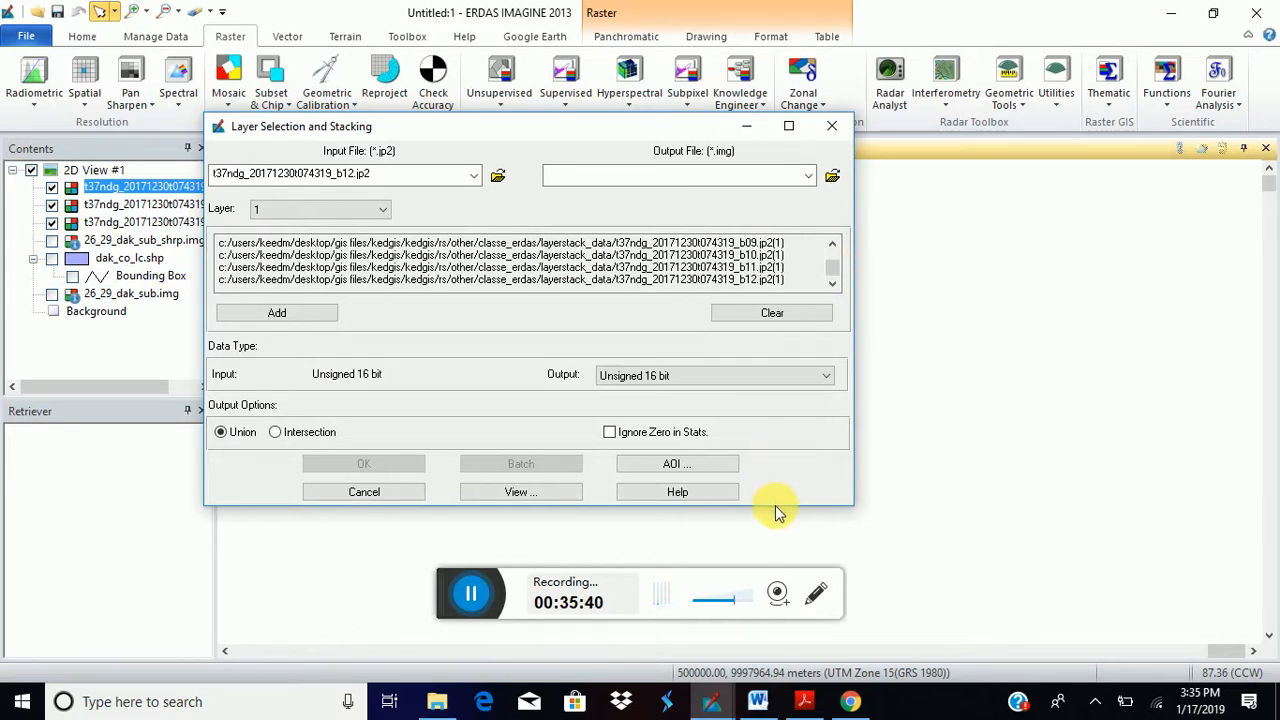
pyautogui.moveTo(770, 517); pyautogui.dragTo(760, 675)
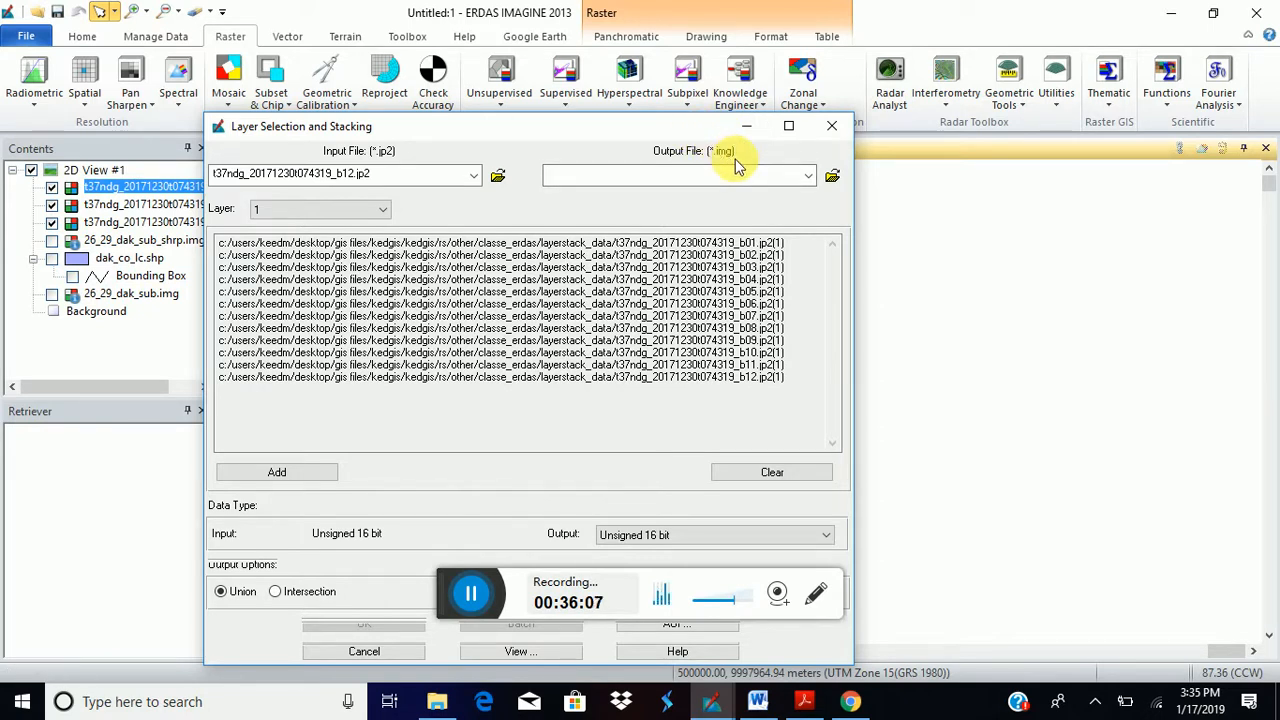
# Choose the layerstack_data folder for the stack output without replacing the existing B12 file, and name the output layerstackedimage.
pyautogui.click(833, 177)
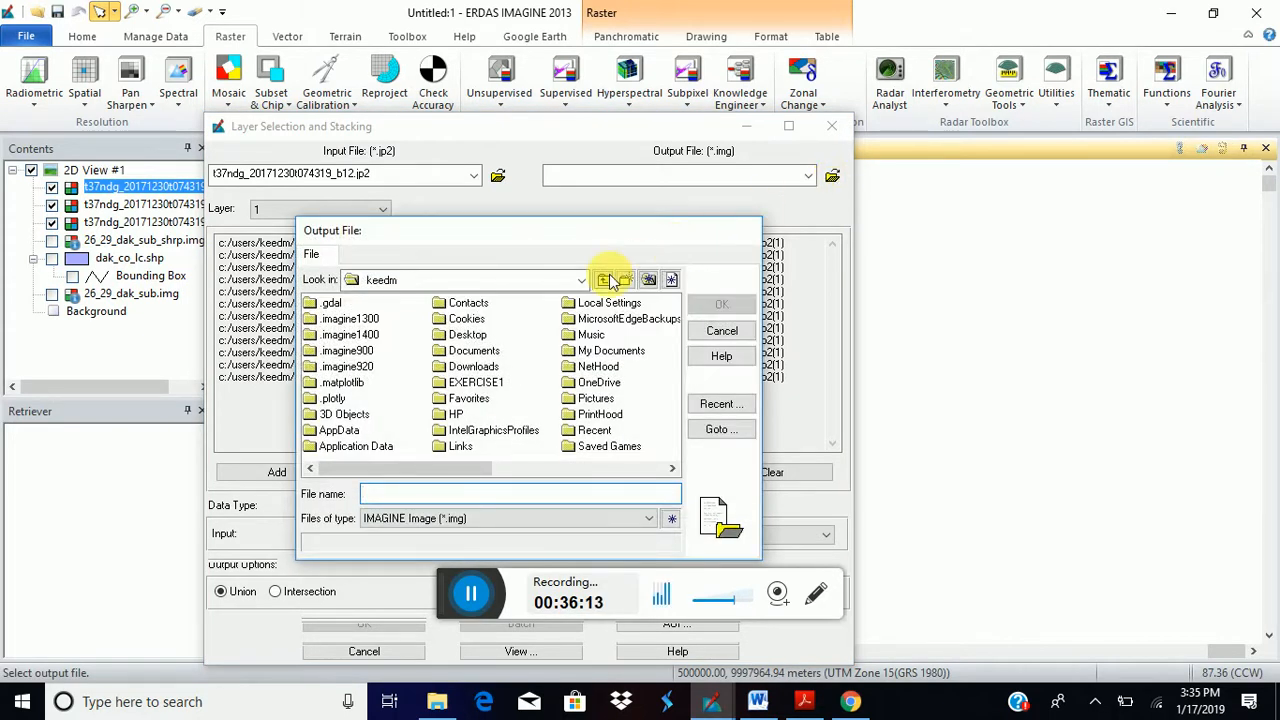
pyautogui.click(718, 406)
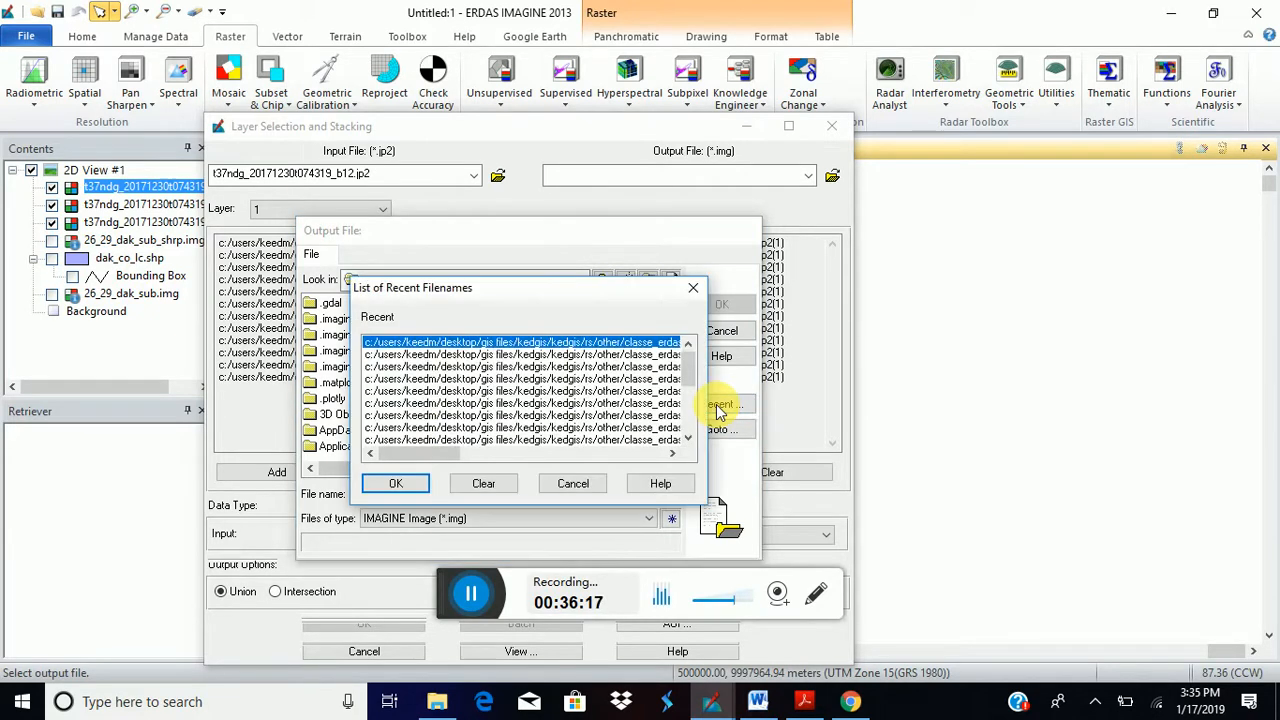
pyautogui.click(392, 484)
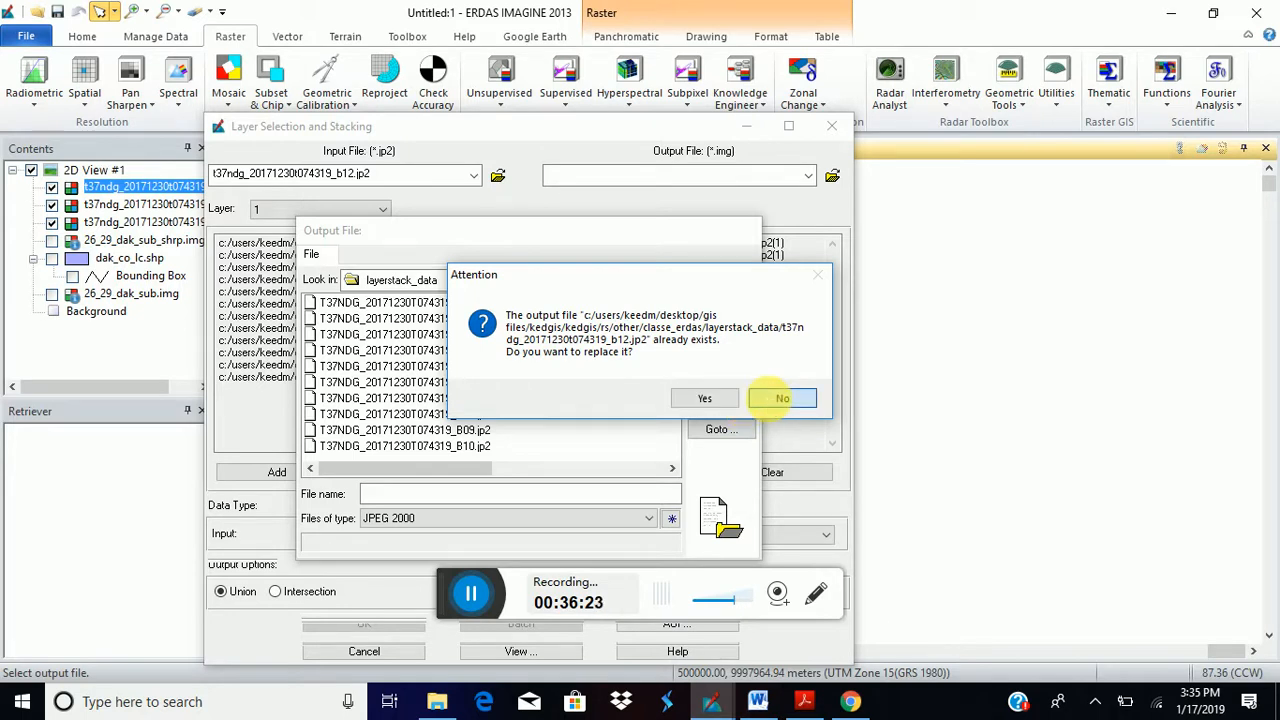
pyautogui.click(776, 399)
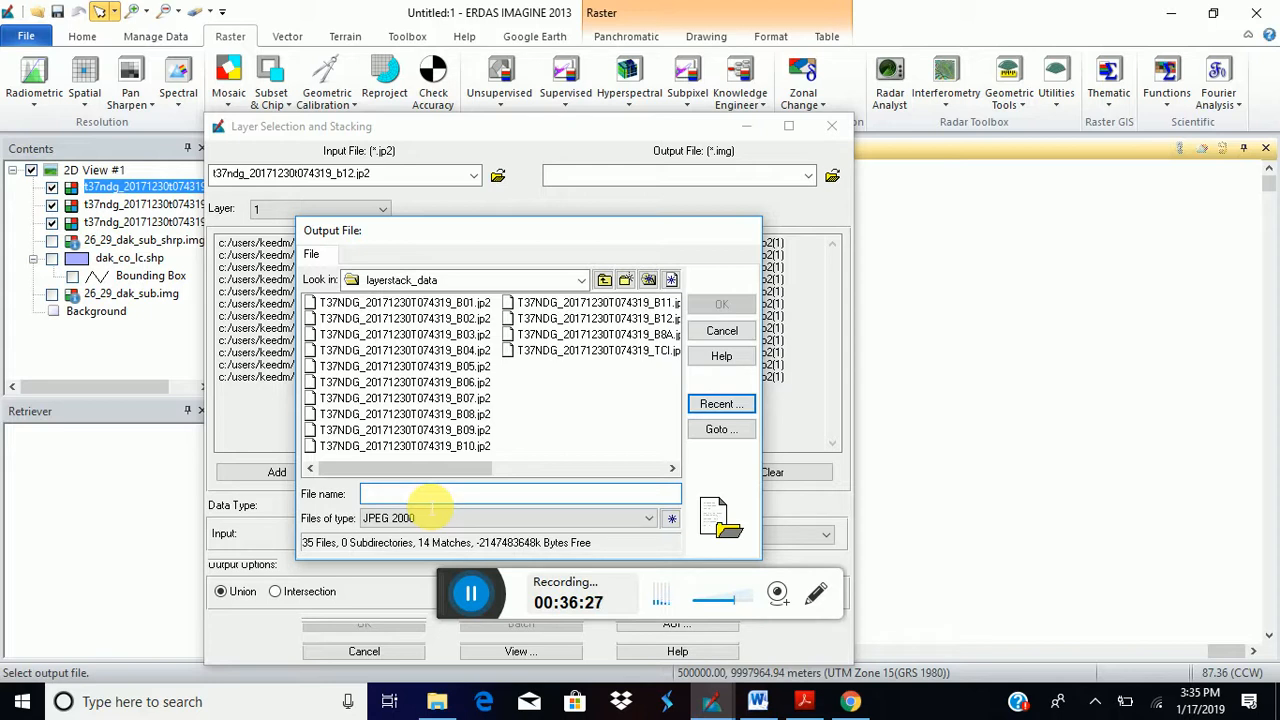
pyautogui.write('layersta')
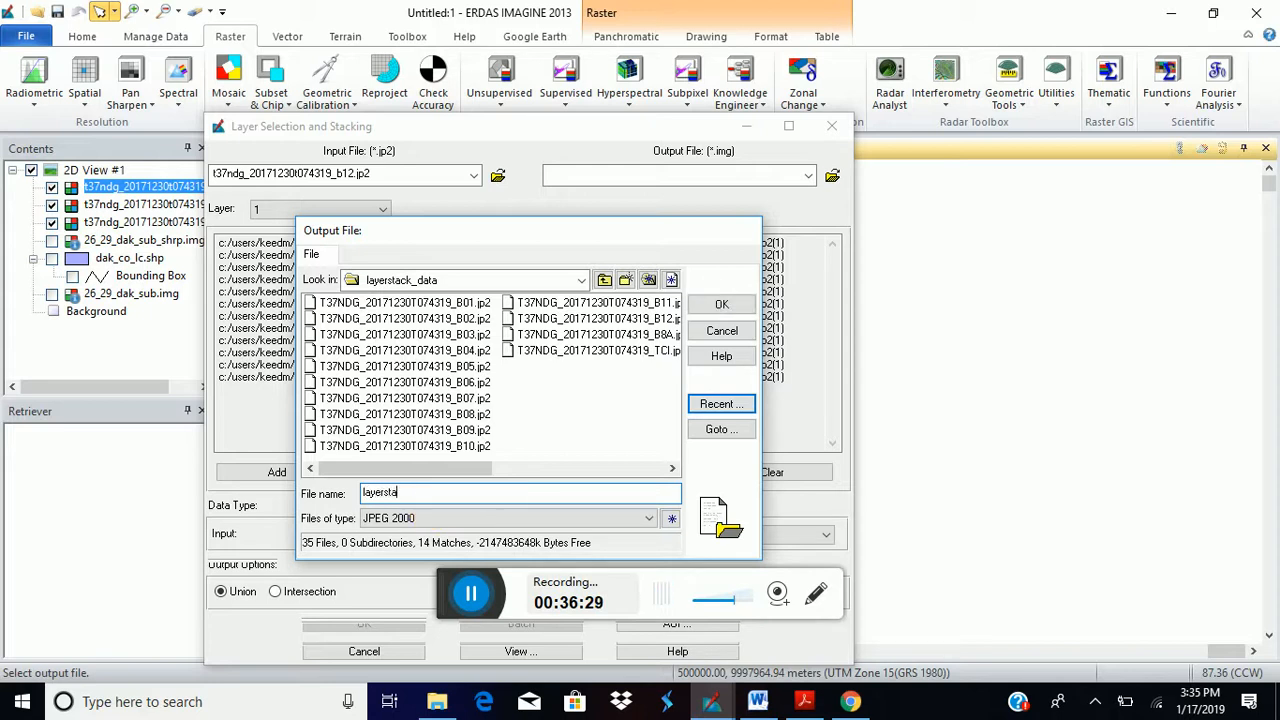
pyautogui.write('ckedimage')
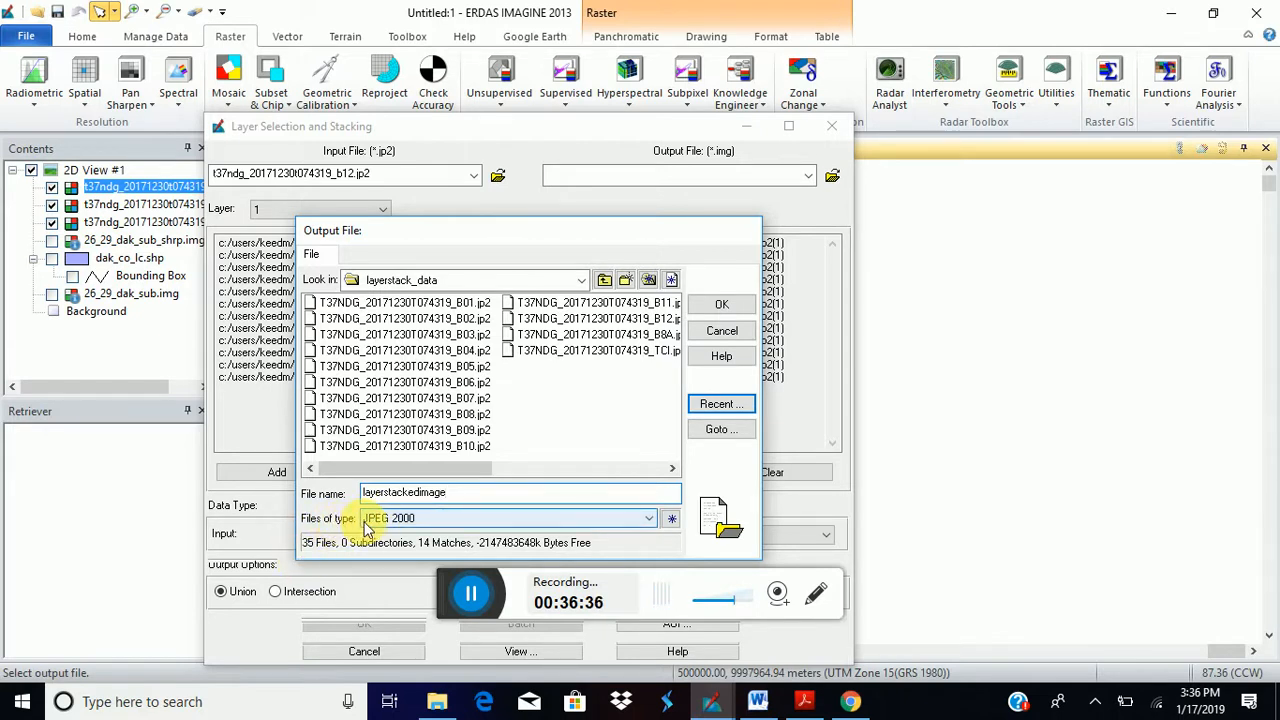
# Set the output format to IMAGINE Image (*.img), extend the file name to layerstackedimagewsee, and accept the output file.
pyautogui.click(460, 520)
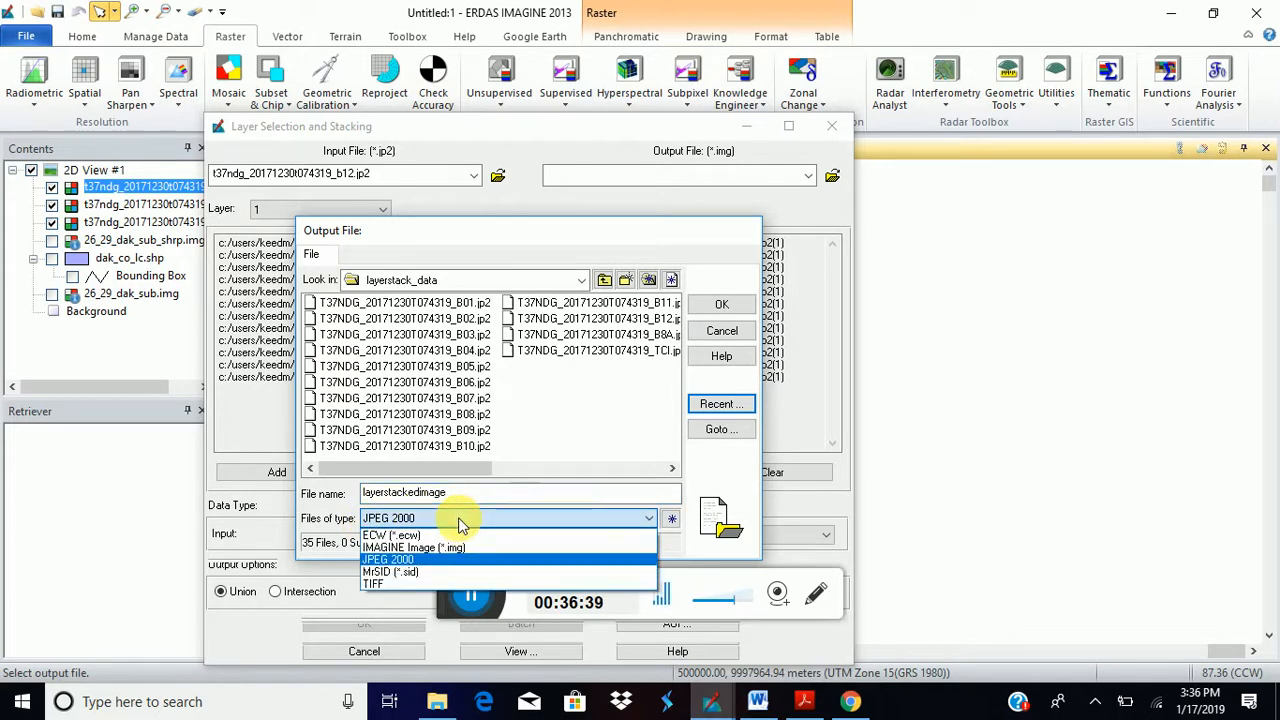
pyautogui.click(413, 548)
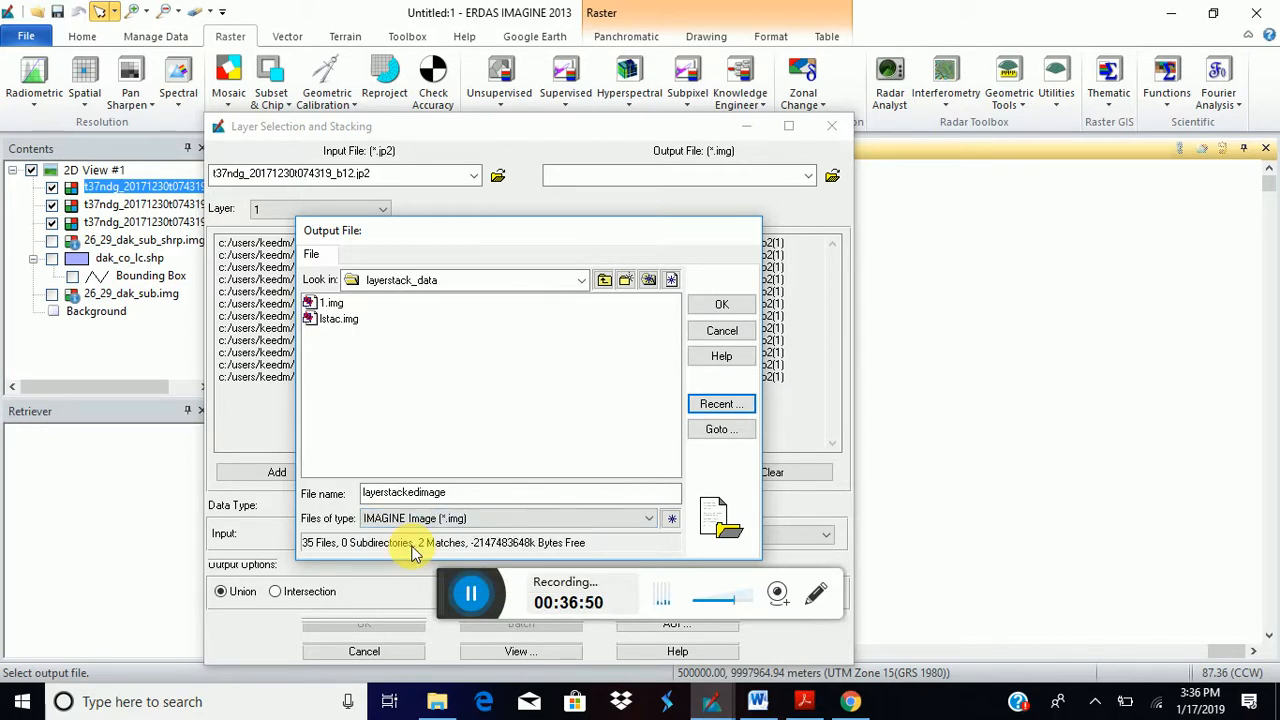
pyautogui.click(447, 492)
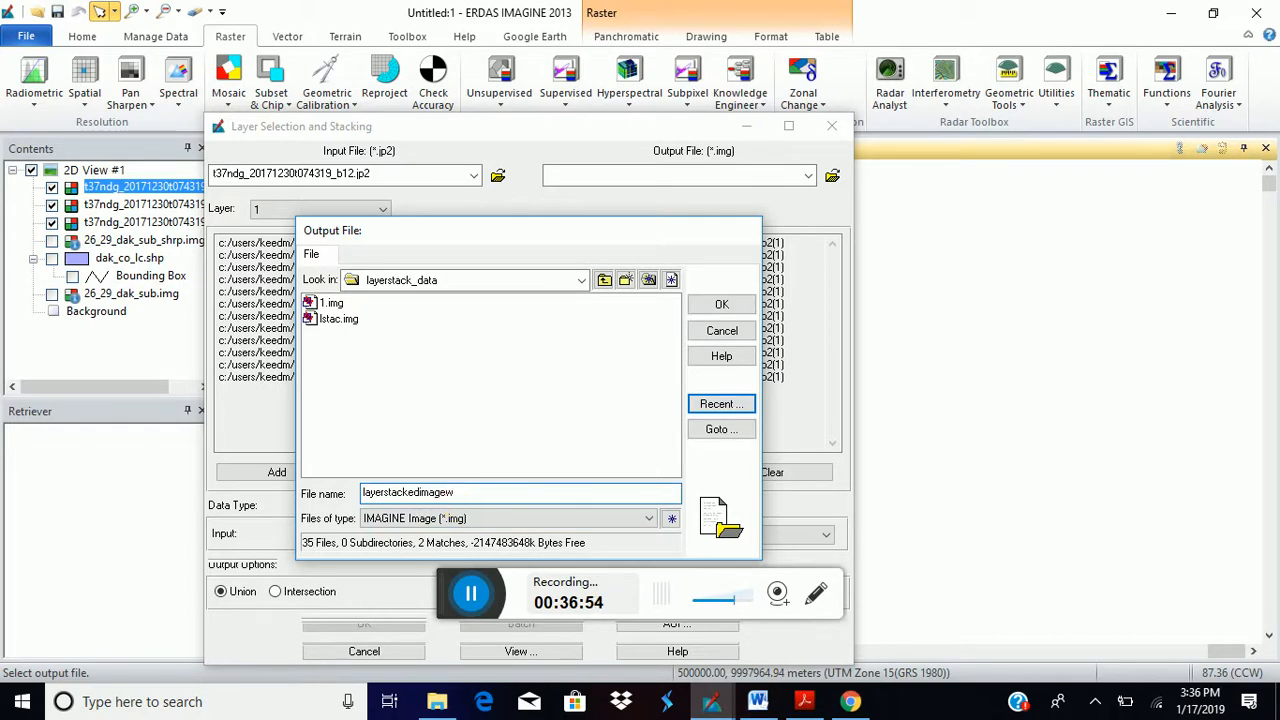
pyautogui.write('wsee')
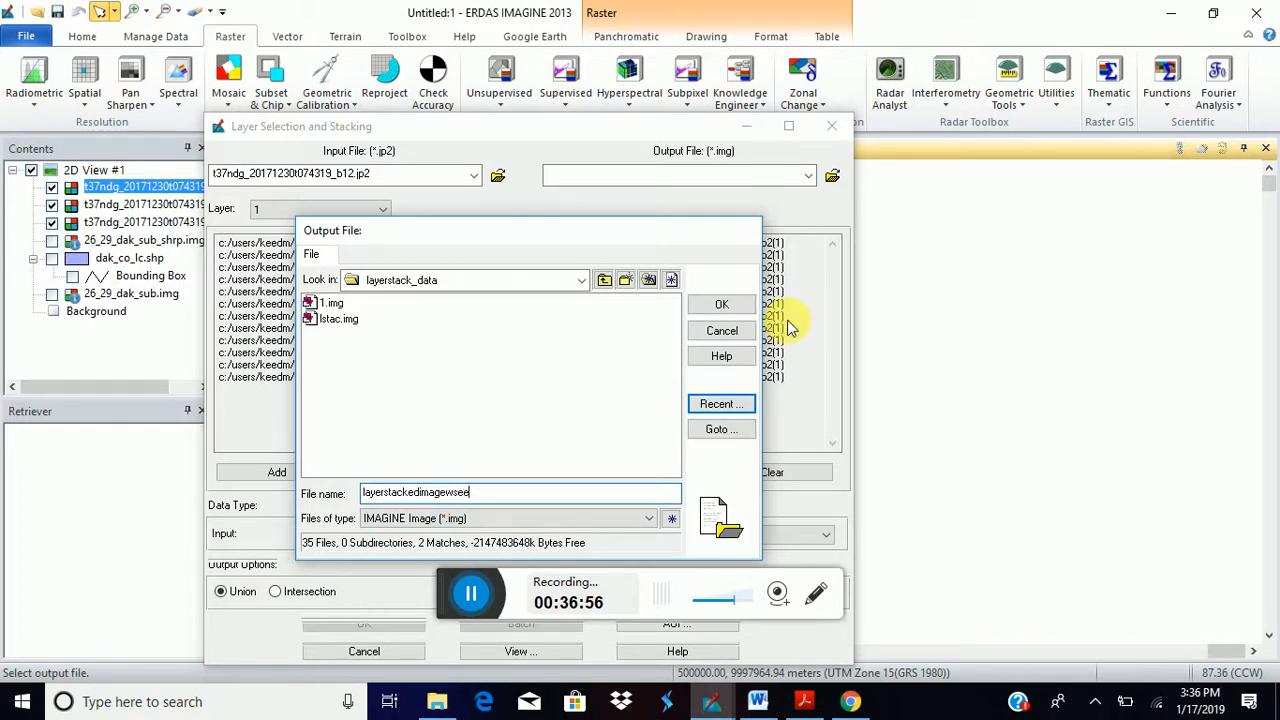
pyautogui.click(742, 308)
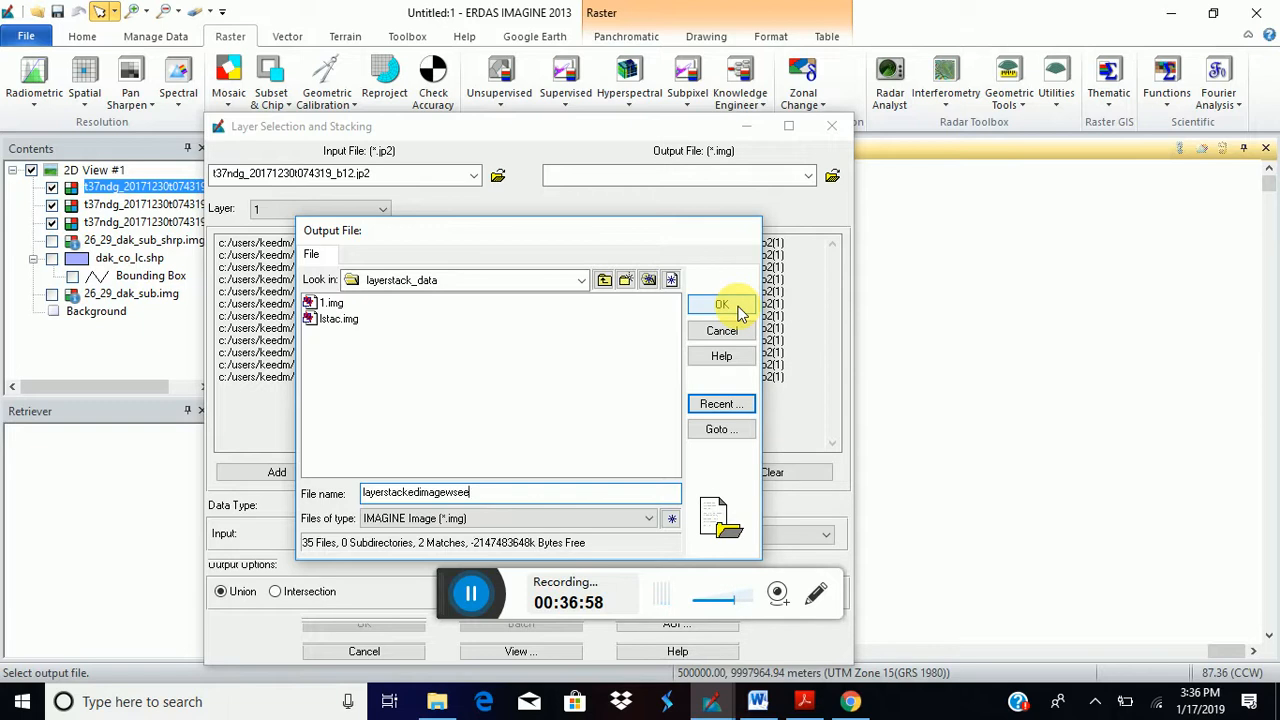
pyautogui.click(742, 310)
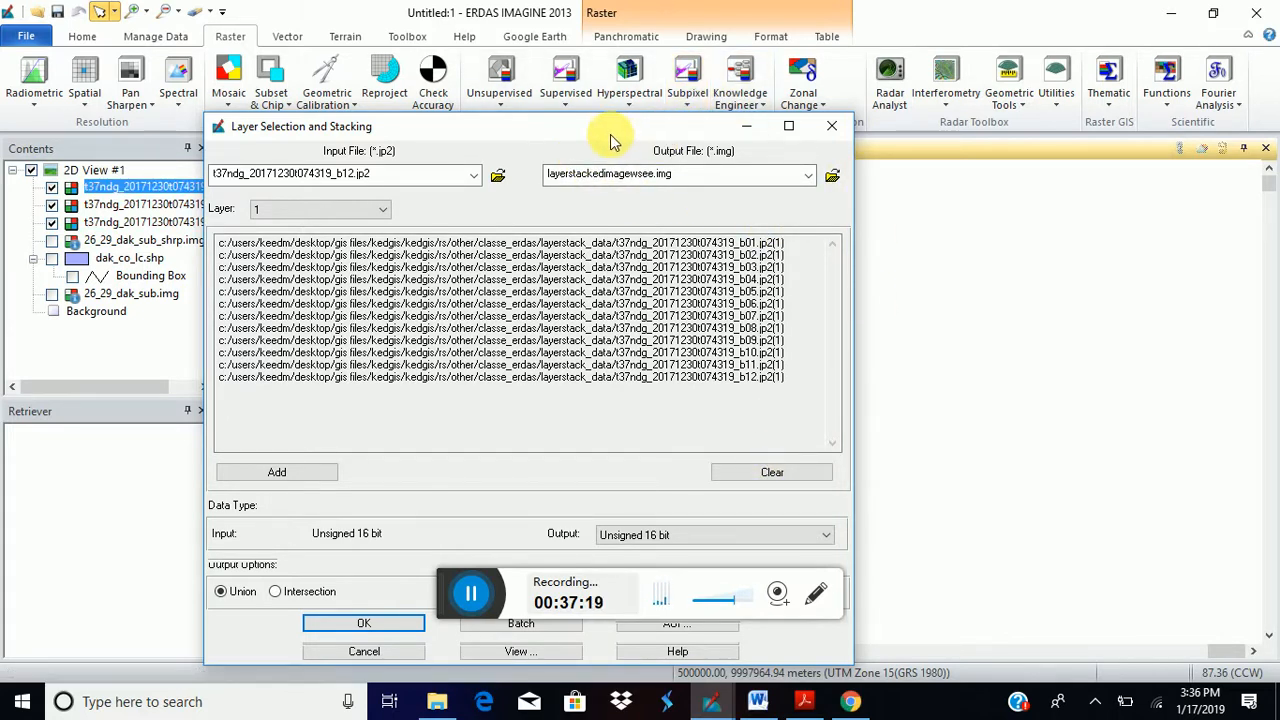
# Run the layer stack of the listed bands into layerstackedimagewsee.img and close the process list once processing finishes.
pyautogui.moveTo(612, 140); pyautogui.dragTo(604, 1)
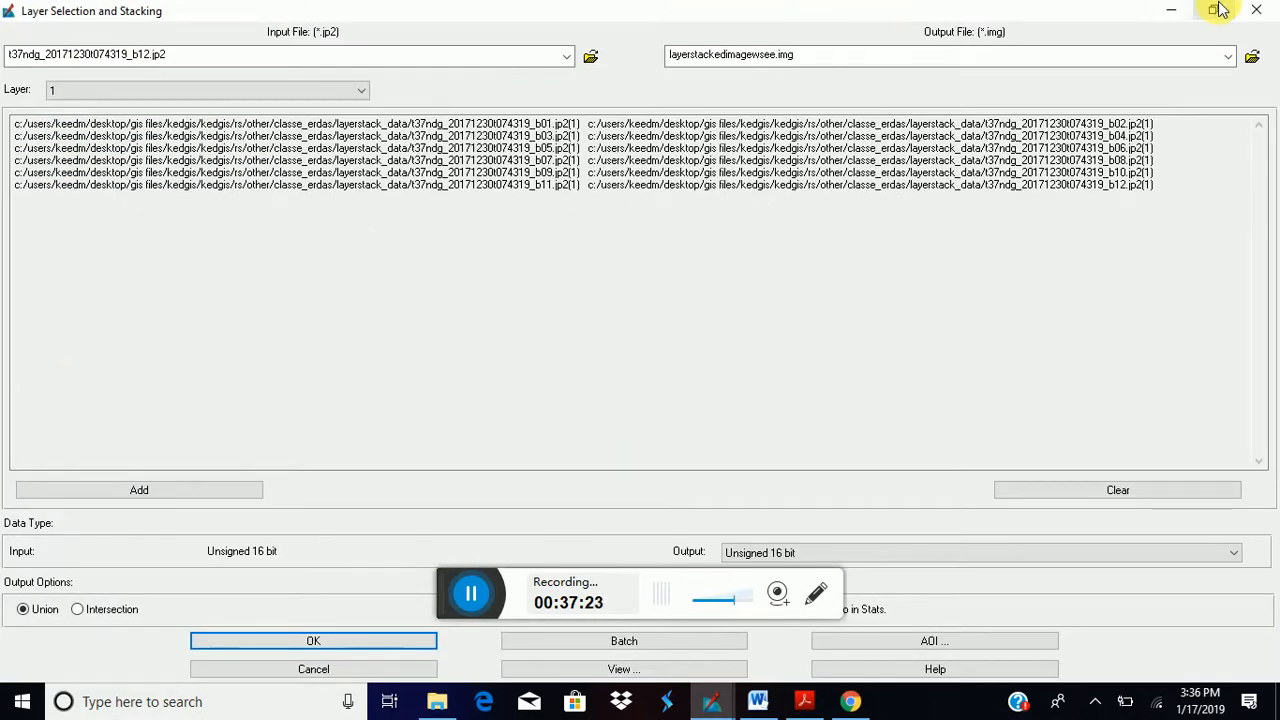
pyautogui.click(1218, 10)
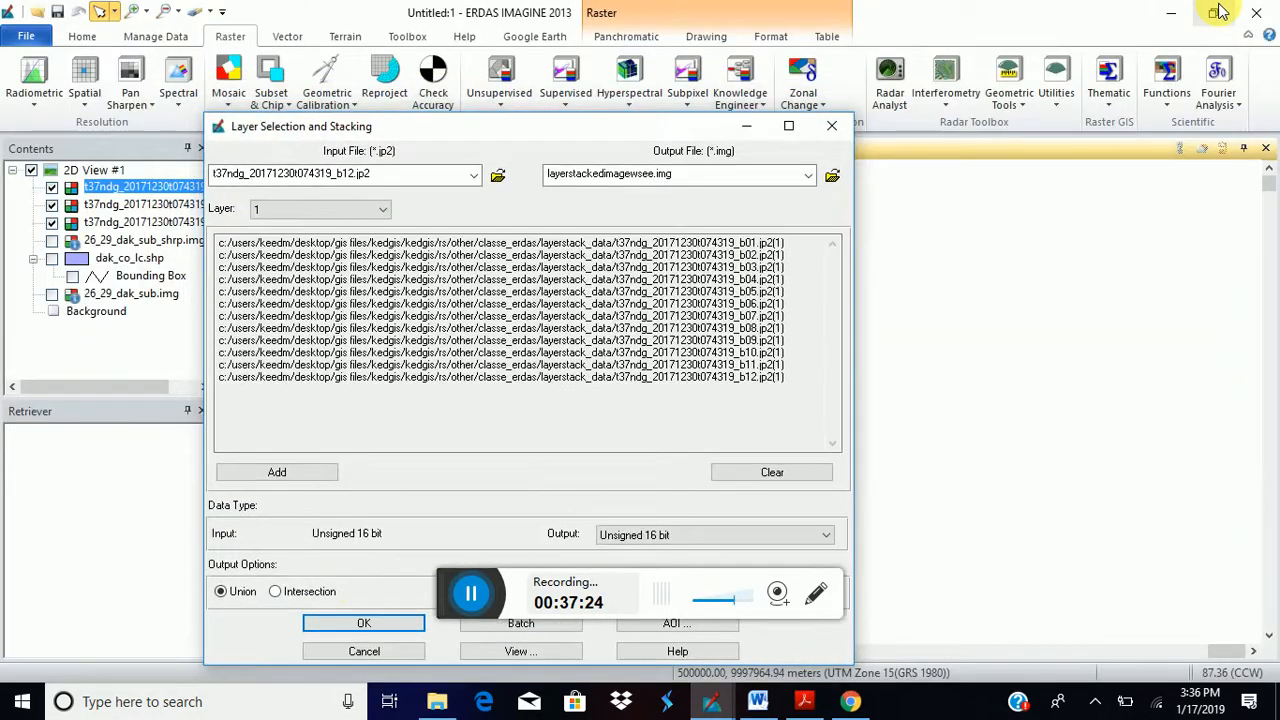
pyautogui.click(363, 624)
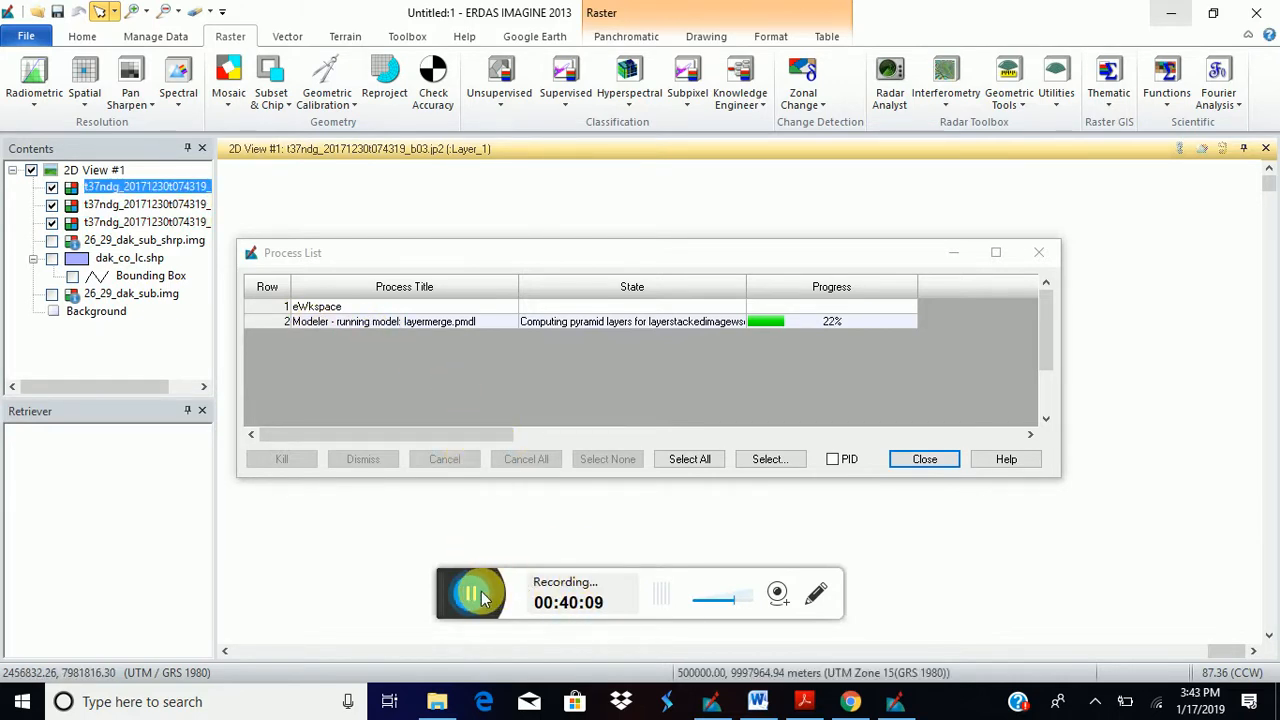
pyautogui.click(481, 596)
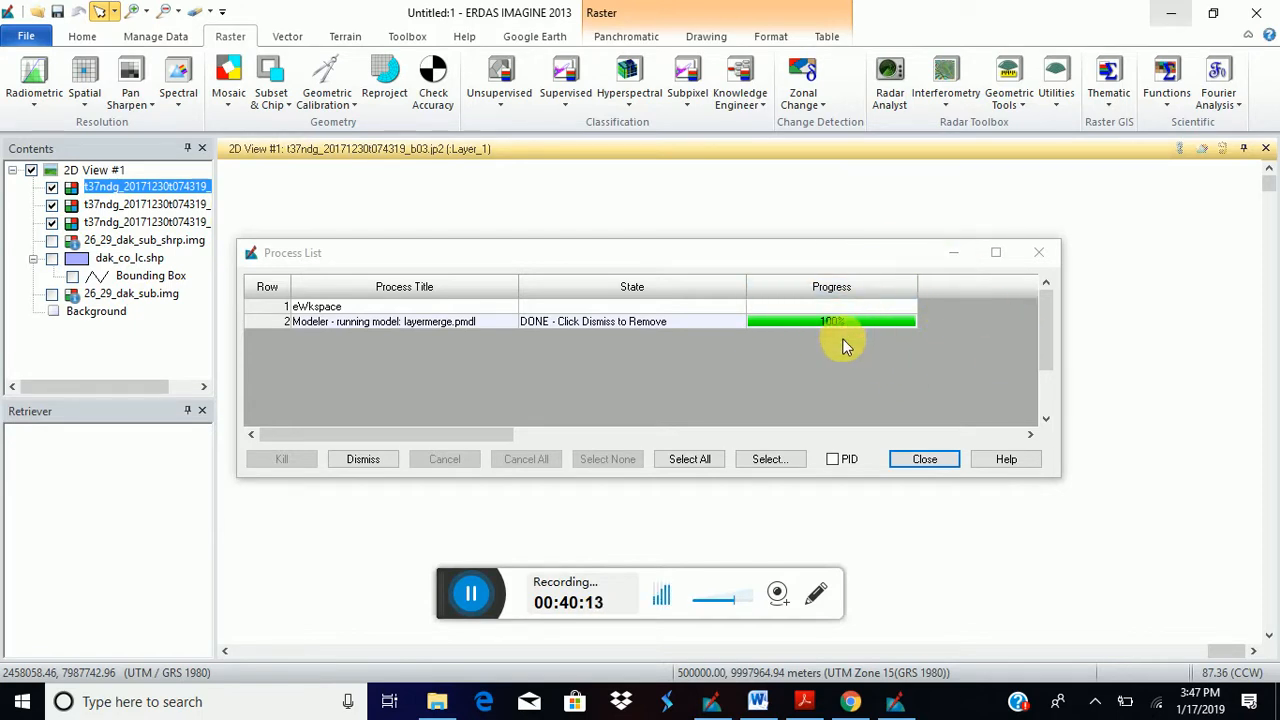
pyautogui.click(925, 460)
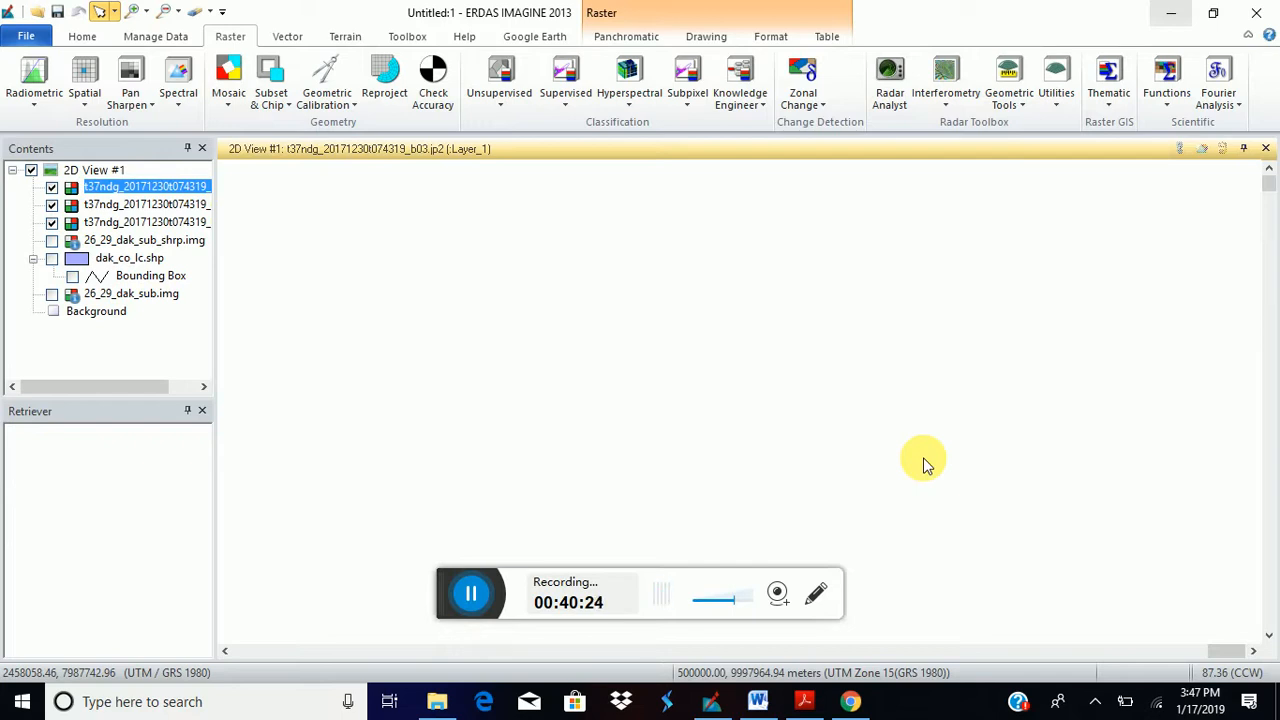
# Open the raster layer layerstackedimagewsee.img from the layerstack_data folder in 2D View #1.
pyautogui.rightClick(648, 365)
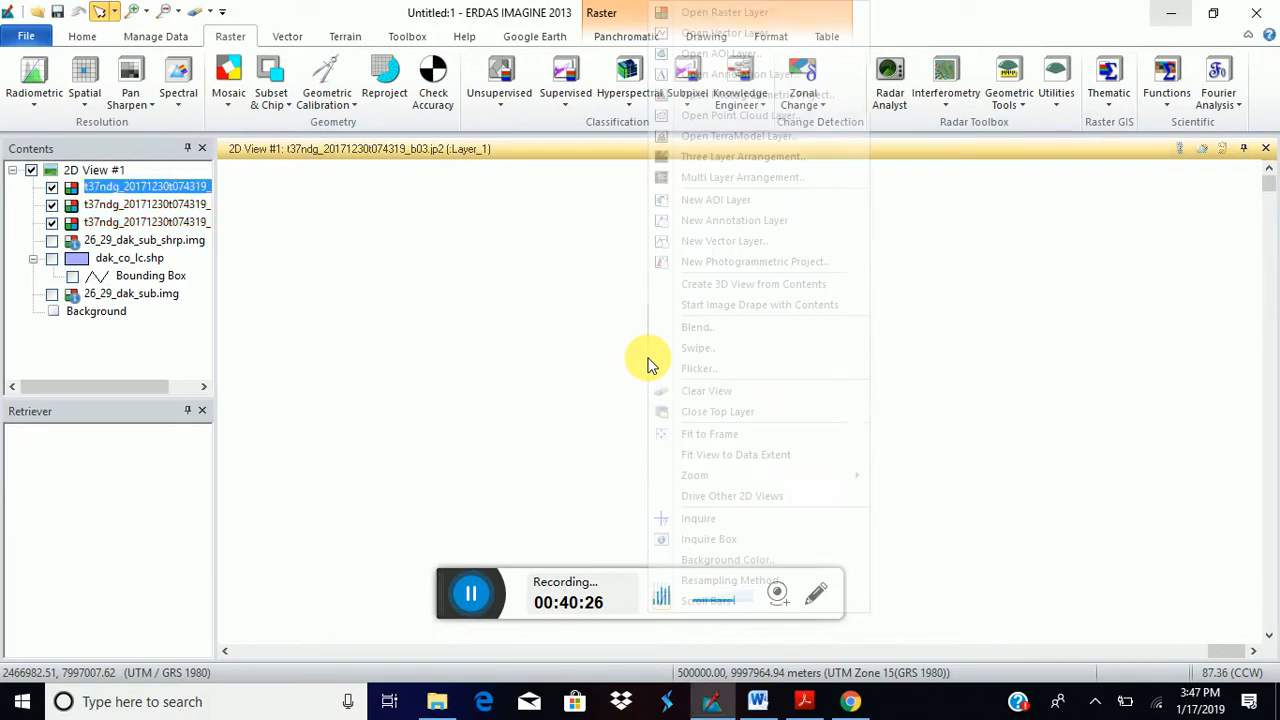
pyautogui.click(726, 13)
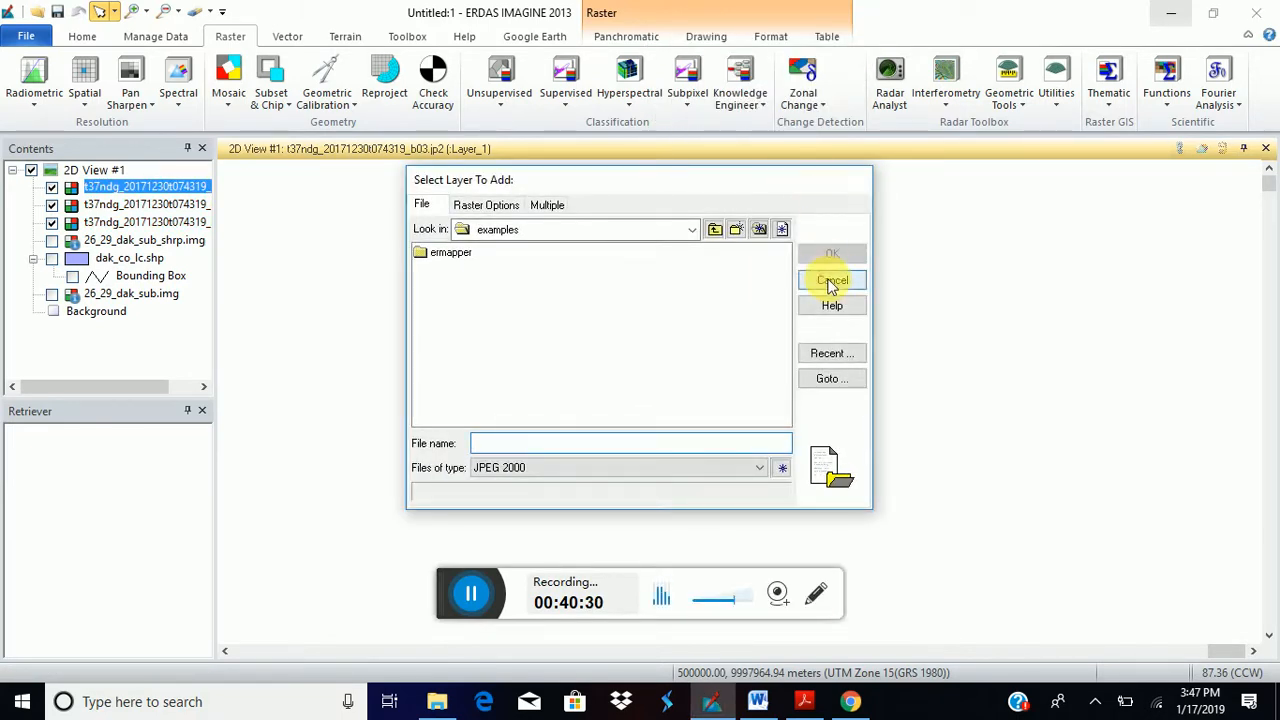
pyautogui.click(826, 354)
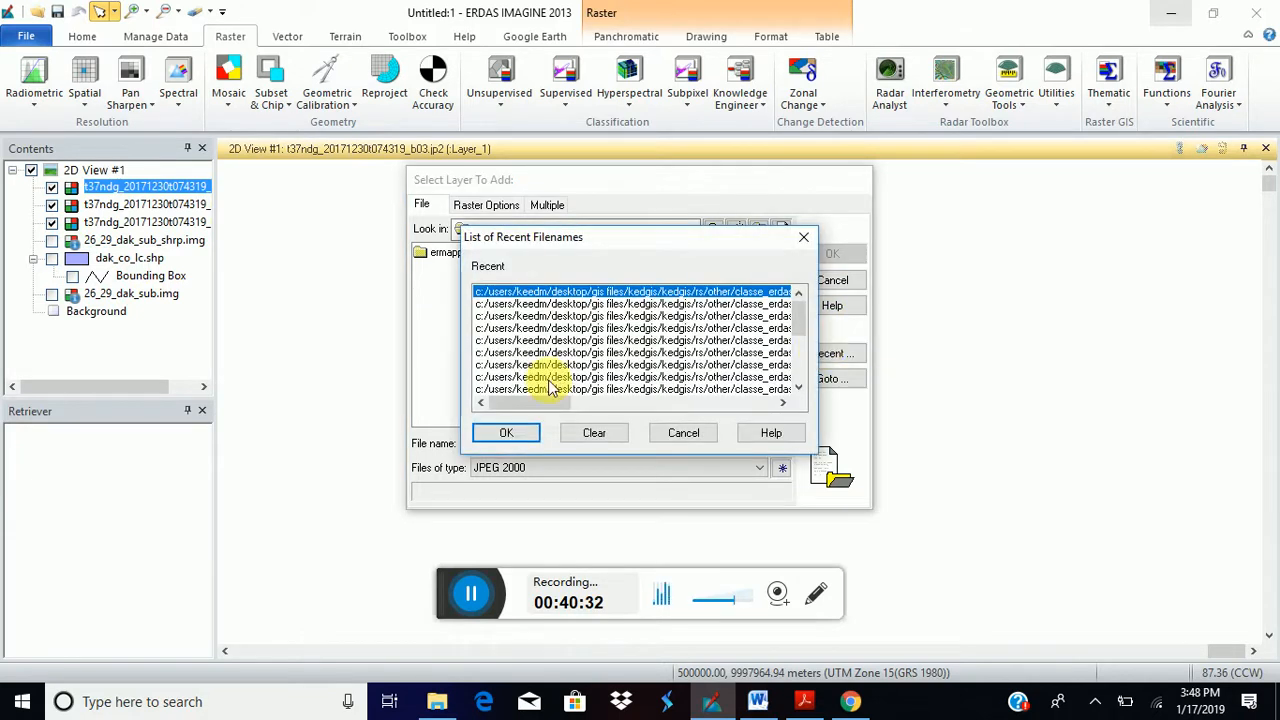
pyautogui.click(507, 436)
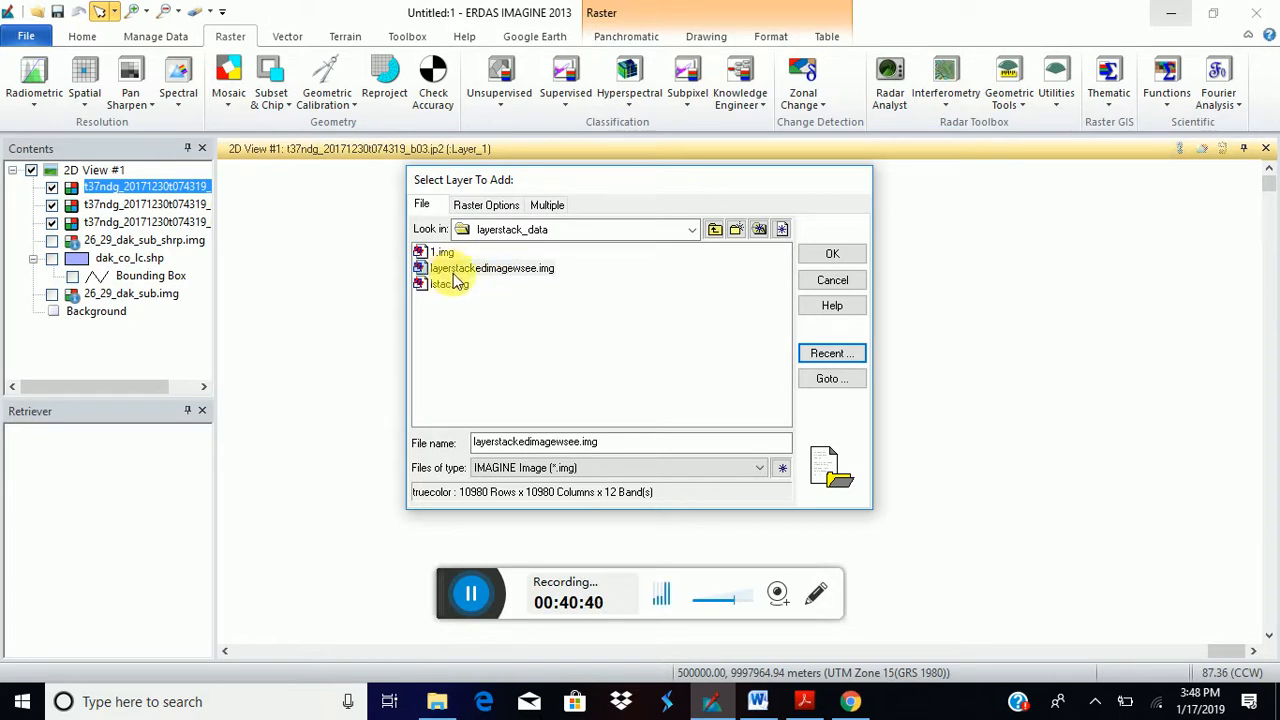
pyautogui.click(499, 272)
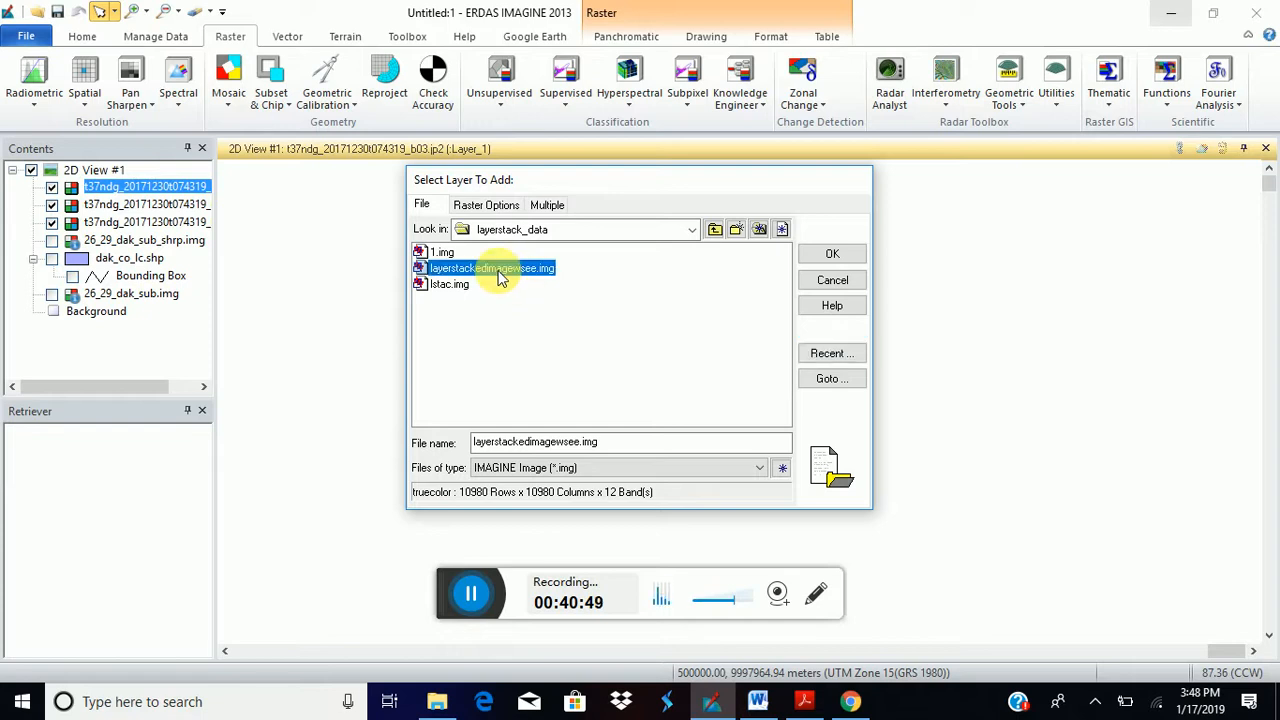
pyautogui.click(828, 257)
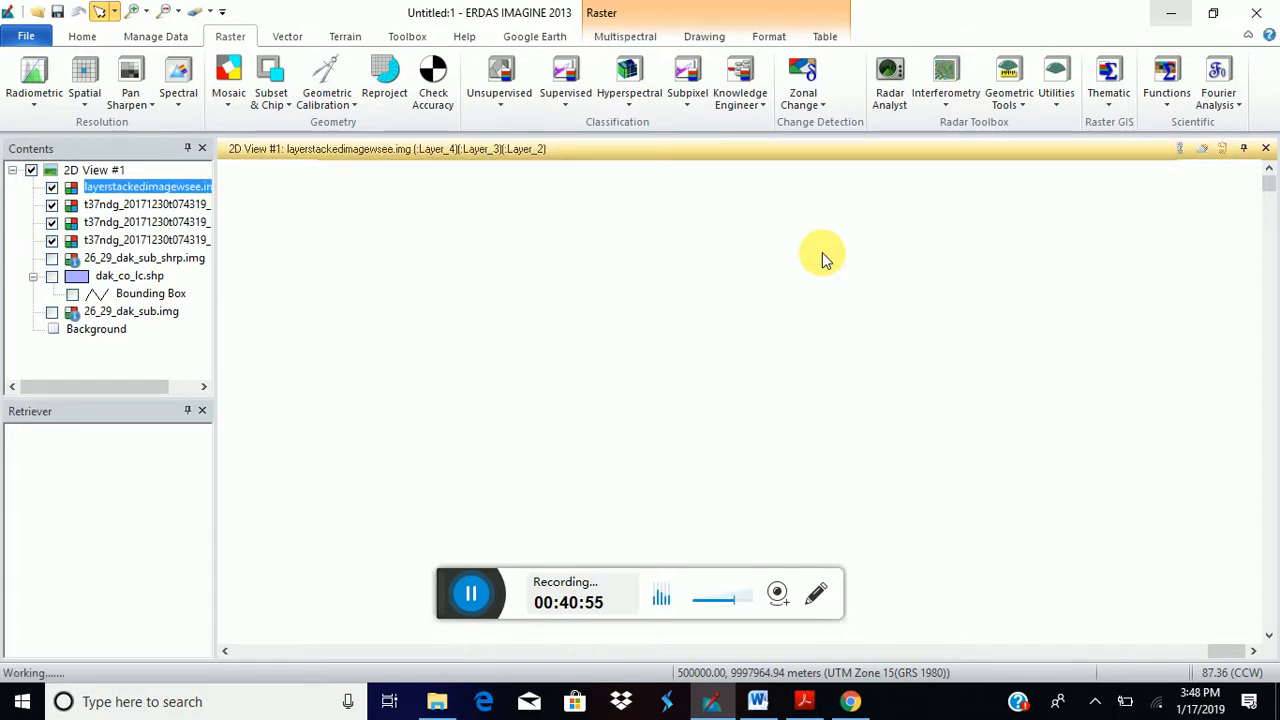
# Fit the layerstackedimagewsee.img layer to the window and create a new 2D view.
pyautogui.rightClick(165, 192)
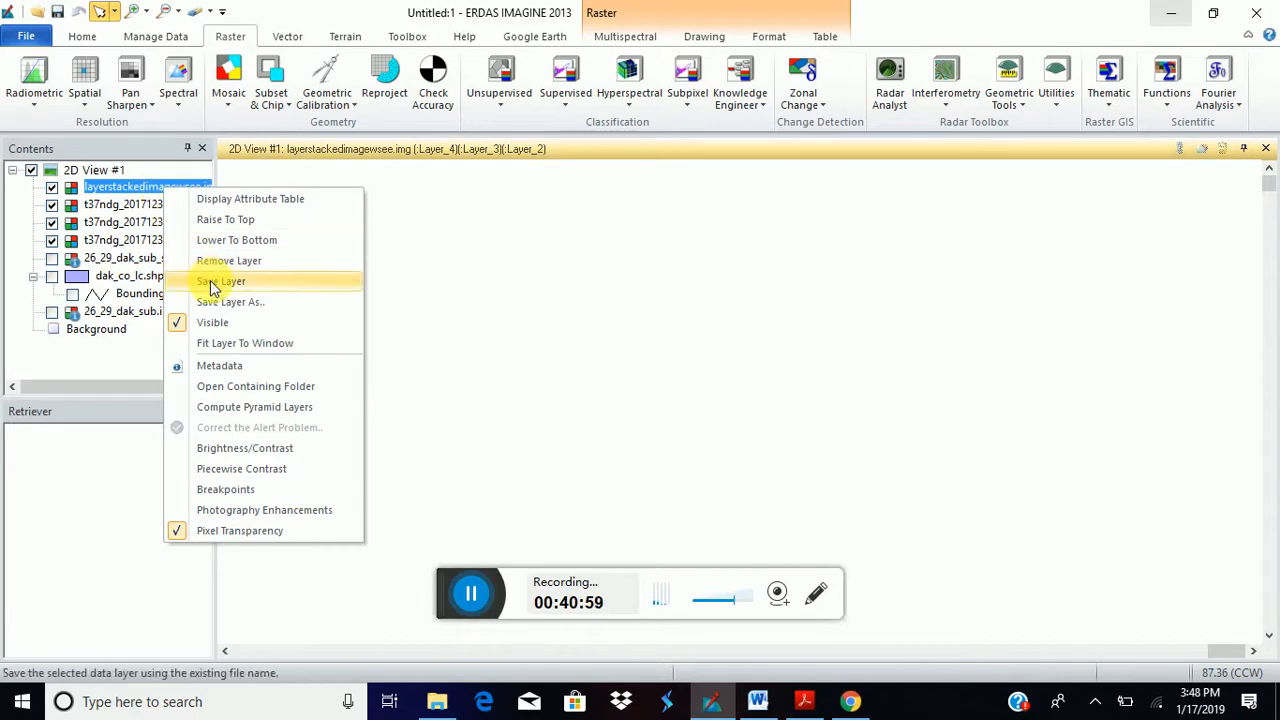
pyautogui.click(242, 343)
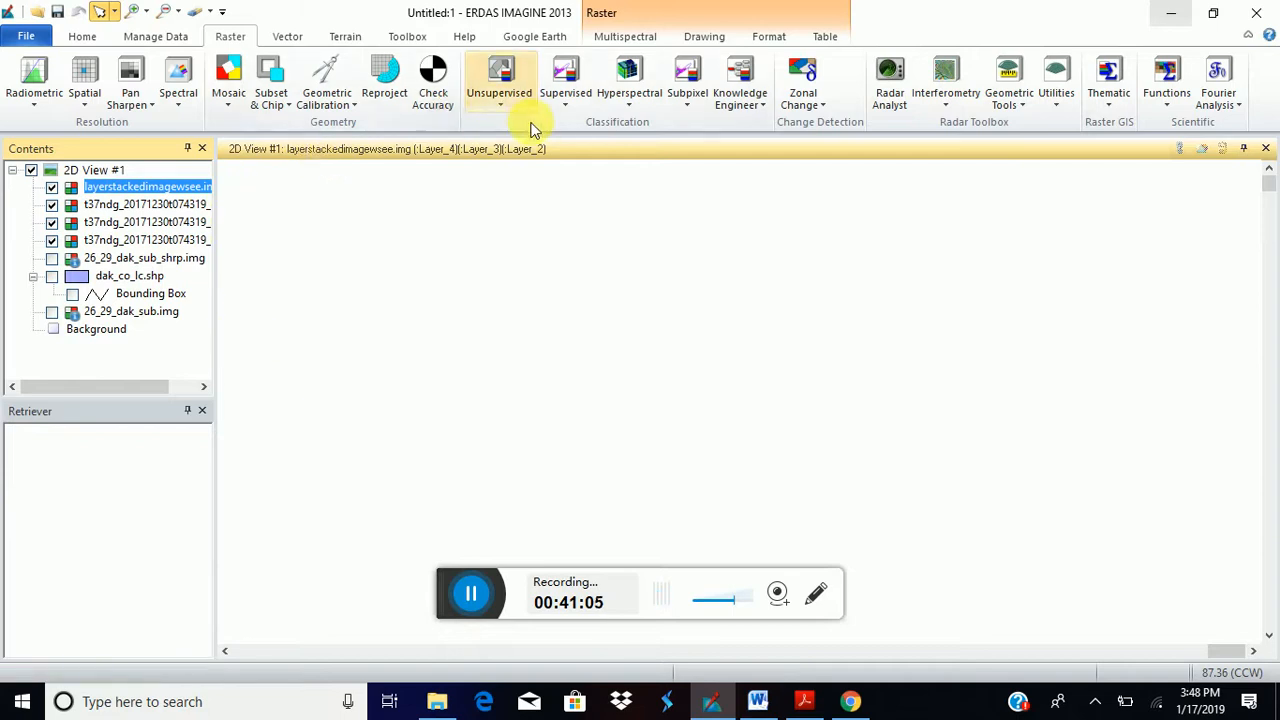
pyautogui.click(80, 37)
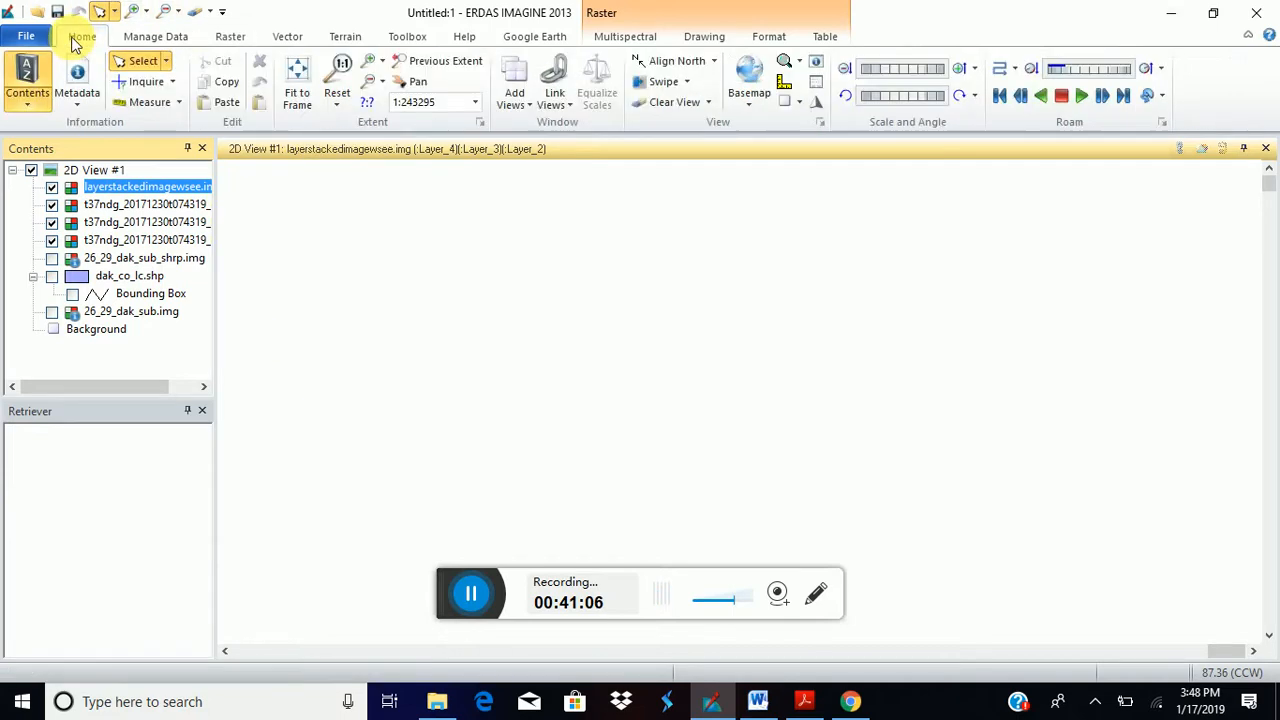
pyautogui.click(524, 108)
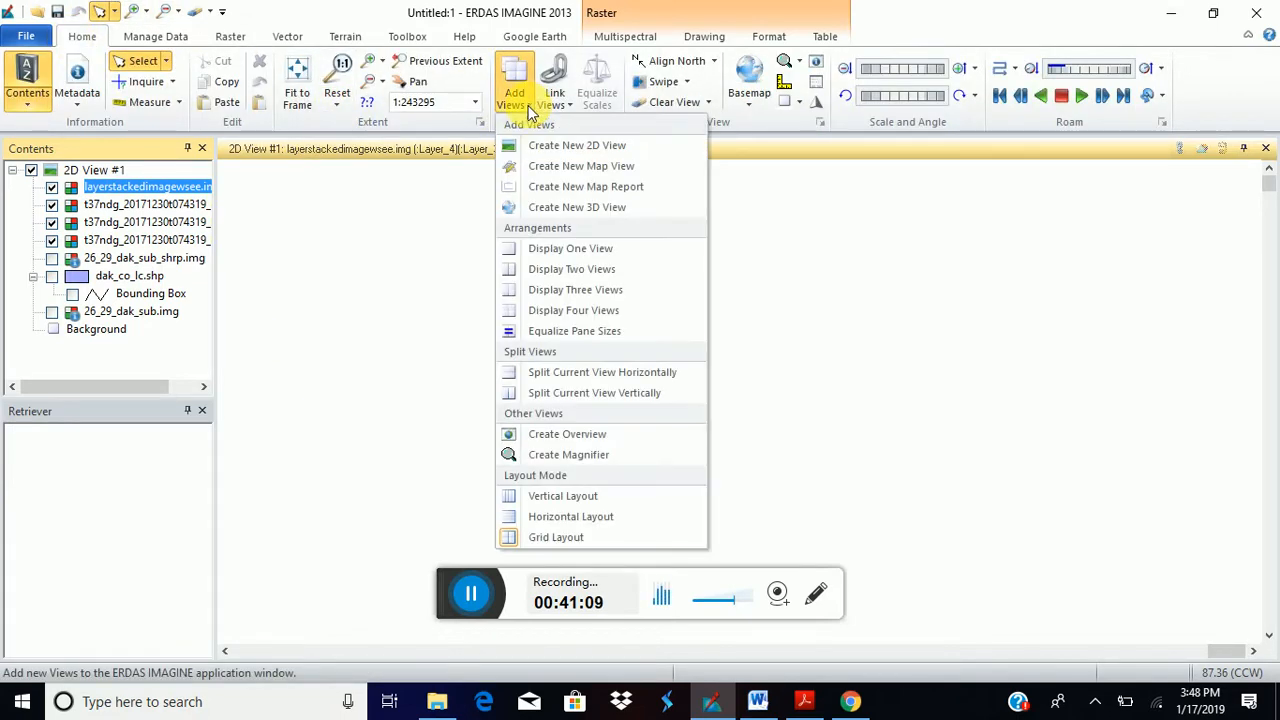
pyautogui.click(553, 148)
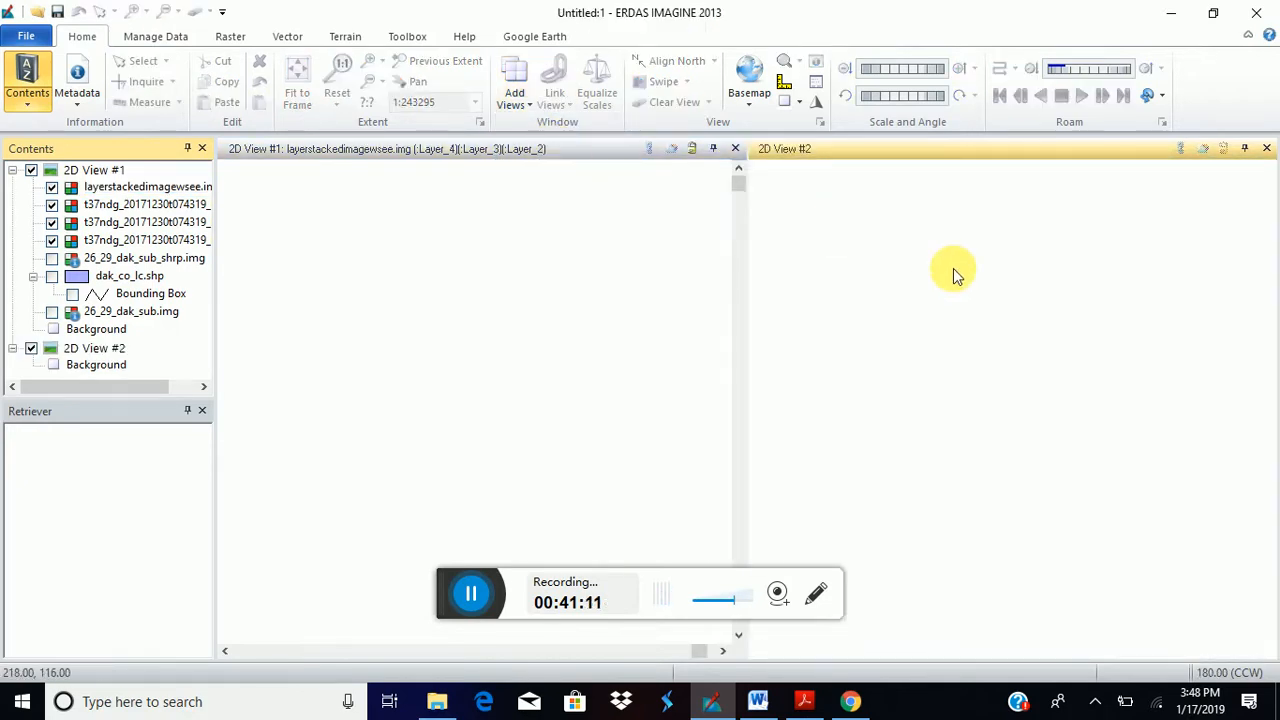
# Open layerstackedimagewsee.img from the recent files in 2D View #2.
pyautogui.click(1012, 78)
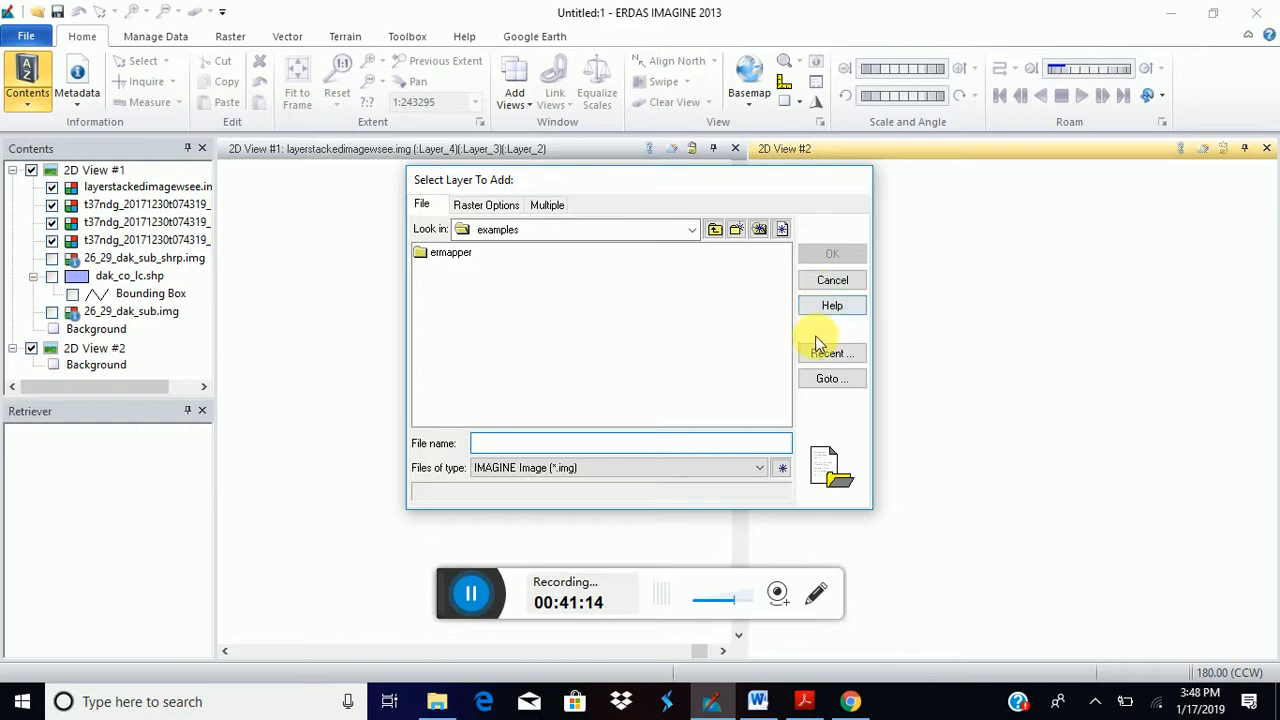
pyautogui.click(830, 354)
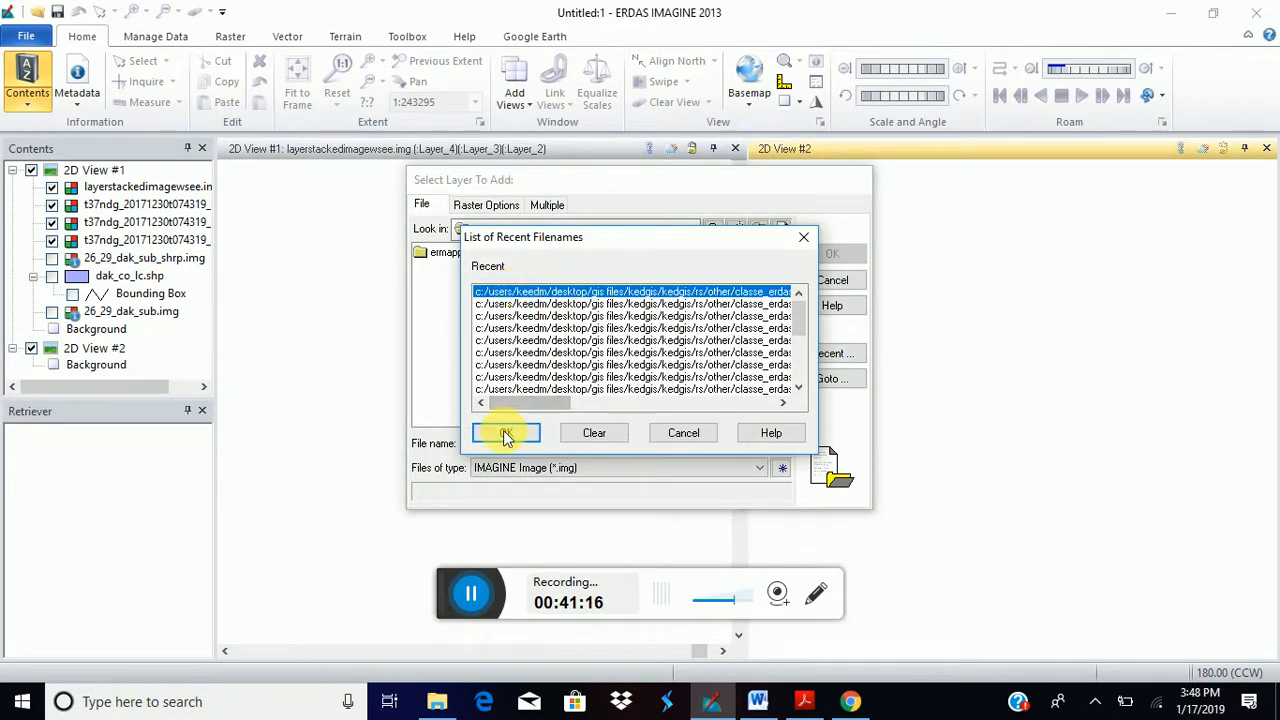
pyautogui.click(508, 431)
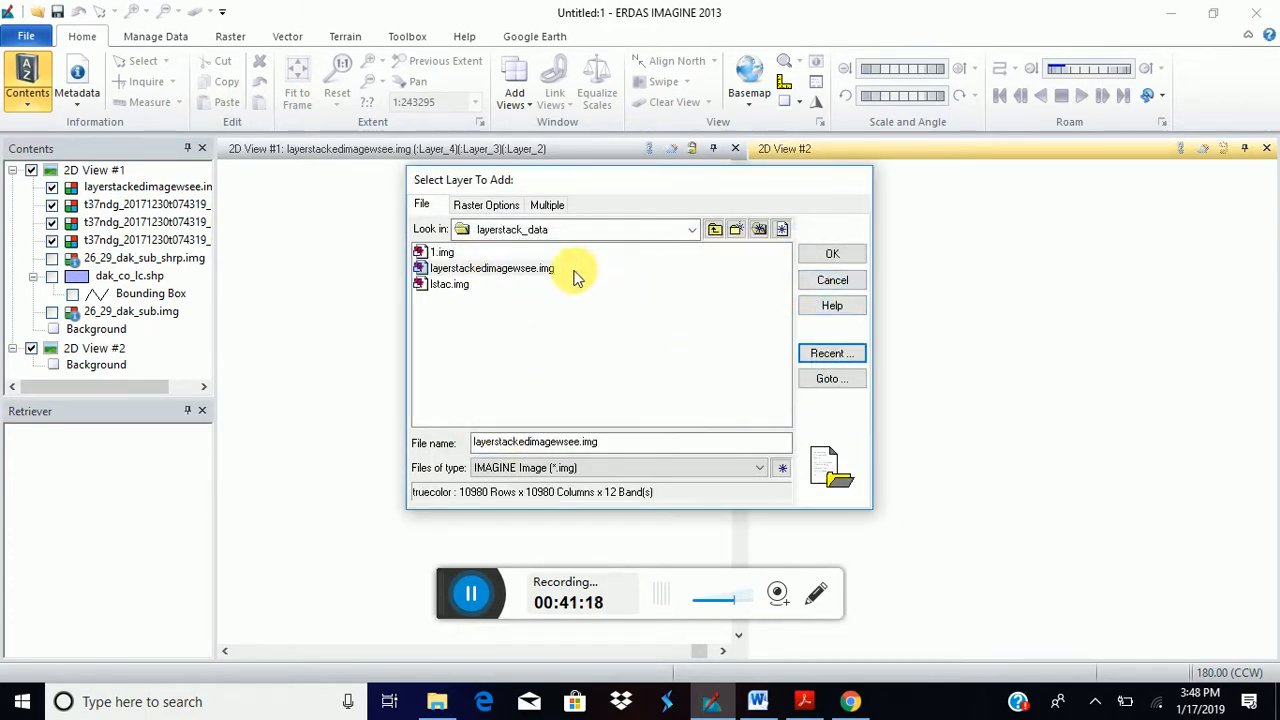
pyautogui.click(545, 270)
pyautogui.click(830, 255)
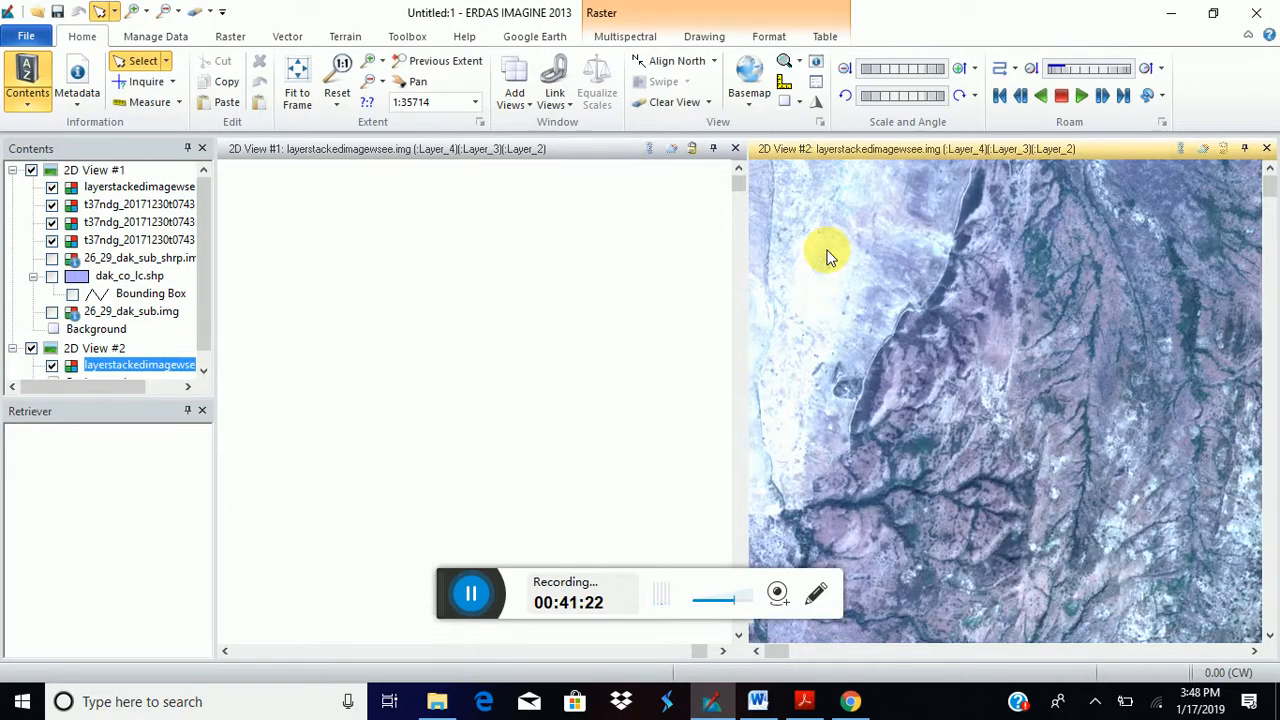
# Close 2D View #1 and fit the stacked image to the frame in 2D View #2.
pyautogui.click(736, 150)
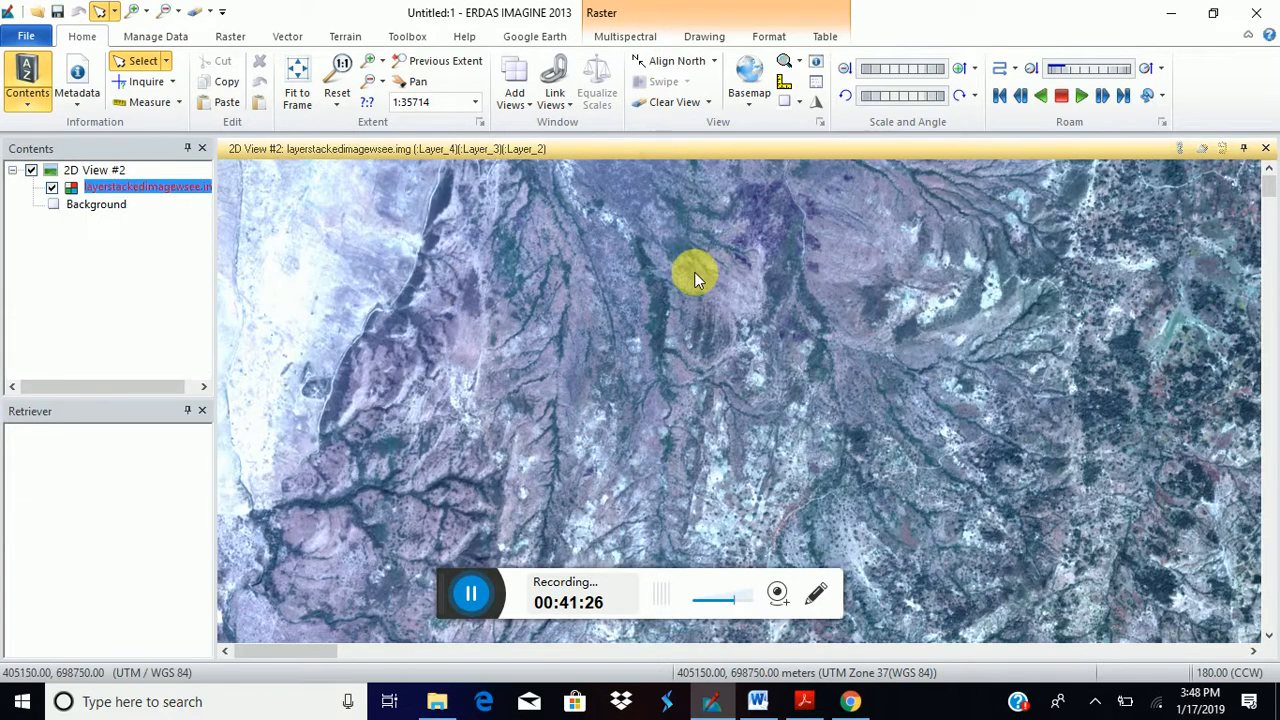
pyautogui.rightClick(656, 314)
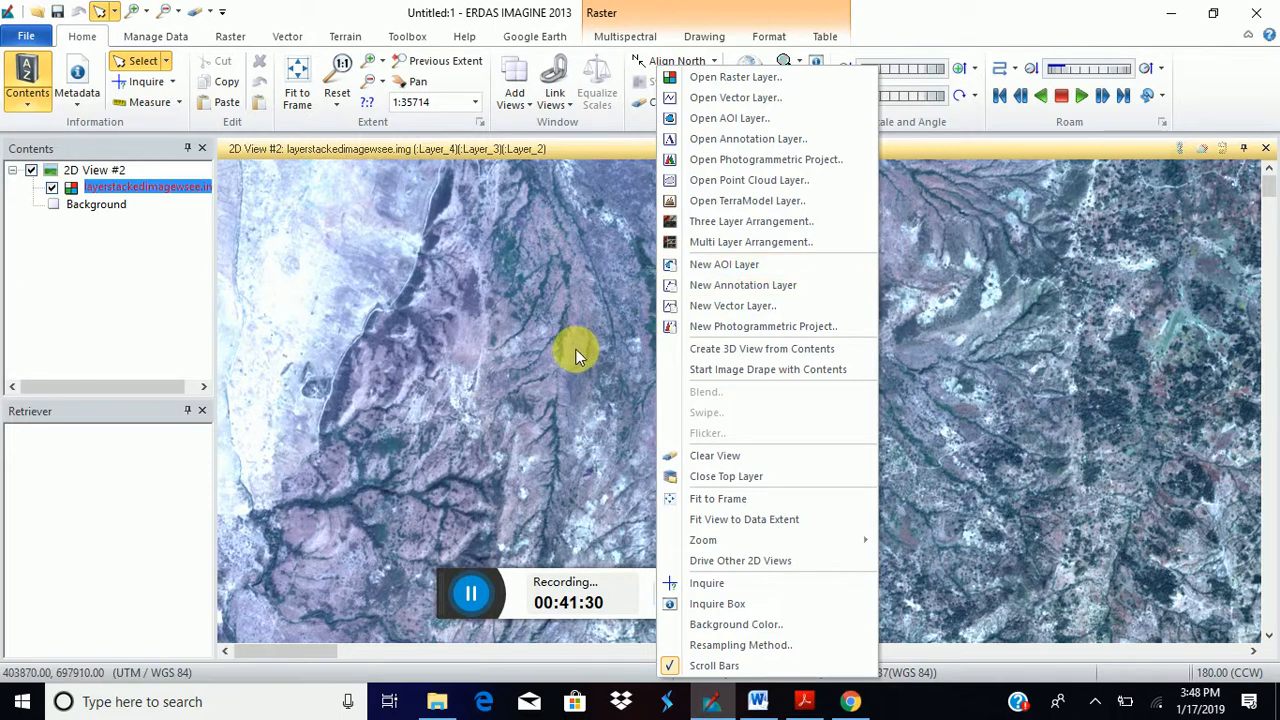
pyautogui.click(721, 497)
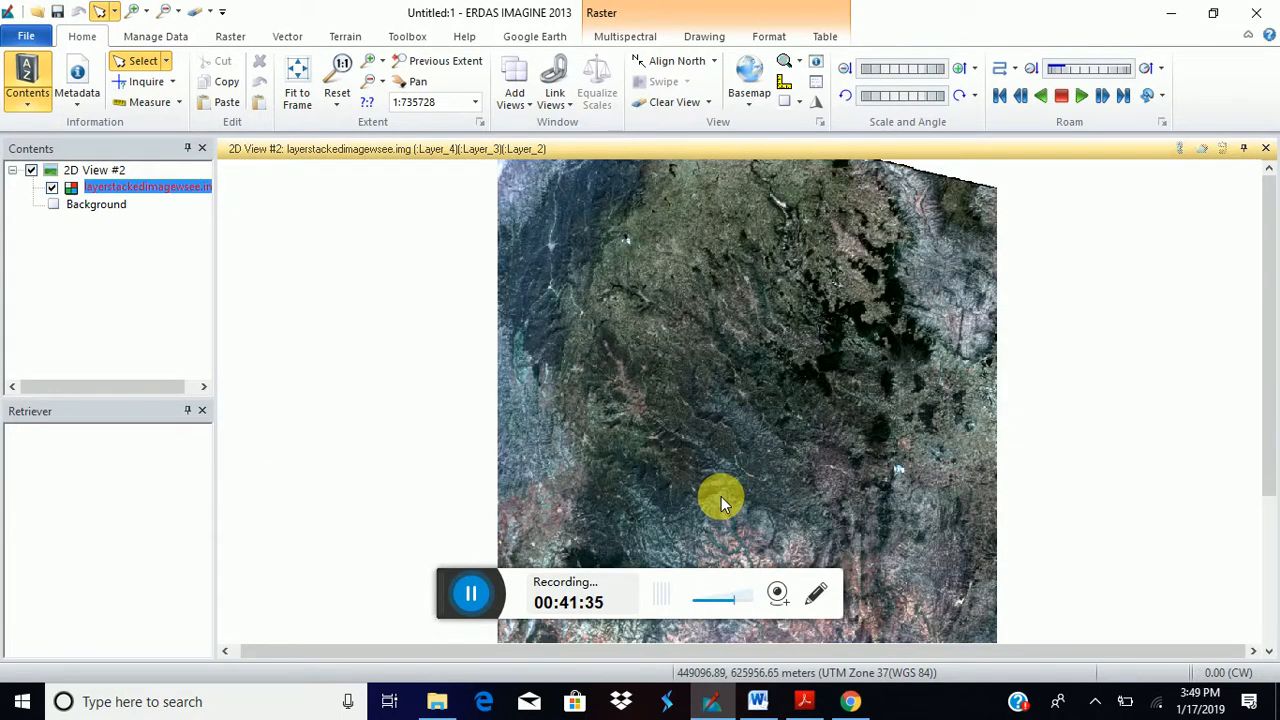
# Check the bands offered for the red channel and read the Sentinel-2 band combinations in the Word document.
pyautogui.click(633, 47)
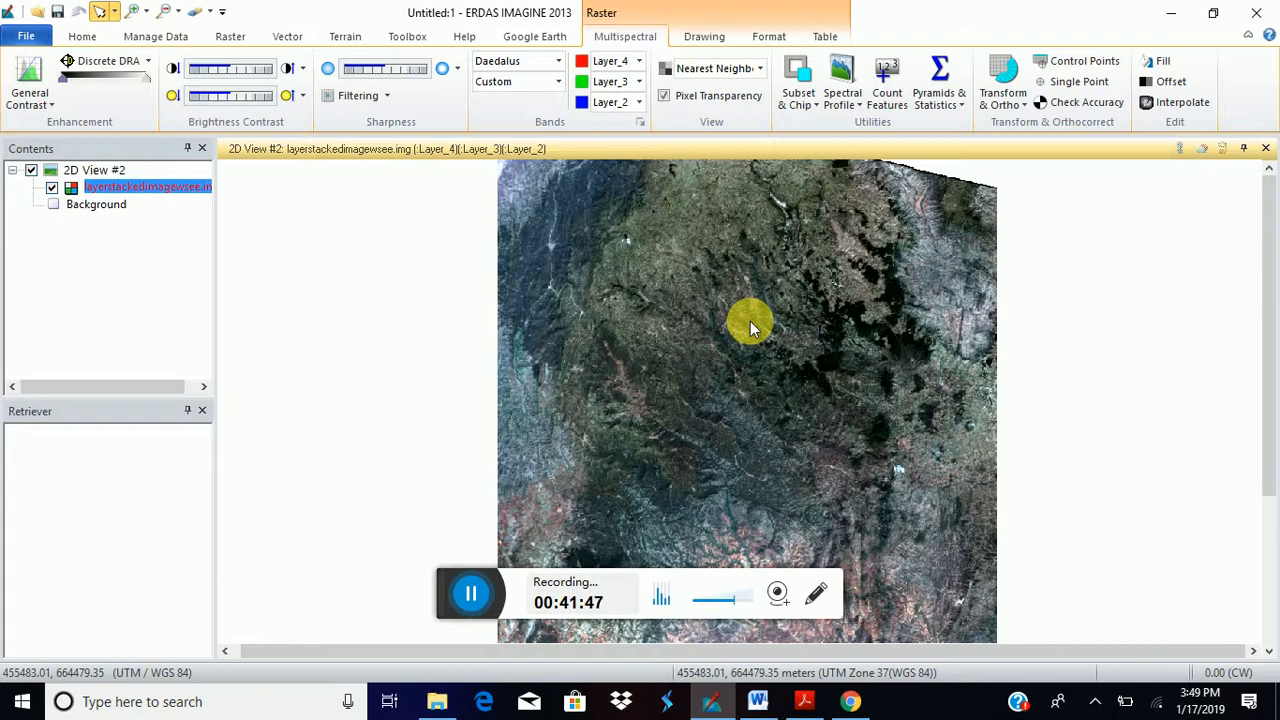
pyautogui.click(640, 66)
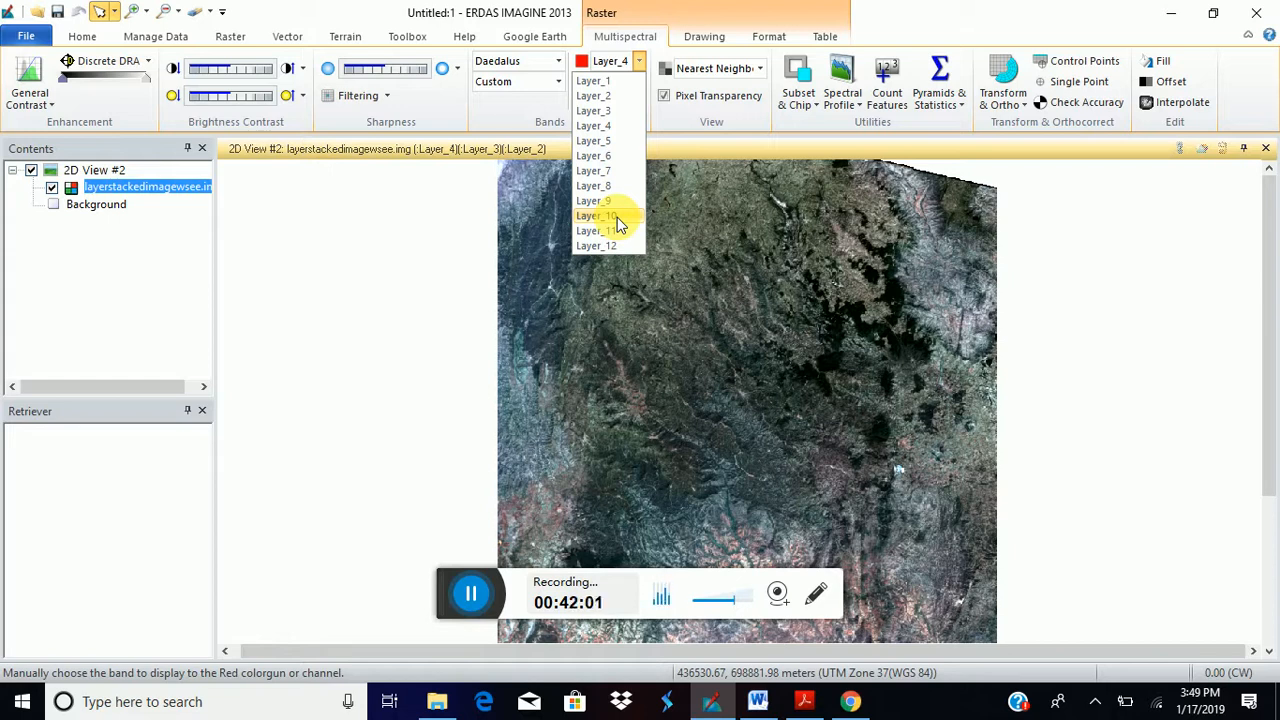
pyautogui.click(638, 66)
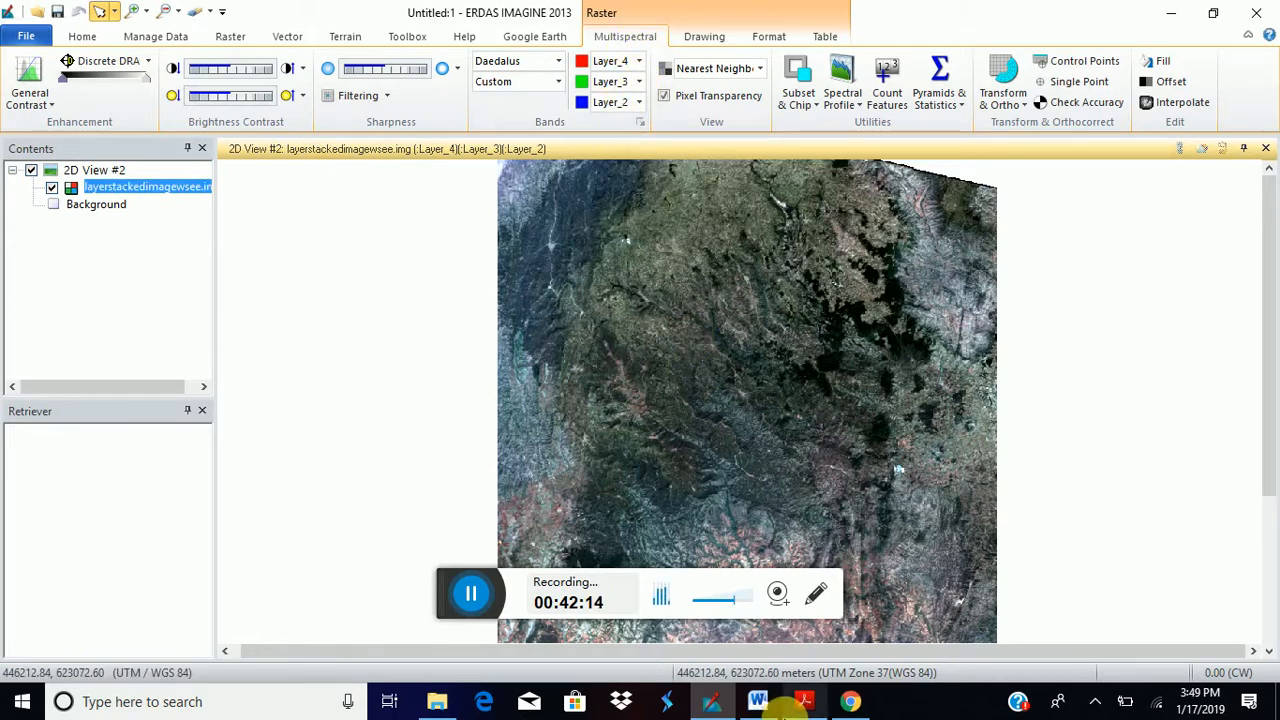
pyautogui.click(757, 703)
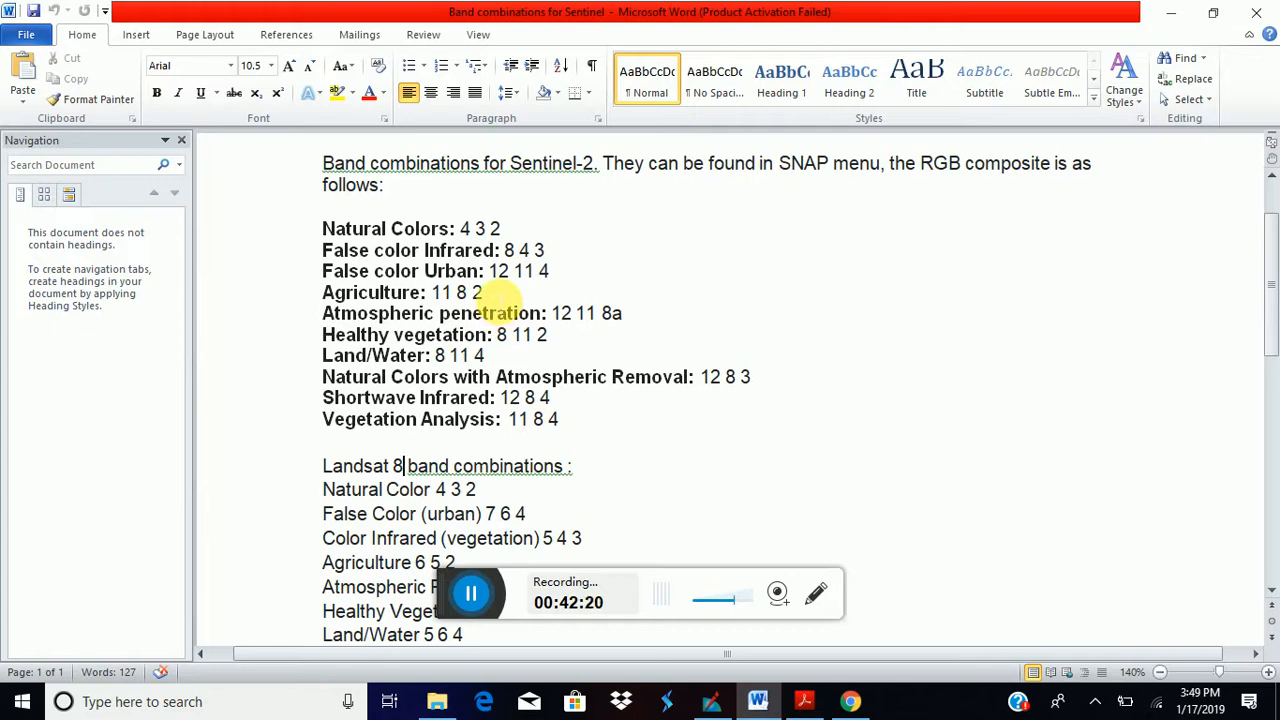
pyautogui.click(1170, 13)
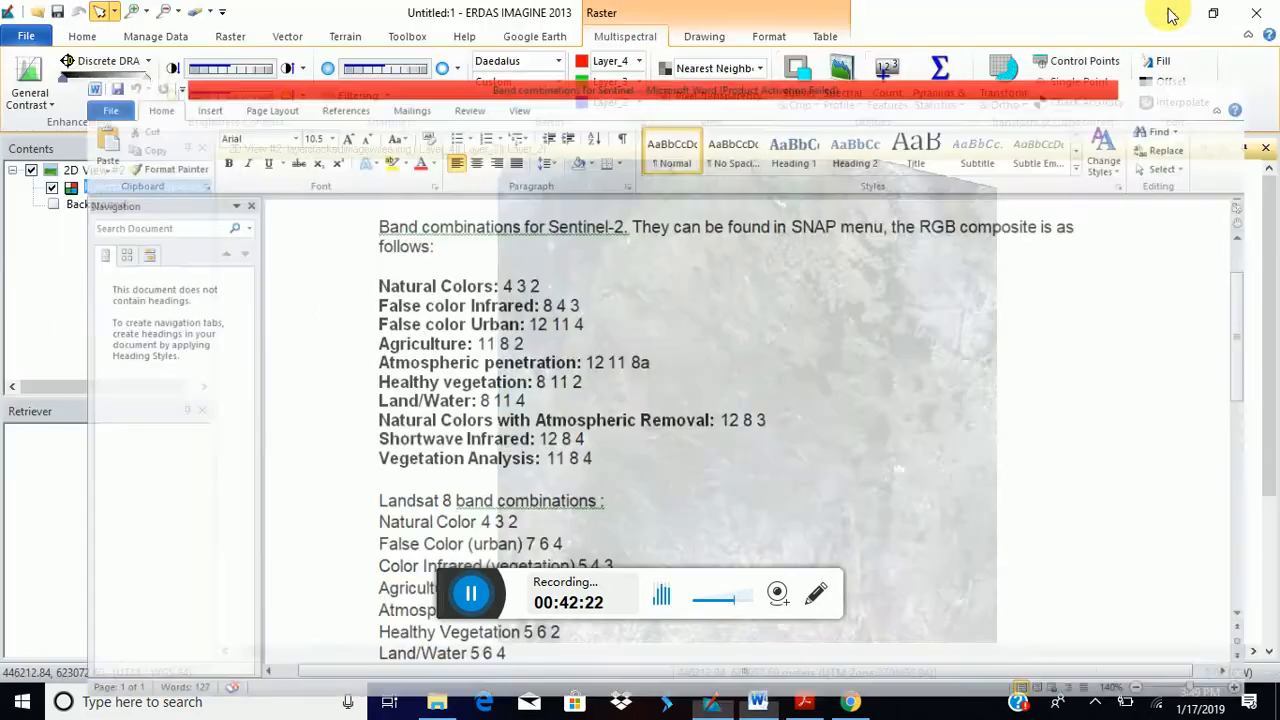
pyautogui.click(85, 38)
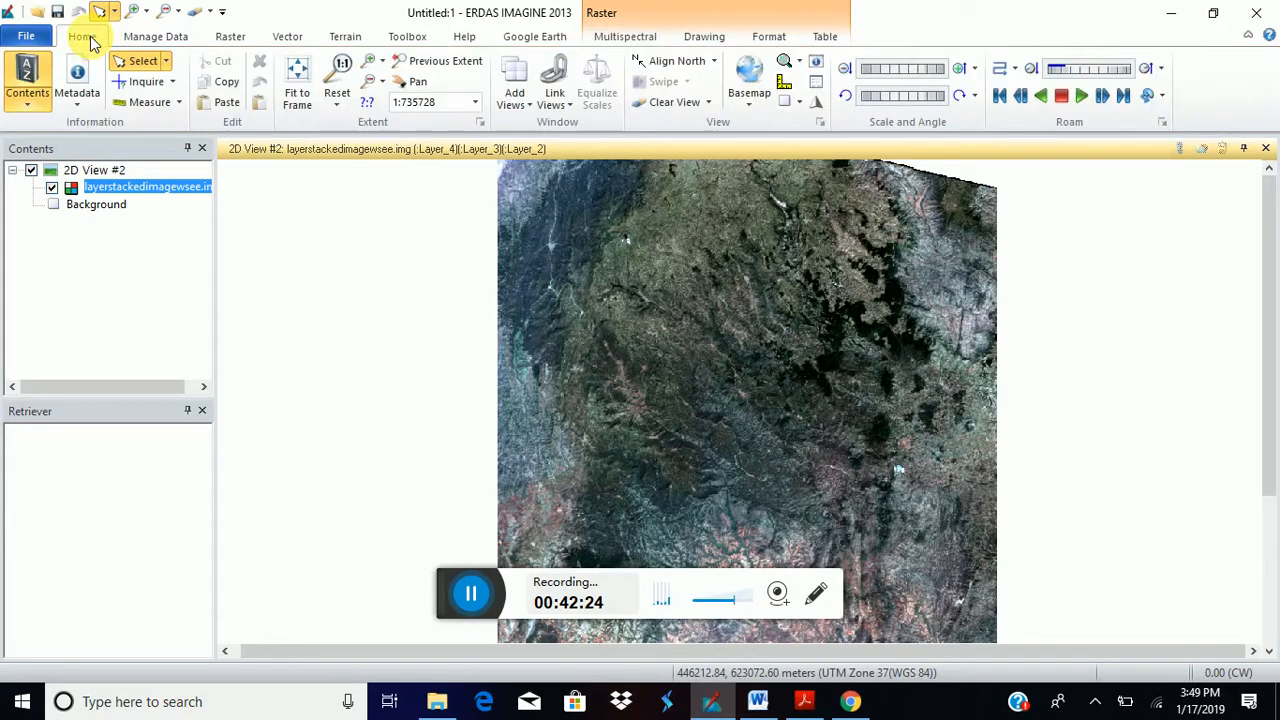
pyautogui.click(529, 104)
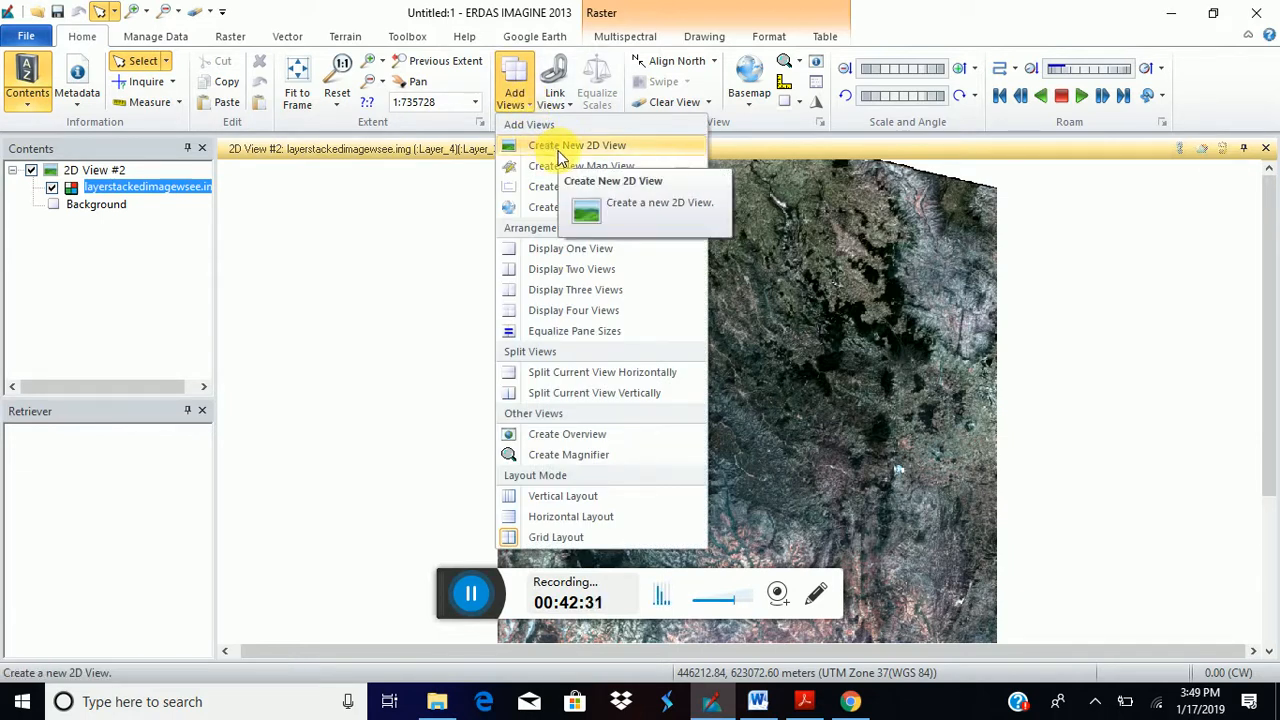
pyautogui.click(1125, 38)
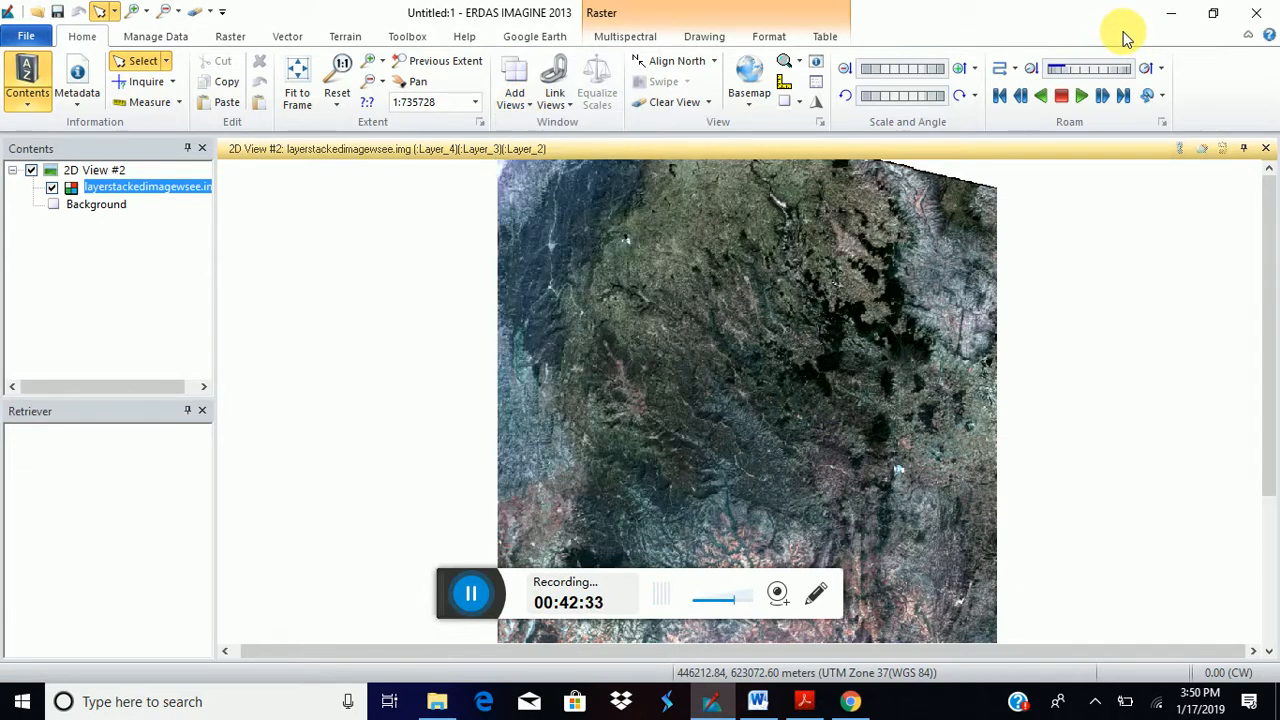
# Compare the Natural Colors combination in the Word document with the red, green and blue bands assigned to the displayed image.
pyautogui.click(762, 702)
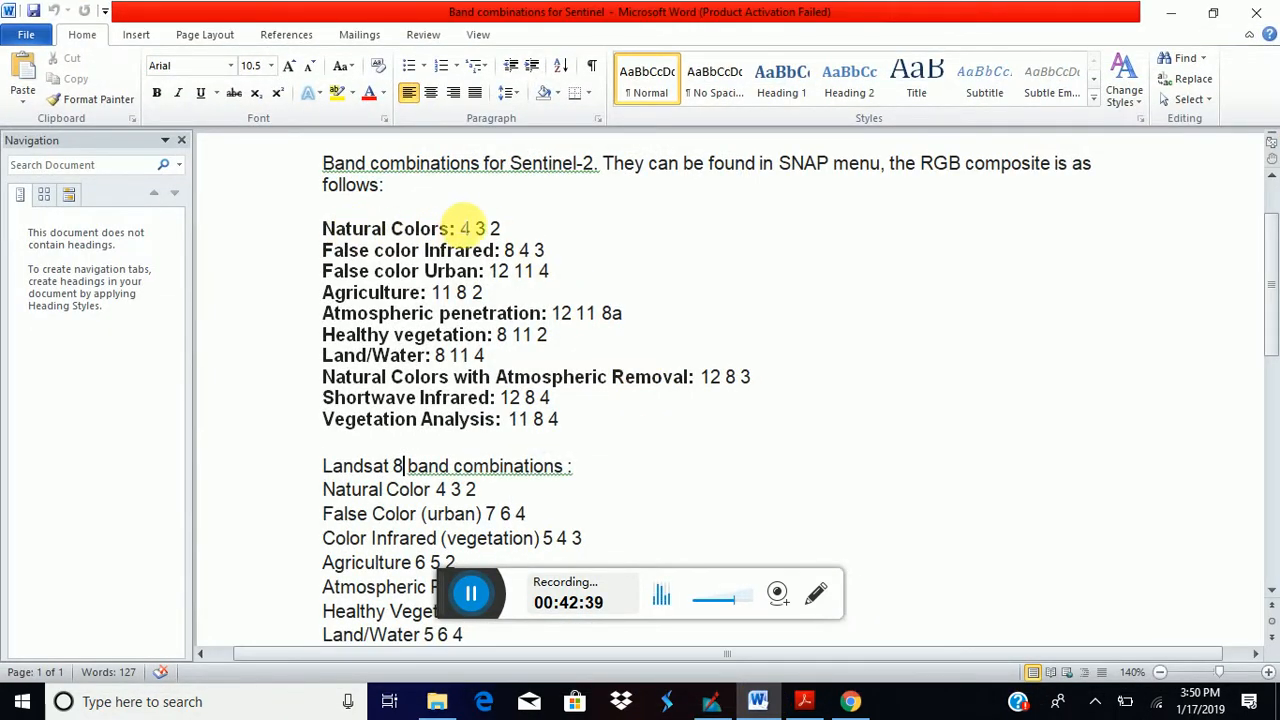
pyautogui.click(1167, 11)
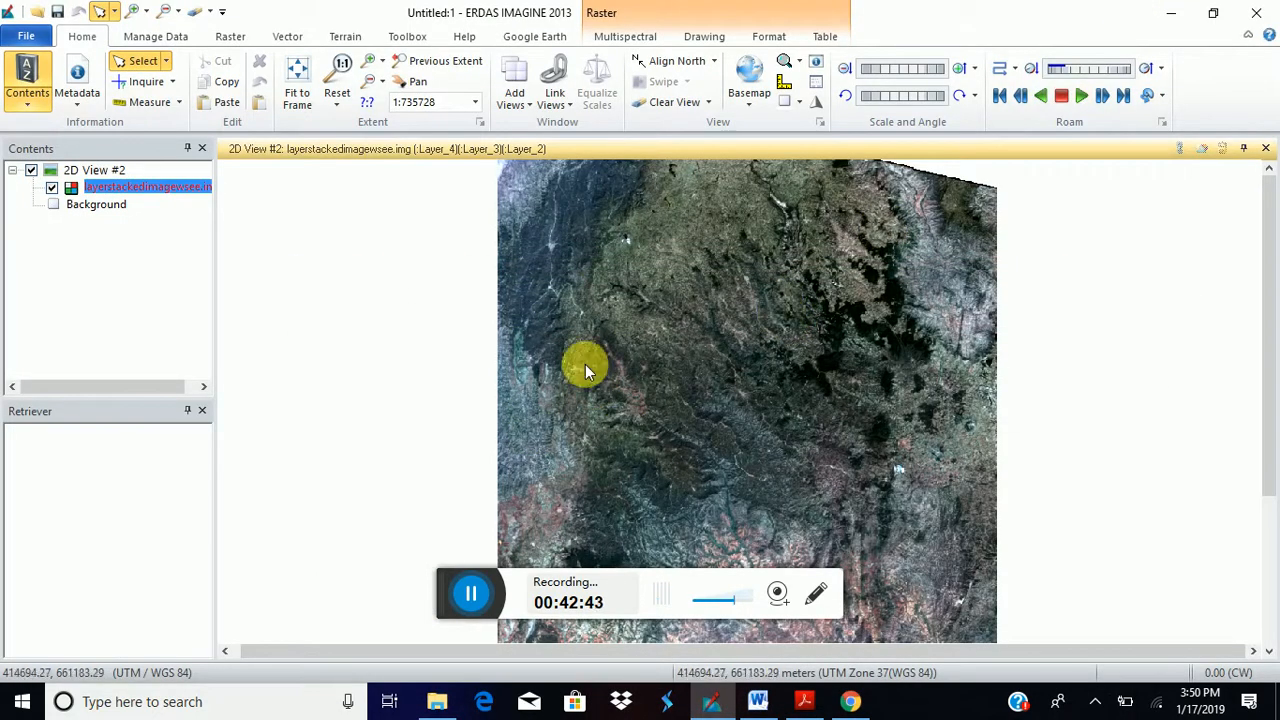
pyautogui.click(617, 36)
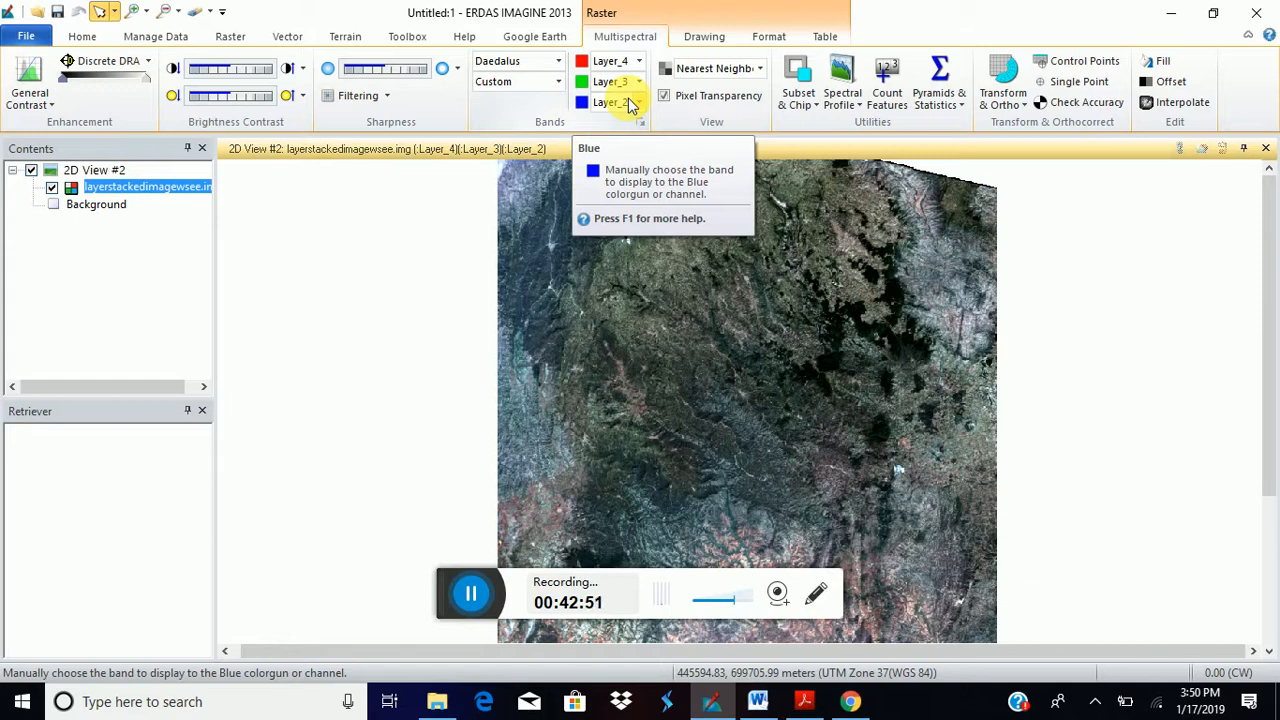
# Highlight the False color Infrared combination 8 4 3 in the Word document and return to ERDAS IMAGINE.
pyautogui.click(758, 704)
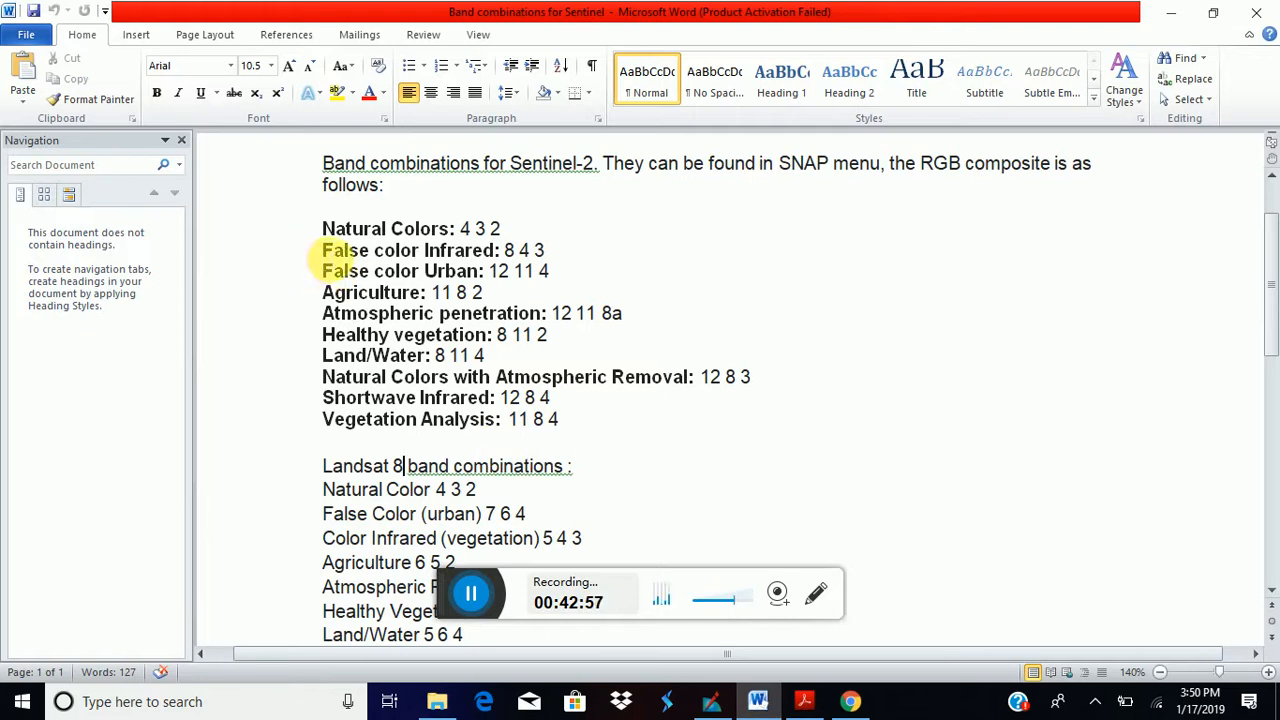
pyautogui.moveTo(322, 252); pyautogui.dragTo(545, 251)
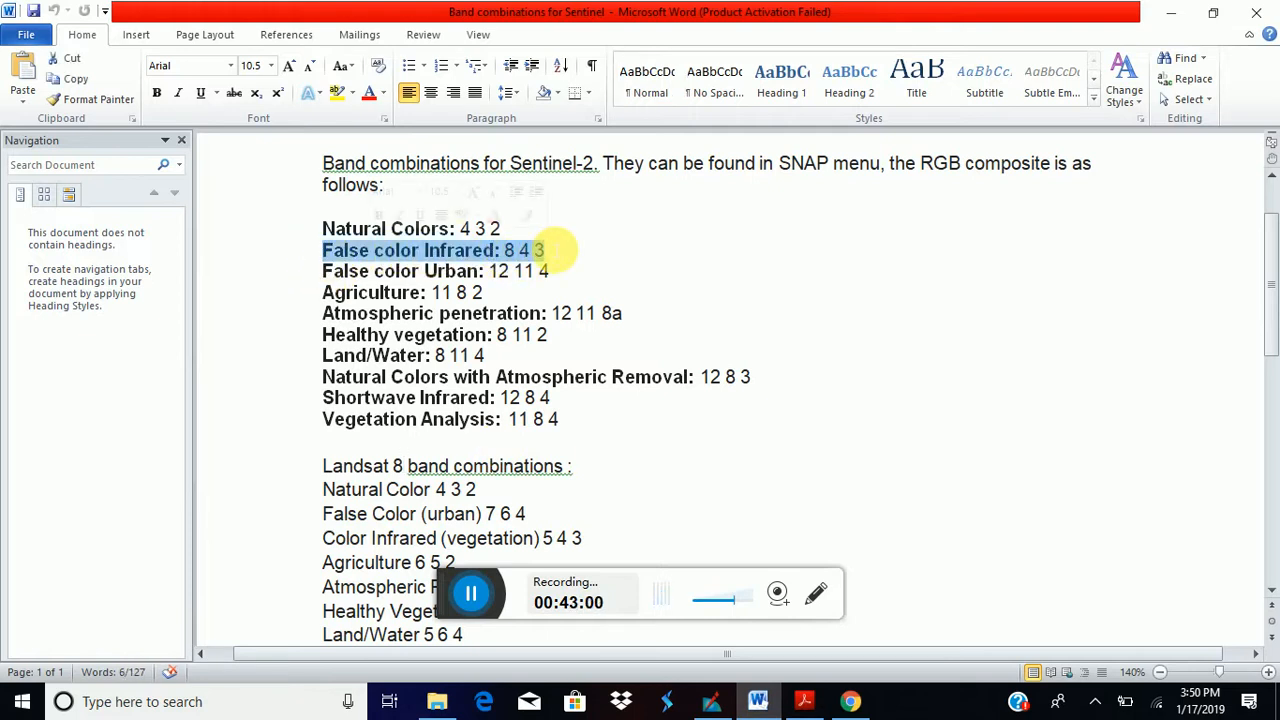
pyautogui.click(1171, 13)
# Display the stacked image in false color infrared with Layer_8 as red, Layer_4 as green and Layer_3 as blue.
pyautogui.click(639, 62)
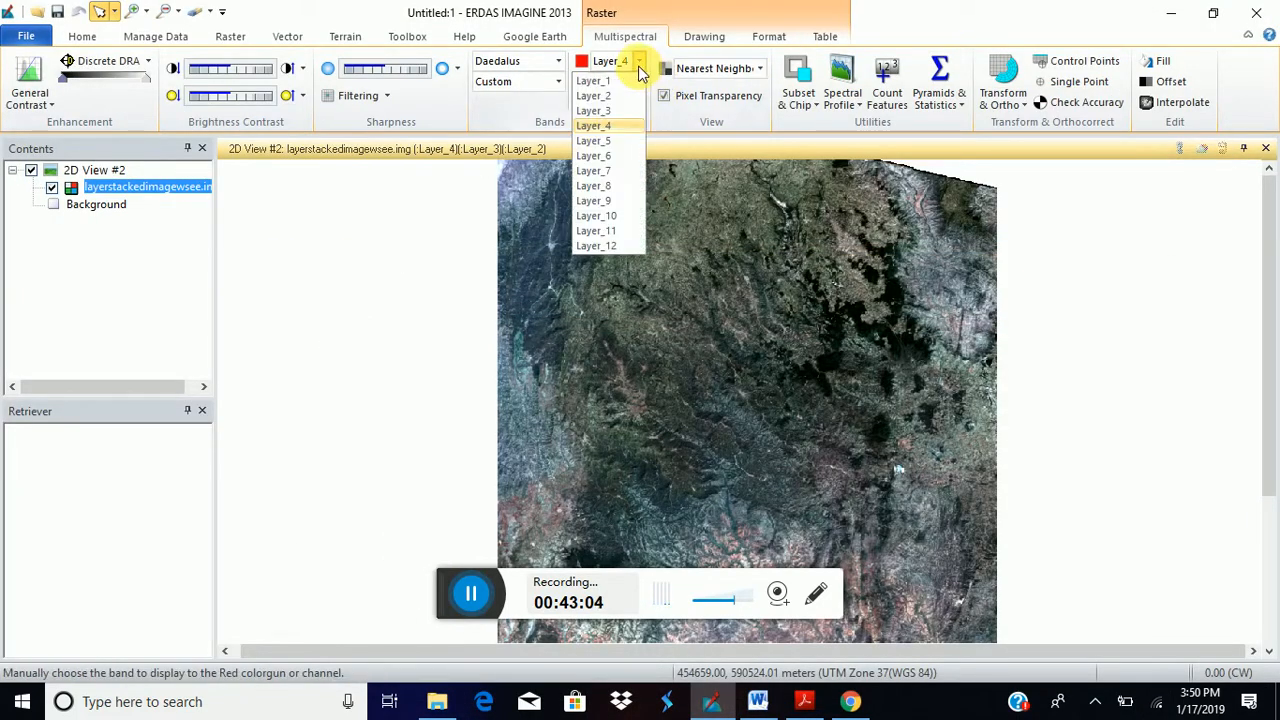
pyautogui.click(614, 187)
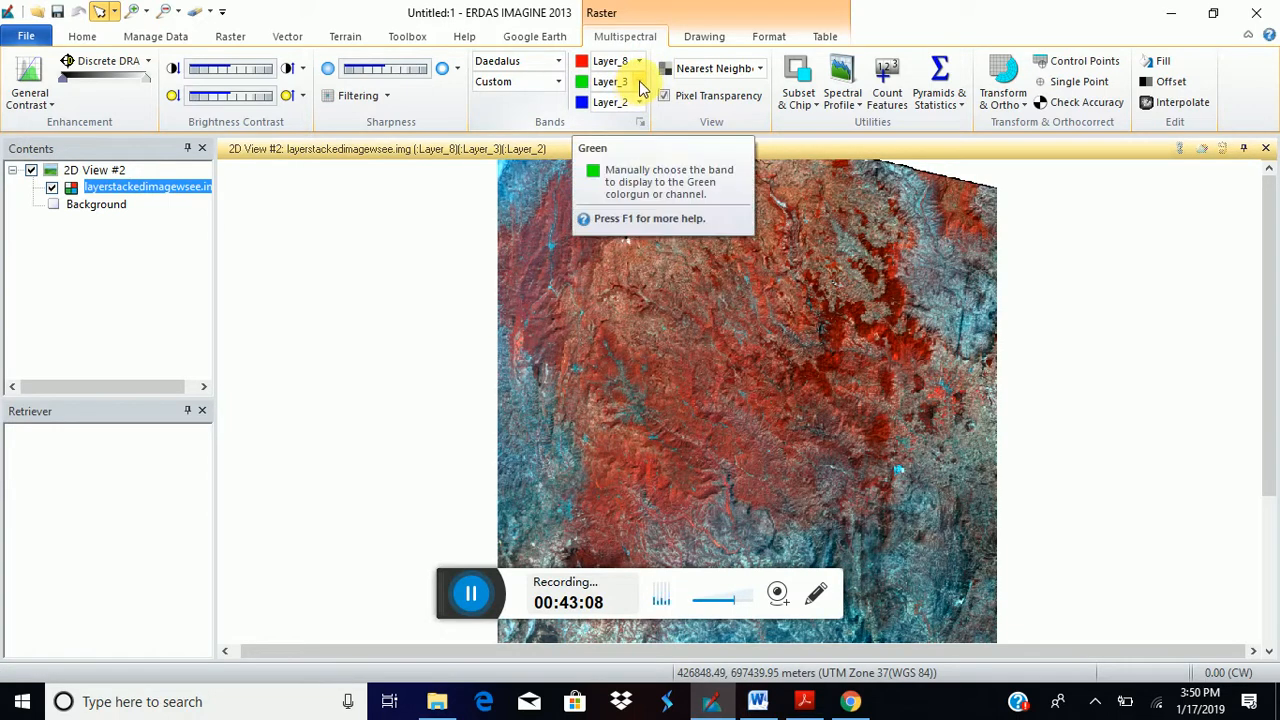
pyautogui.click(639, 84)
pyautogui.click(607, 143)
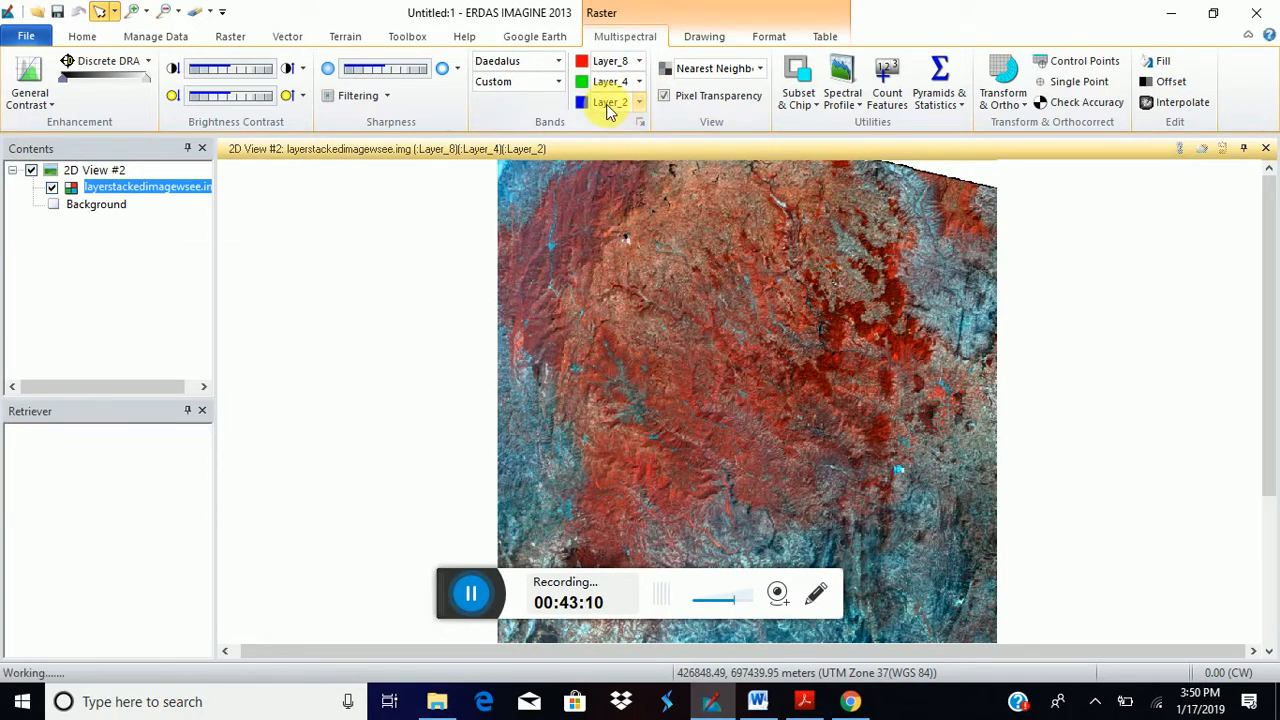
pyautogui.click(641, 102)
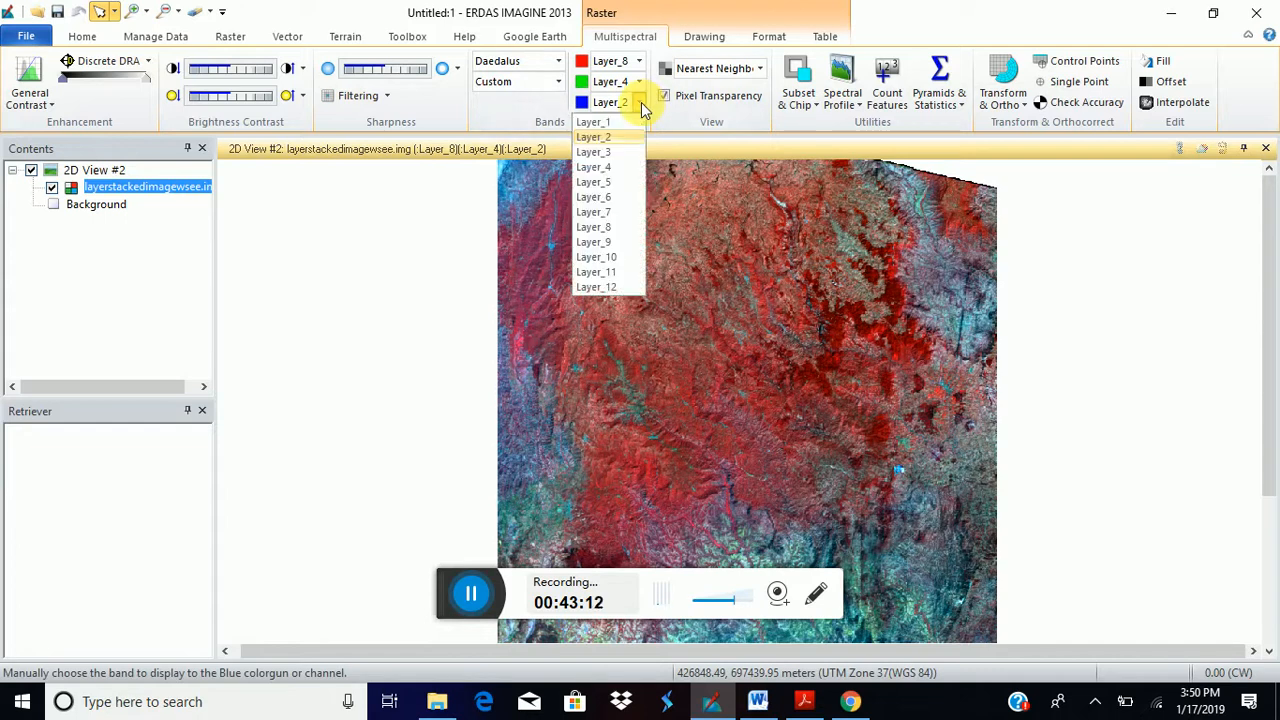
pyautogui.click(611, 150)
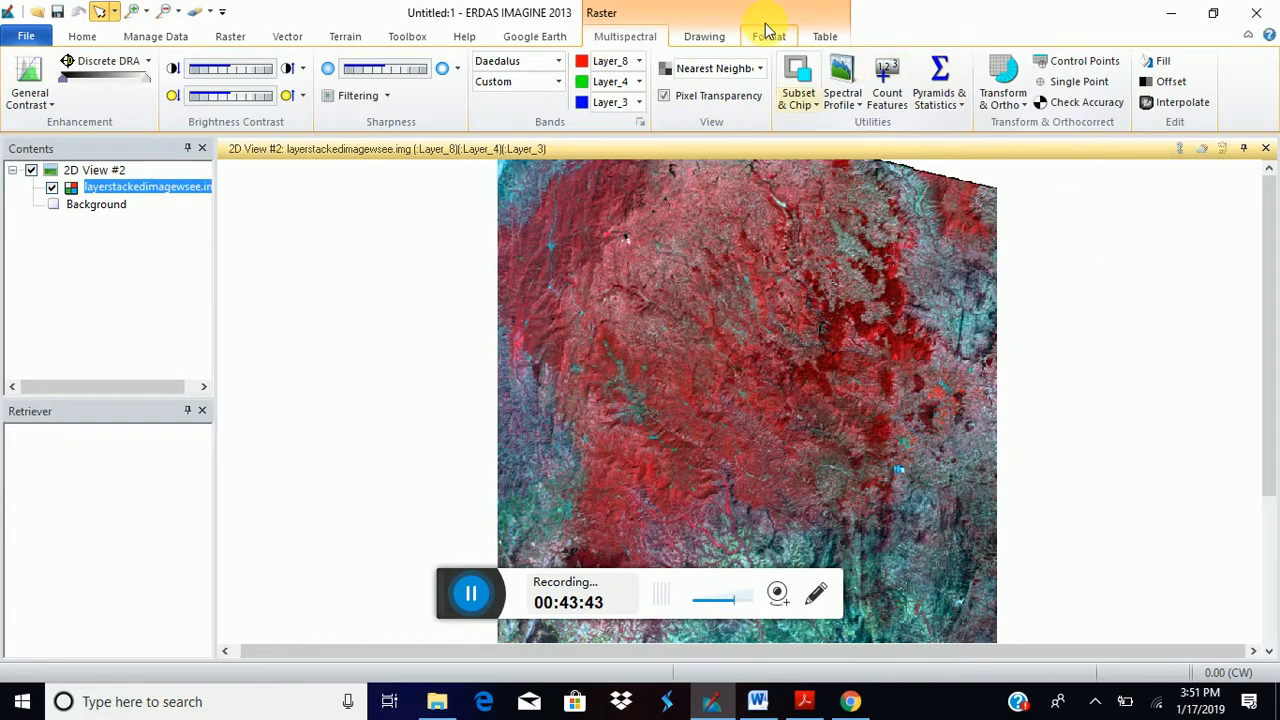
# Highlight the Agriculture combination 11 8 2 in the Word document and return to ERDAS IMAGINE.
pyautogui.click(638, 61)
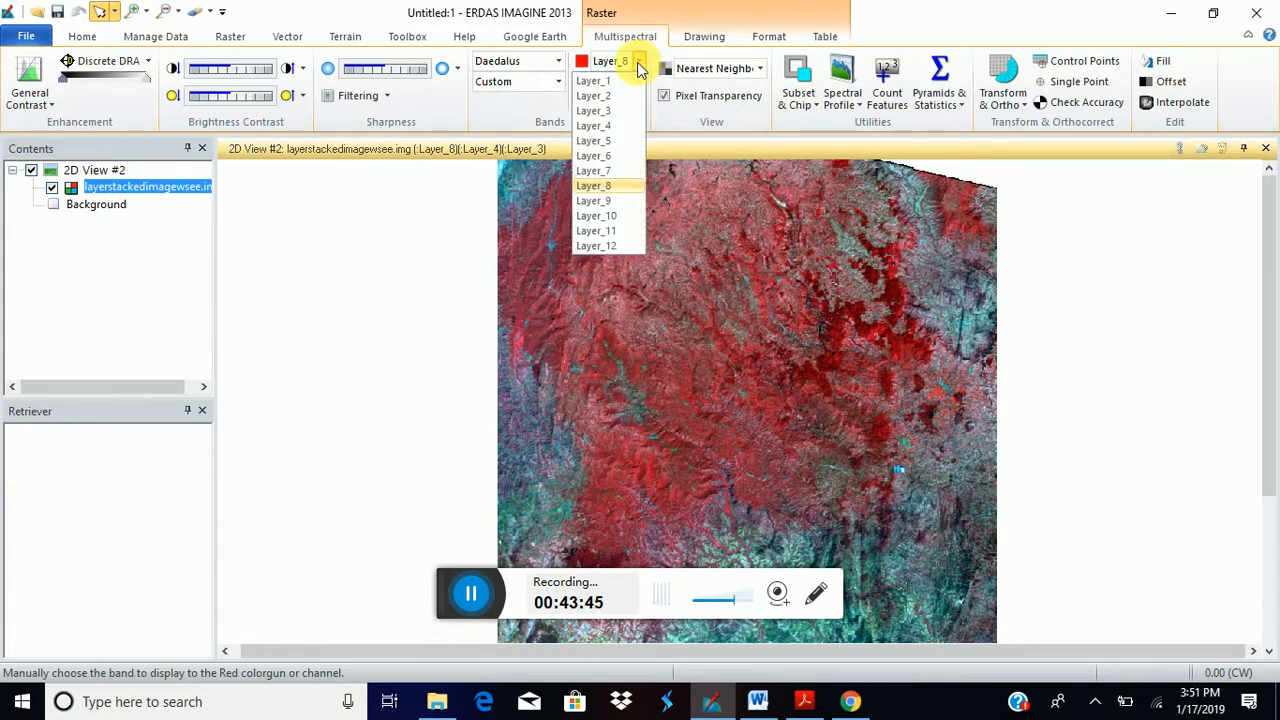
pyautogui.hotkey('alt', 'Tab')
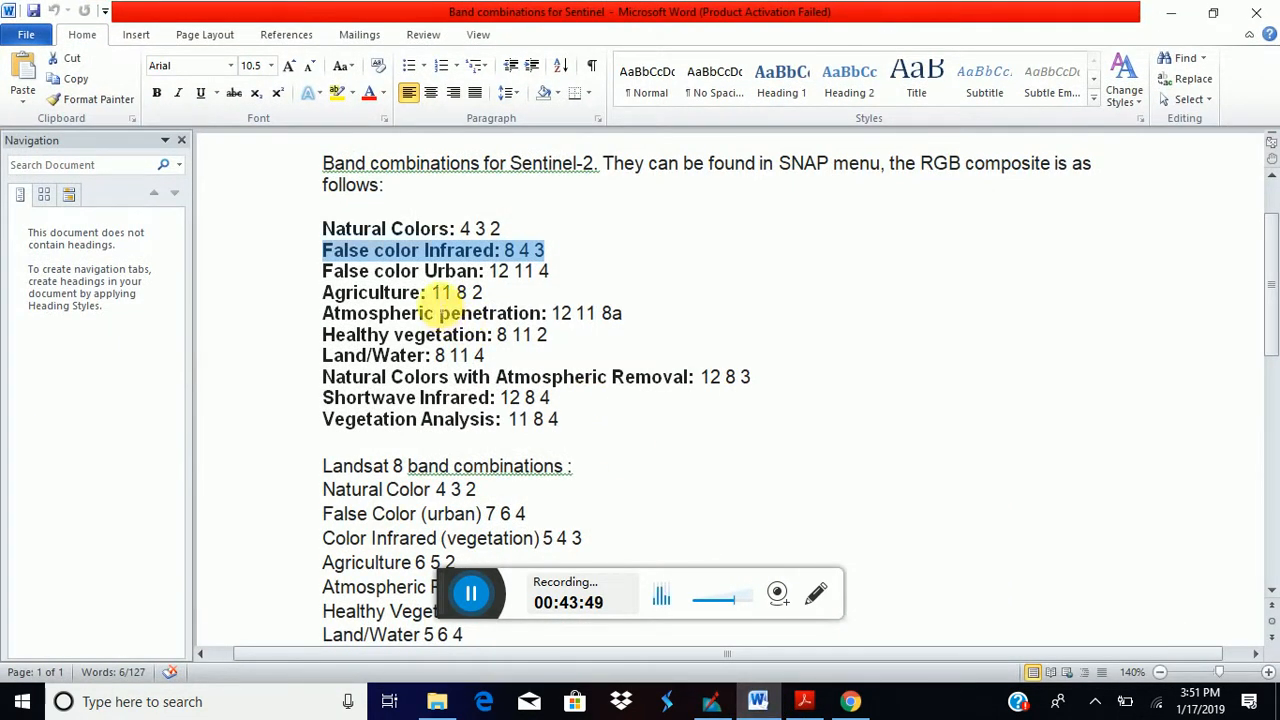
pyautogui.moveTo(432, 292); pyautogui.dragTo(491, 294)
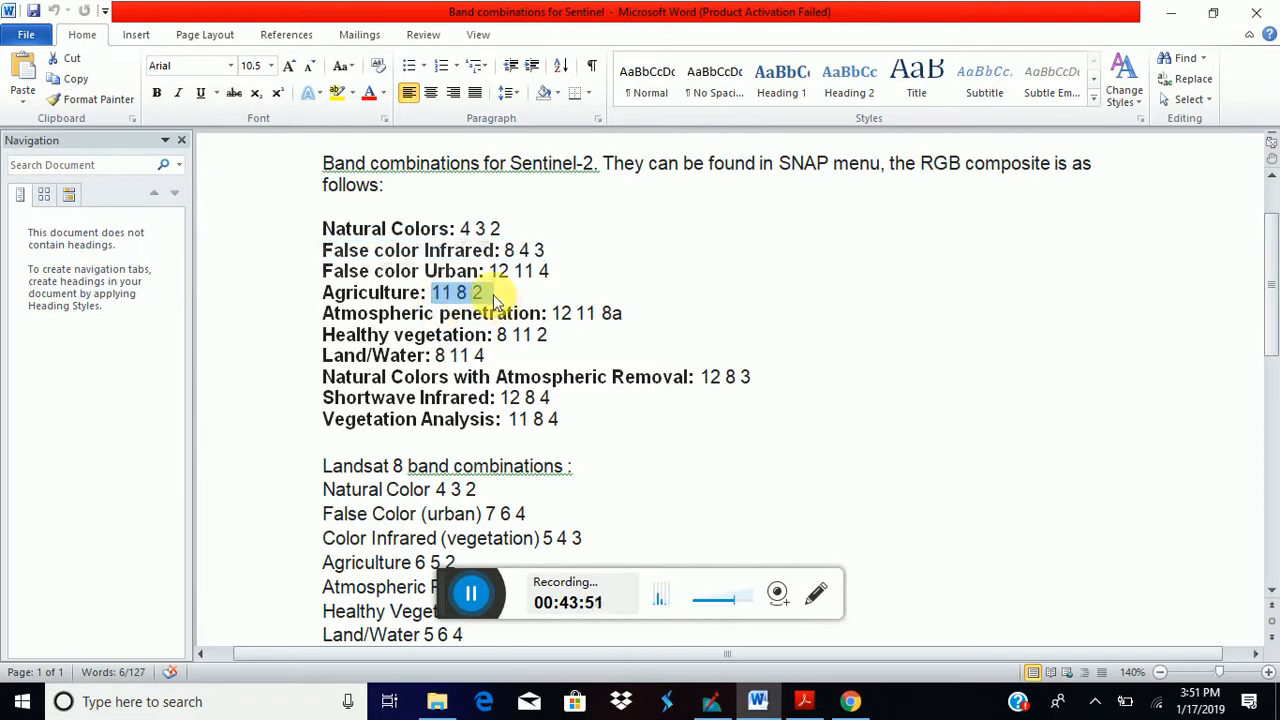
pyautogui.click(1168, 14)
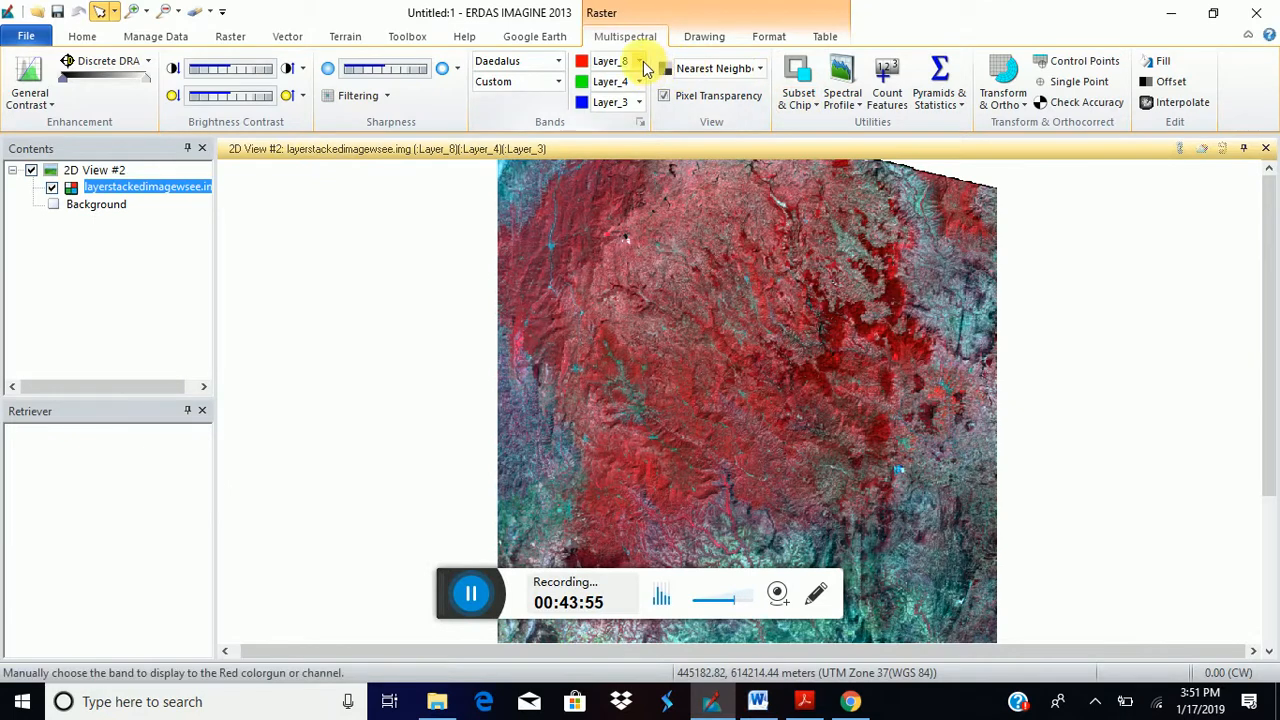
# Display the stacked image in the agriculture combination with Layer_11 as red, Layer_8 as green and Layer_2 as blue.
pyautogui.click(641, 64)
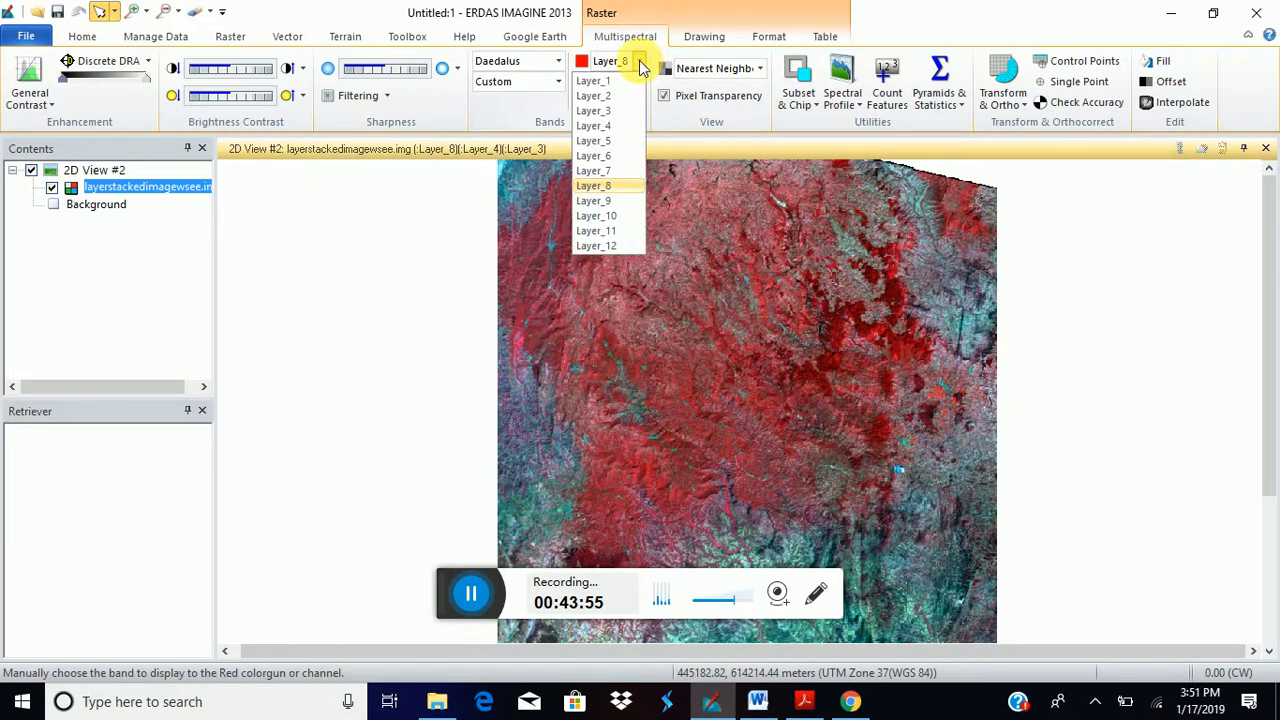
pyautogui.click(600, 230)
pyautogui.click(639, 81)
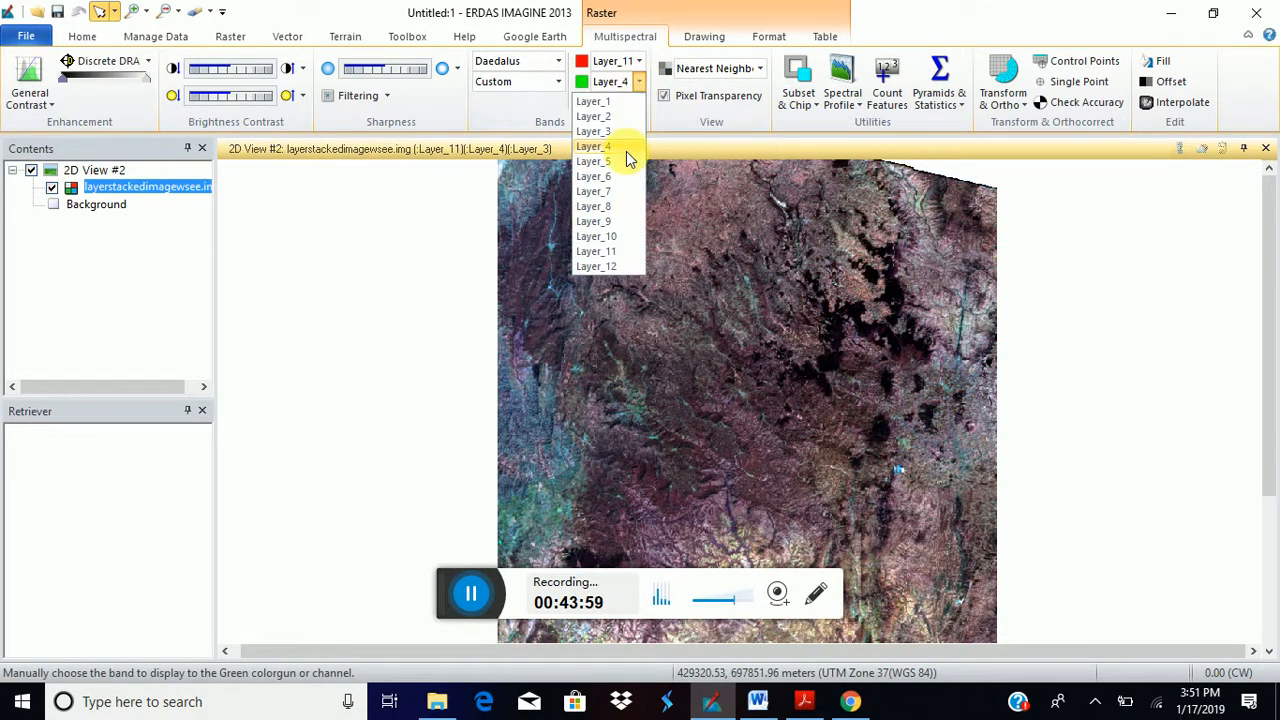
pyautogui.click(612, 212)
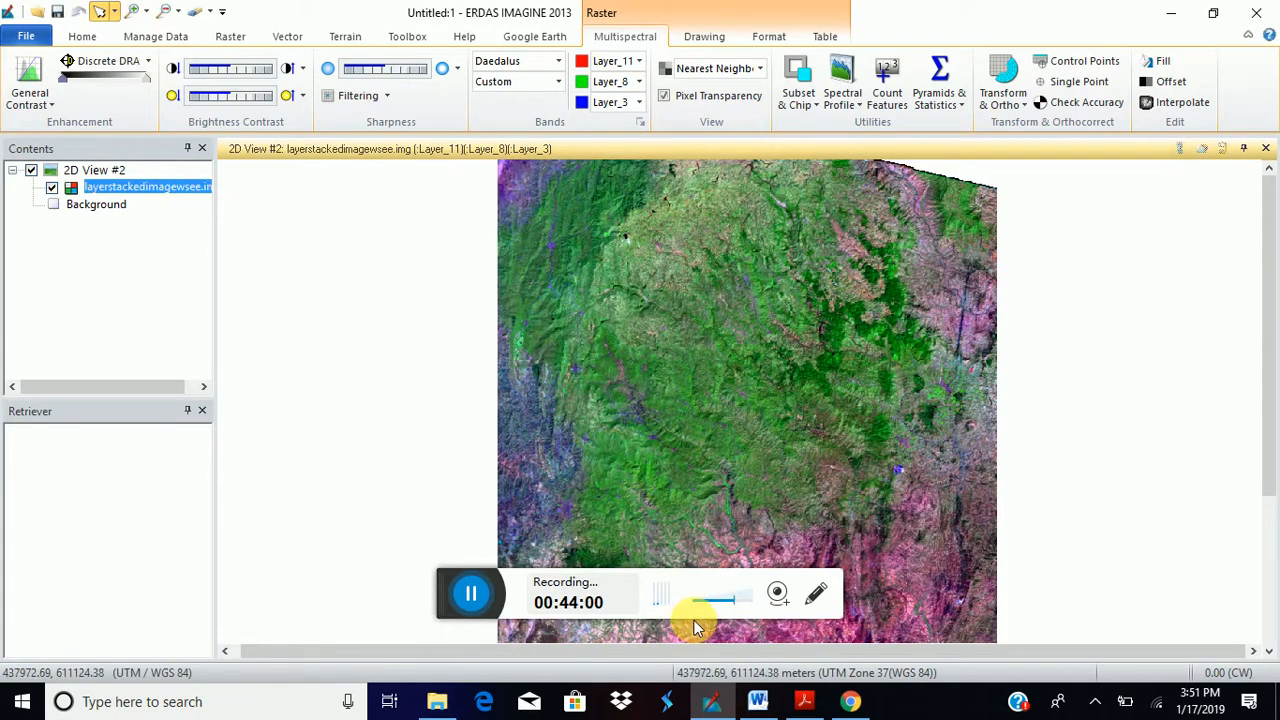
pyautogui.click(760, 703)
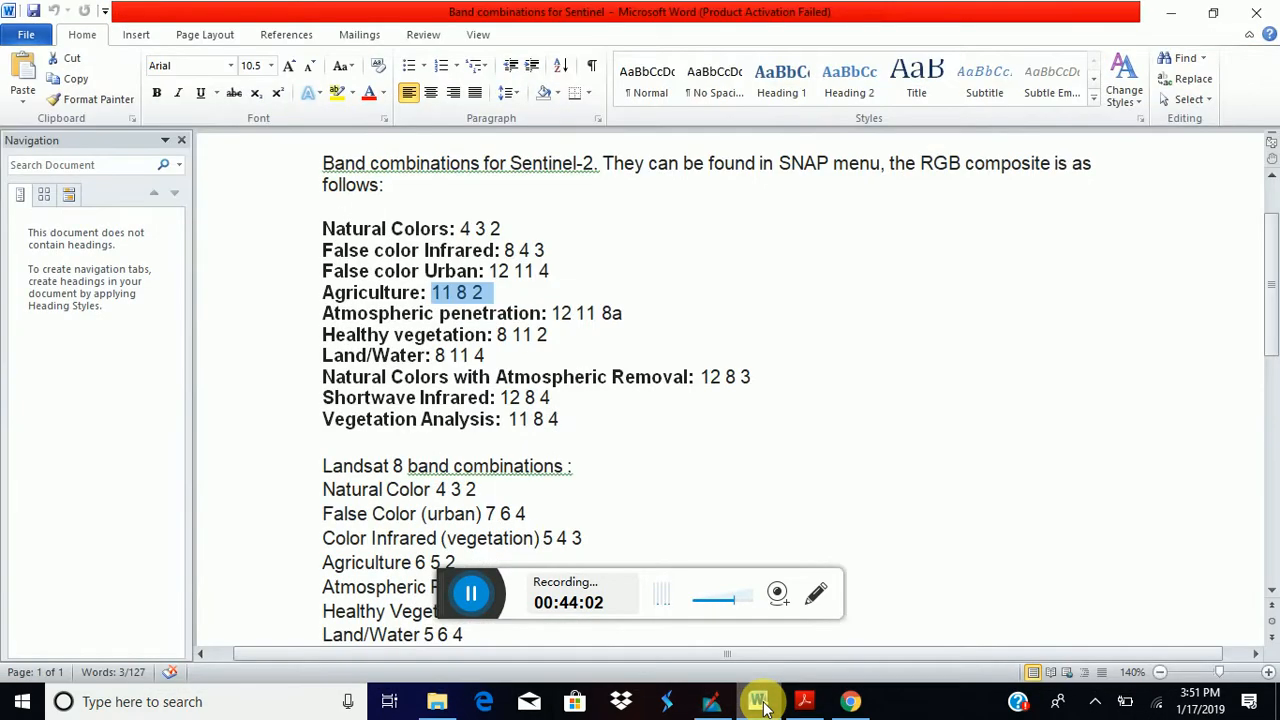
pyautogui.click(760, 703)
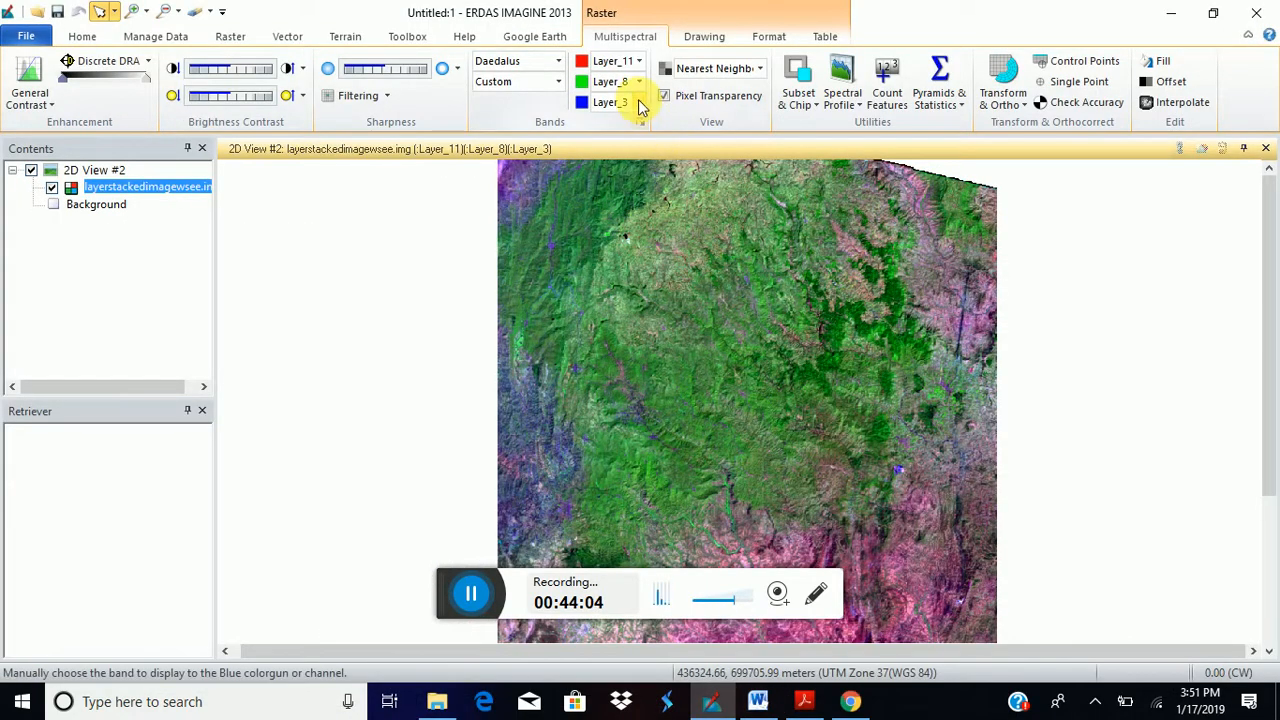
pyautogui.click(638, 102)
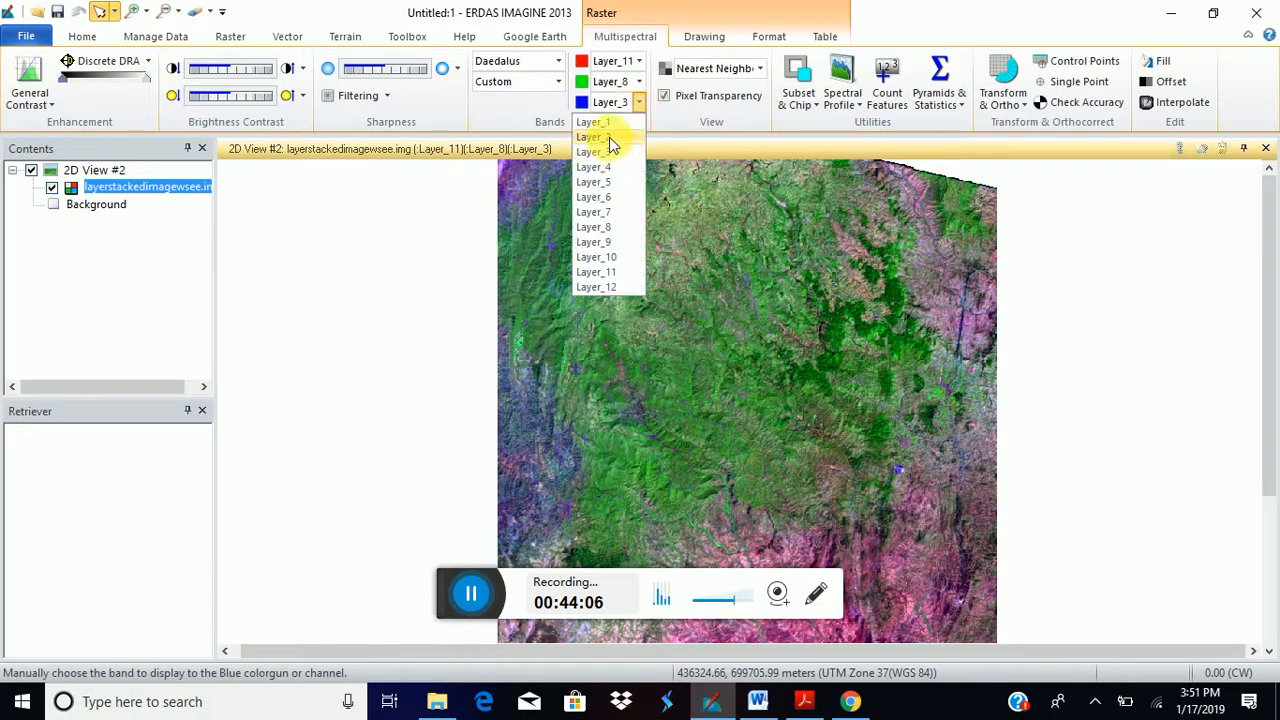
pyautogui.click(609, 137)
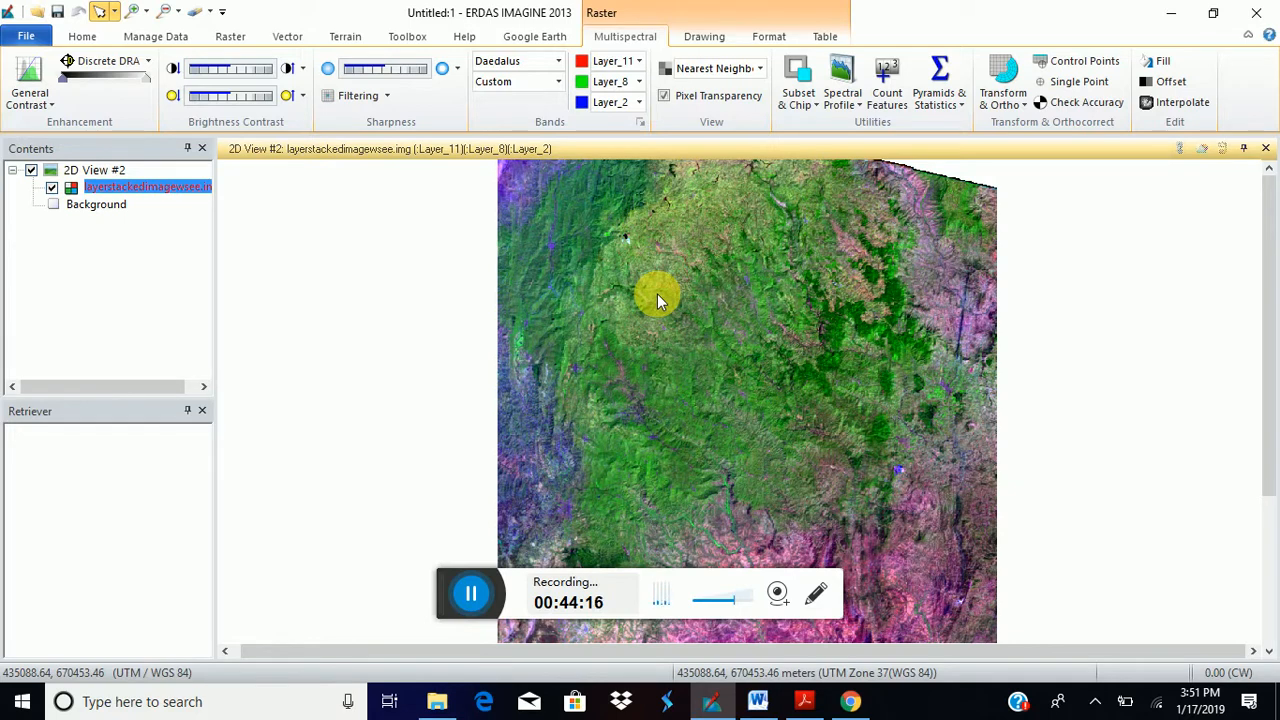
# Highlight the Vegetation Analysis and Natural Colors with Atmospheric Removal combinations in the Word document, then return to ERDAS IMAGINE.
pyautogui.click(760, 703)
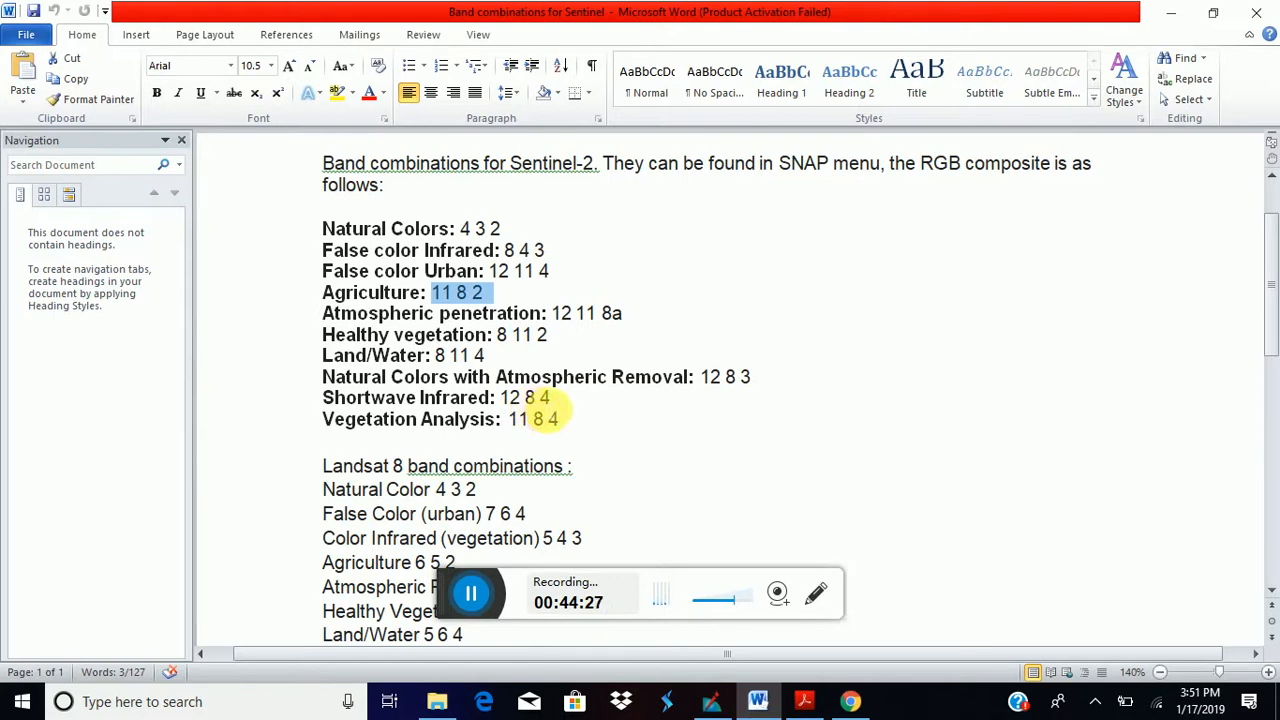
pyautogui.click(540, 400)
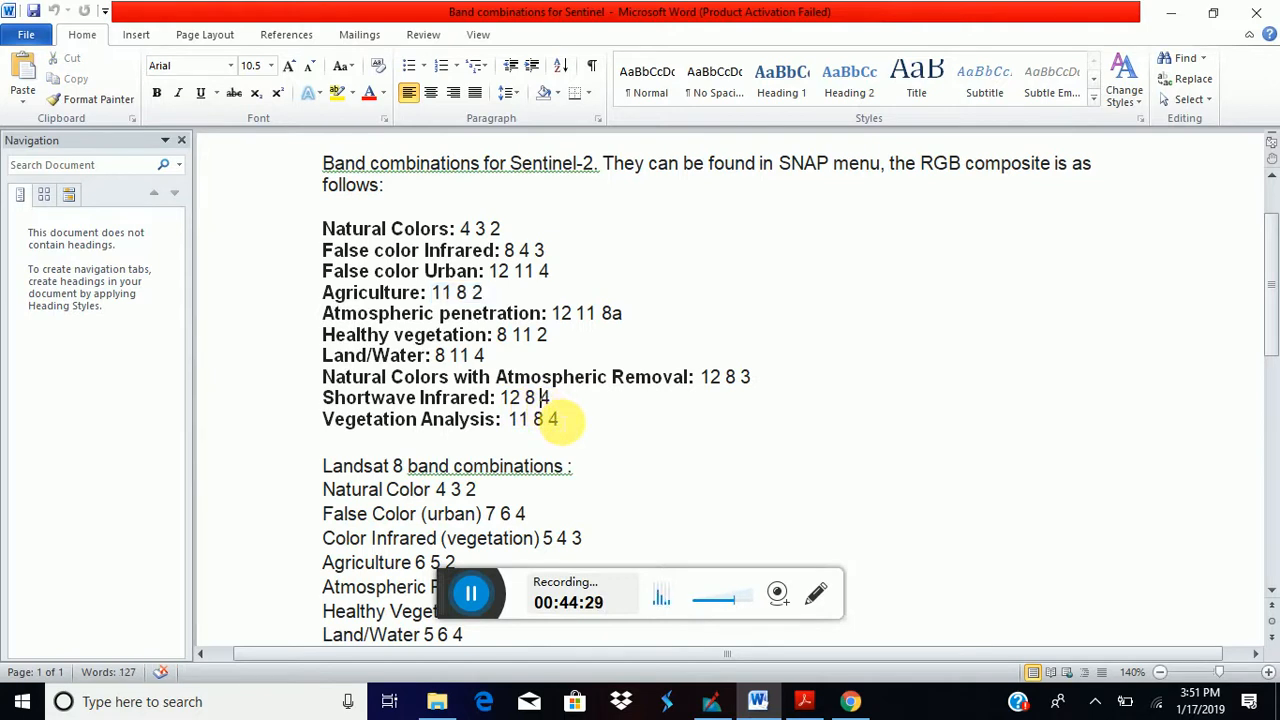
pyautogui.moveTo(560, 420); pyautogui.dragTo(508, 421)
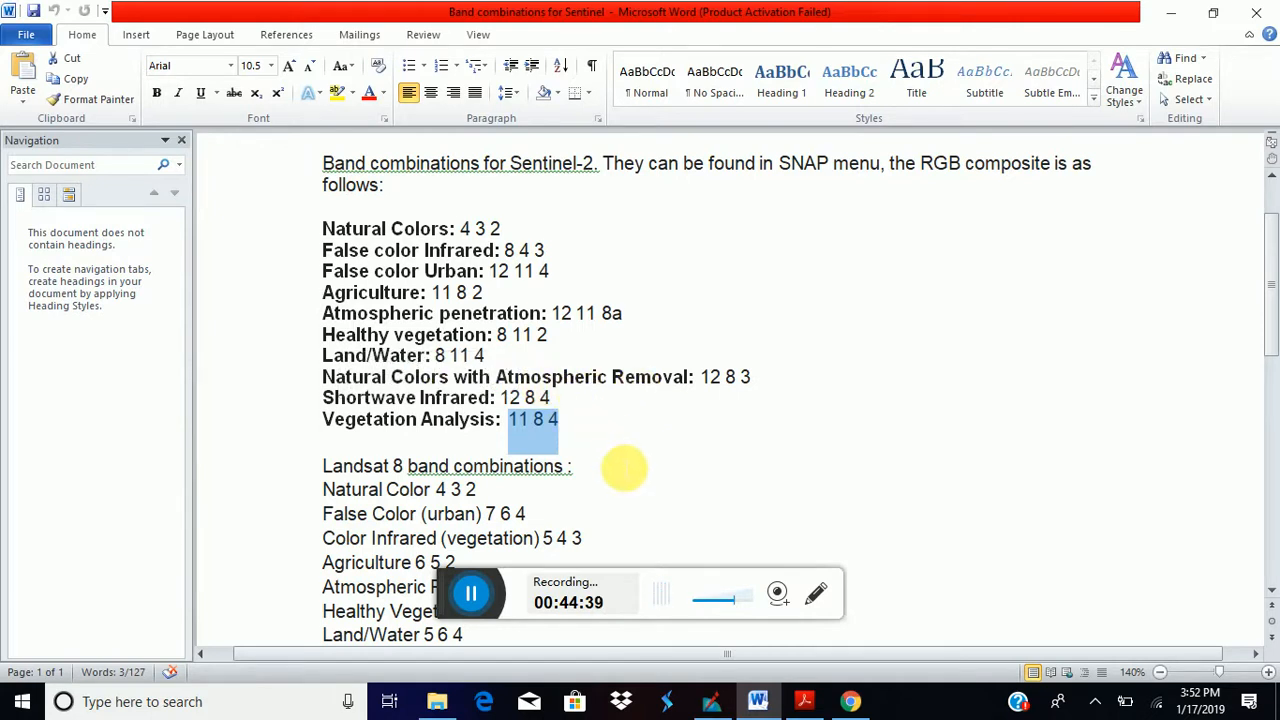
pyautogui.click(641, 383)
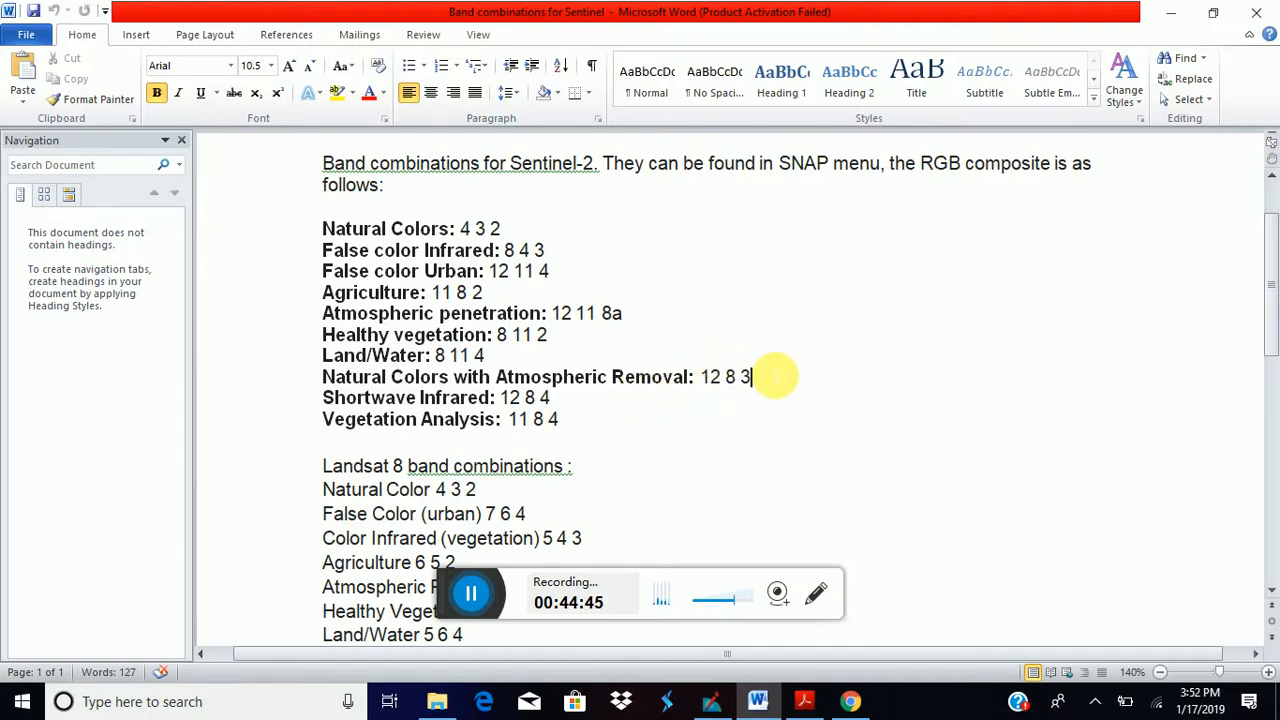
pyautogui.moveTo(771, 376); pyautogui.dragTo(701, 377)
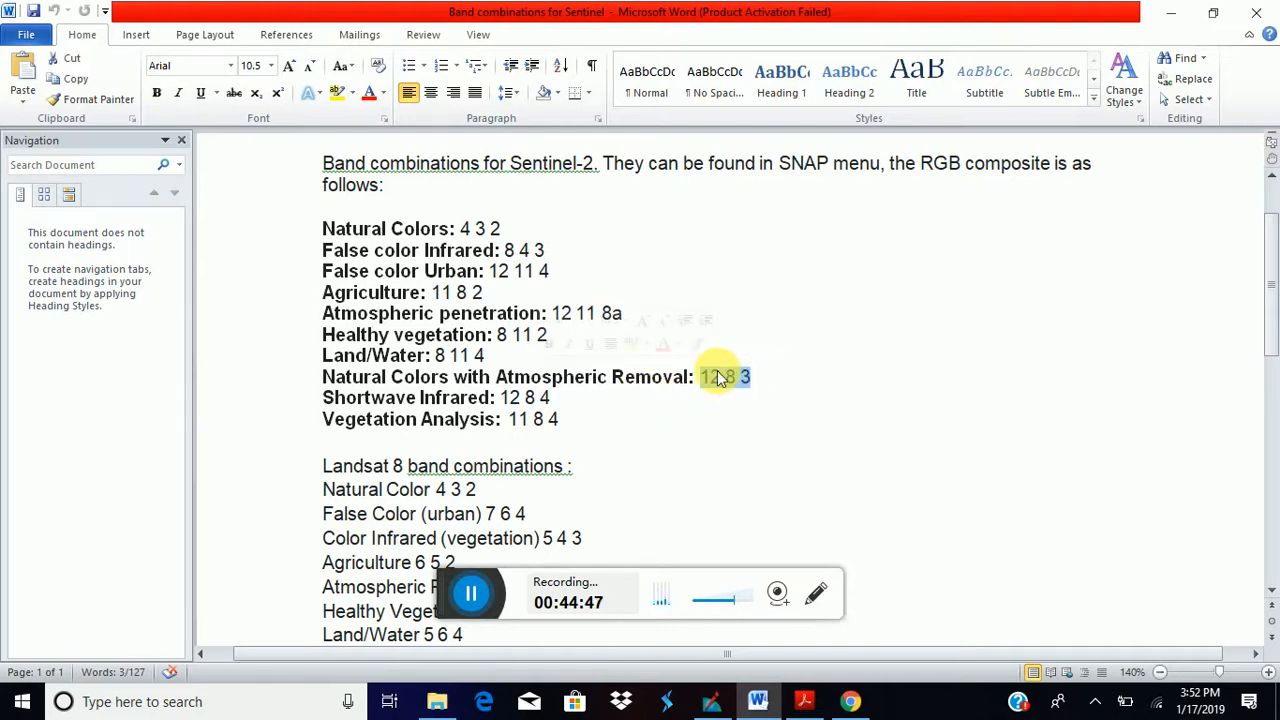
pyautogui.click(1170, 12)
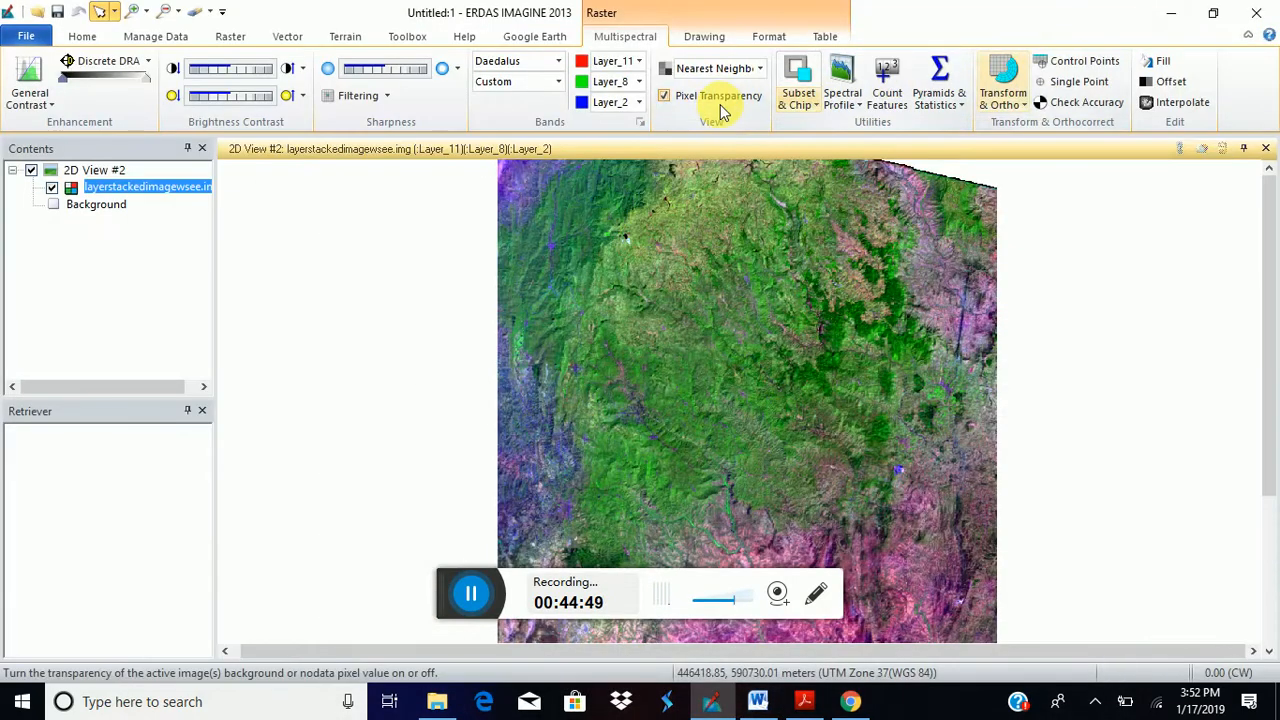
# Assign Layer_12 to red and Layer_8 to green for the stacked image, and open the band choices for blue.
pyautogui.click(639, 61)
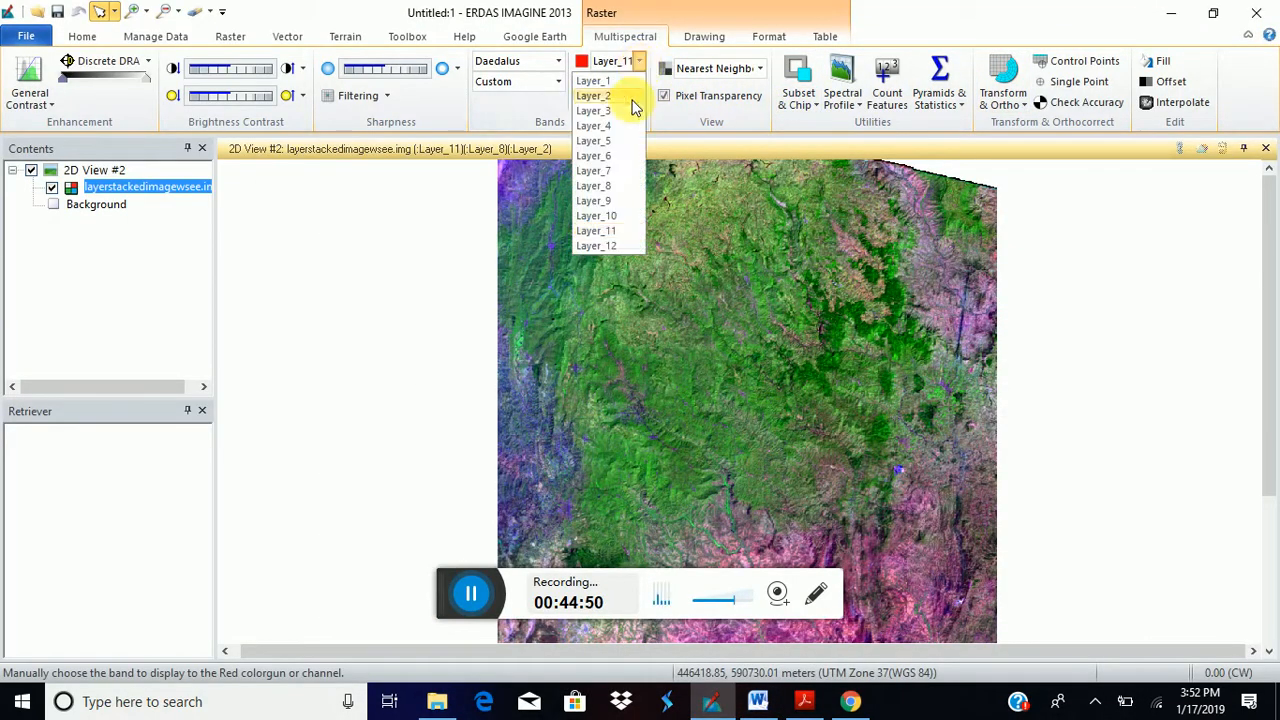
pyautogui.click(614, 245)
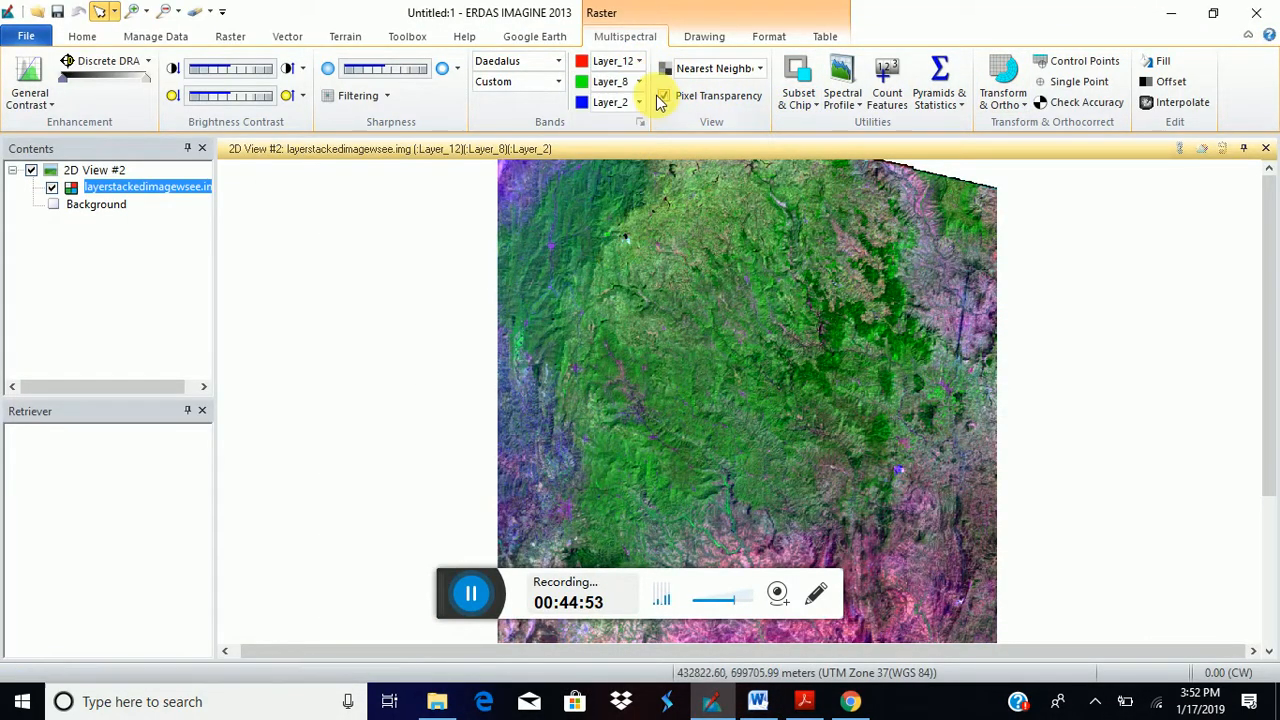
pyautogui.click(639, 83)
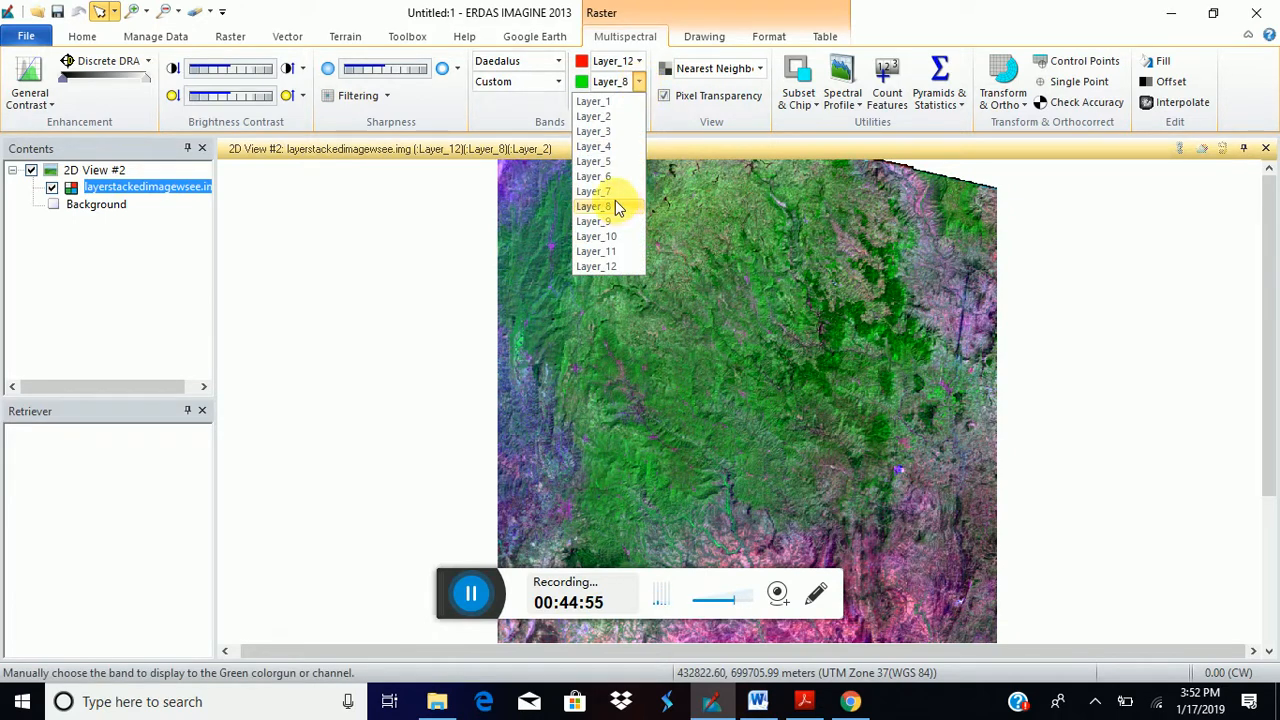
pyautogui.click(614, 206)
pyautogui.click(639, 104)
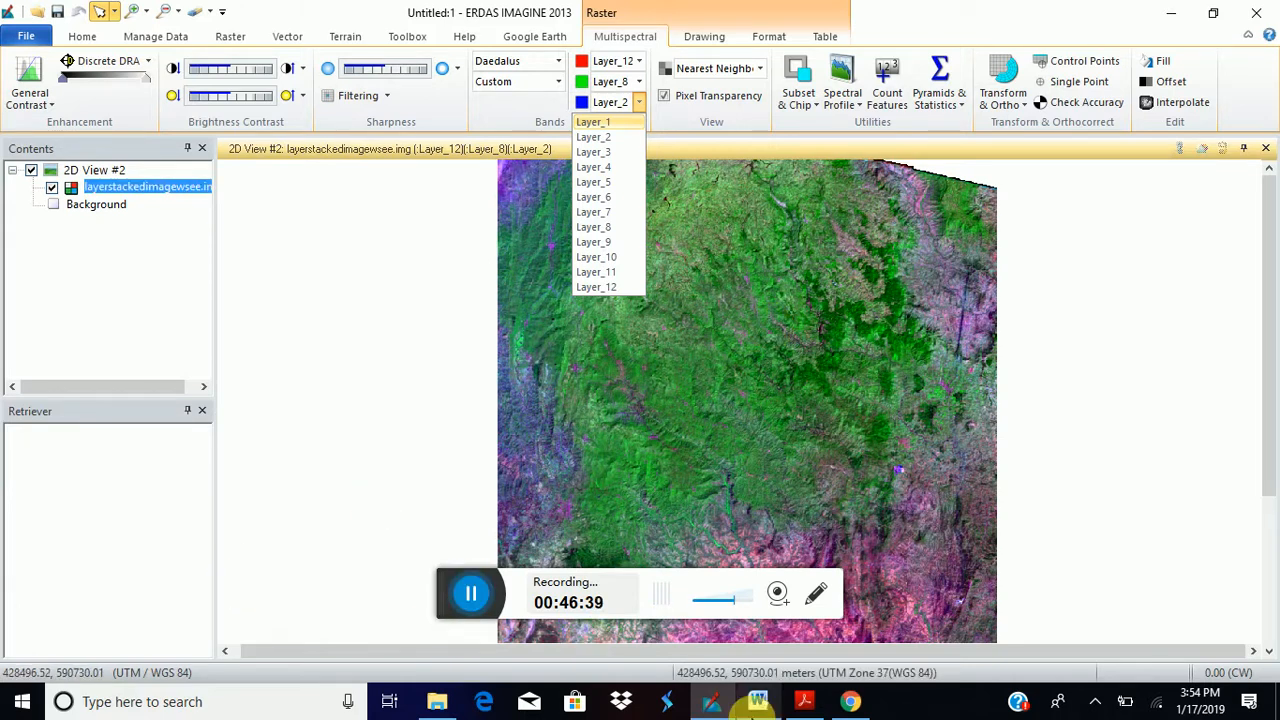
pyautogui.click(470, 600)
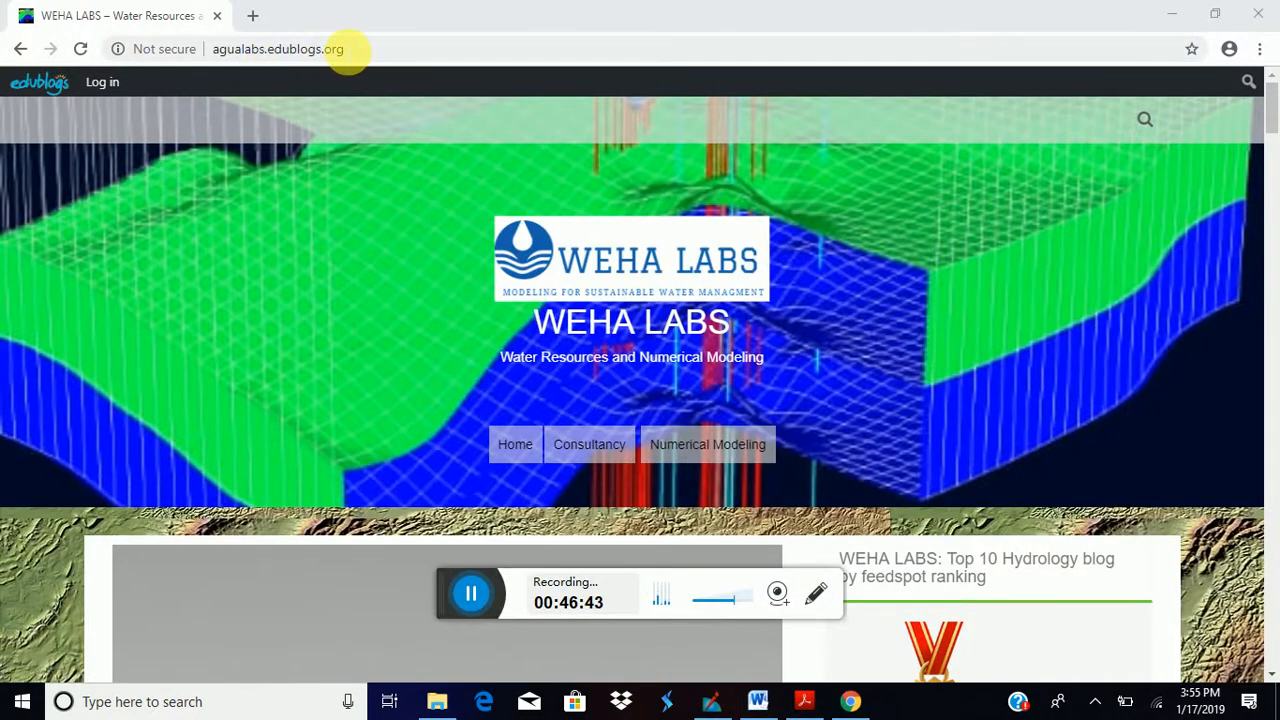
# Highlight the blog address agualabs.edublogs.org in the browser and look through the WEHA LABS home page's posts and categories.
pyautogui.click(300, 49)
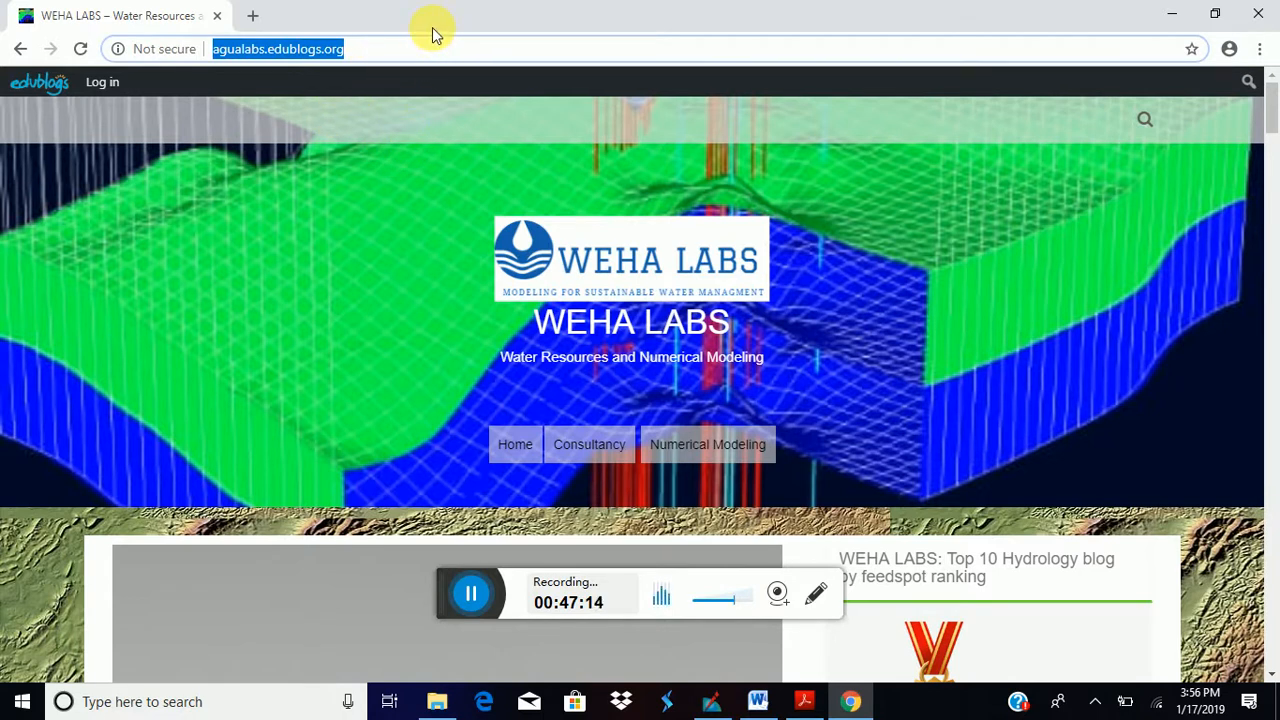
pyautogui.click(523, 125)
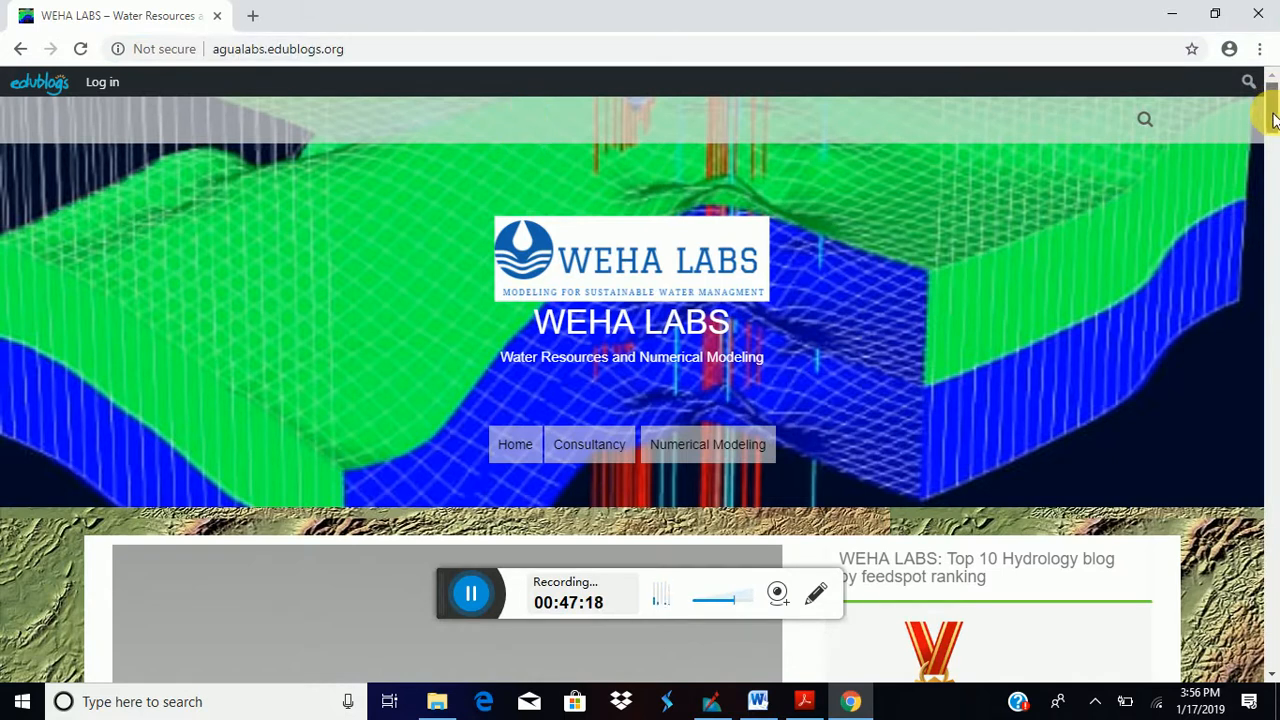
pyautogui.scroll(-2, 1274, 112)
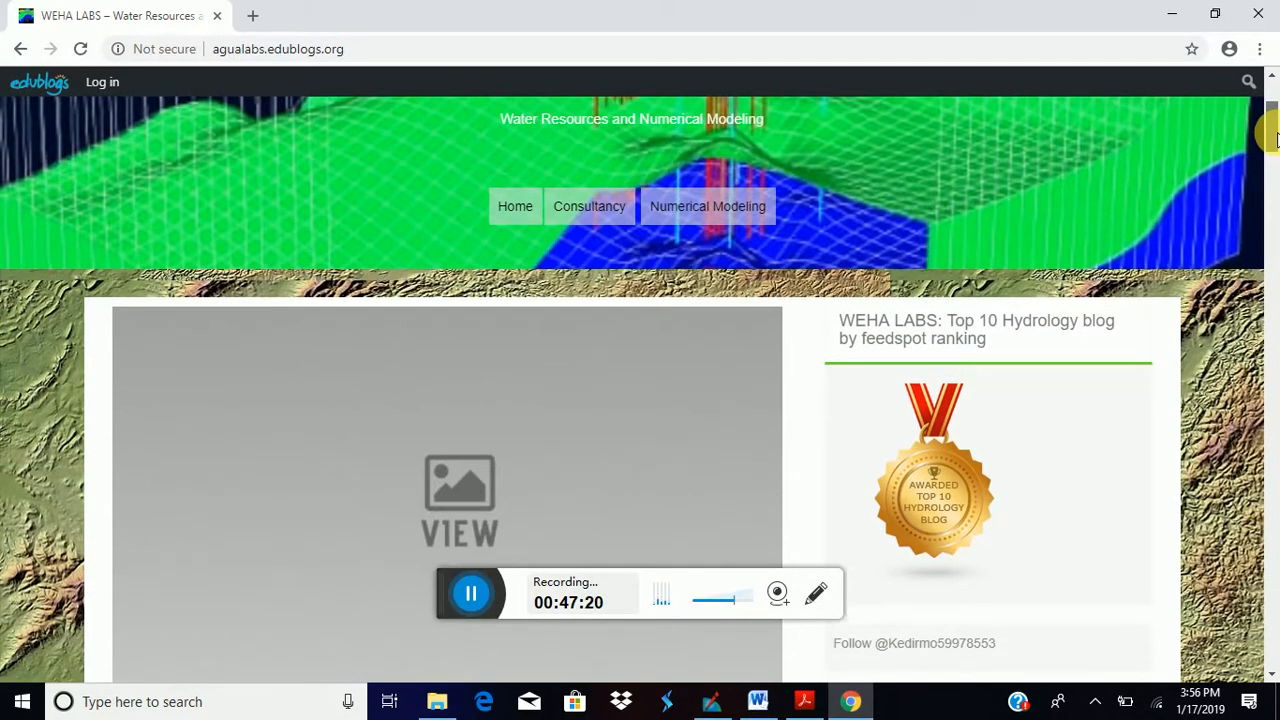
pyautogui.scroll(-2, 1272, 140)
pyautogui.moveTo(1272, 150); pyautogui.dragTo(1273, 285)
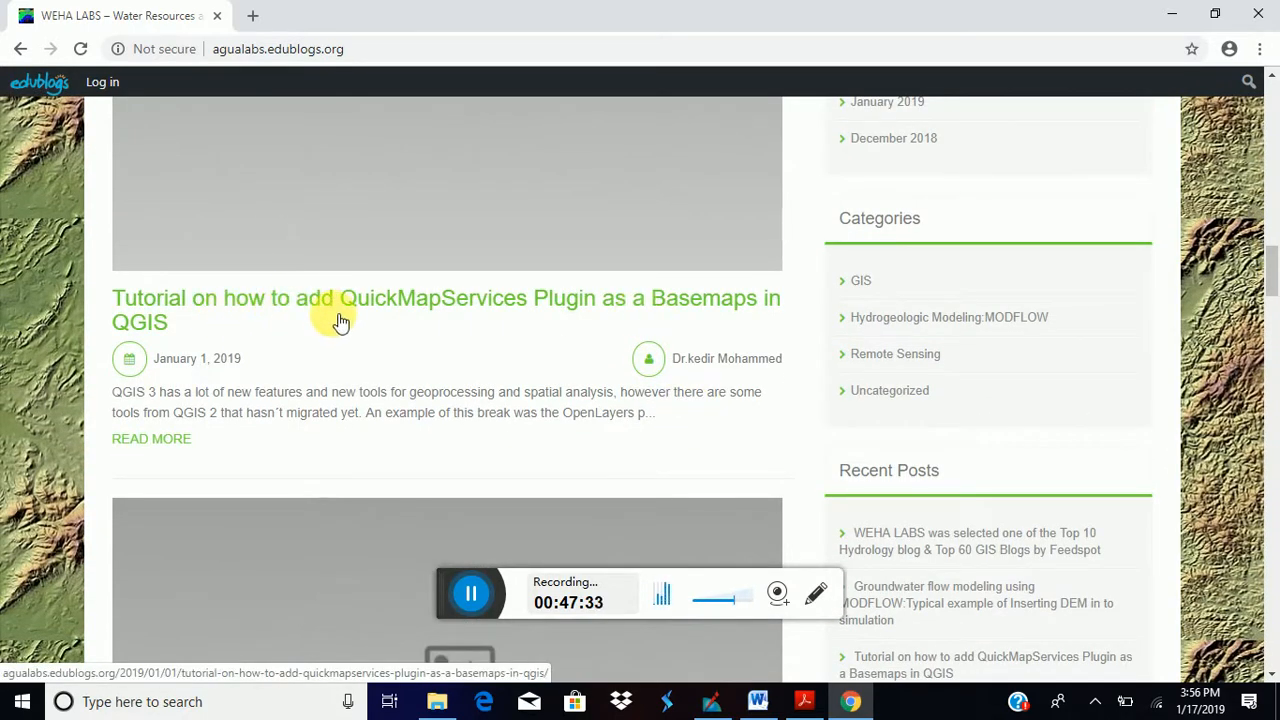
# Open the blog post on adding the QuickMapServices plugin as basemaps in QGIS and look through its text and tutorial video.
pyautogui.click(648, 311)
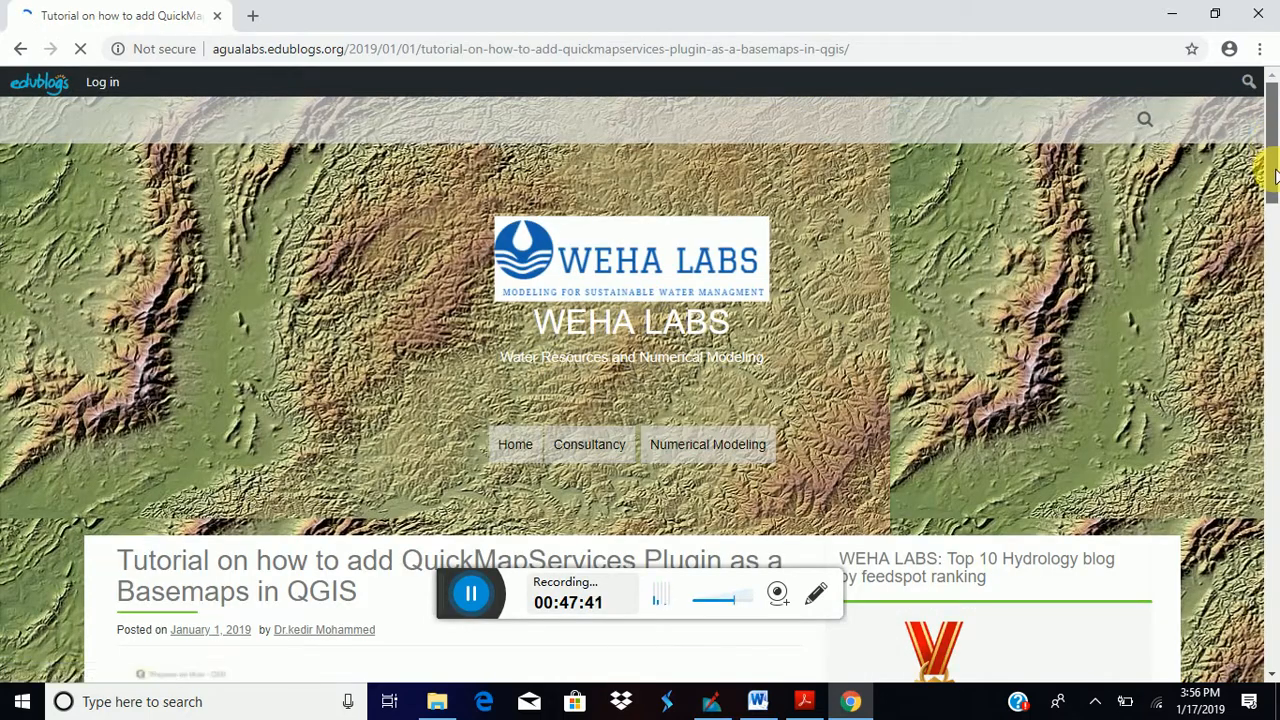
pyautogui.scroll(-5, 500, 298)
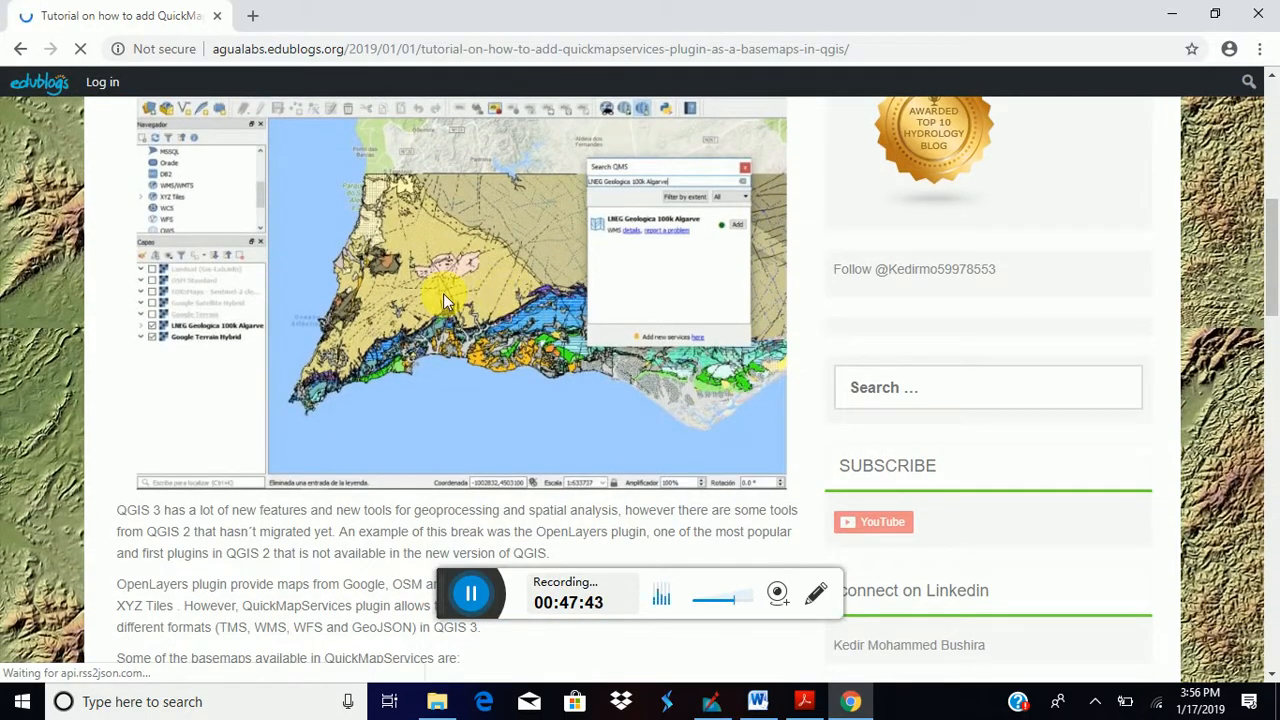
pyautogui.scroll(-9, 1273, 218)
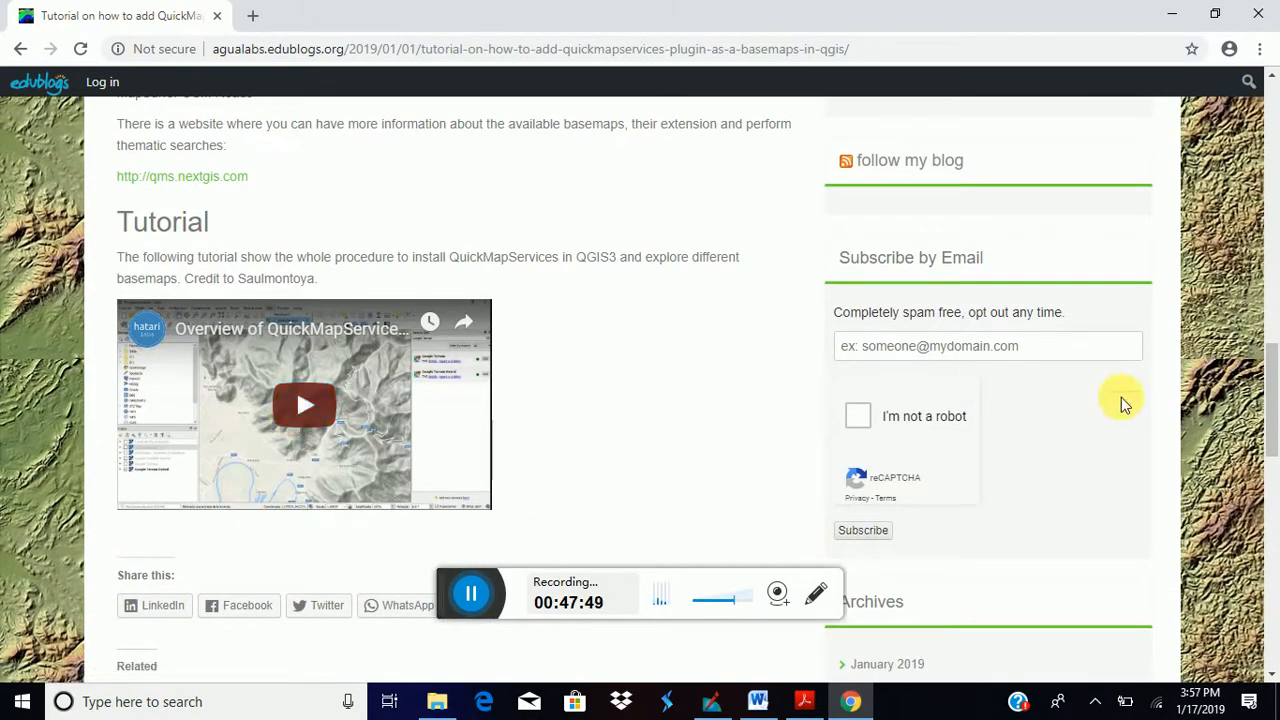
pyautogui.scroll(1, 1276, 398)
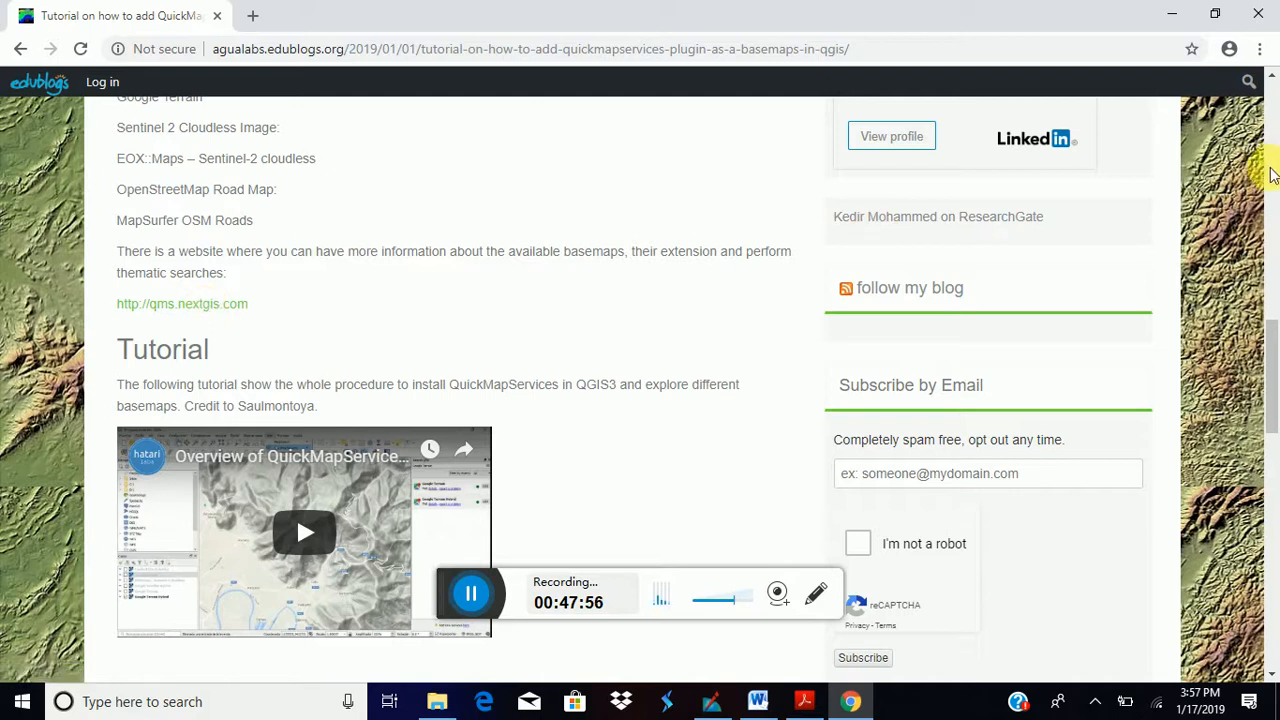
pyautogui.scroll(-1, 1274, 388)
pyautogui.moveTo(1274, 381); pyautogui.dragTo(1250, 120)
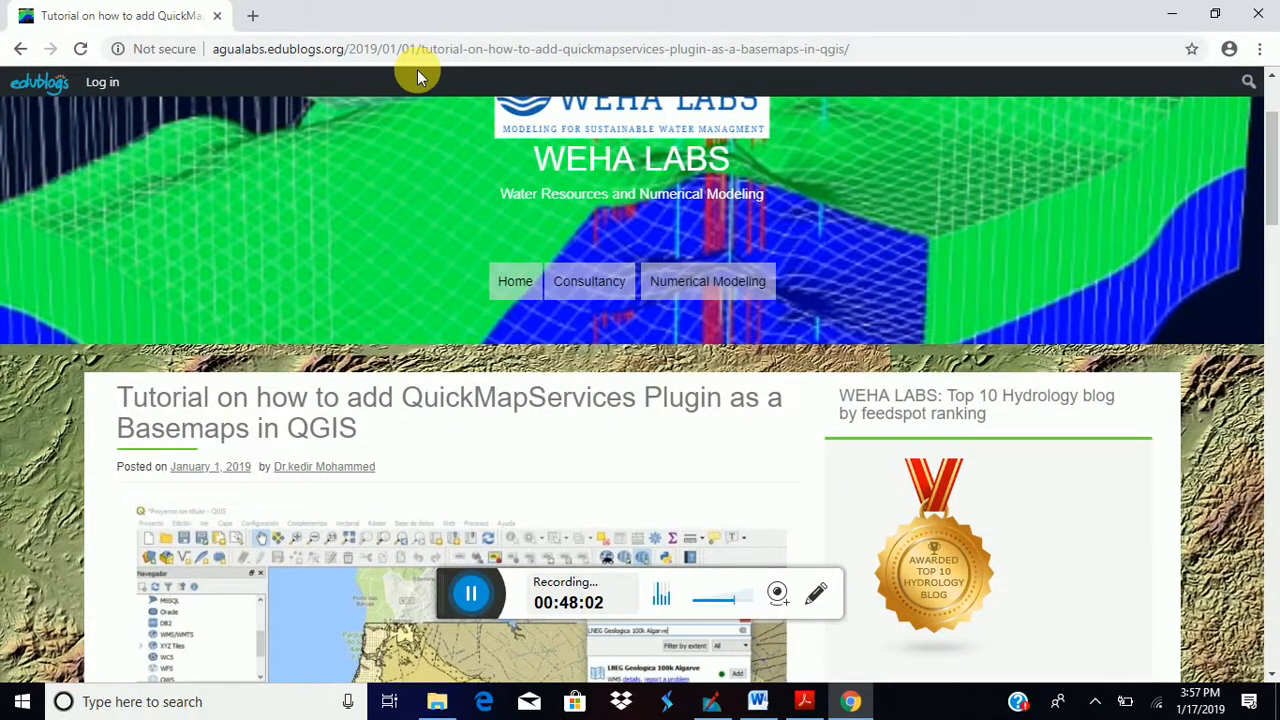